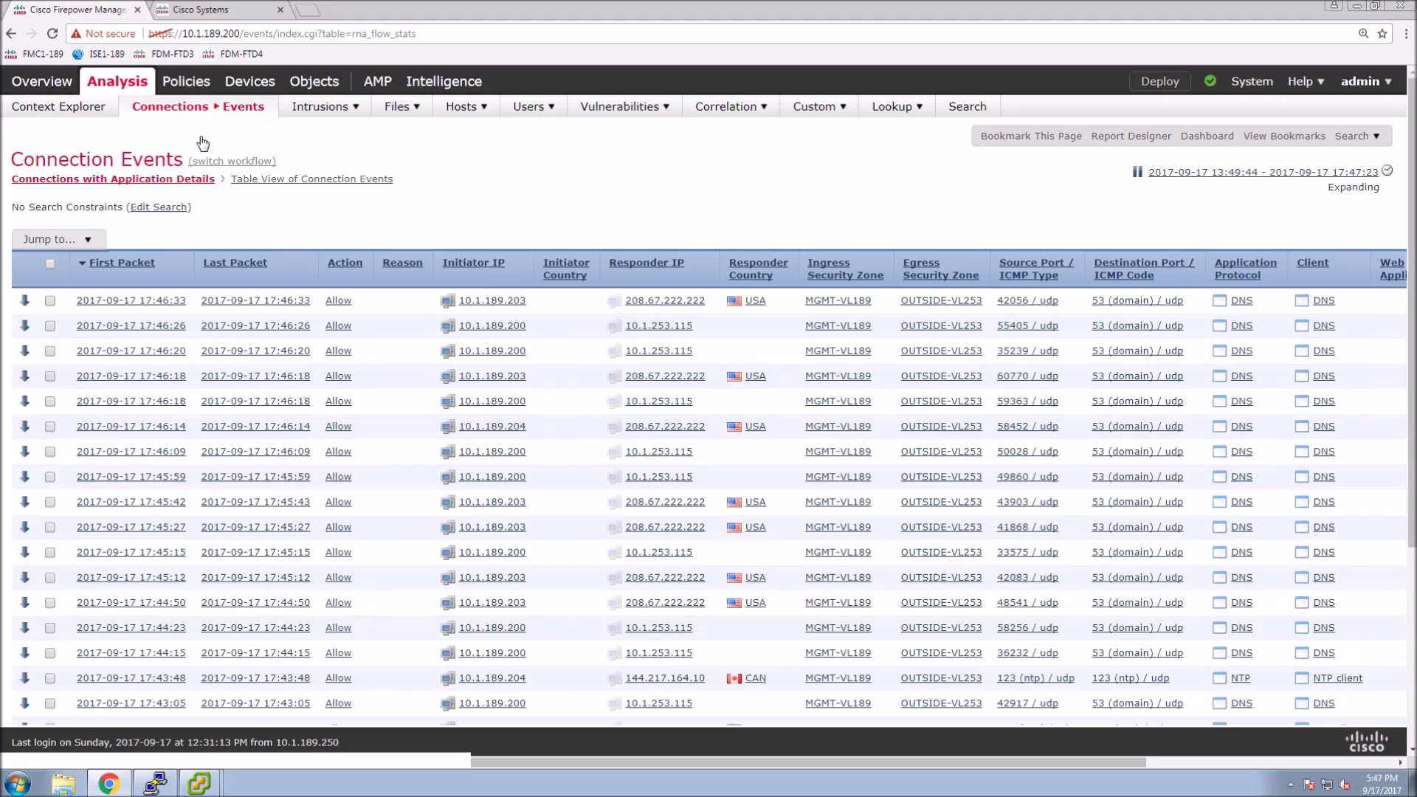
Go to Devices > VPN > Remote Access and start a new remote access VPN configuration
mouse_move(244, 93)
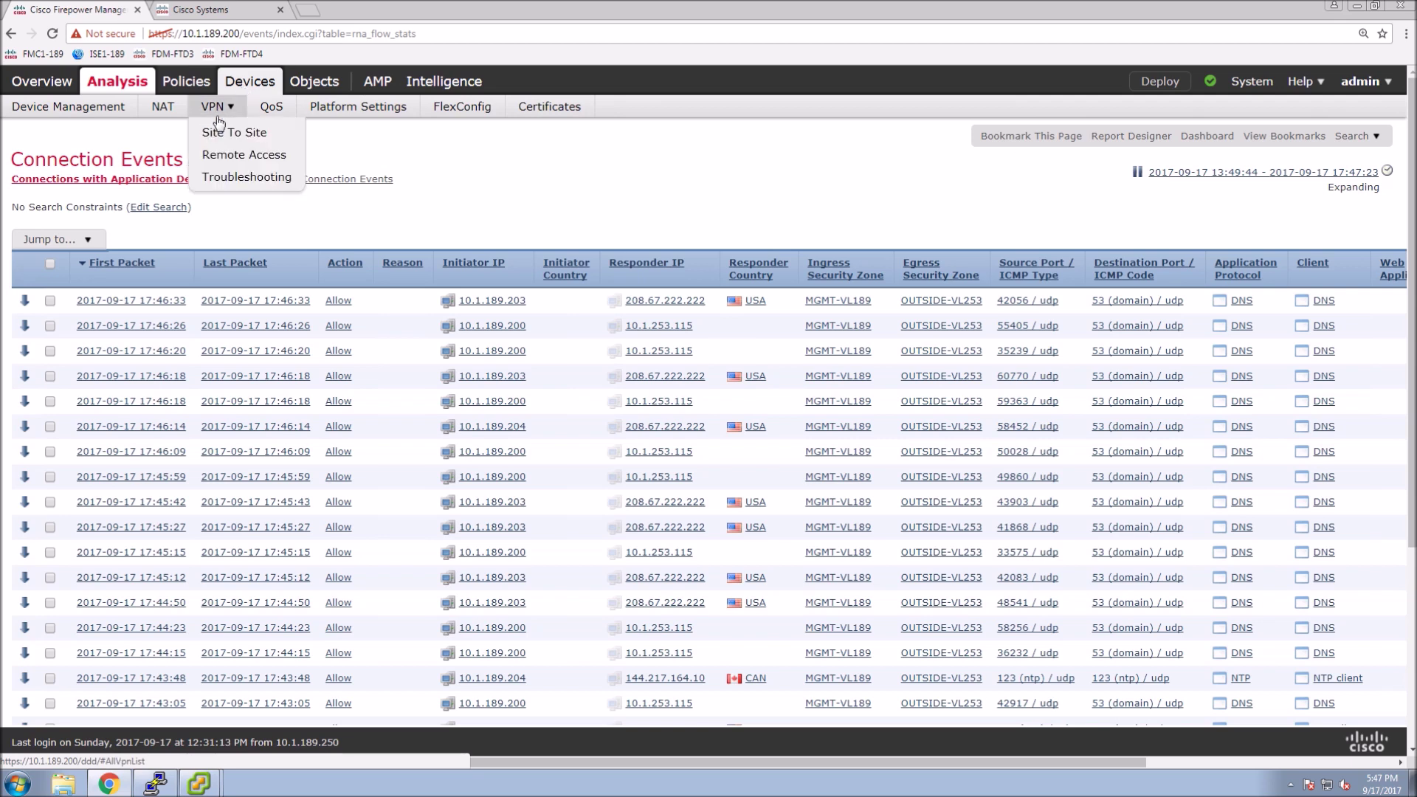
left_click(243, 155)
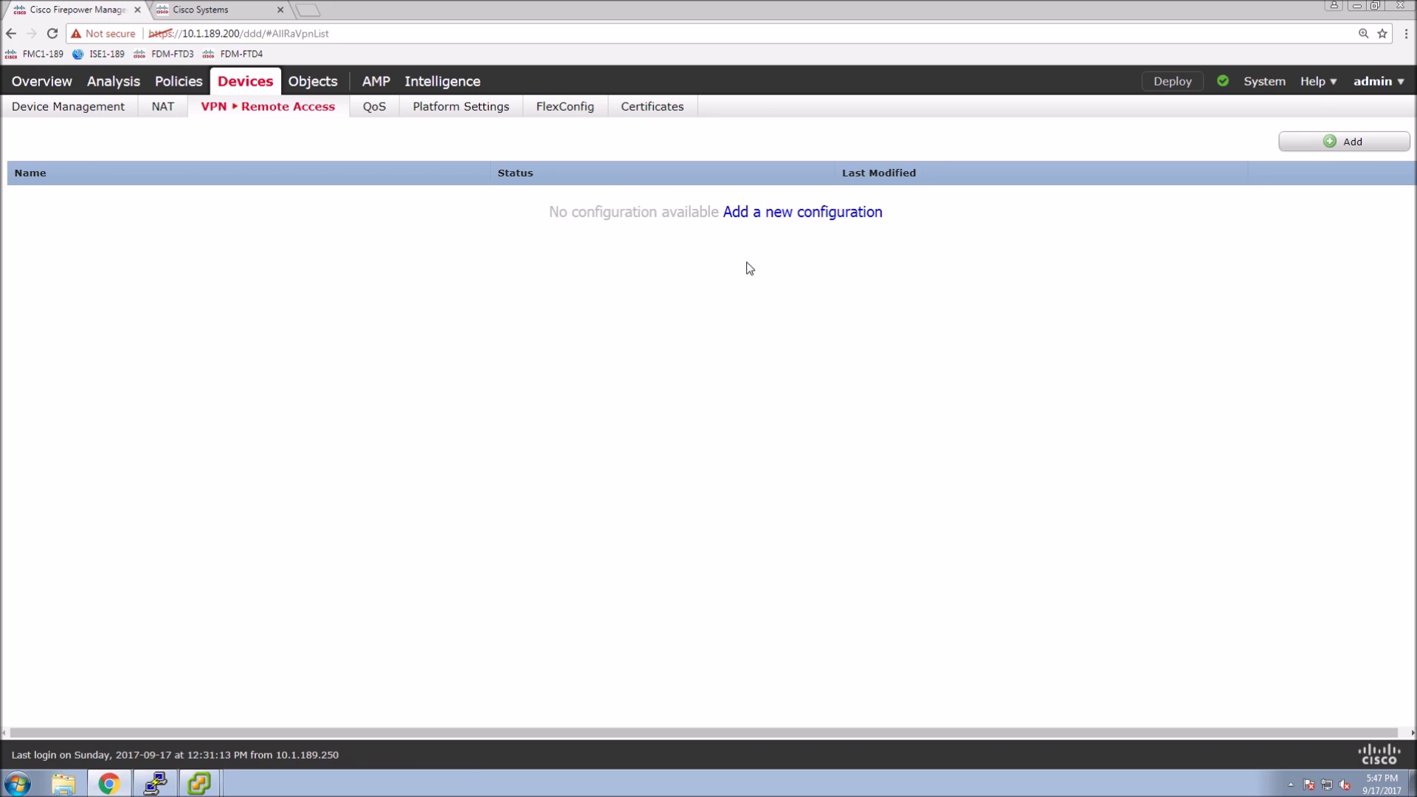
left_click(815, 215)
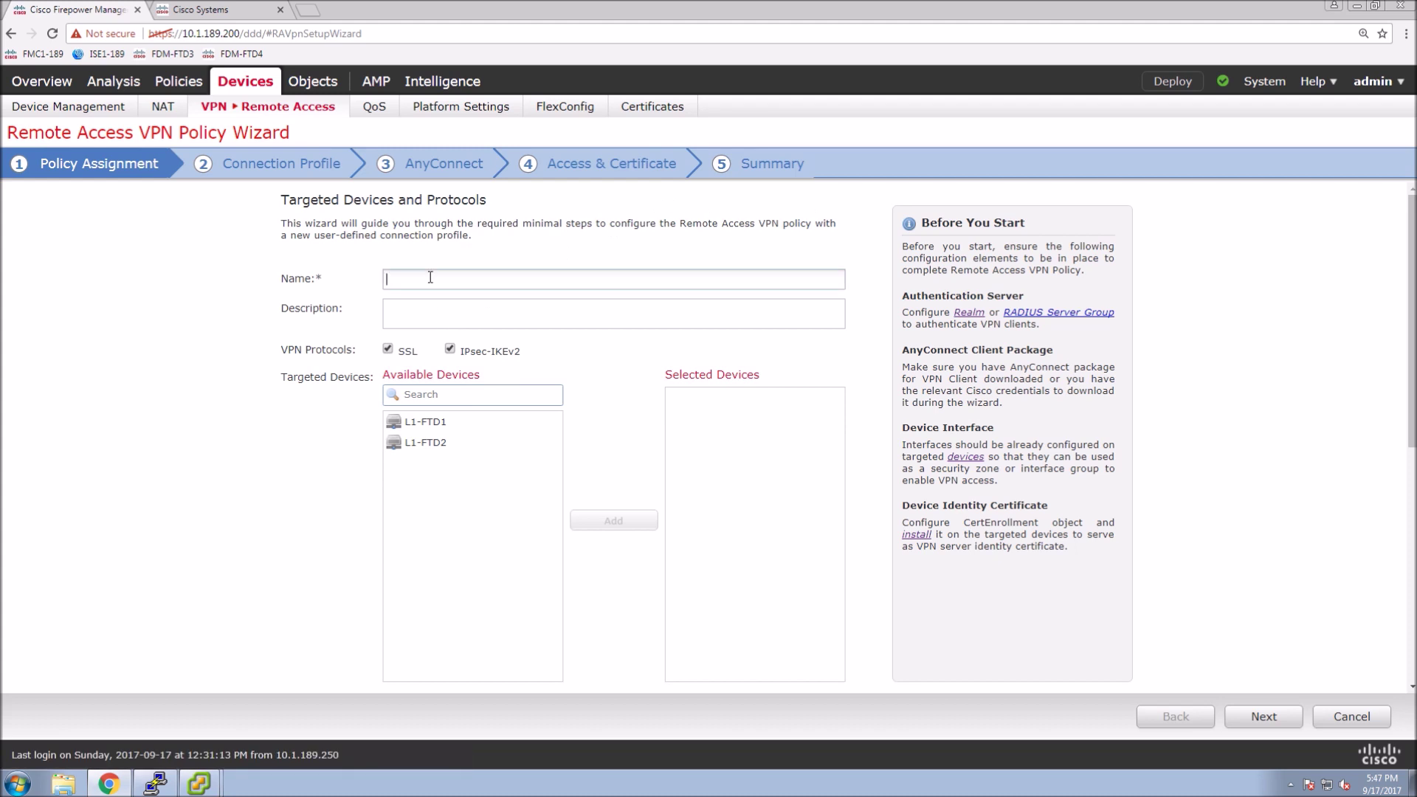
Name the policy RA-VPN, target device L1-FTD1, and advance to the Connection Profile step
type("-VPN")
left_click(431, 425)
left_click(612, 521)
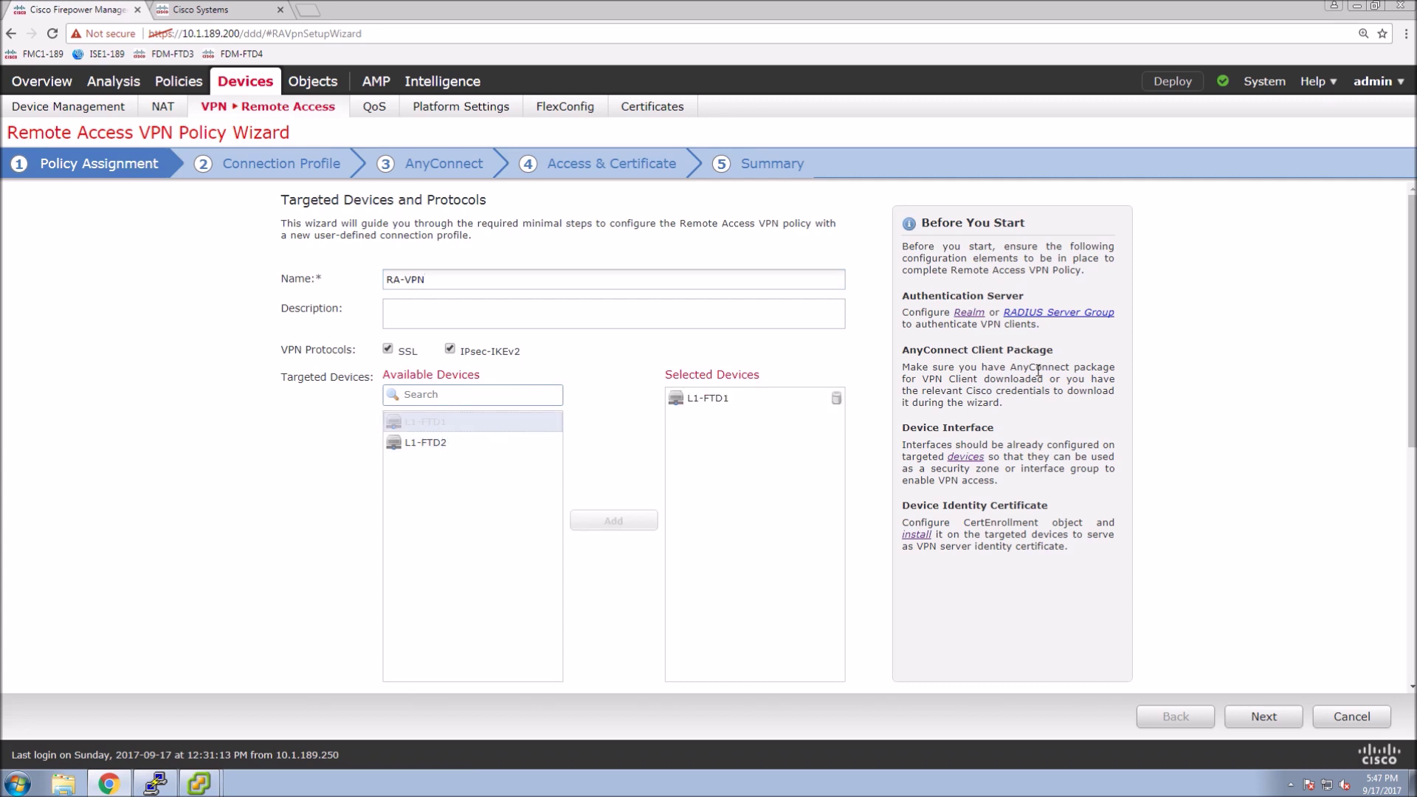
left_click(1283, 719)
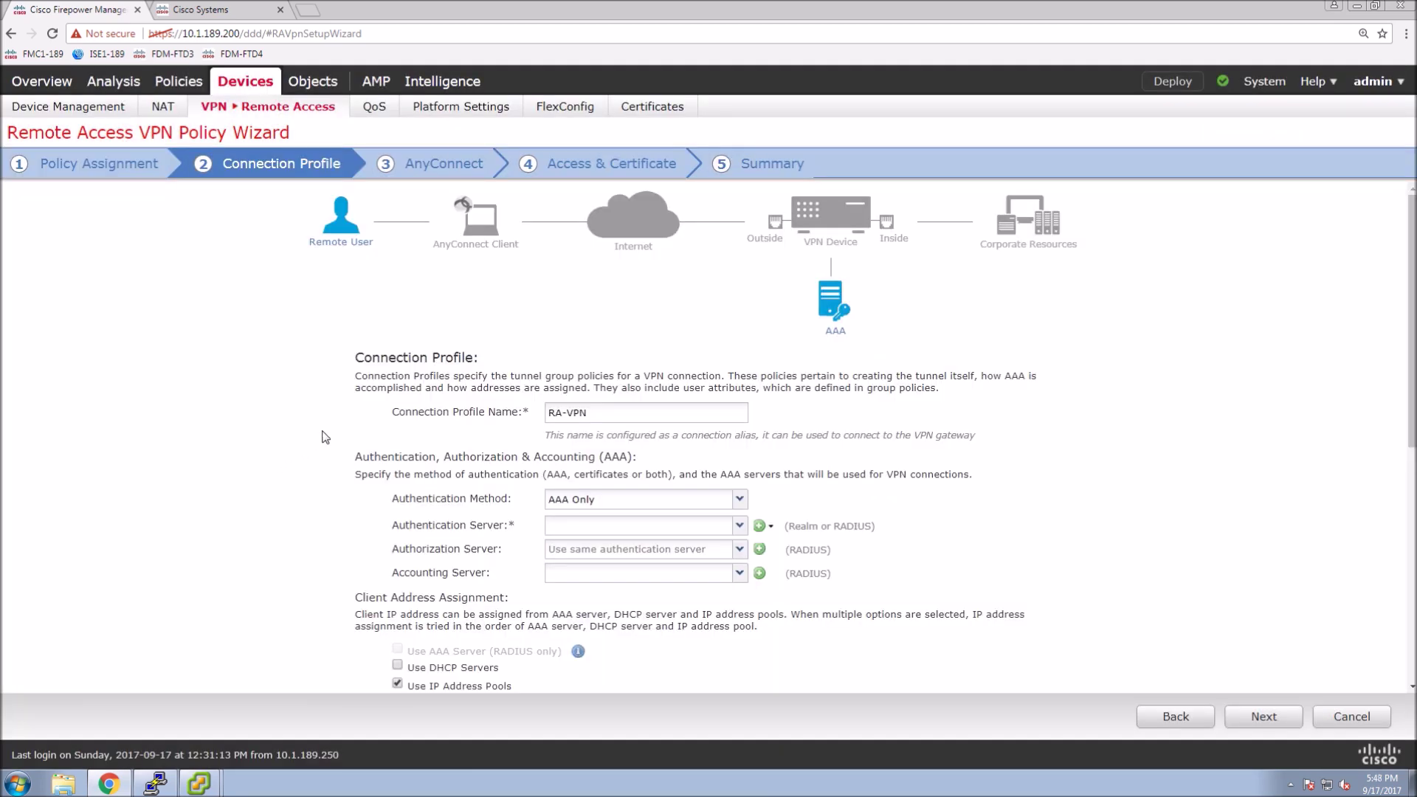
Keep AAA Only authentication and choose to add a new Realm as the authentication server
scroll(680, 335, "down", 4)
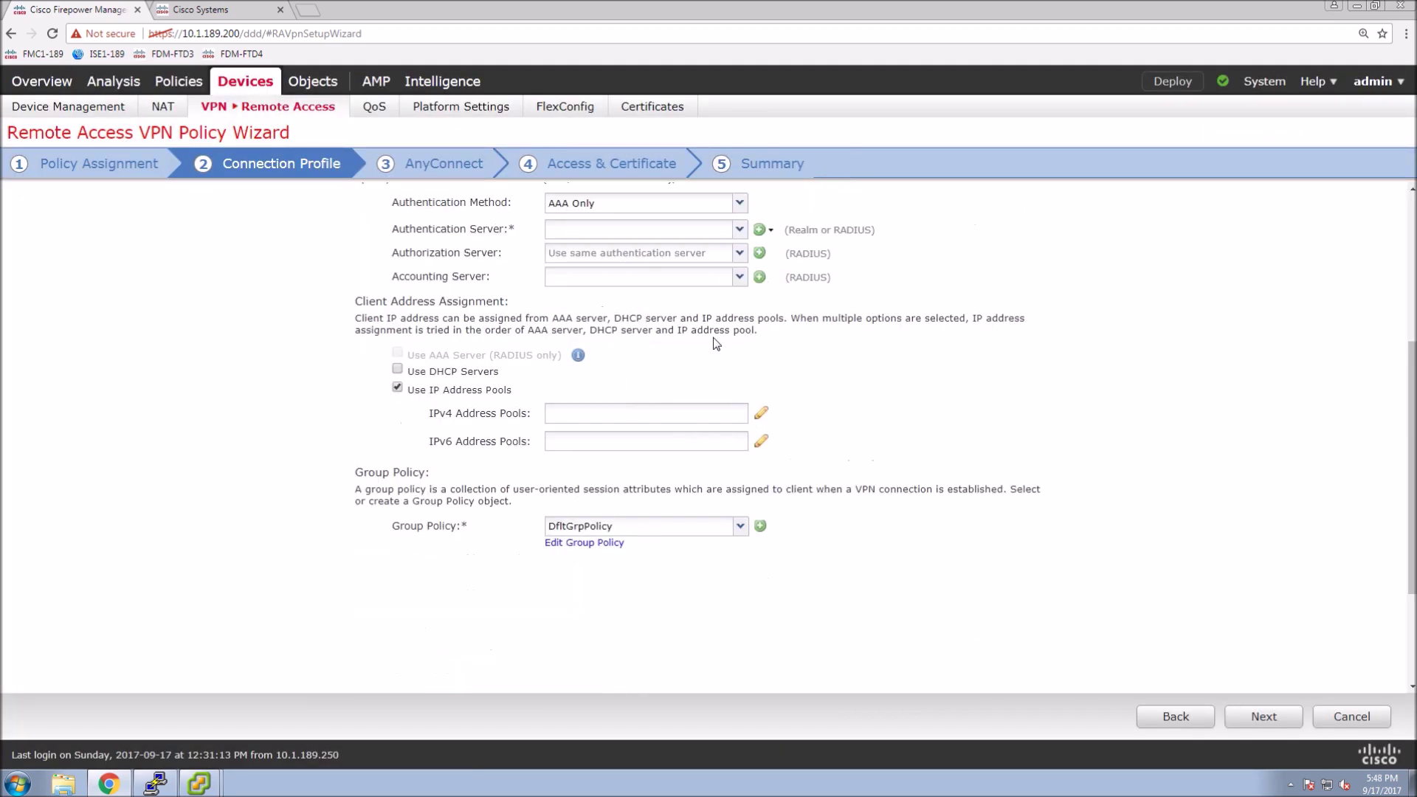
left_click(738, 203)
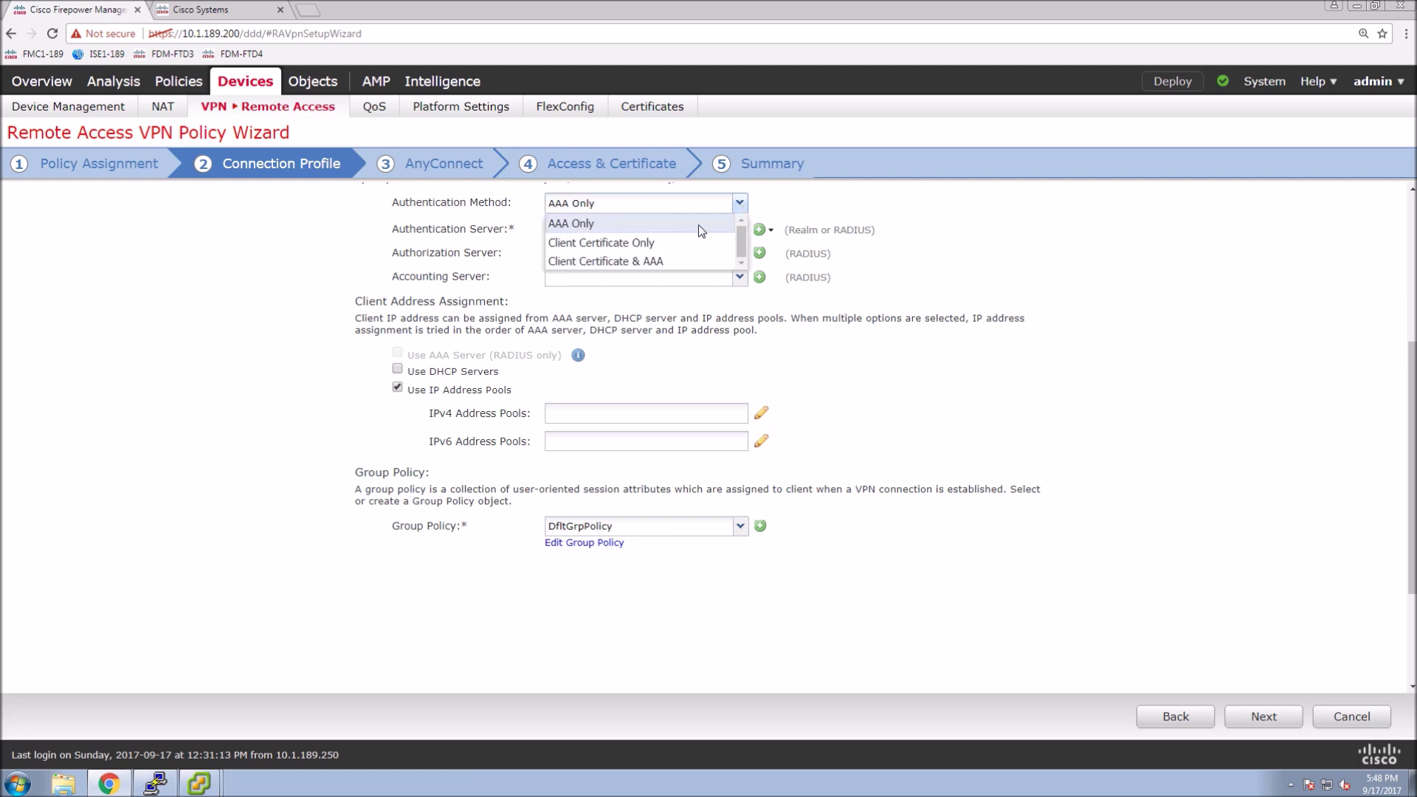
left_click(583, 223)
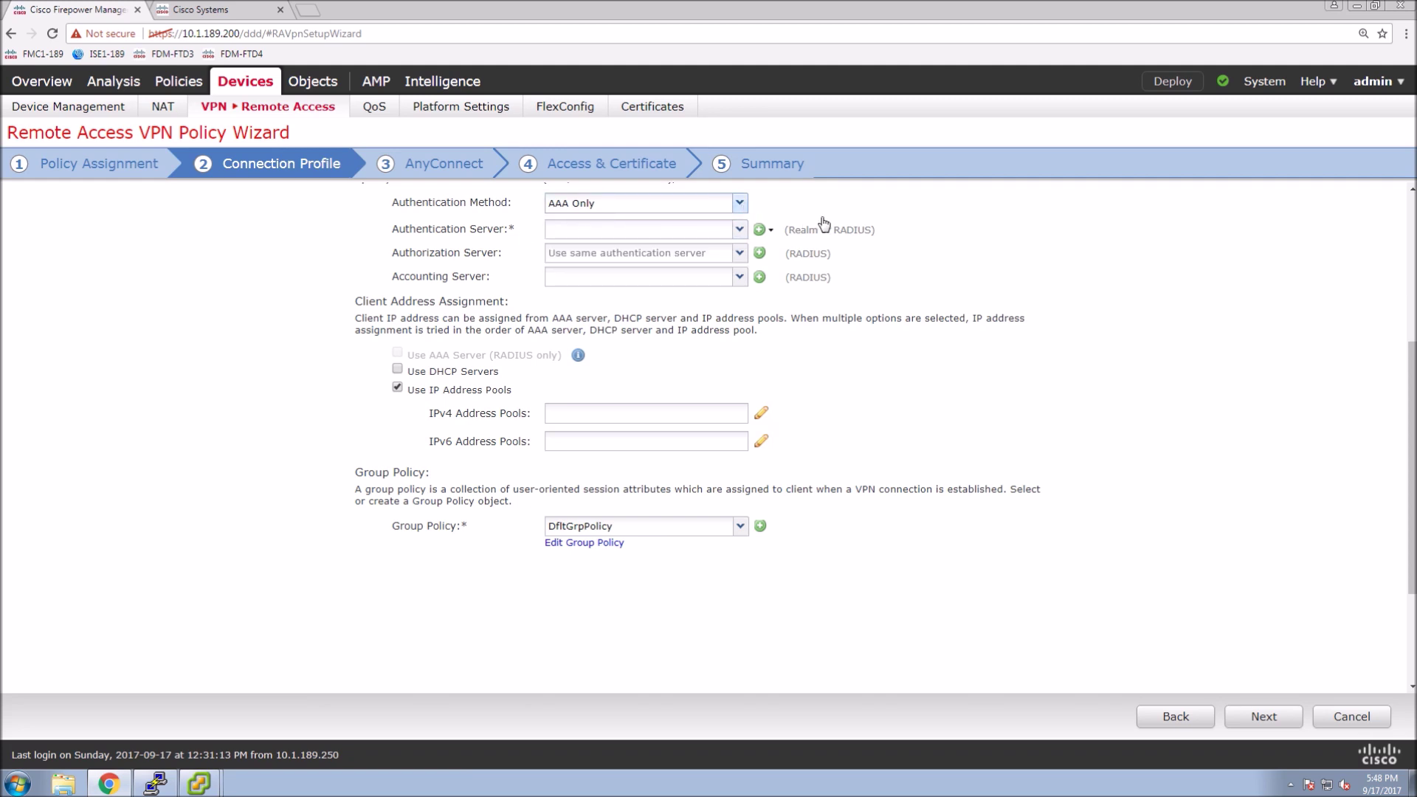
left_click(759, 231)
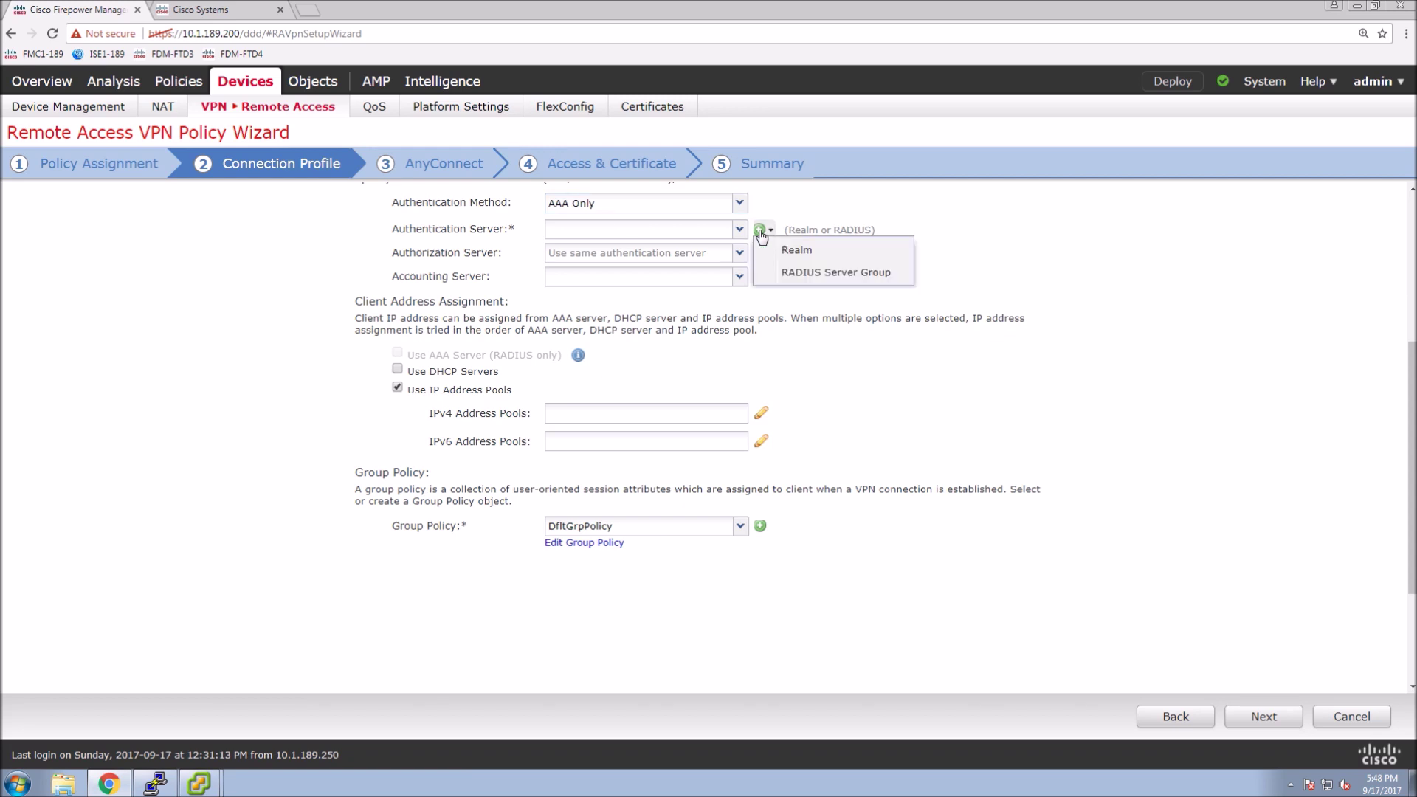
left_click(797, 251)
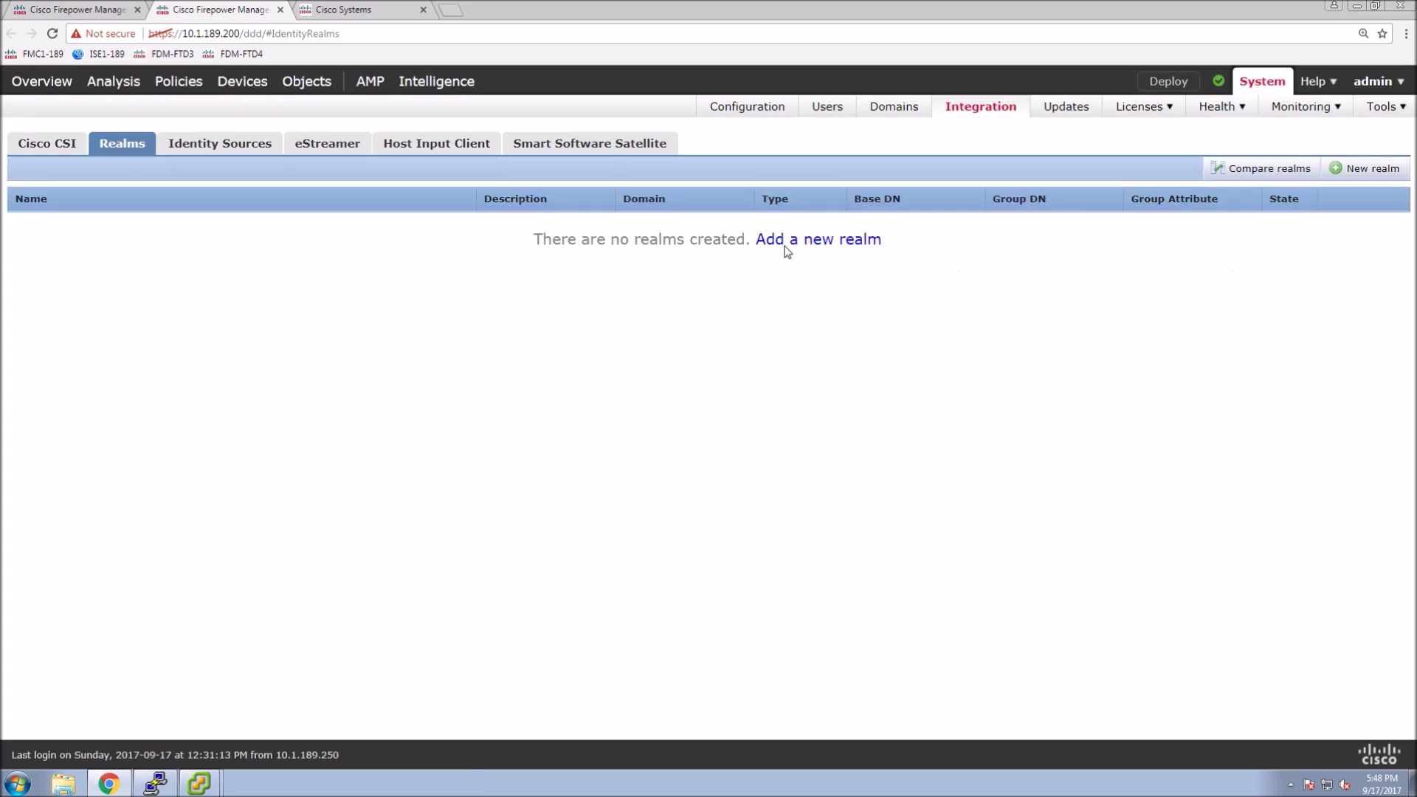
Add realm CiscoAD with AD primary domain cisco.local and enter the AD join username
left_click(786, 246)
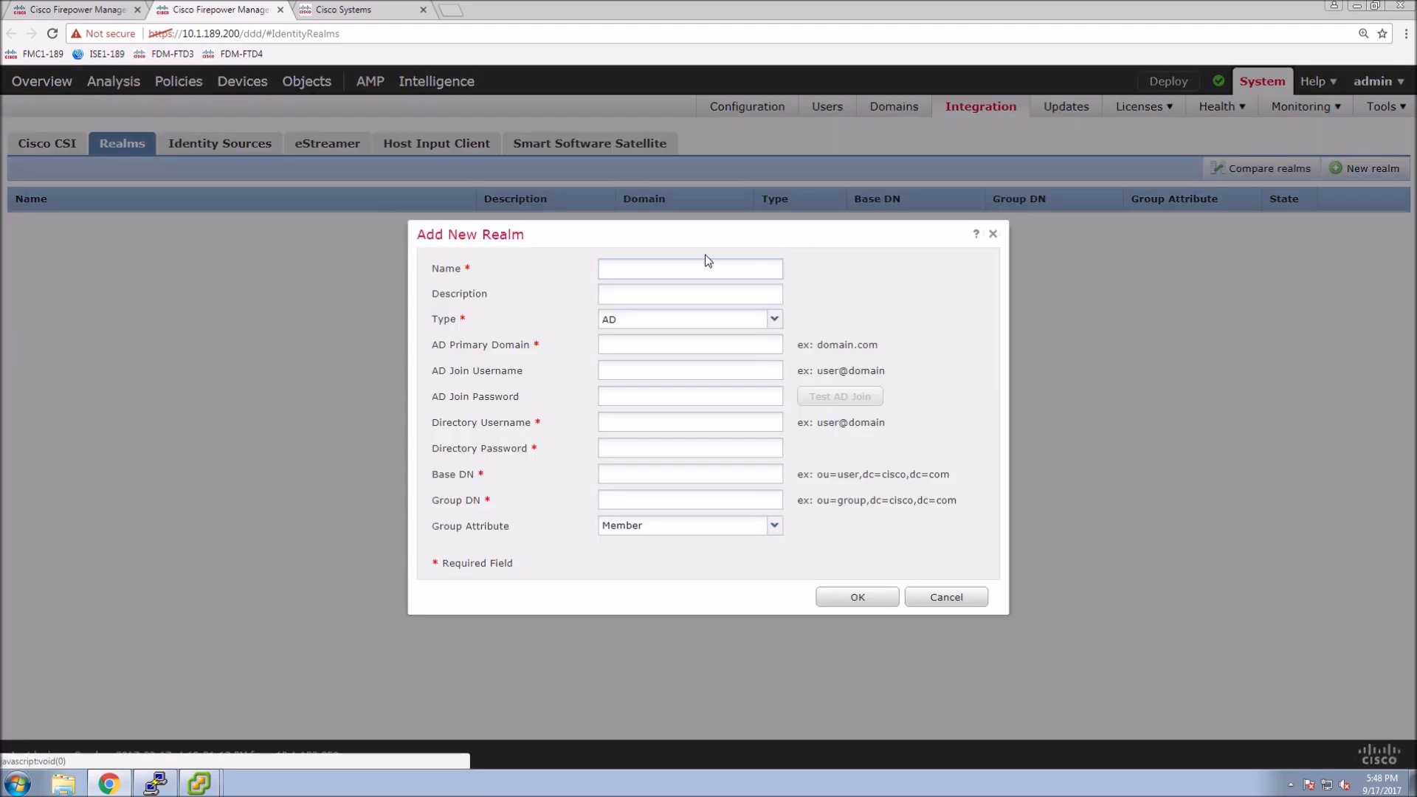
type("CiscoAD")
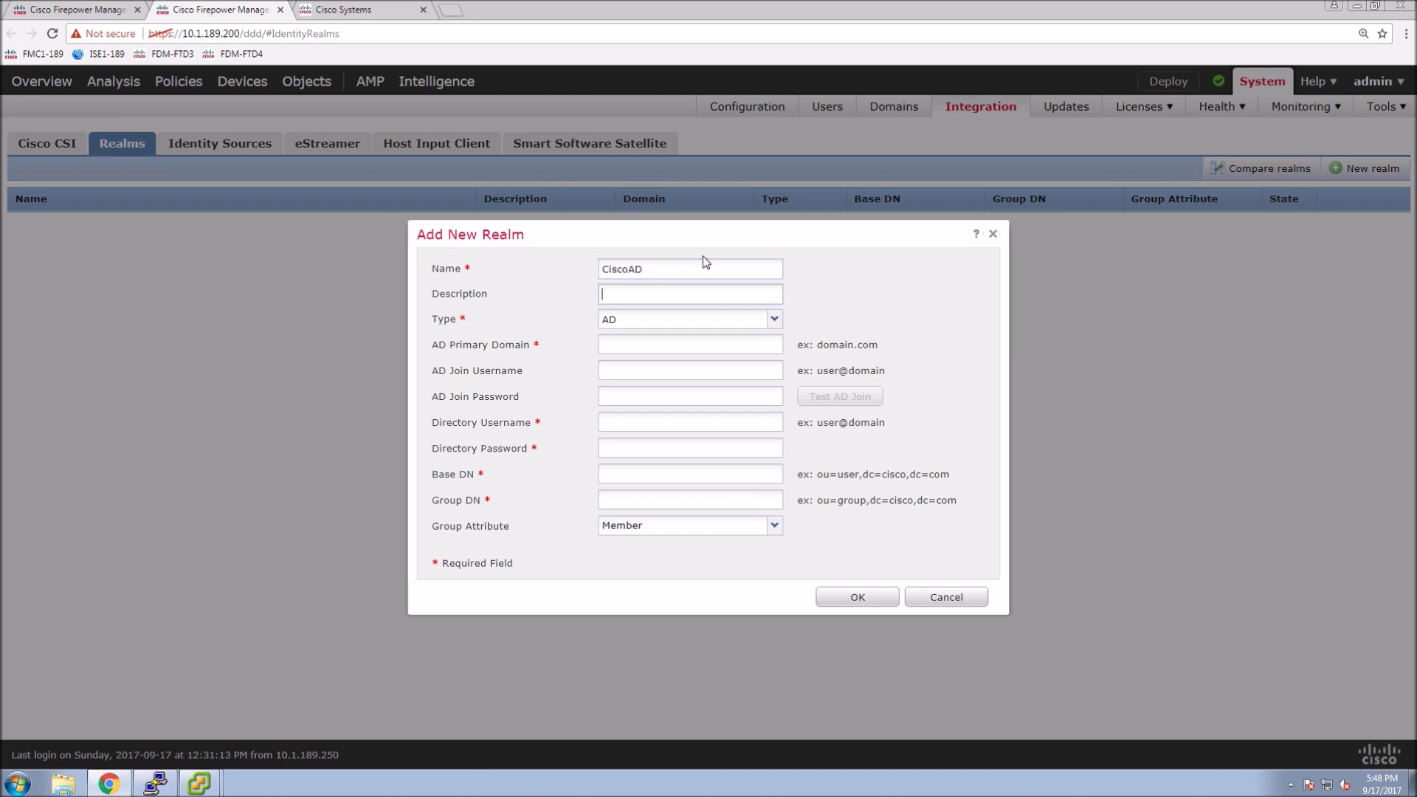
key("Tab")
key("Tab")
key("Tab")
type("csico")
key("BackSpace")
key("BackSpace")
type("cisco.local")
key("Tab")
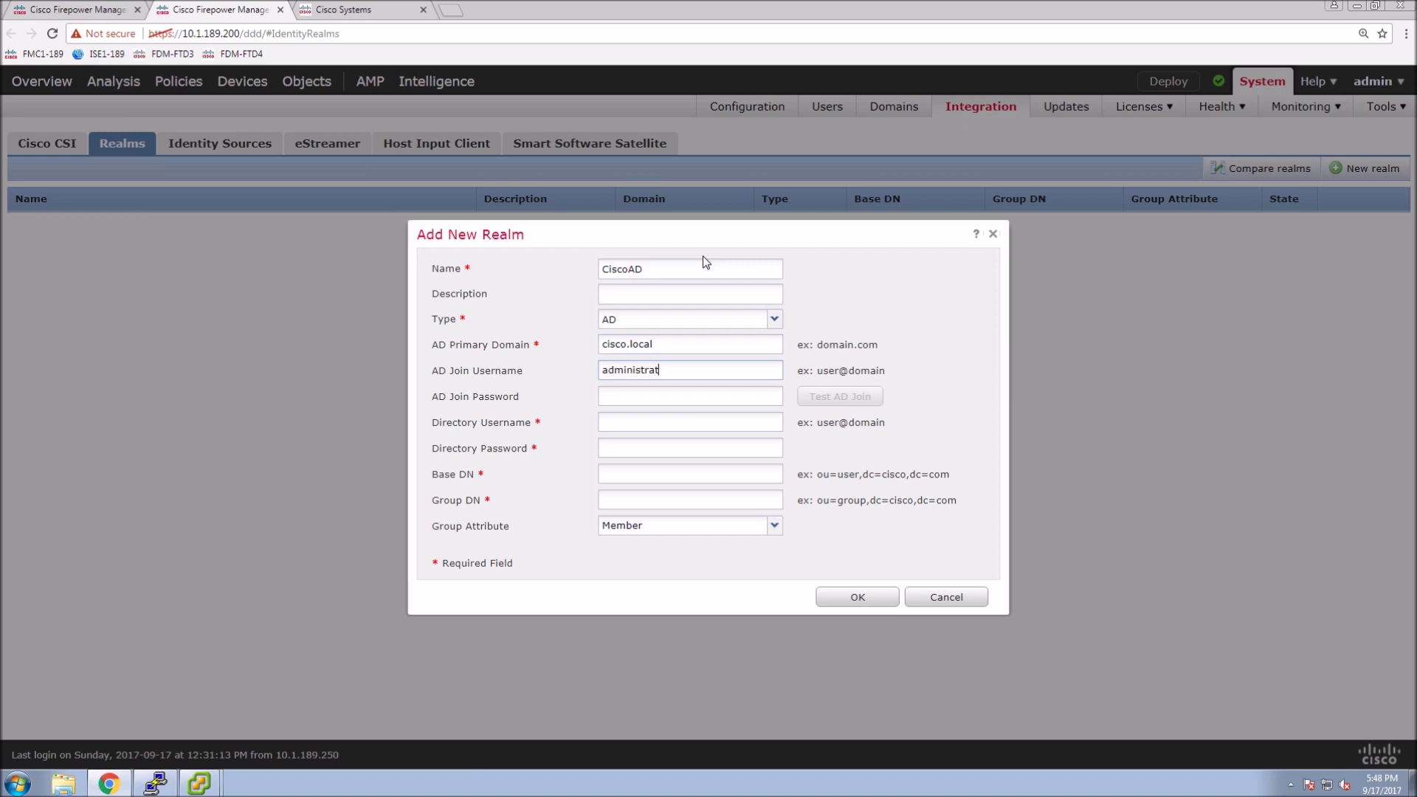
Enter the join password and directory credentials, set Base and Group DN dc=cisco,dc=local, and save
key("Tab")
key("Tab")
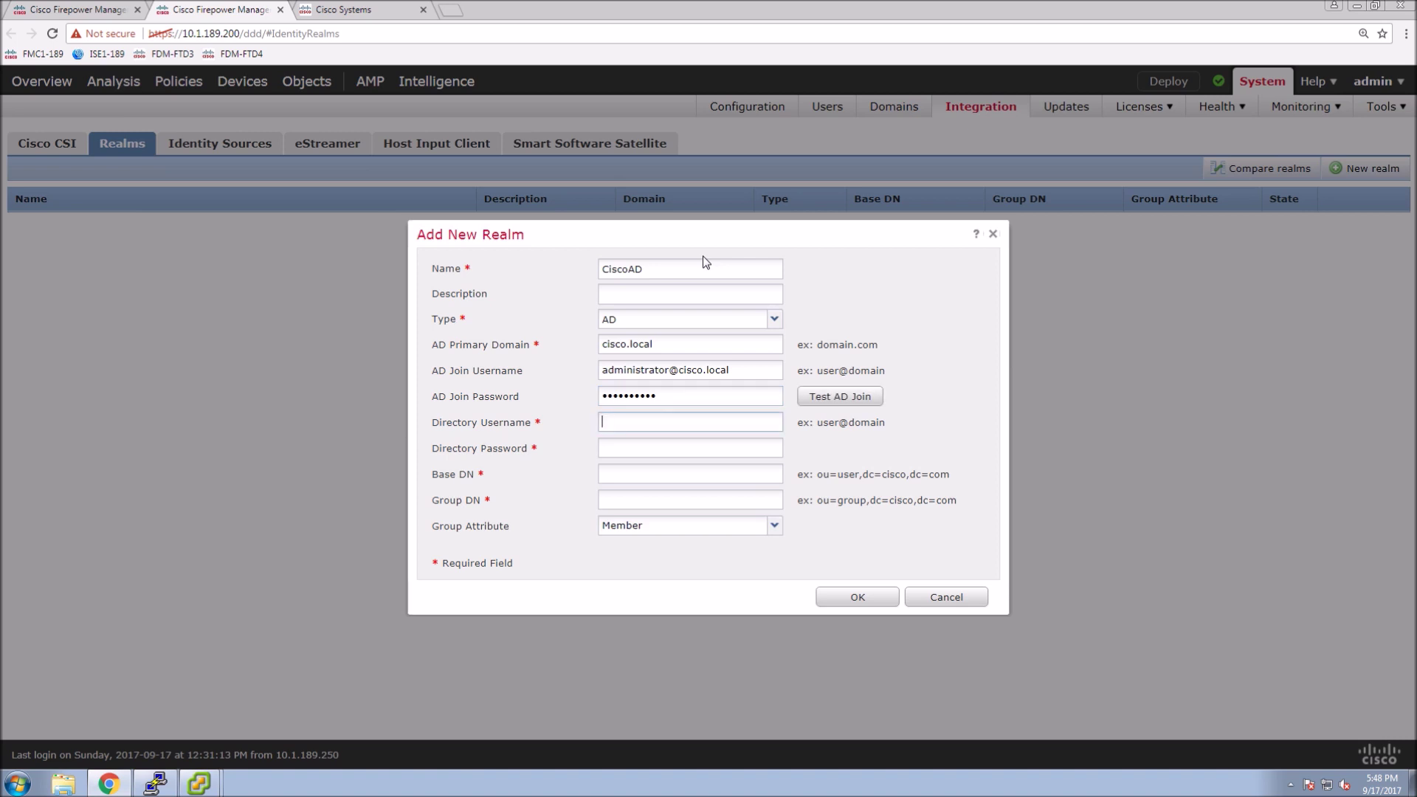
key("Tab")
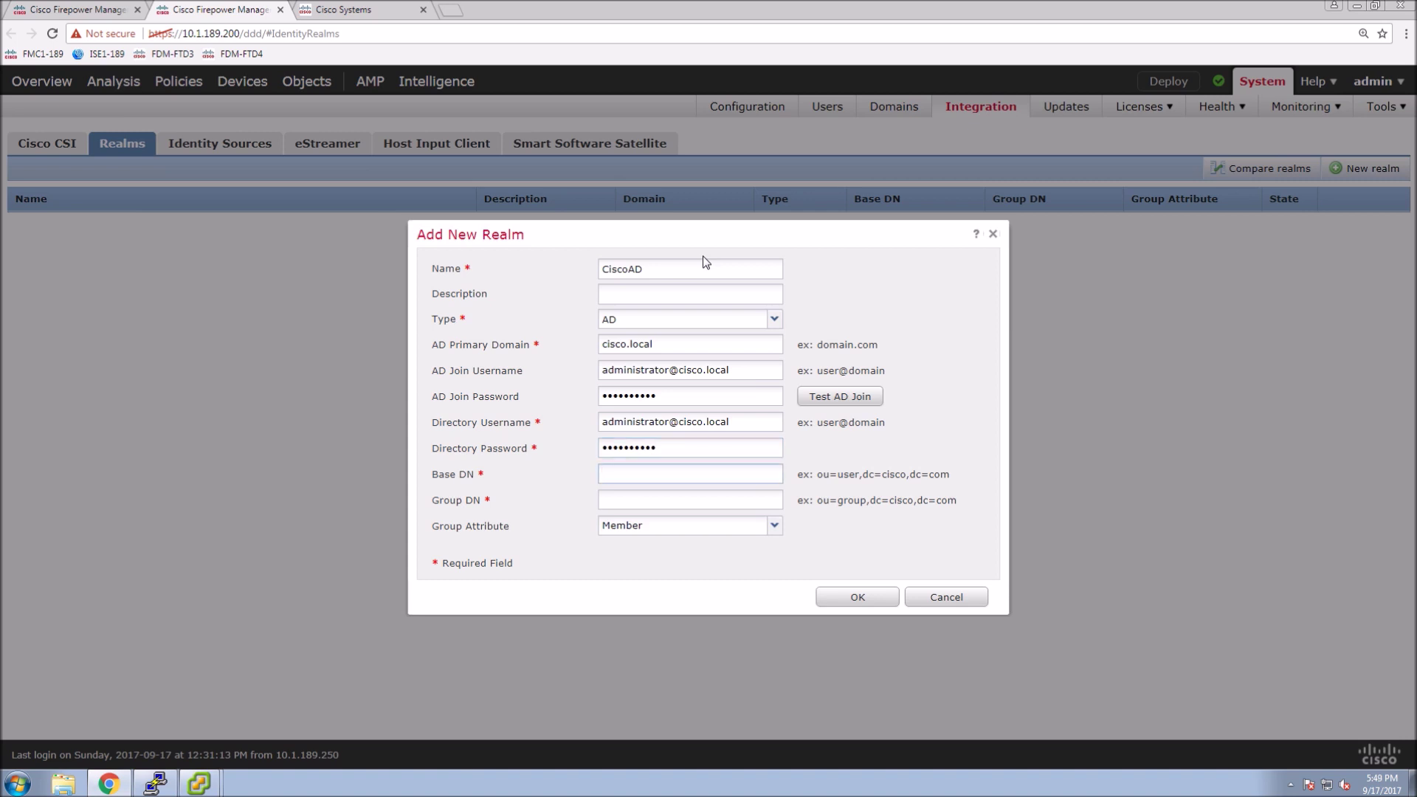
type("co,dc=local")
key("Tab")
type("dc=cisco,dc=loca")
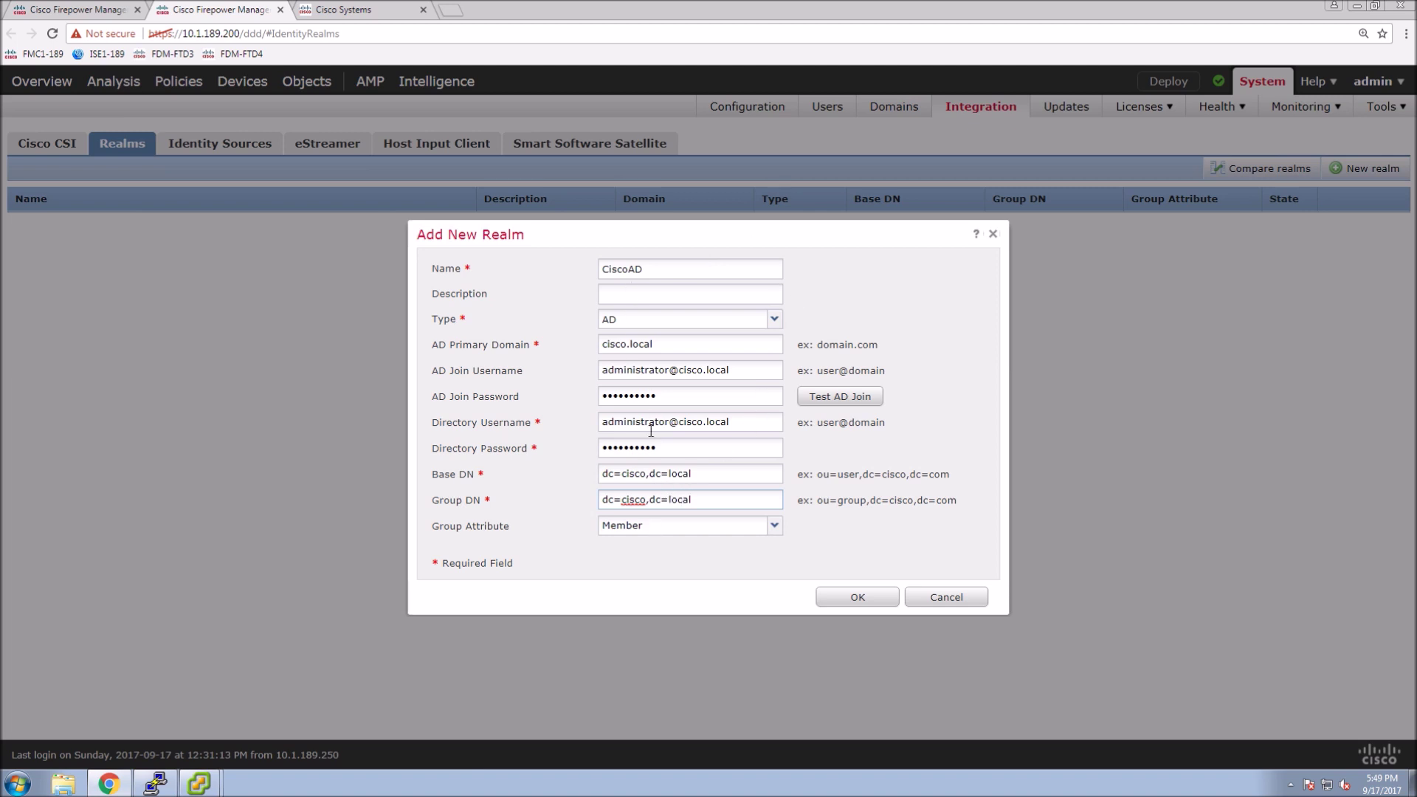
left_click(857, 600)
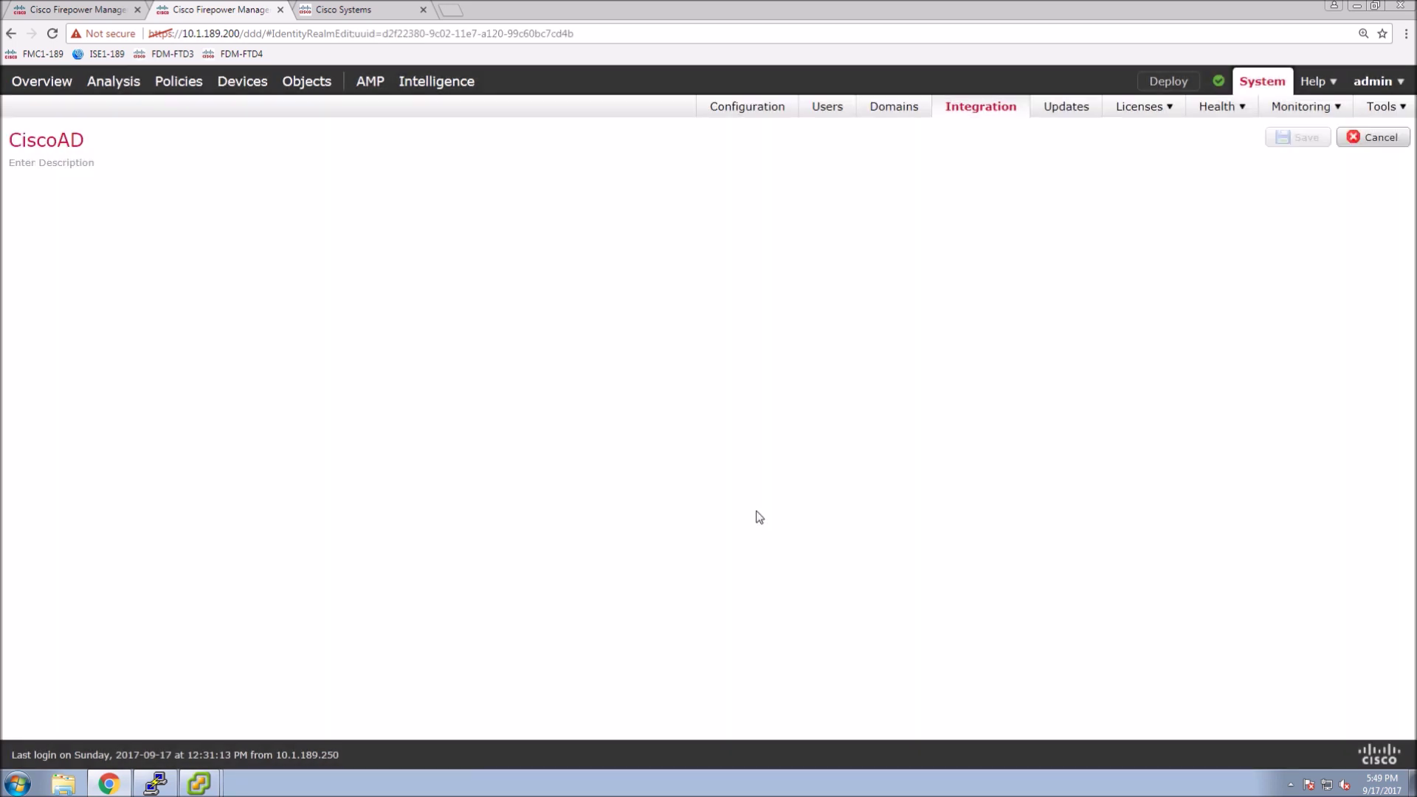
Add directory server 10.1.189.100 to the realm after a successful connection test
left_click(1368, 232)
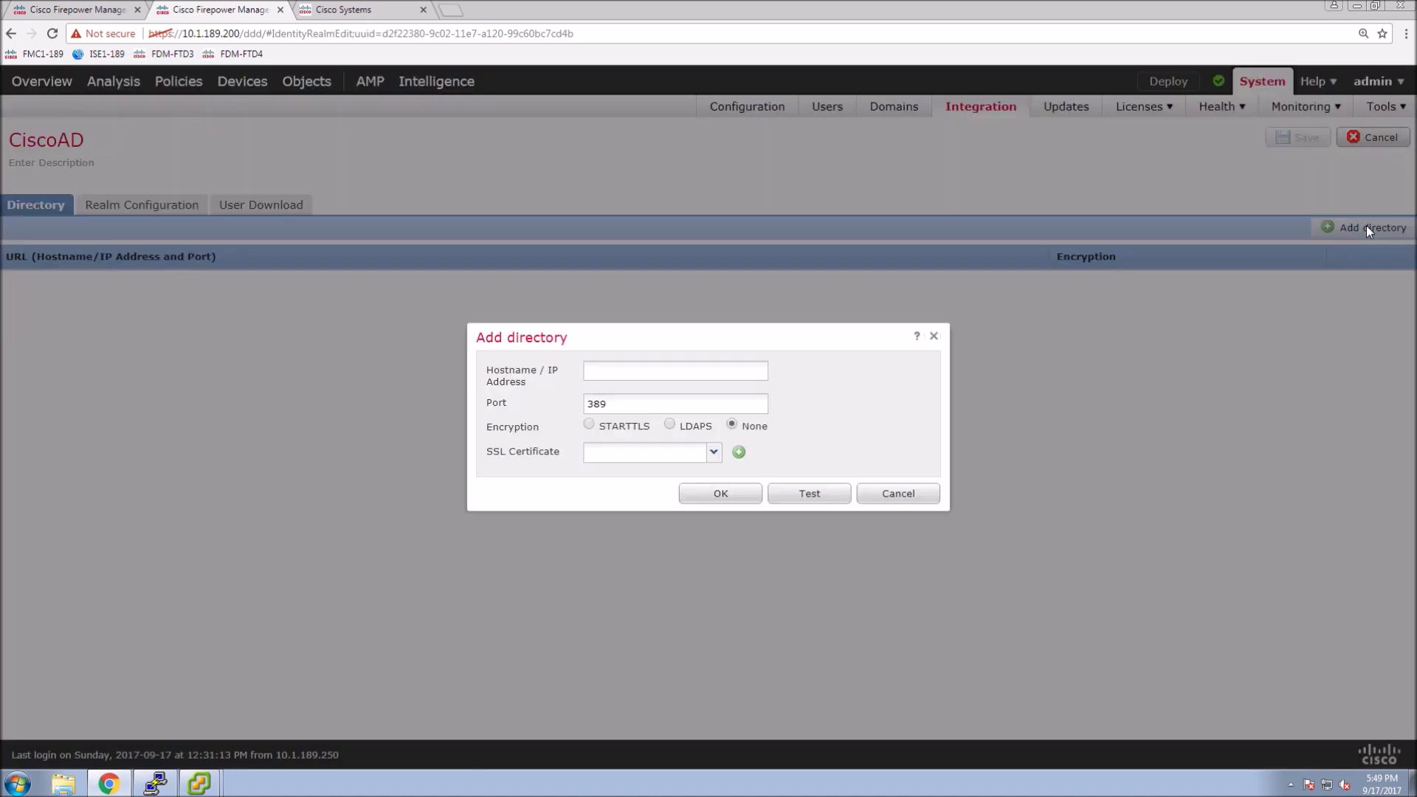
type("10.1.2")
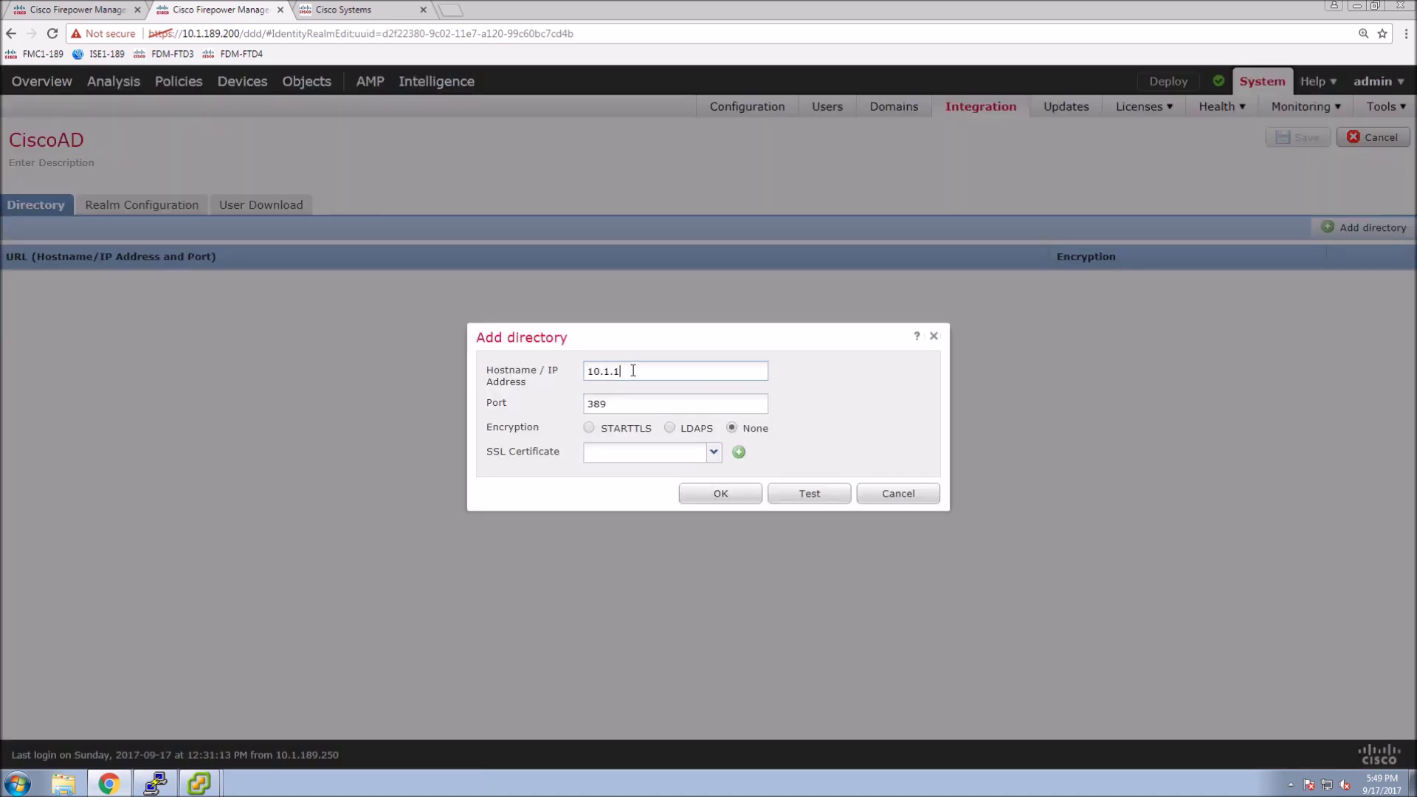
type("89.100")
left_click(804, 493)
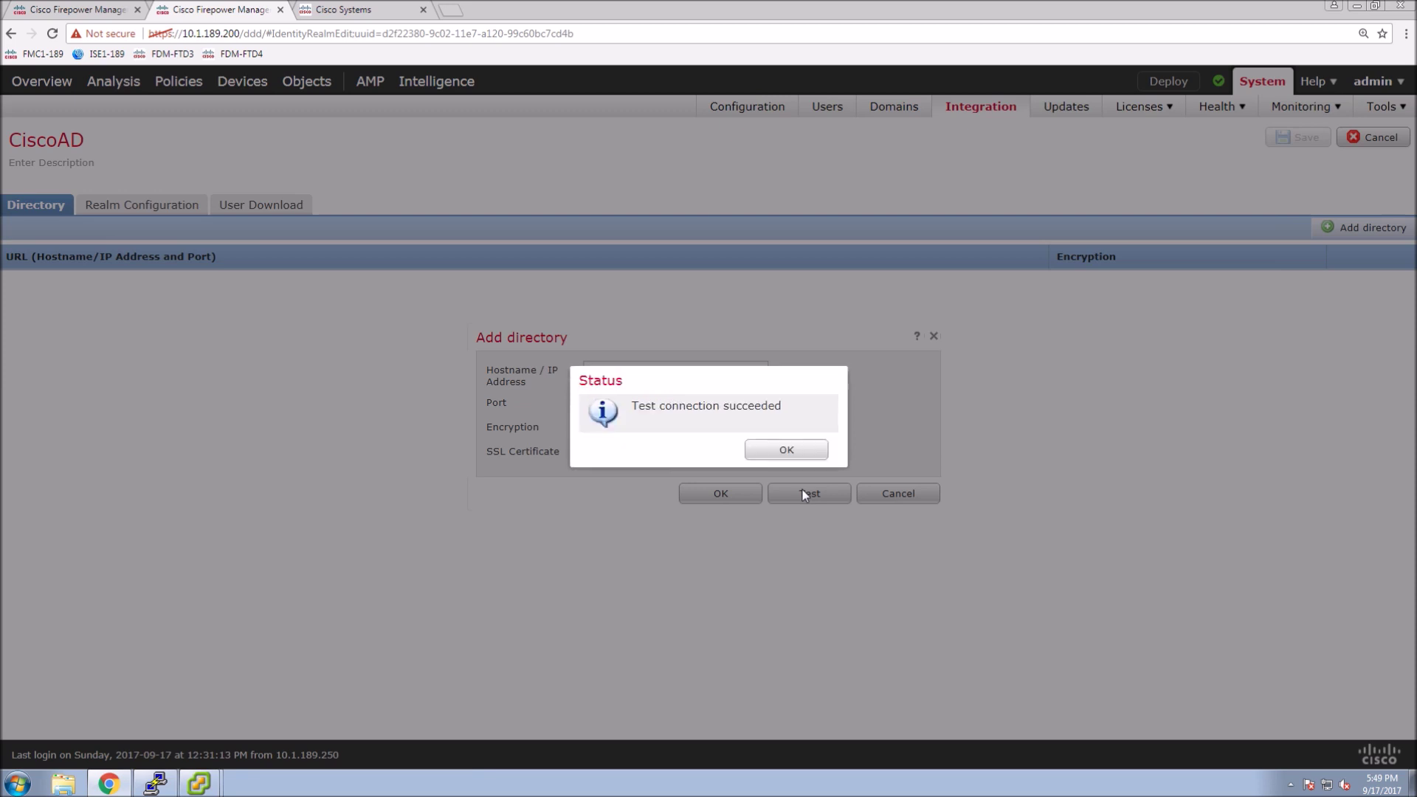
left_click(787, 450)
left_click(720, 494)
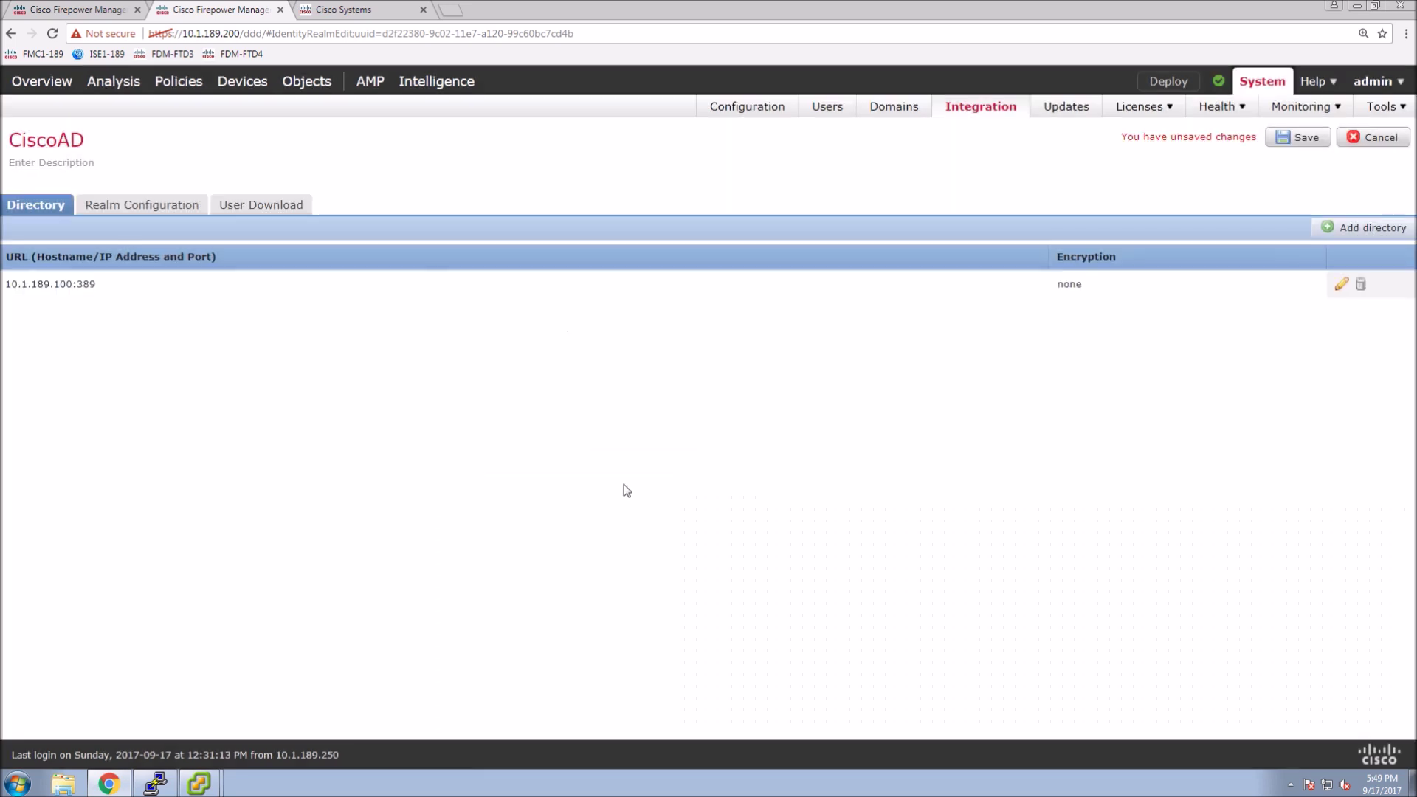
Enable user download, include the it, hr and sales groups, and save the realm
left_click(122, 208)
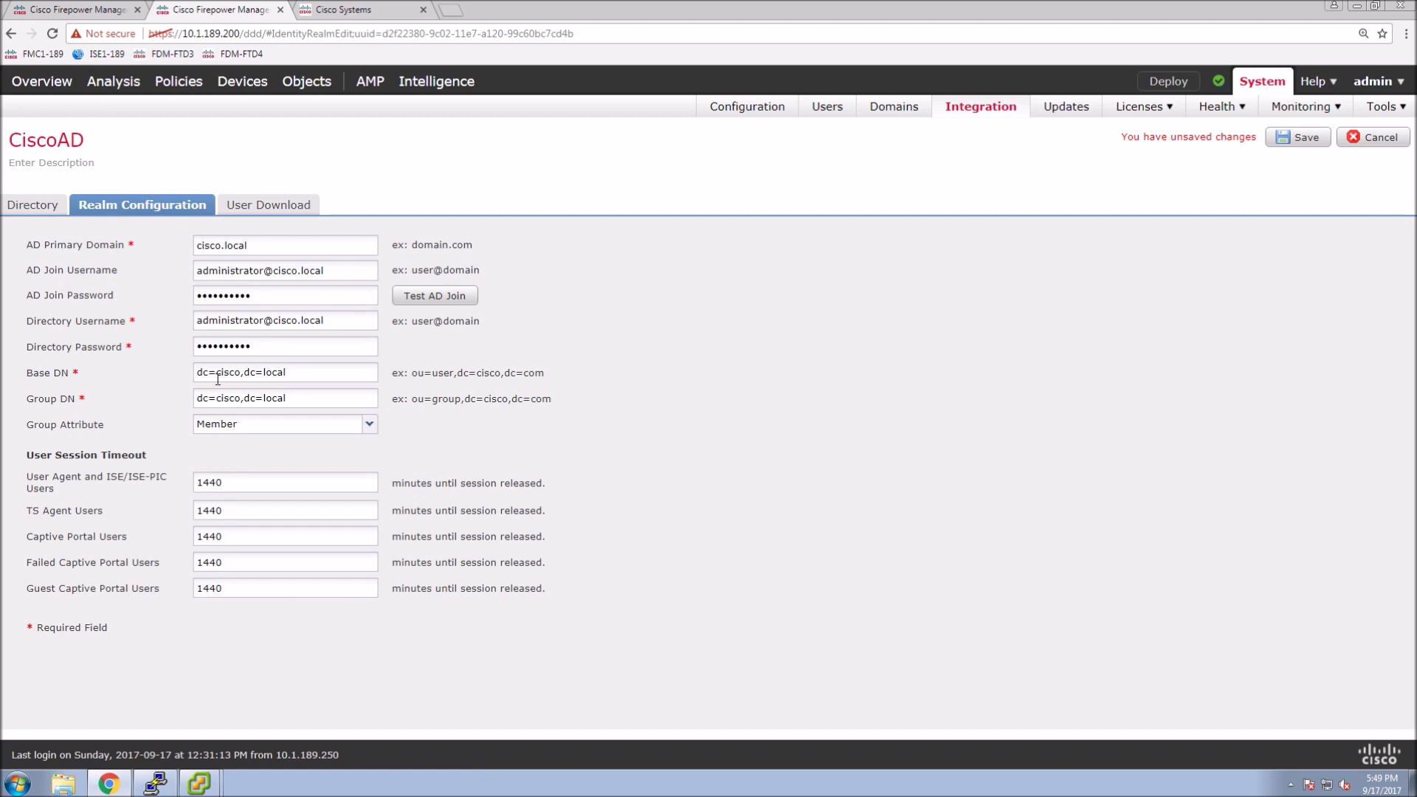
left_click(266, 204)
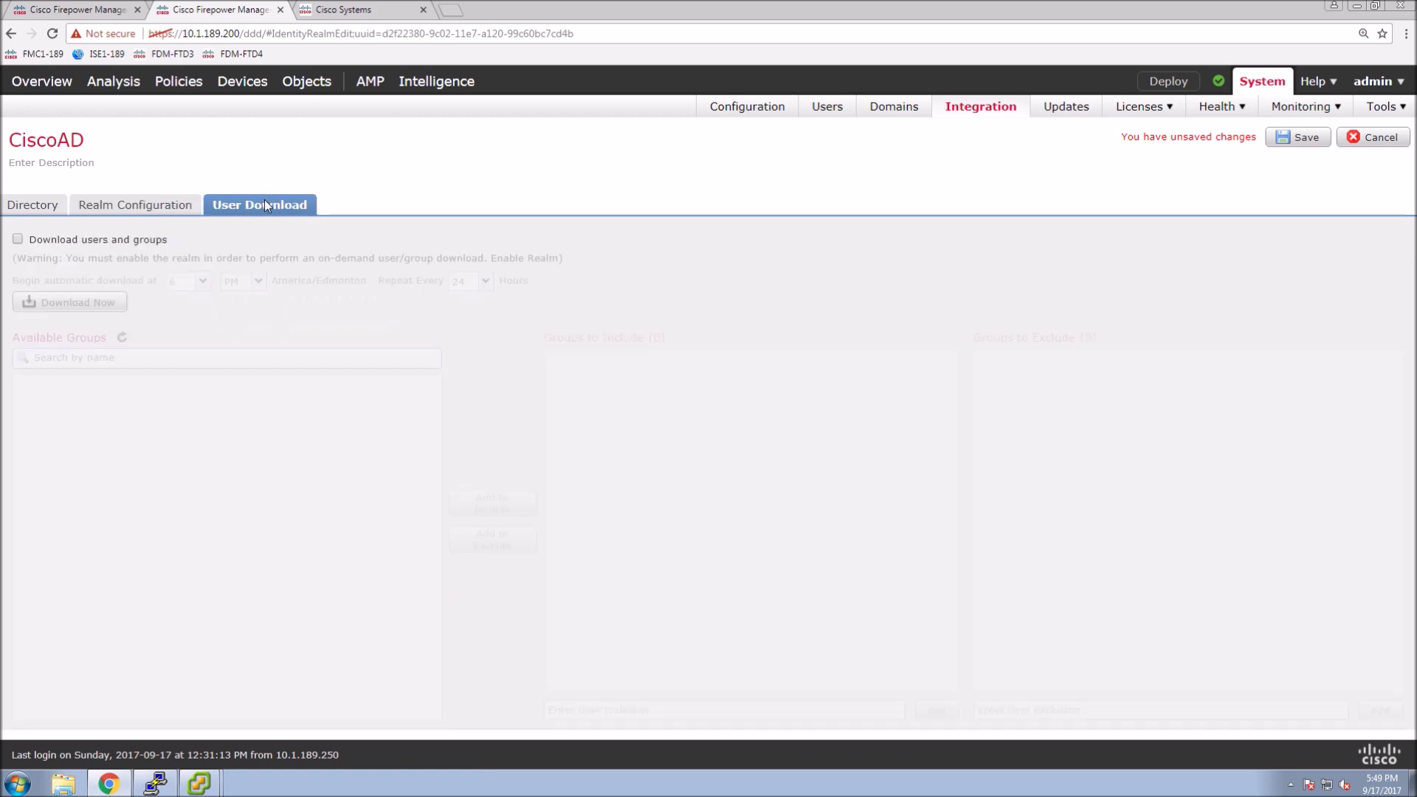
left_click(17, 240)
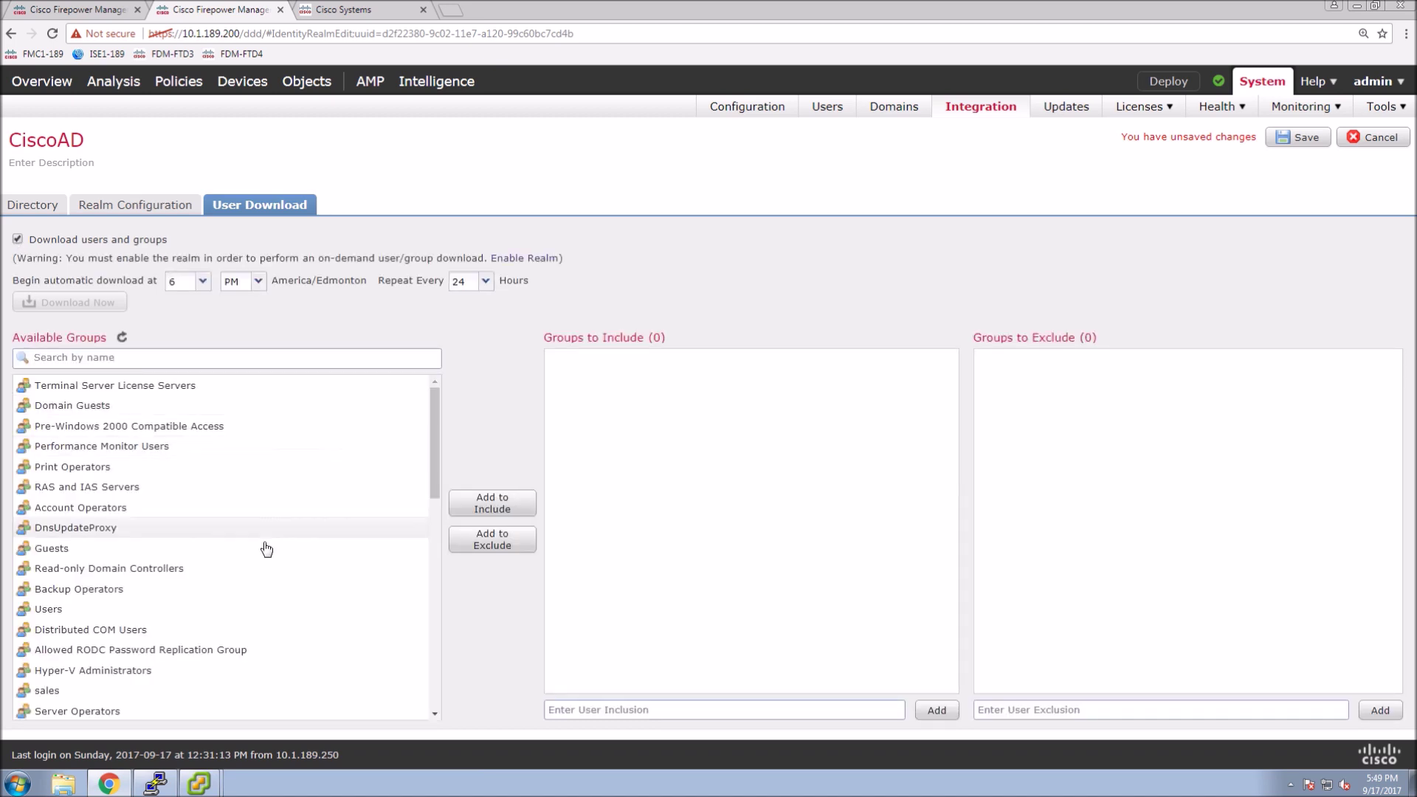
scroll(276, 604, "down", 3)
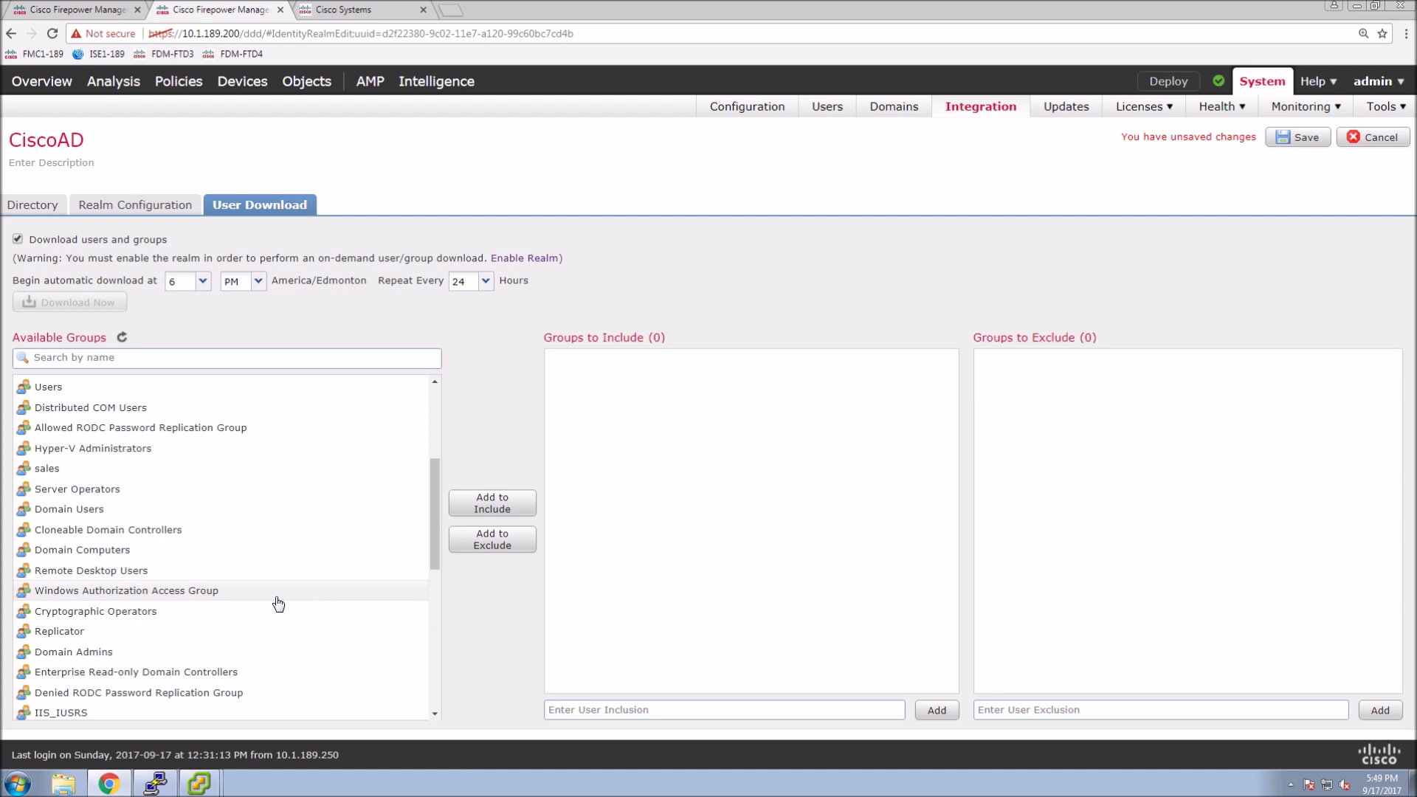
scroll(278, 603, "down", 3)
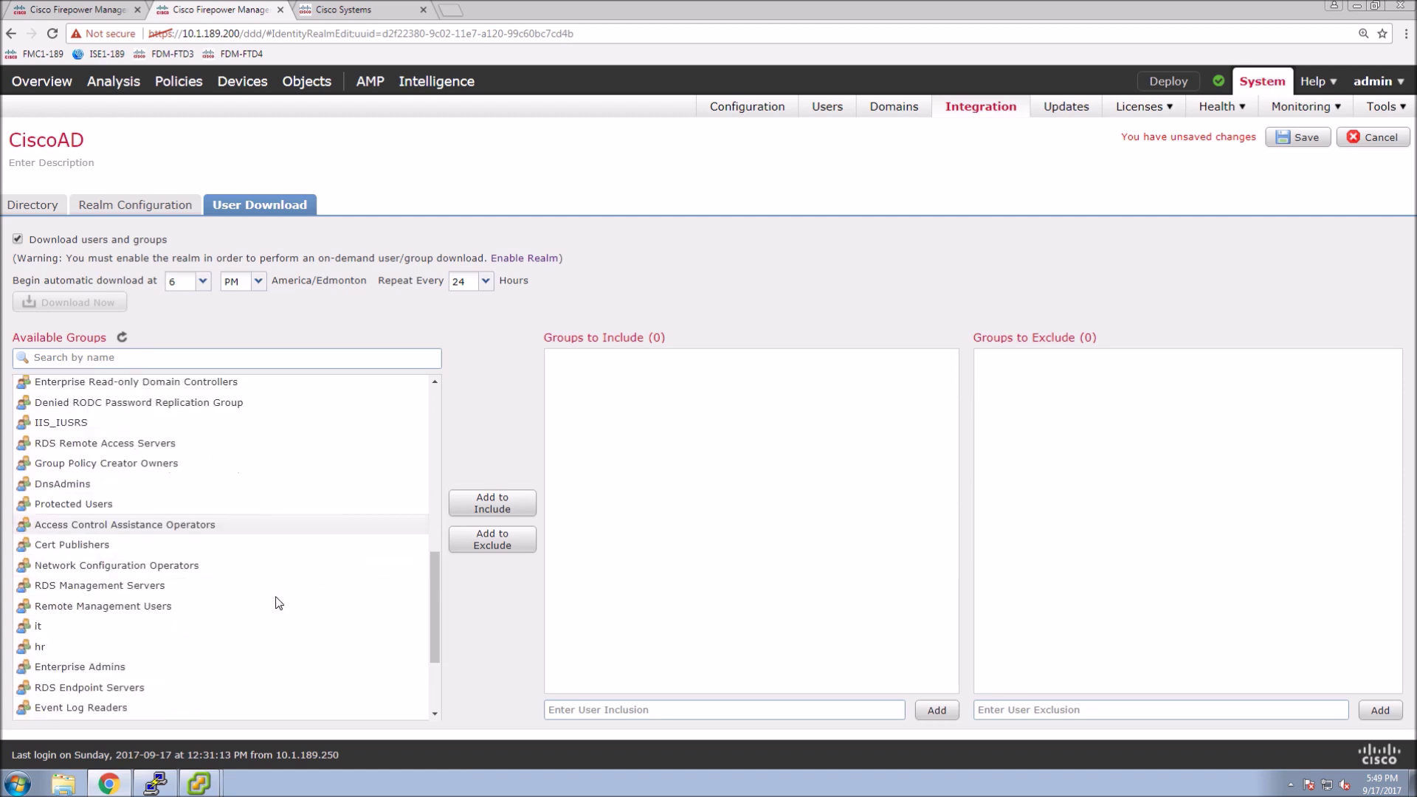
left_click(53, 695)
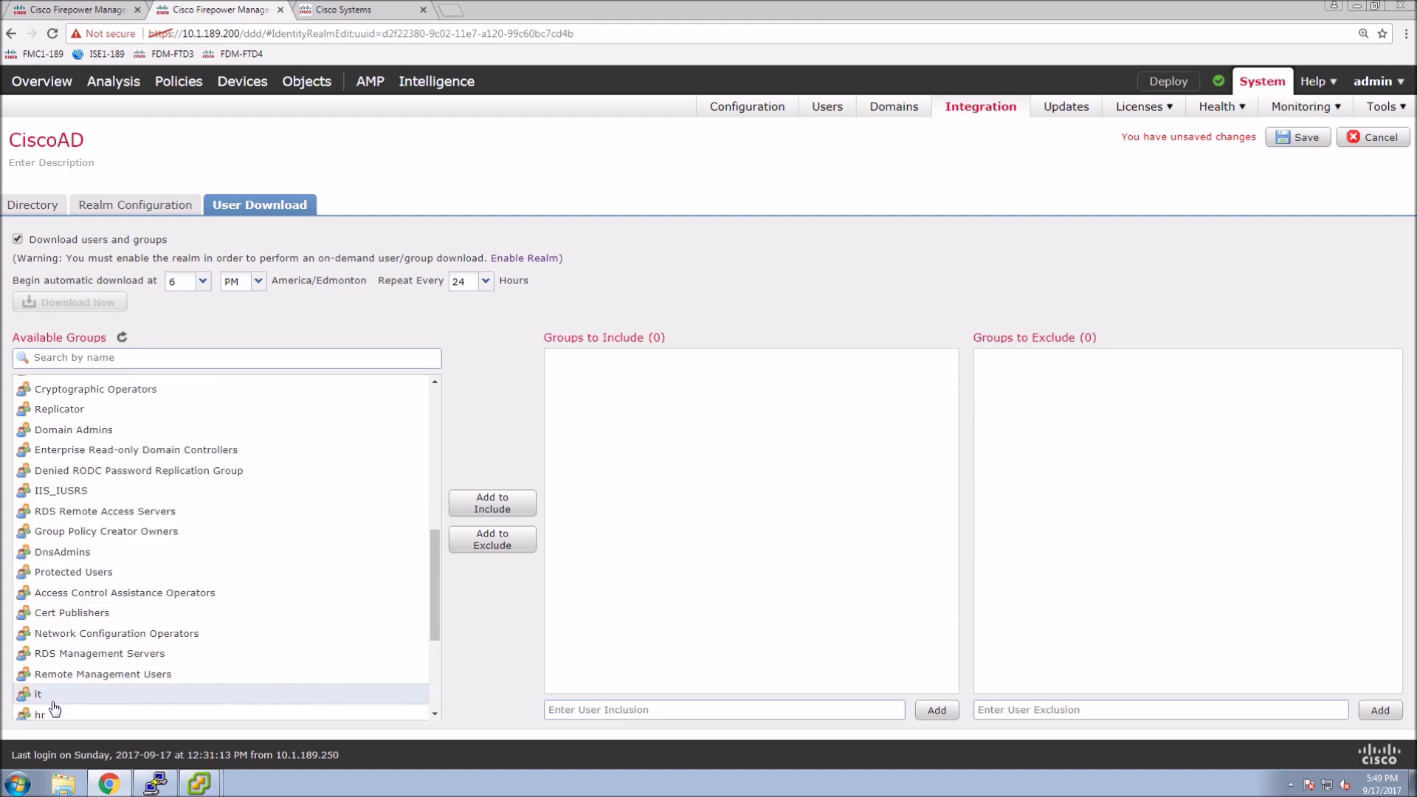
left_click(498, 508)
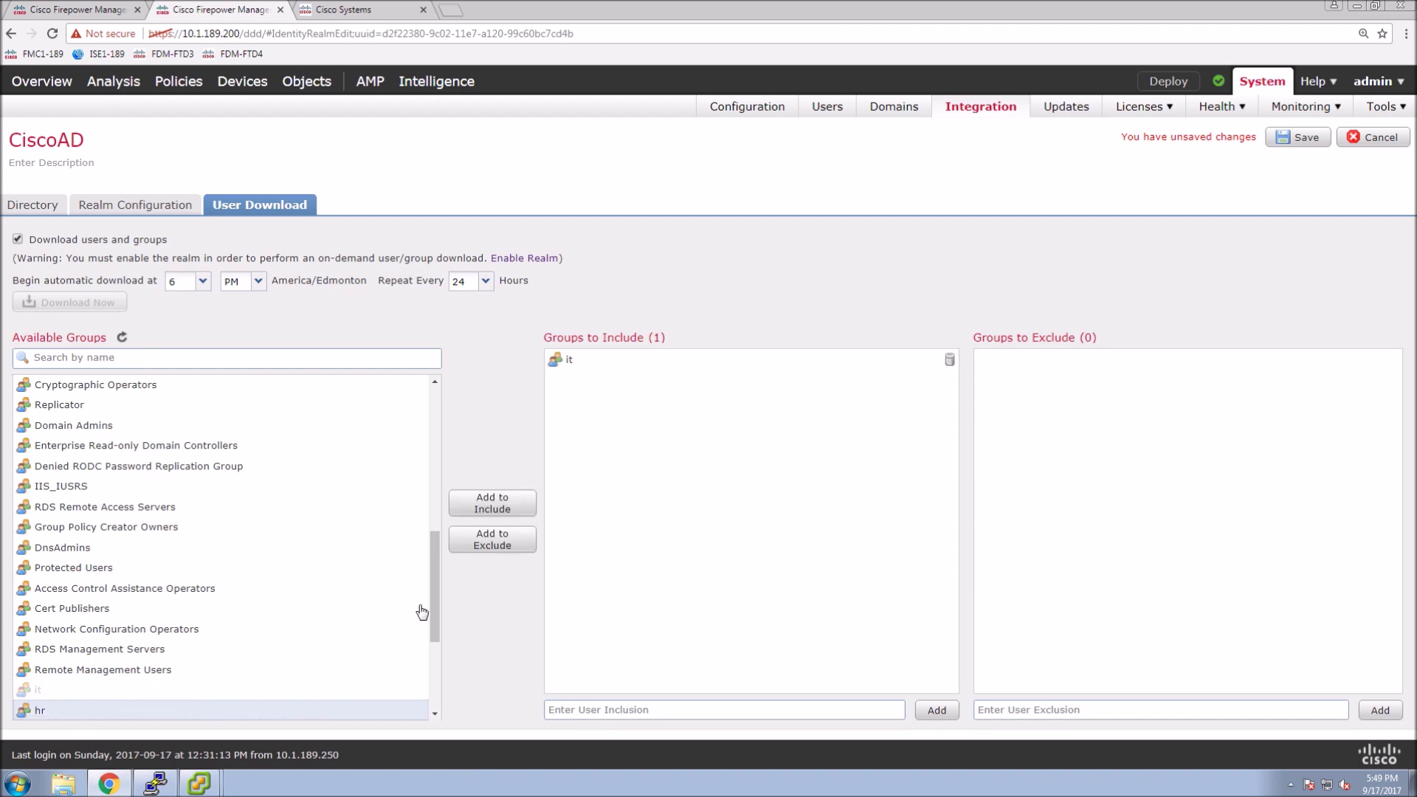
left_click(509, 507)
scroll(408, 612, "down", 3)
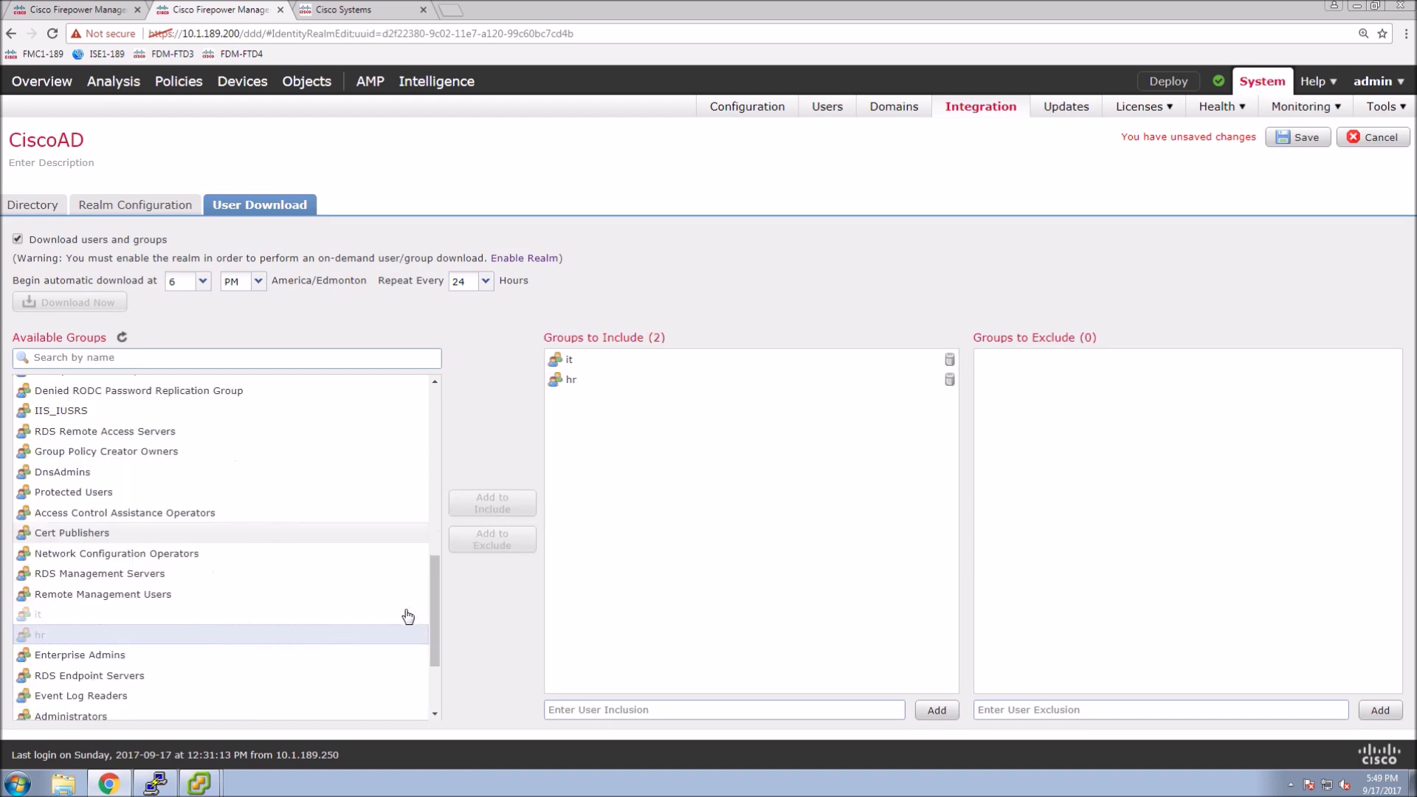
scroll(347, 618, "up", 10)
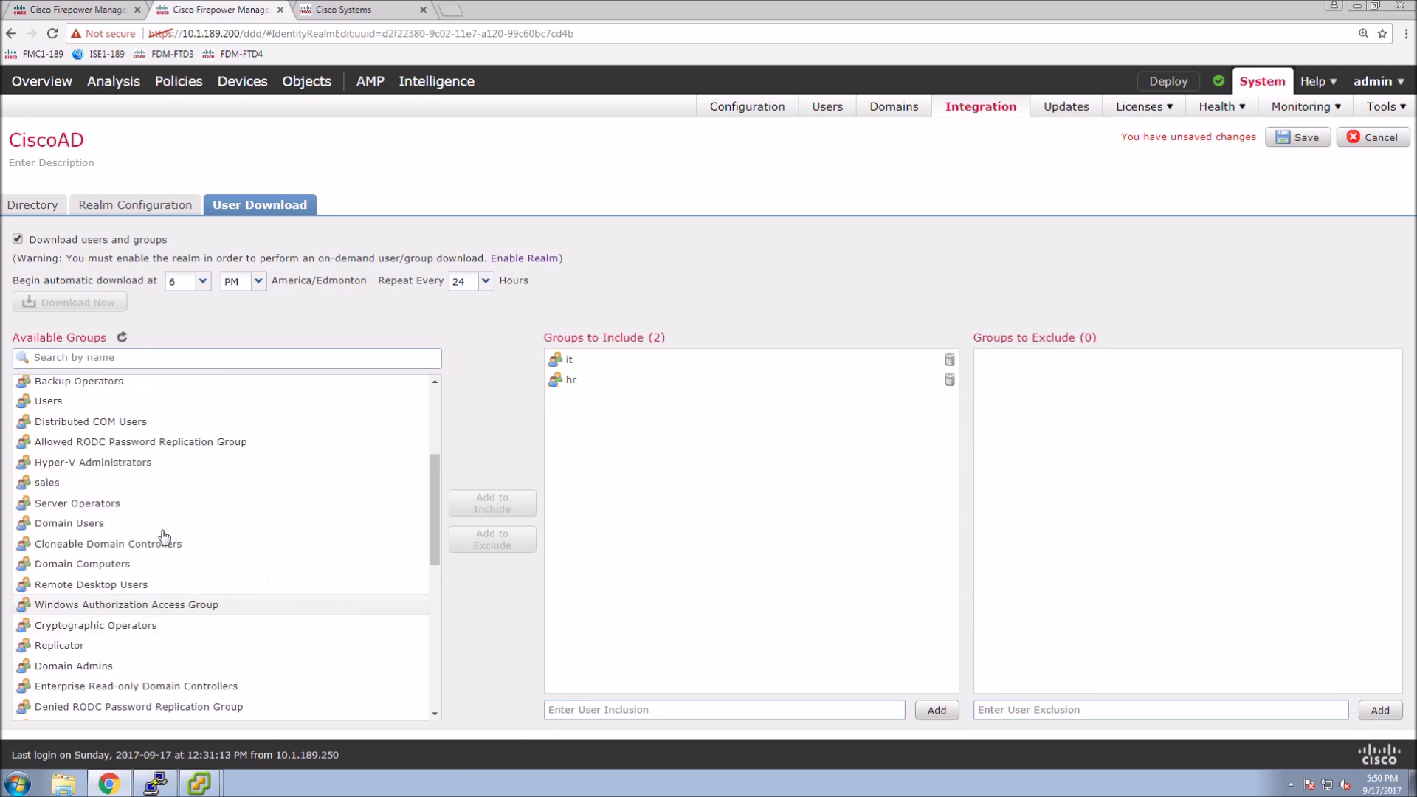
left_click(118, 483)
left_click(521, 509)
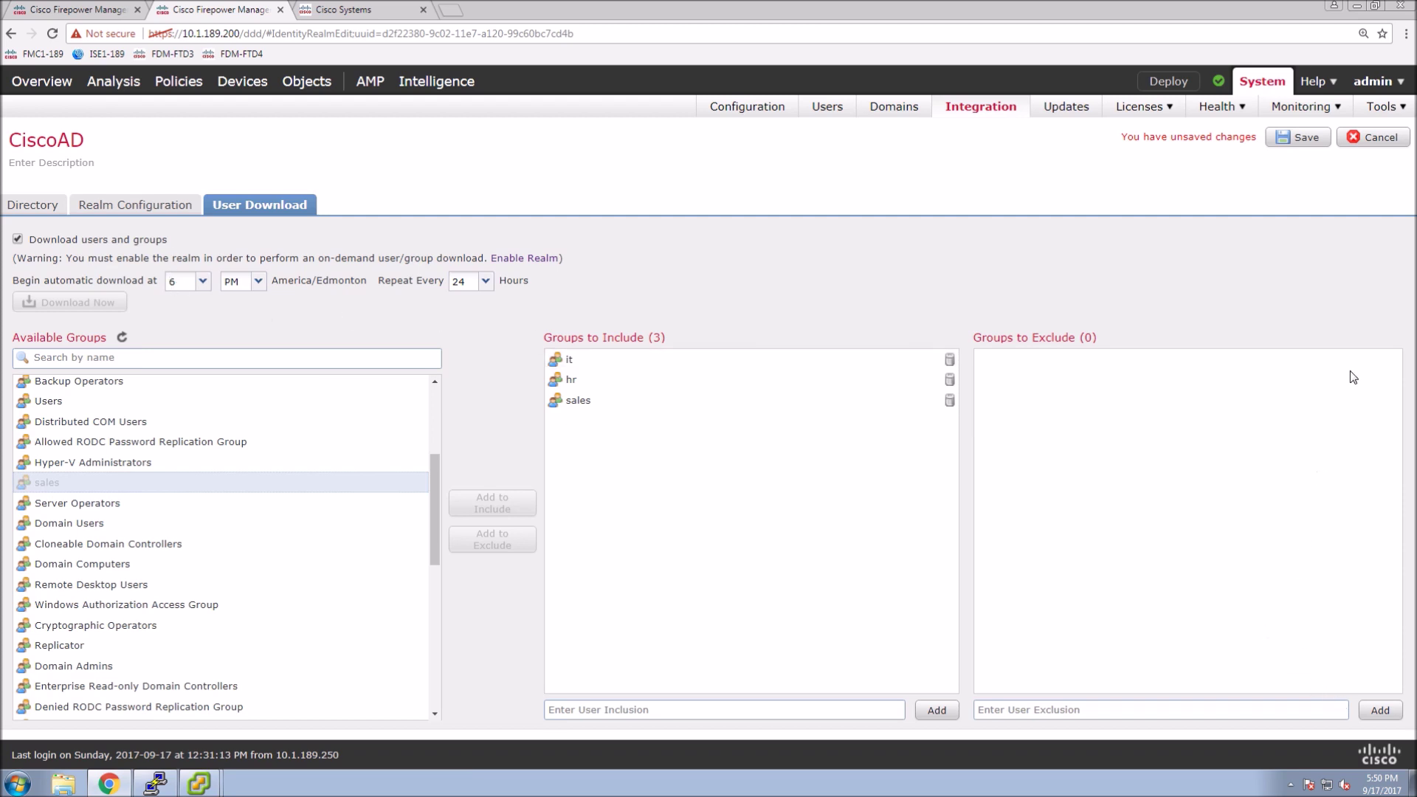
left_click(1306, 139)
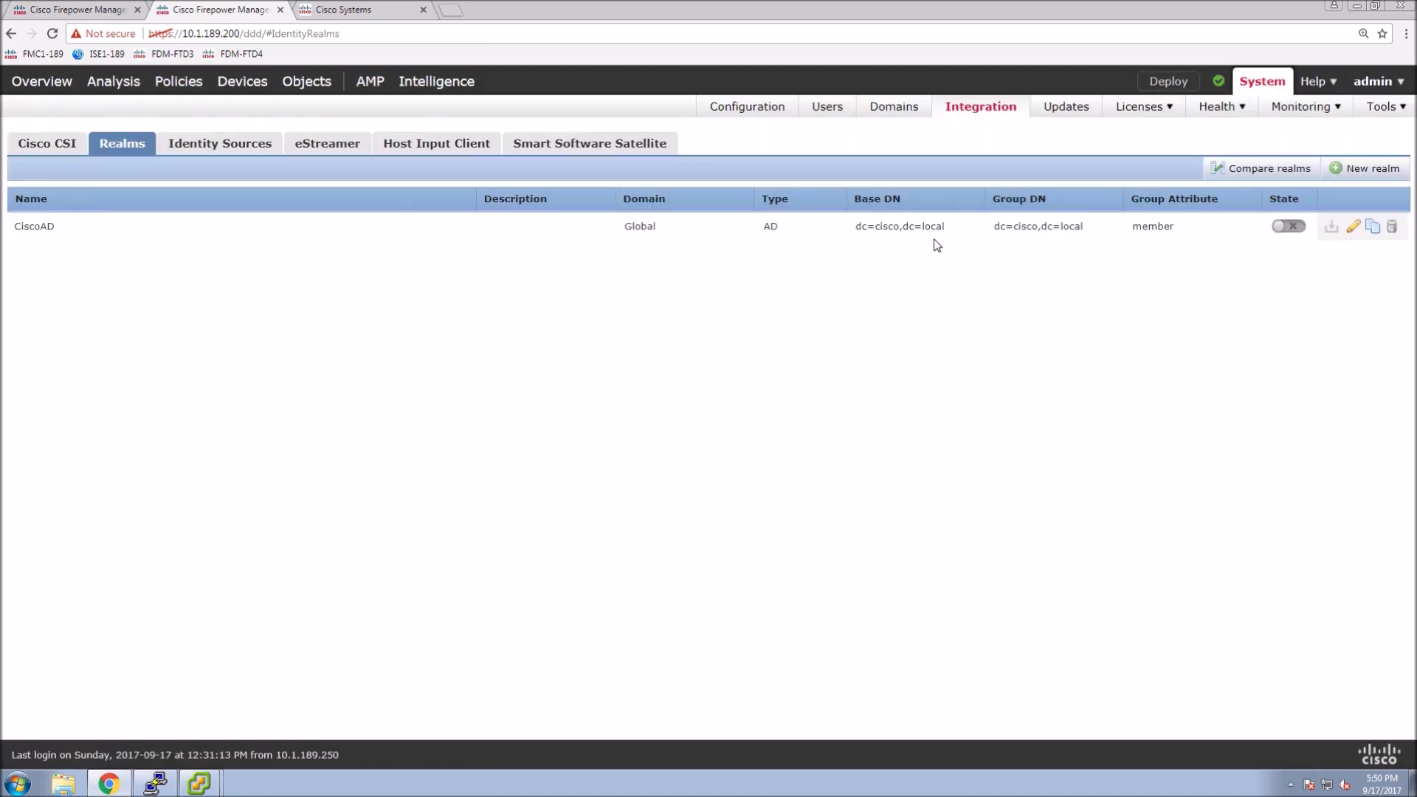
Turn the CiscoAD realm on and queue its user and group download
left_click(1289, 226)
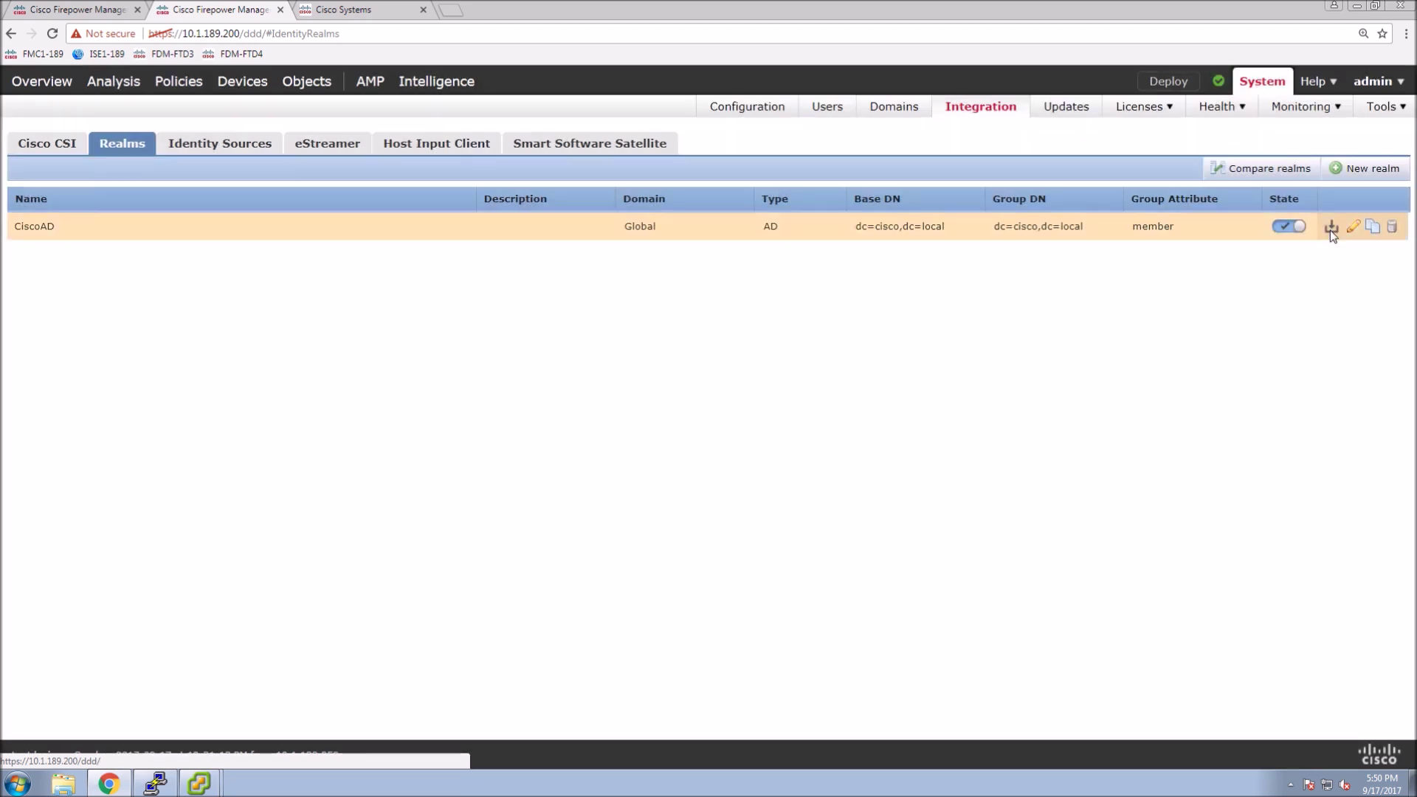
left_click(1330, 226)
left_click(704, 457)
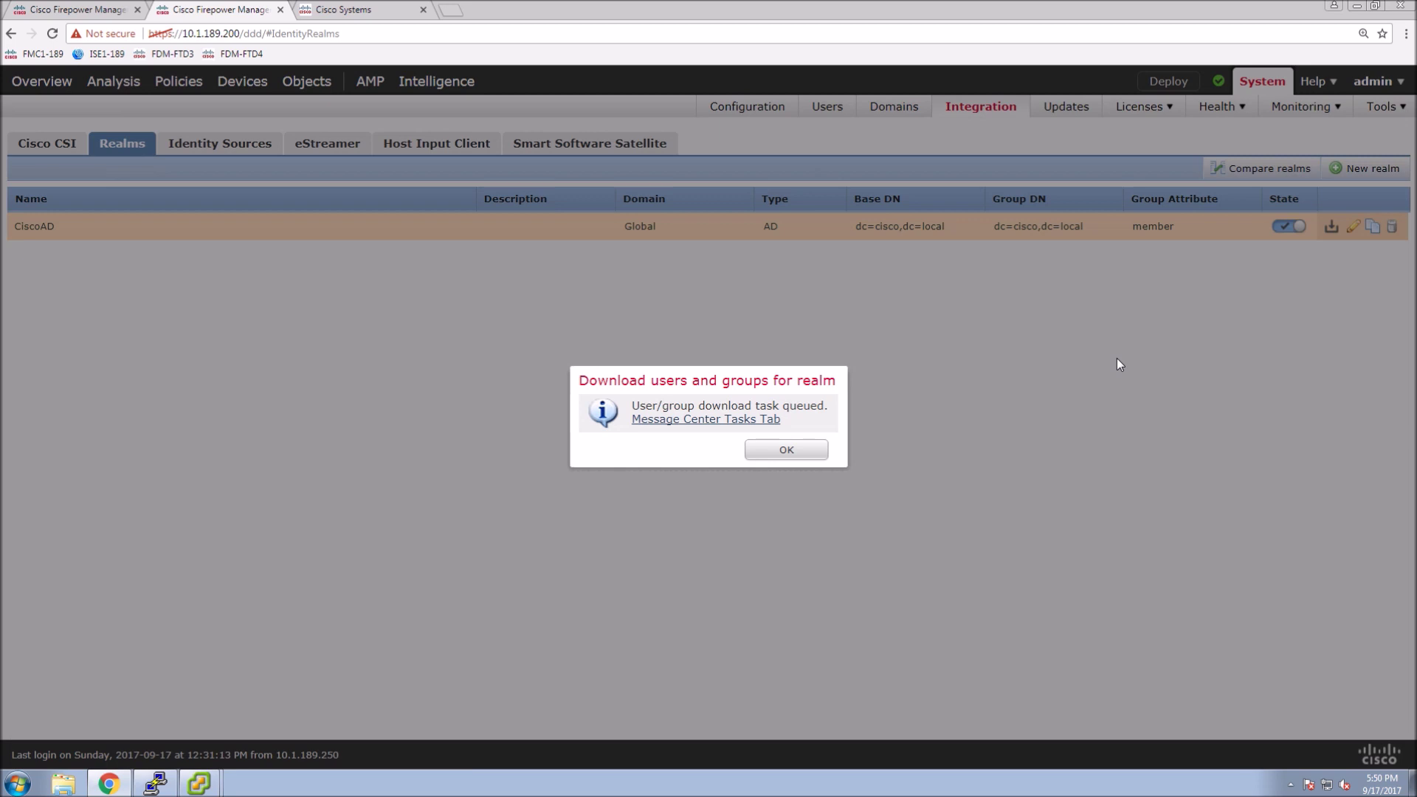
left_click(763, 451)
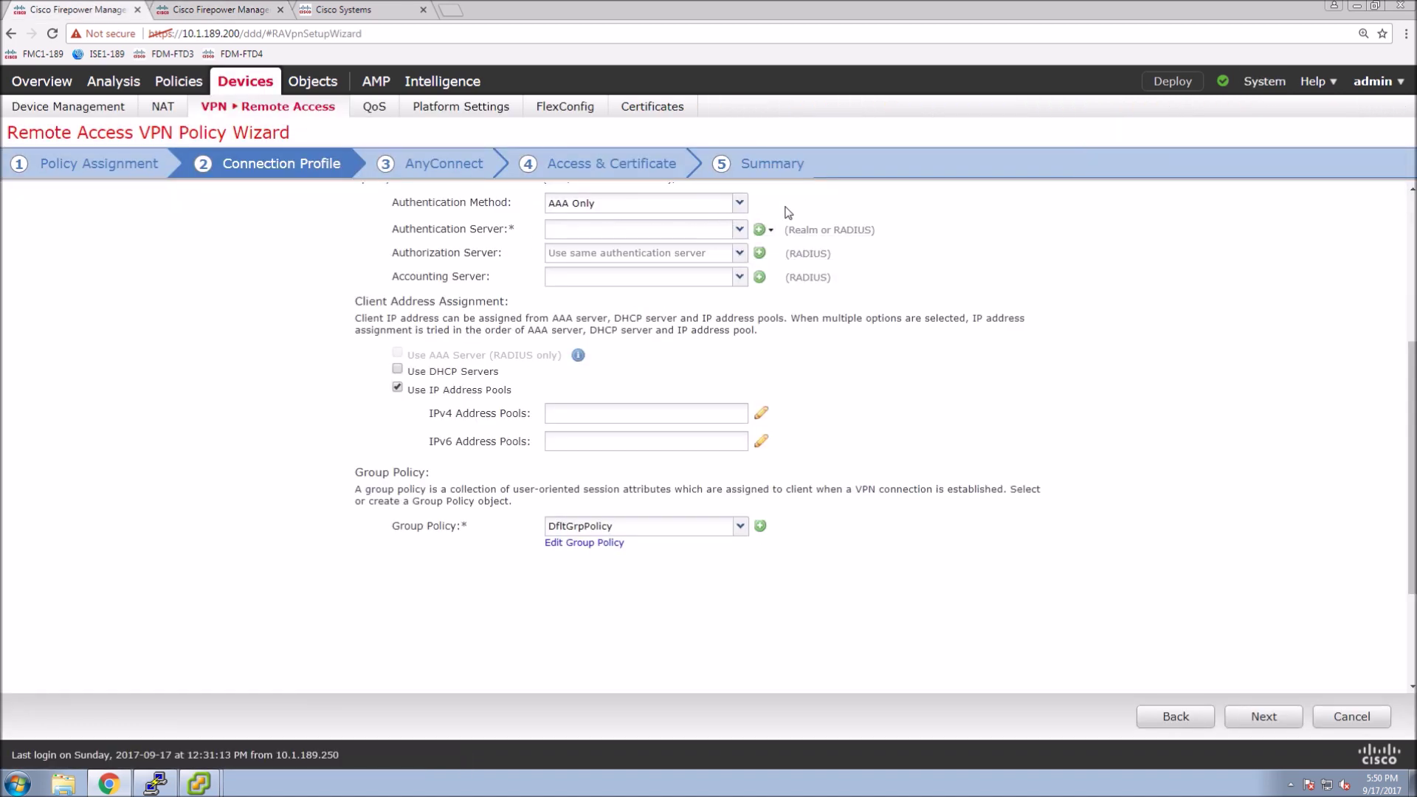
Select CiscoAD as the authentication server and bring up the IPv4 address pool selection
left_click(740, 229)
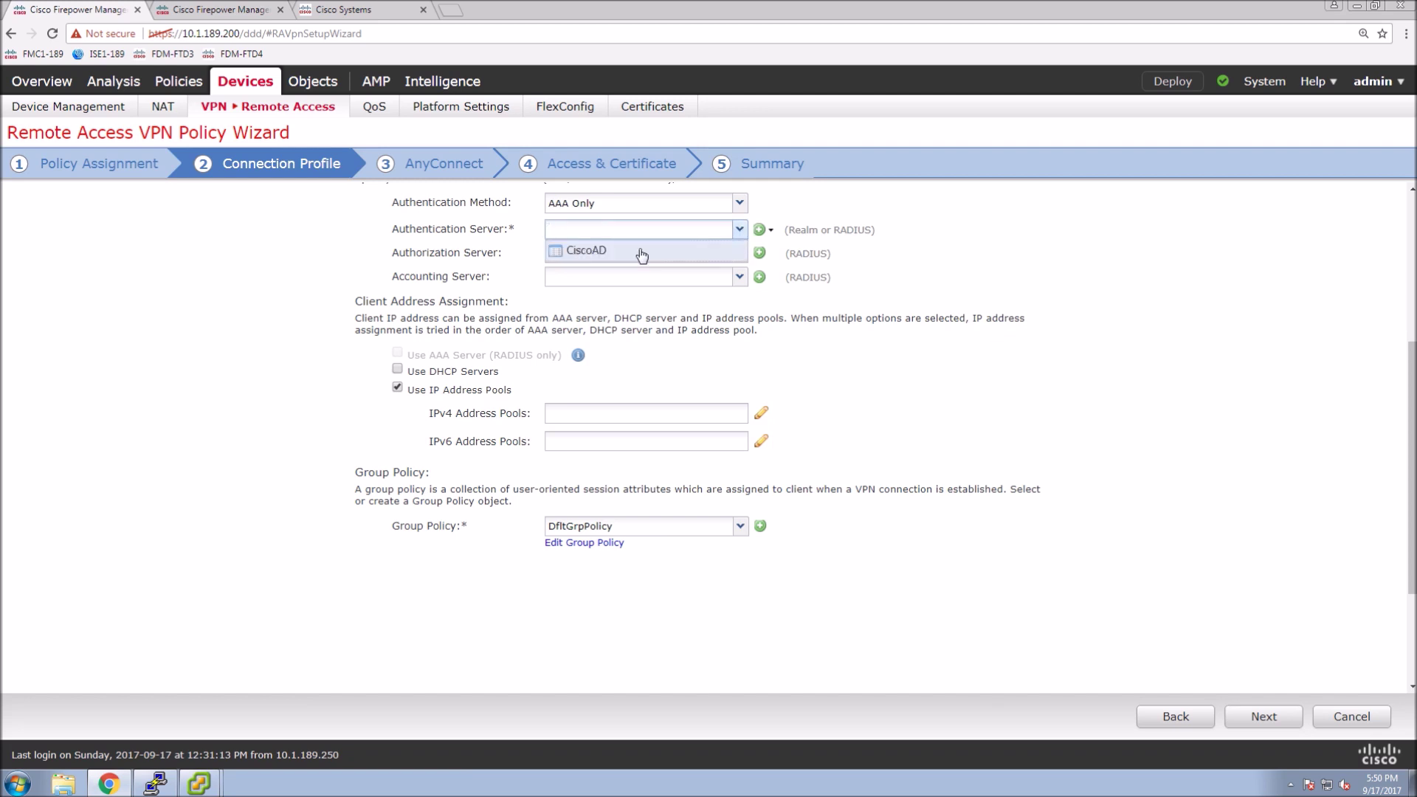
left_click(609, 252)
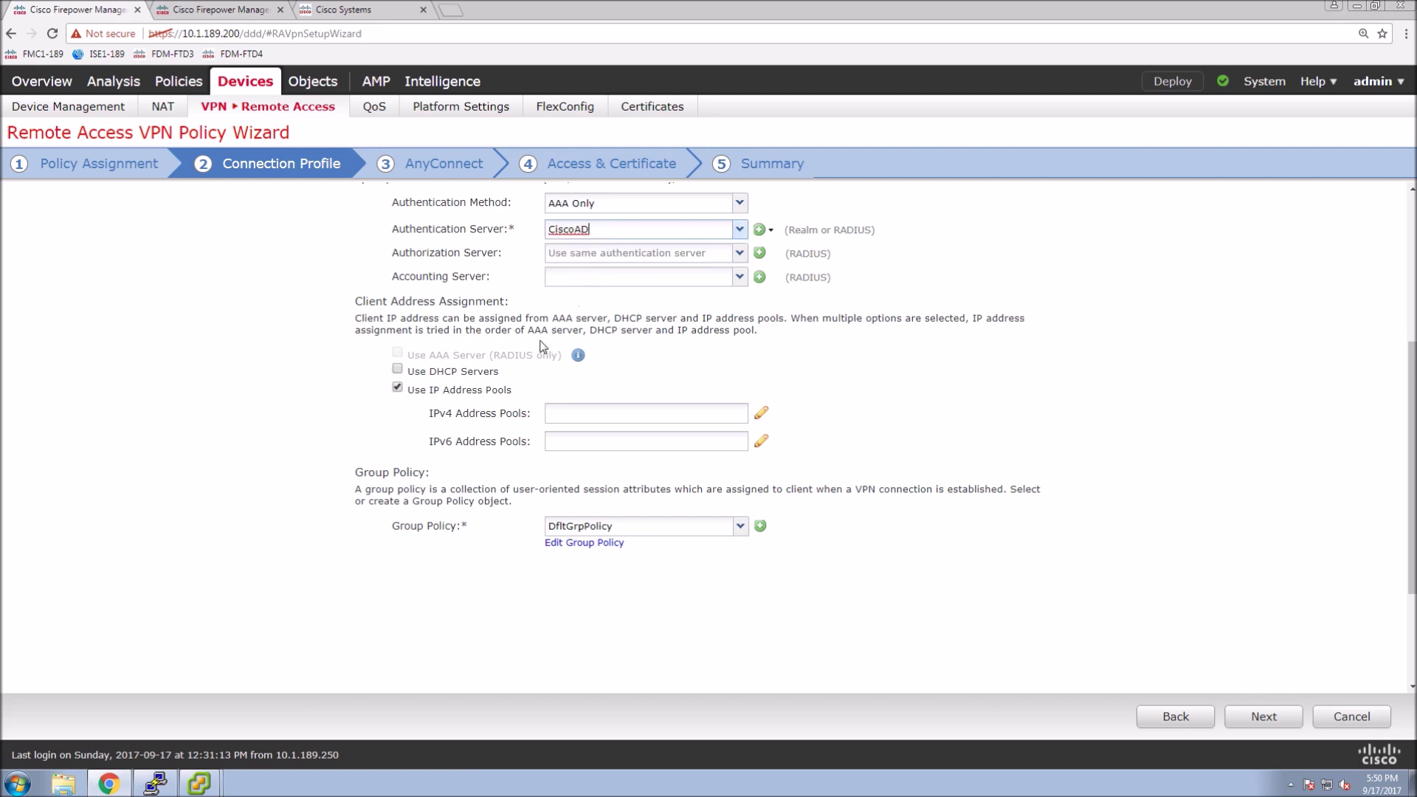
left_click(758, 416)
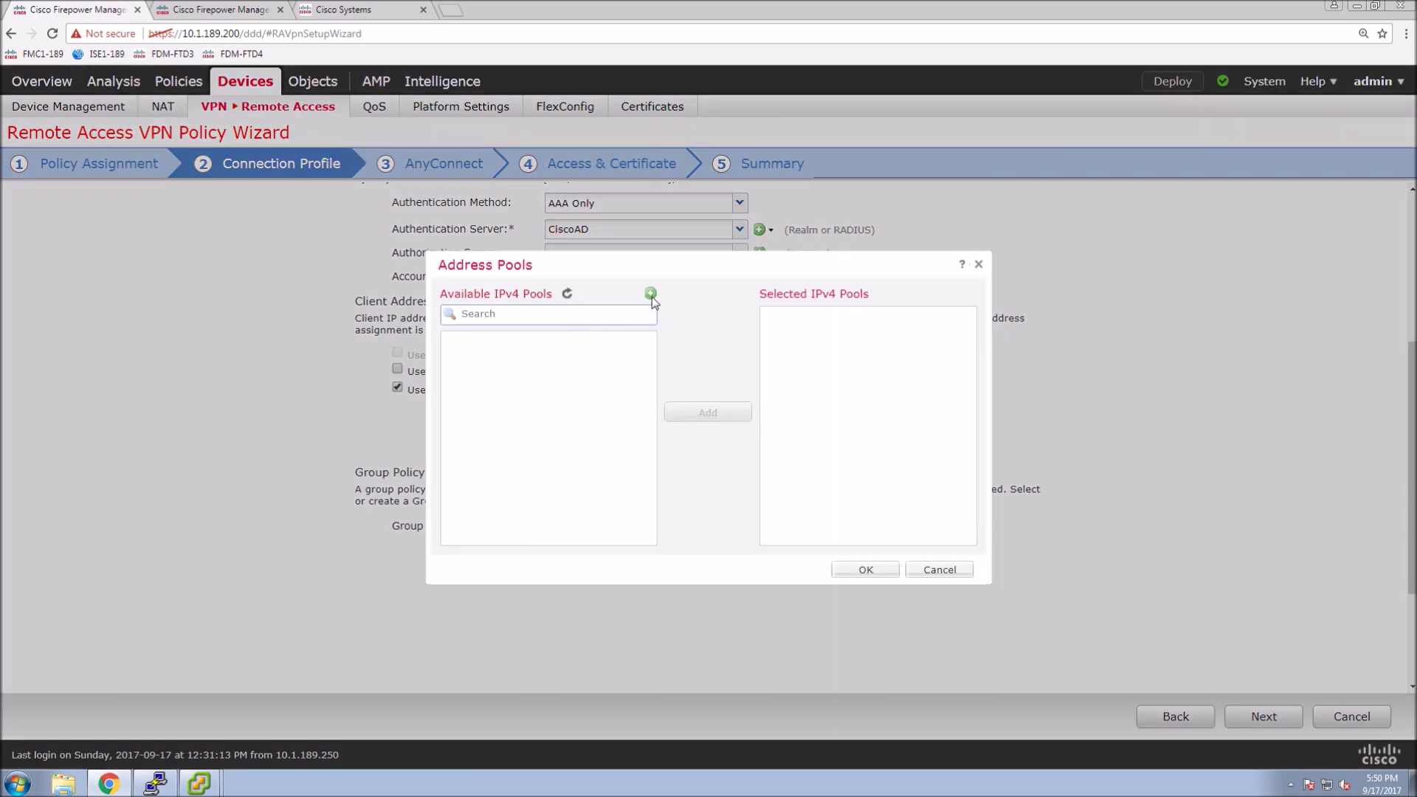
Create IPv4 pool RA-VPN-Pool with range 172.16.16.1-172.16.16.100 and mask 255.255.255.0
left_click(585, 310)
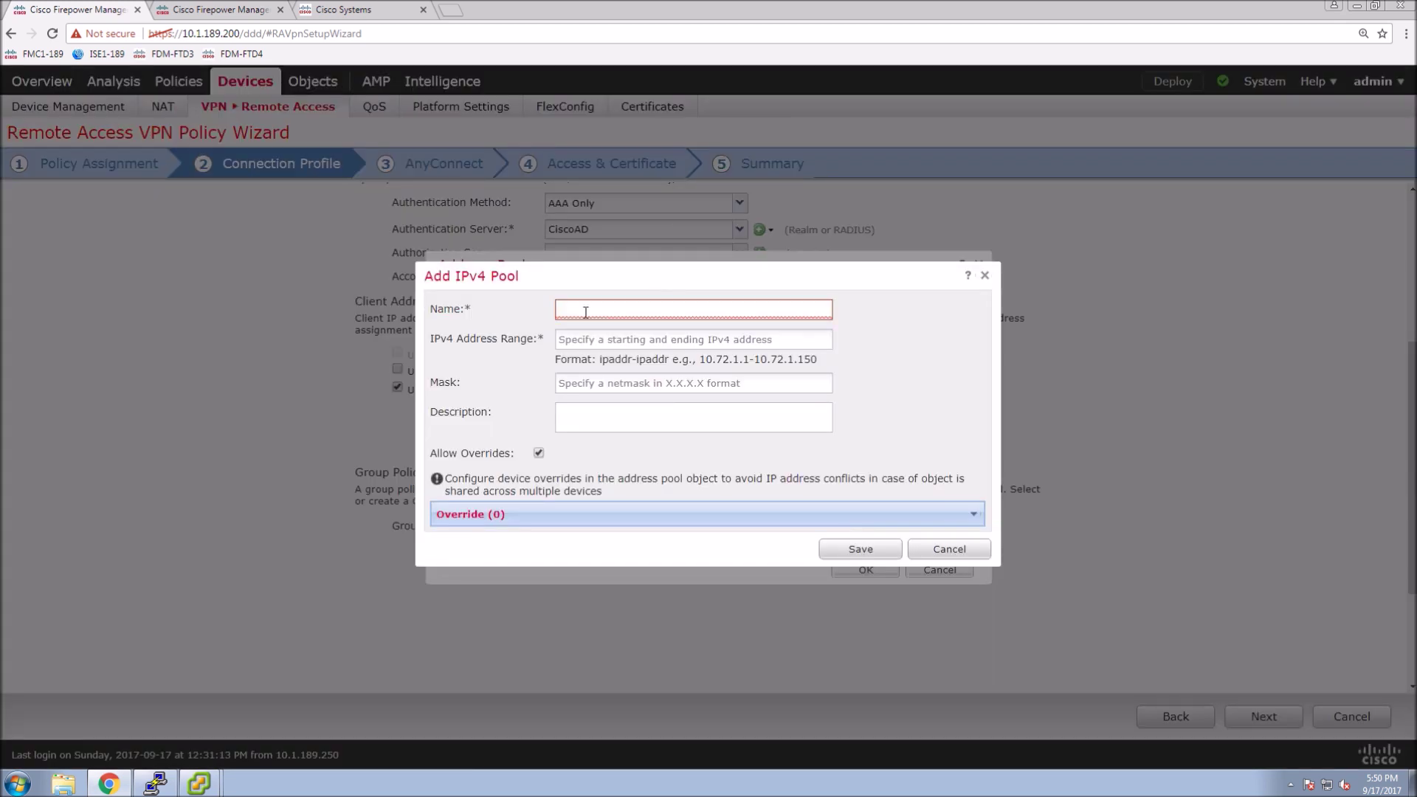
type("RA")
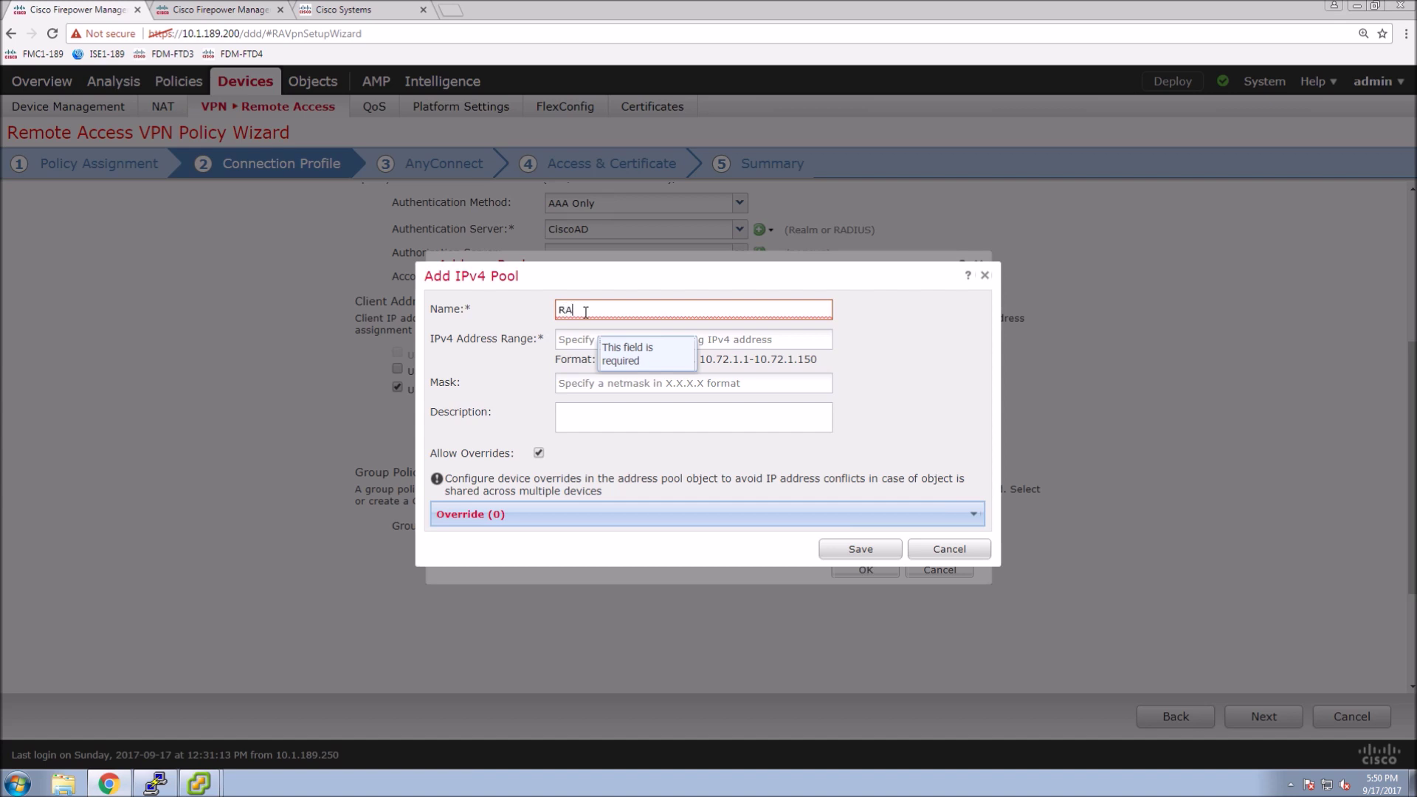
type("-VPN-Pool")
left_click(613, 340)
type("172.")
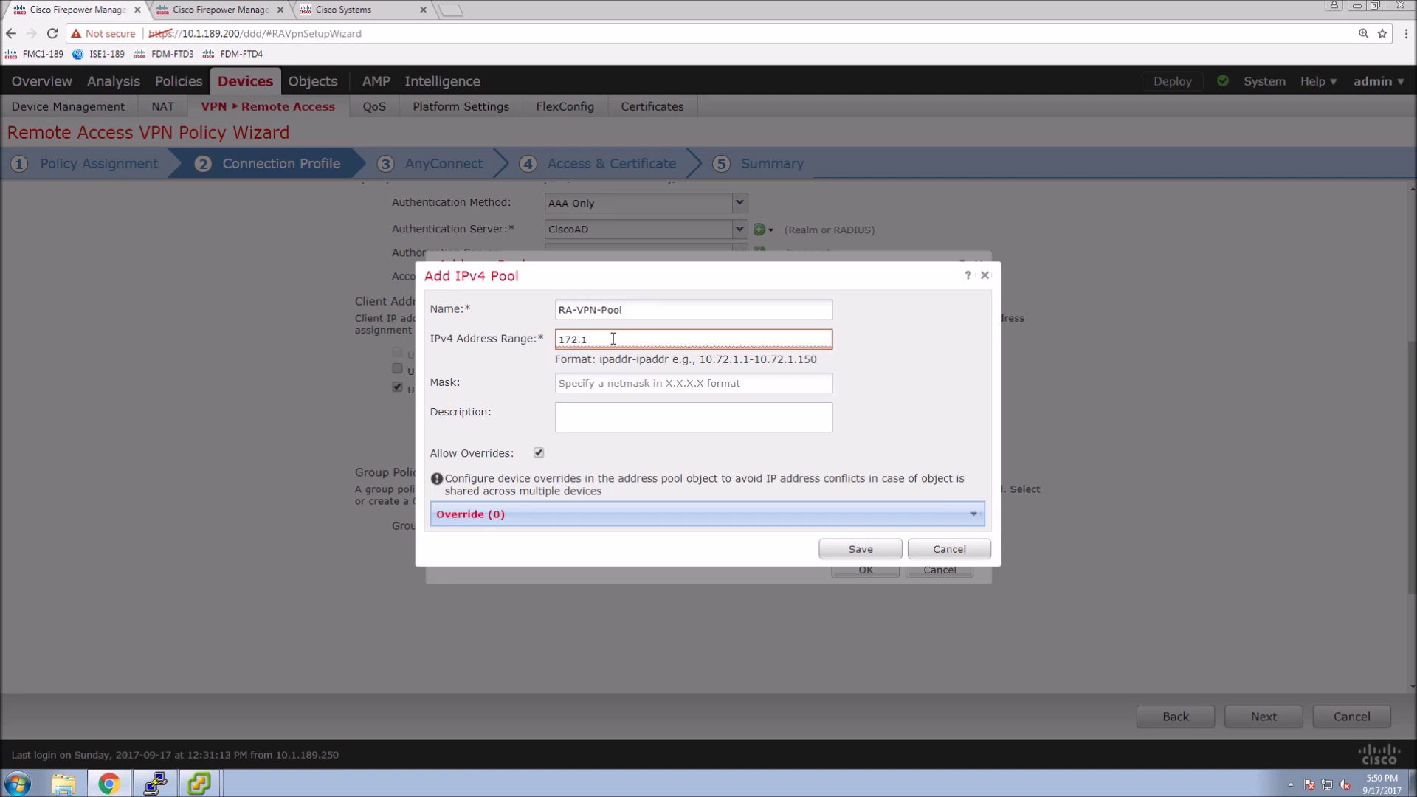
type("16.16.1-172.16.16.100")
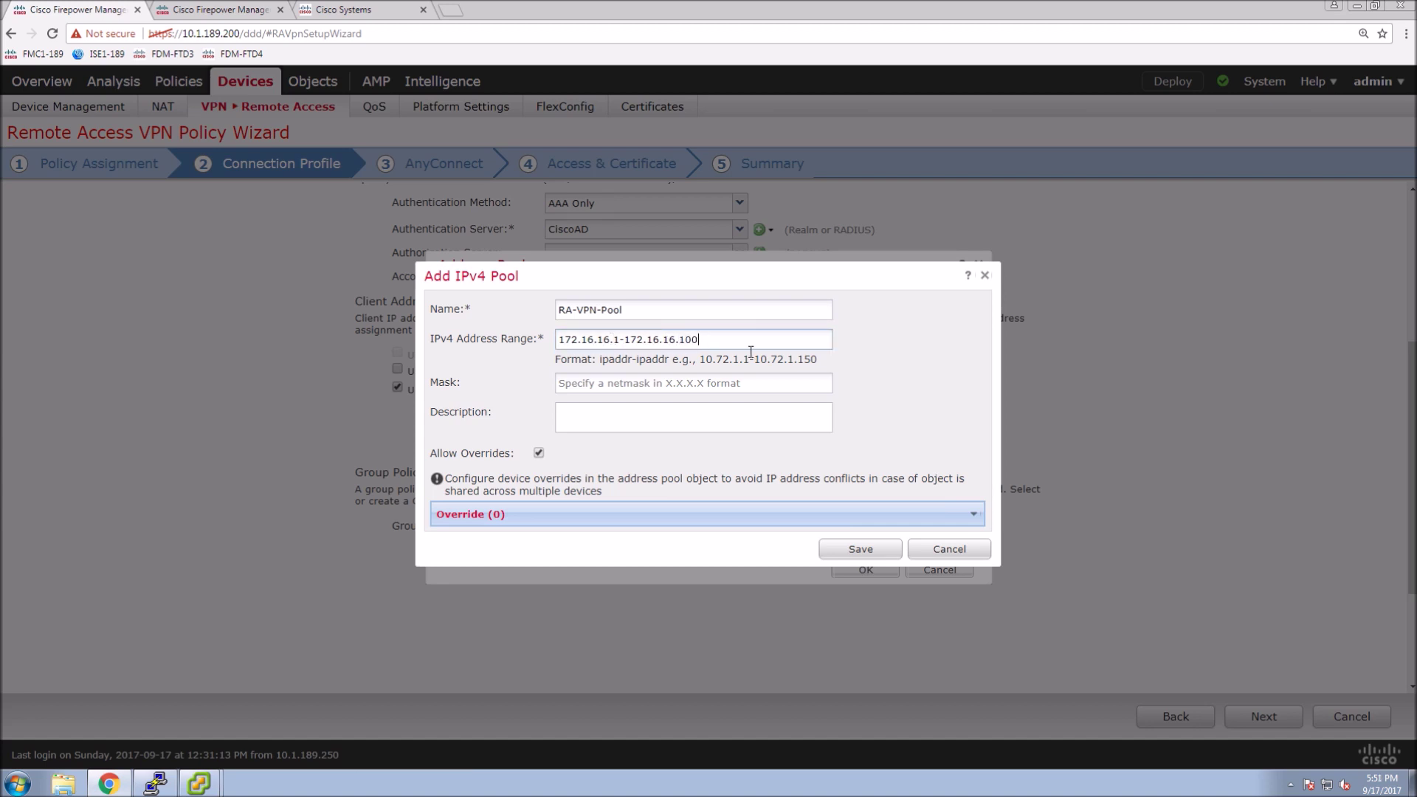
left_click(620, 381)
type("255.255.255.0")
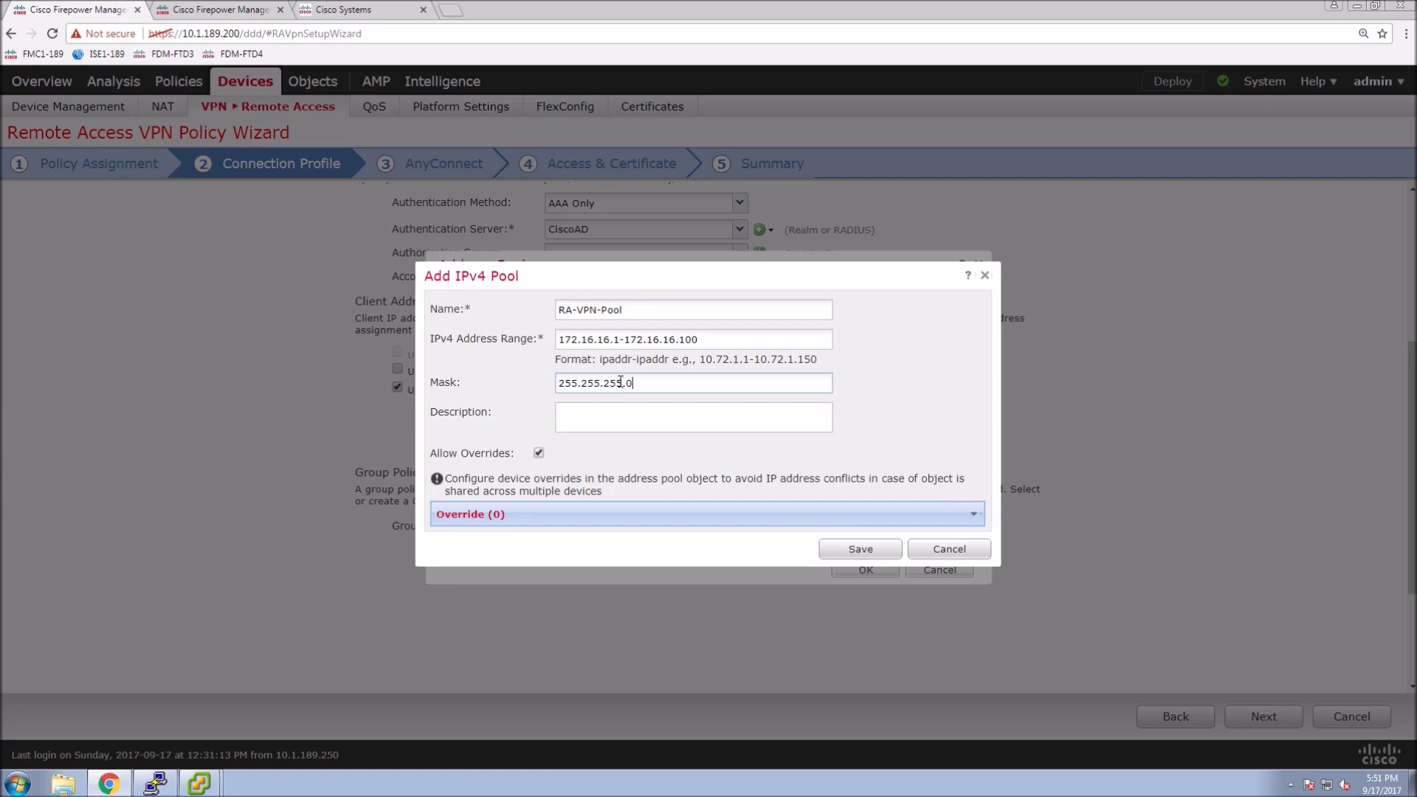
left_click(847, 553)
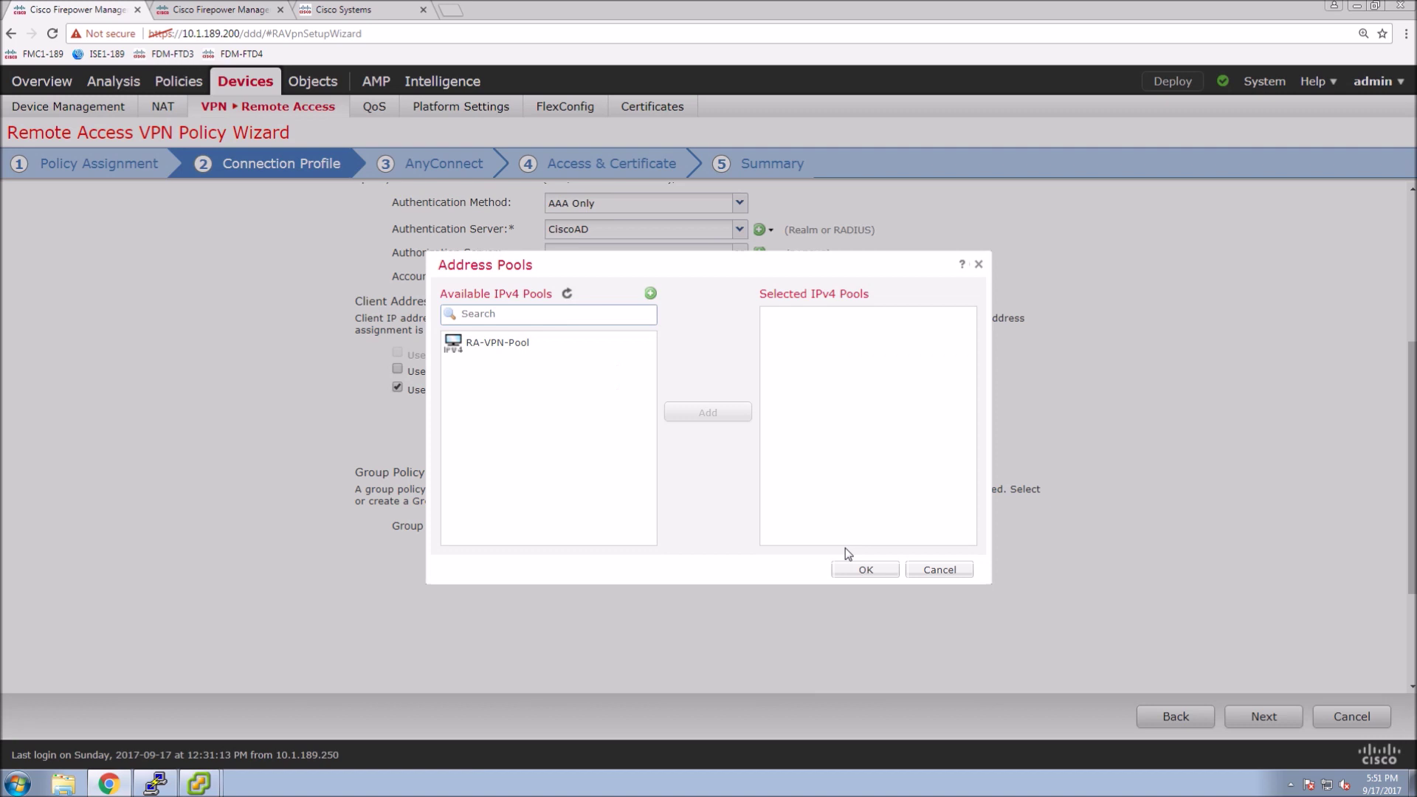
Assign RA-VPN-Pool as the connection profile's IPv4 address pool
left_click(476, 344)
left_click(704, 412)
left_click(860, 580)
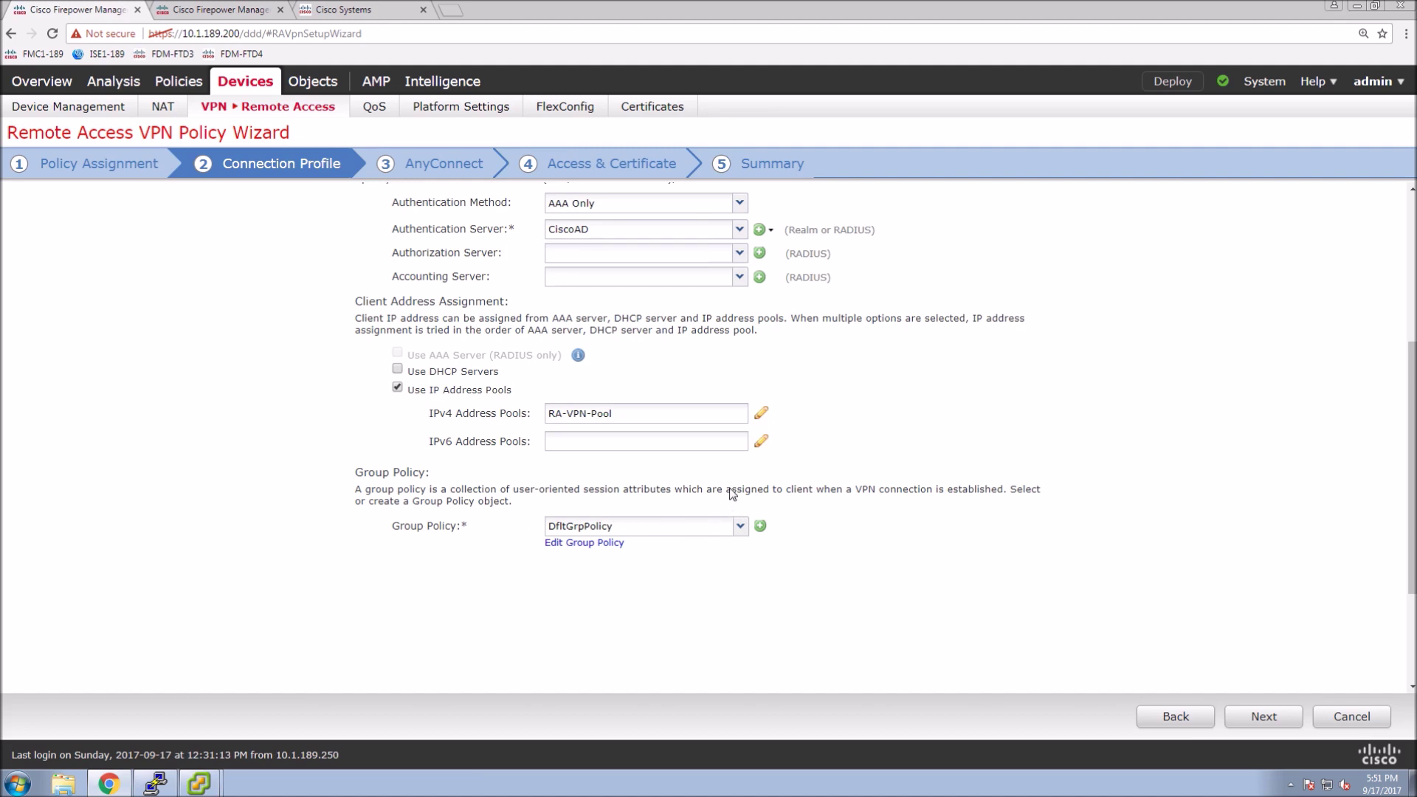
Create group policy RA-VPN-GP with the banner 'Only authorized users allowed access'
left_click(759, 526)
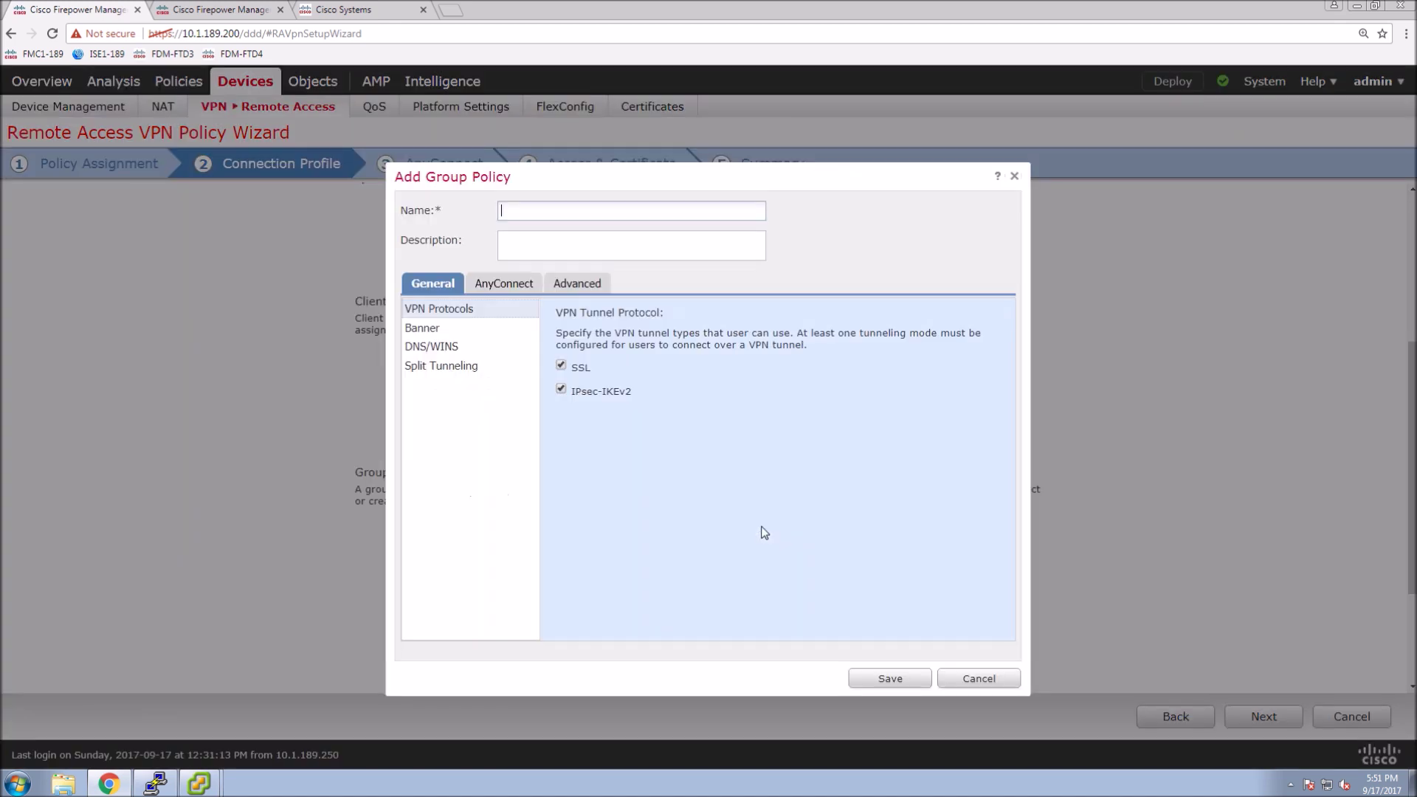
type("RA-VPN-GP")
left_click(427, 327)
type("Only aut")
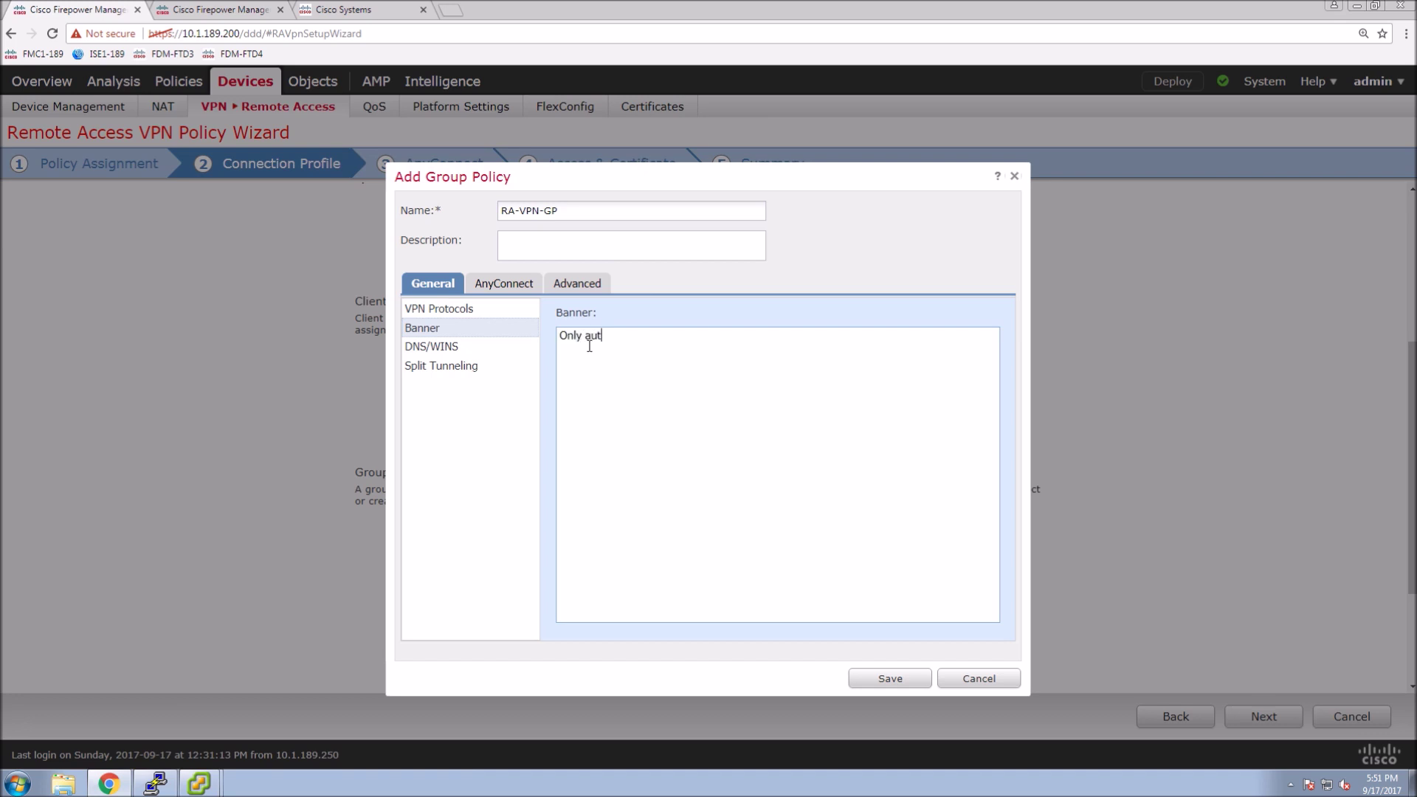
type("horized users allowed access")
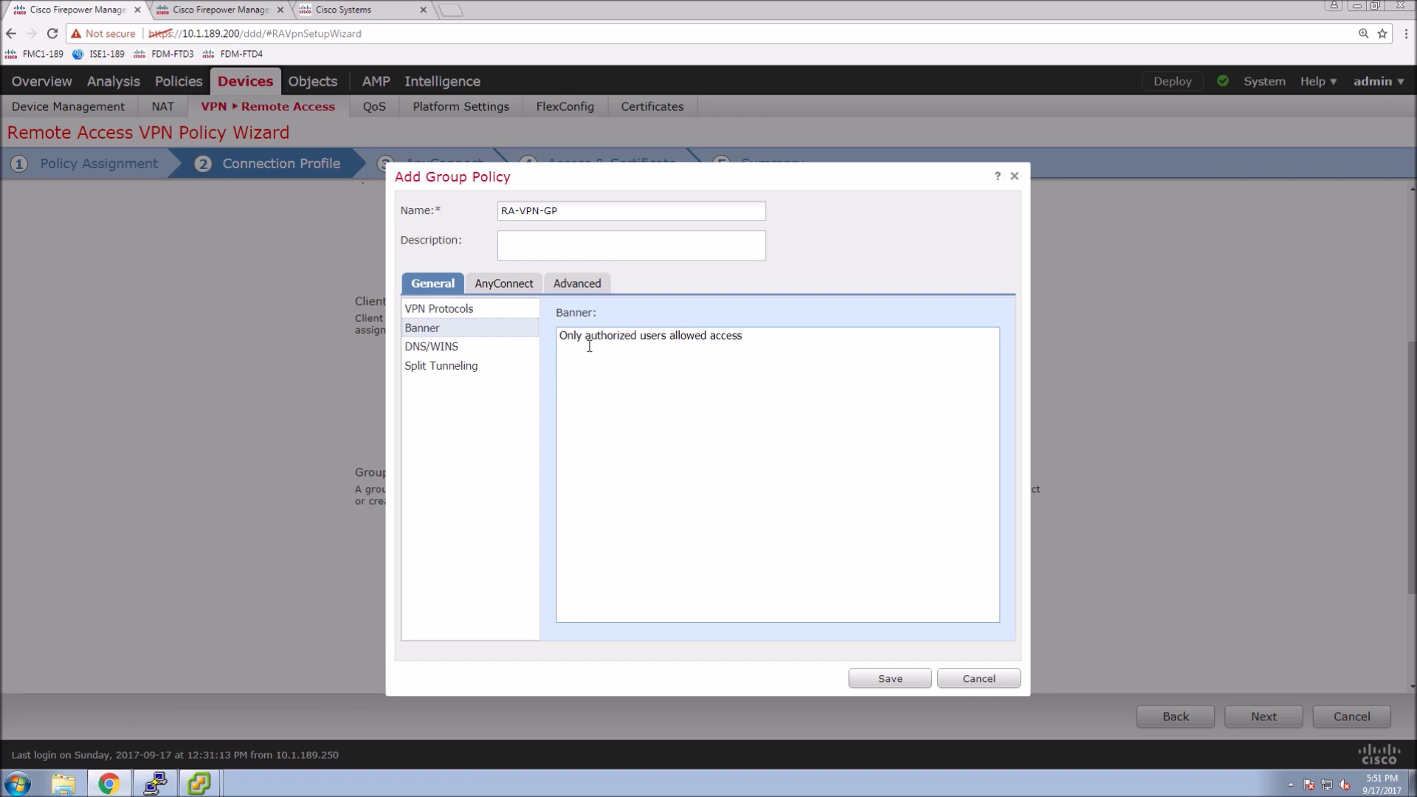
left_click(415, 352)
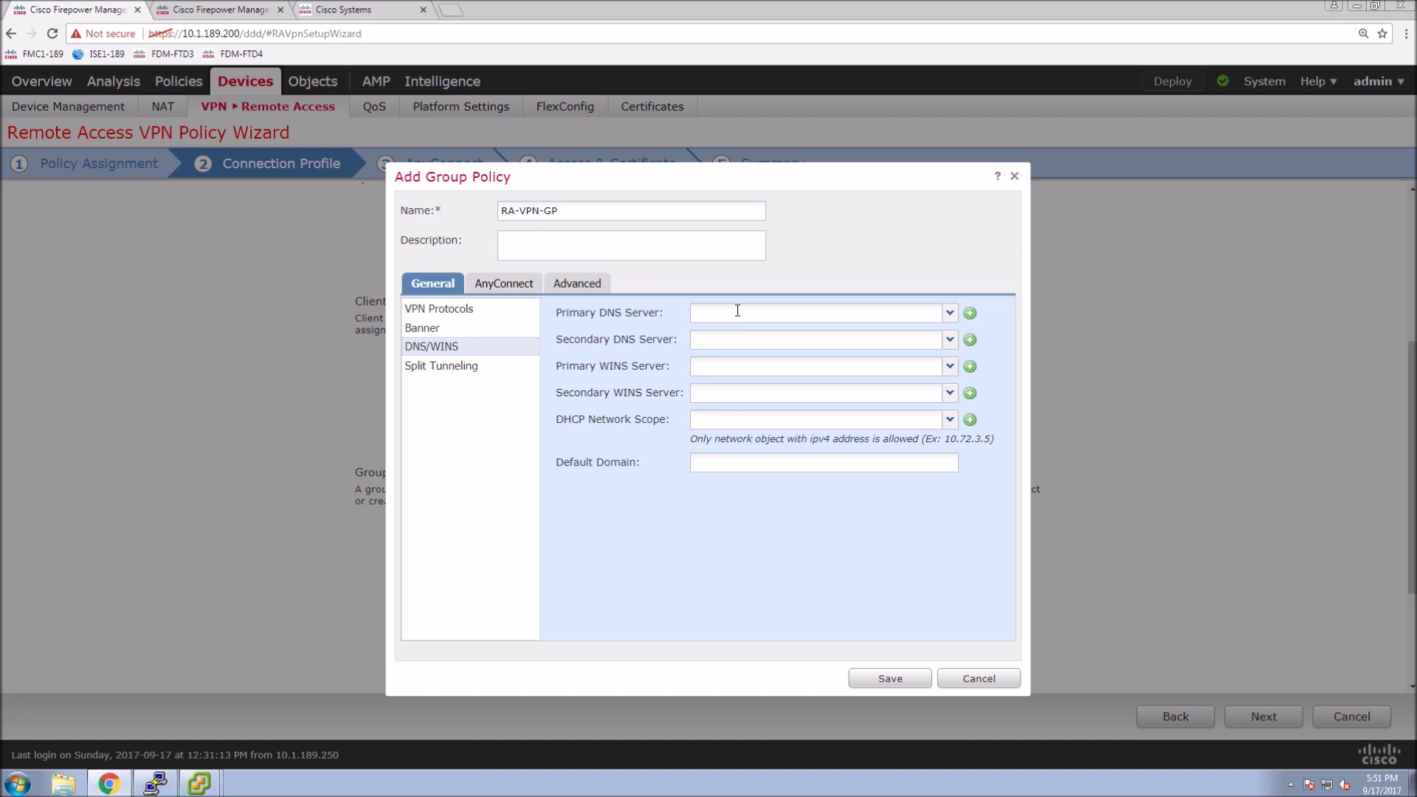
Set AD1 as the primary DNS server and review split tunneling and AnyConnect settings
left_click(949, 313)
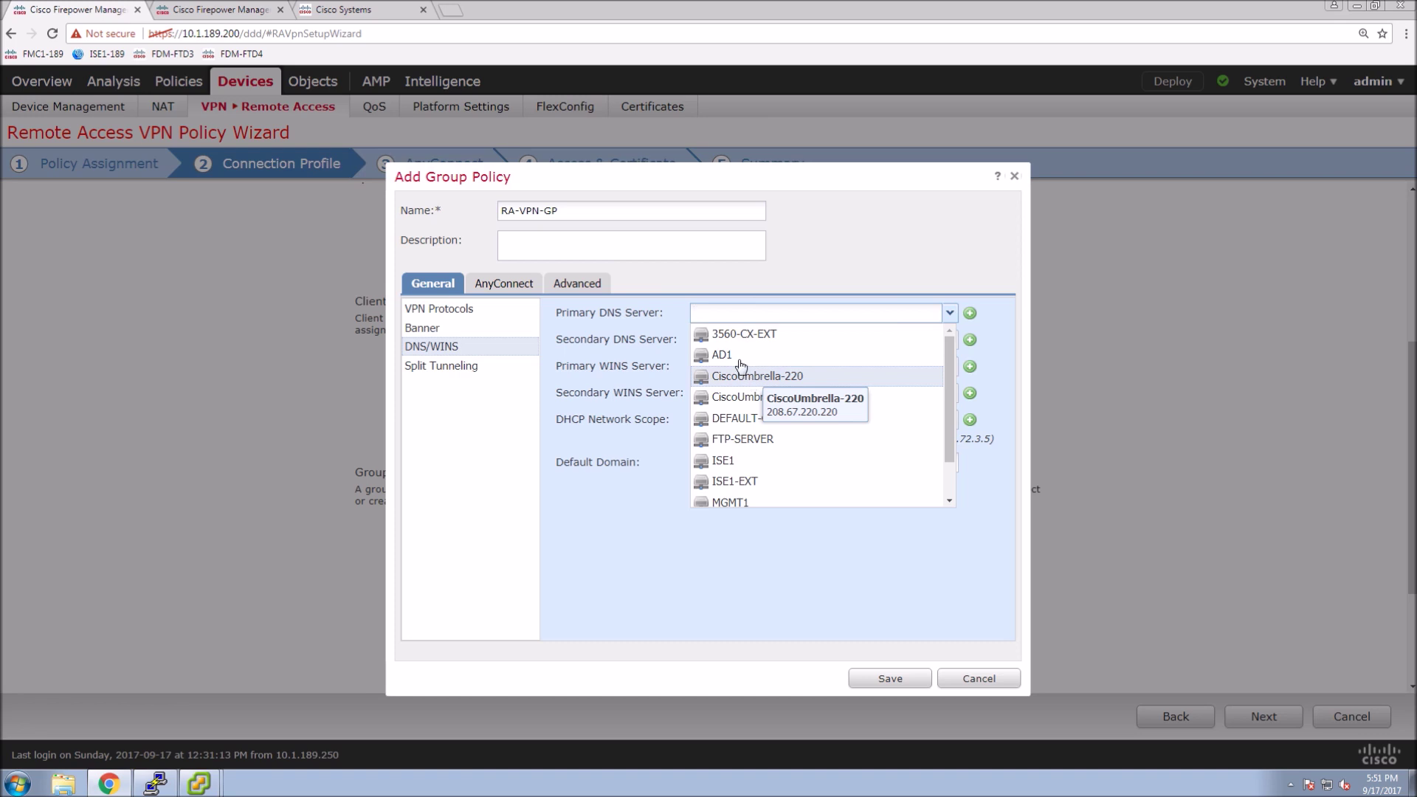
left_click(738, 362)
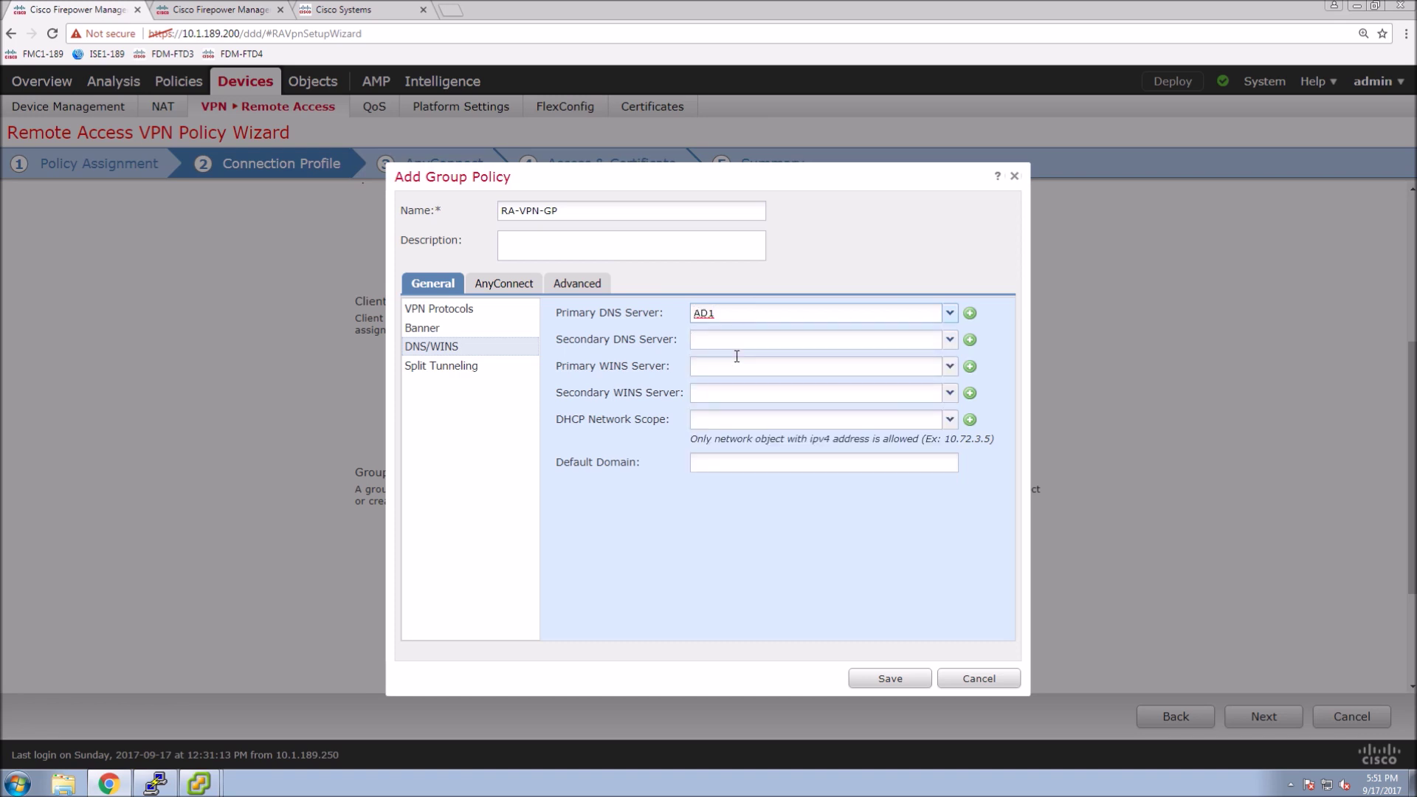
left_click(456, 372)
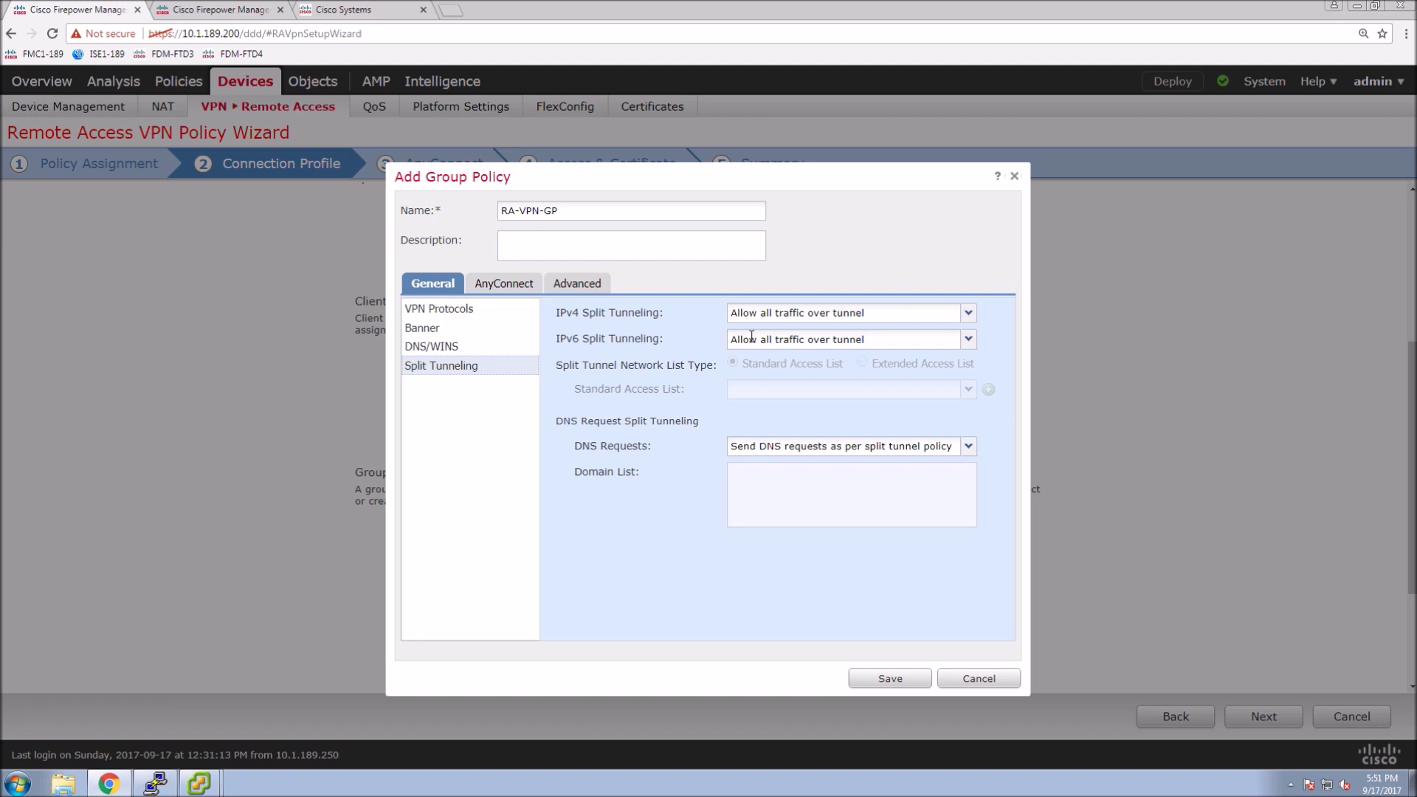
left_click(504, 284)
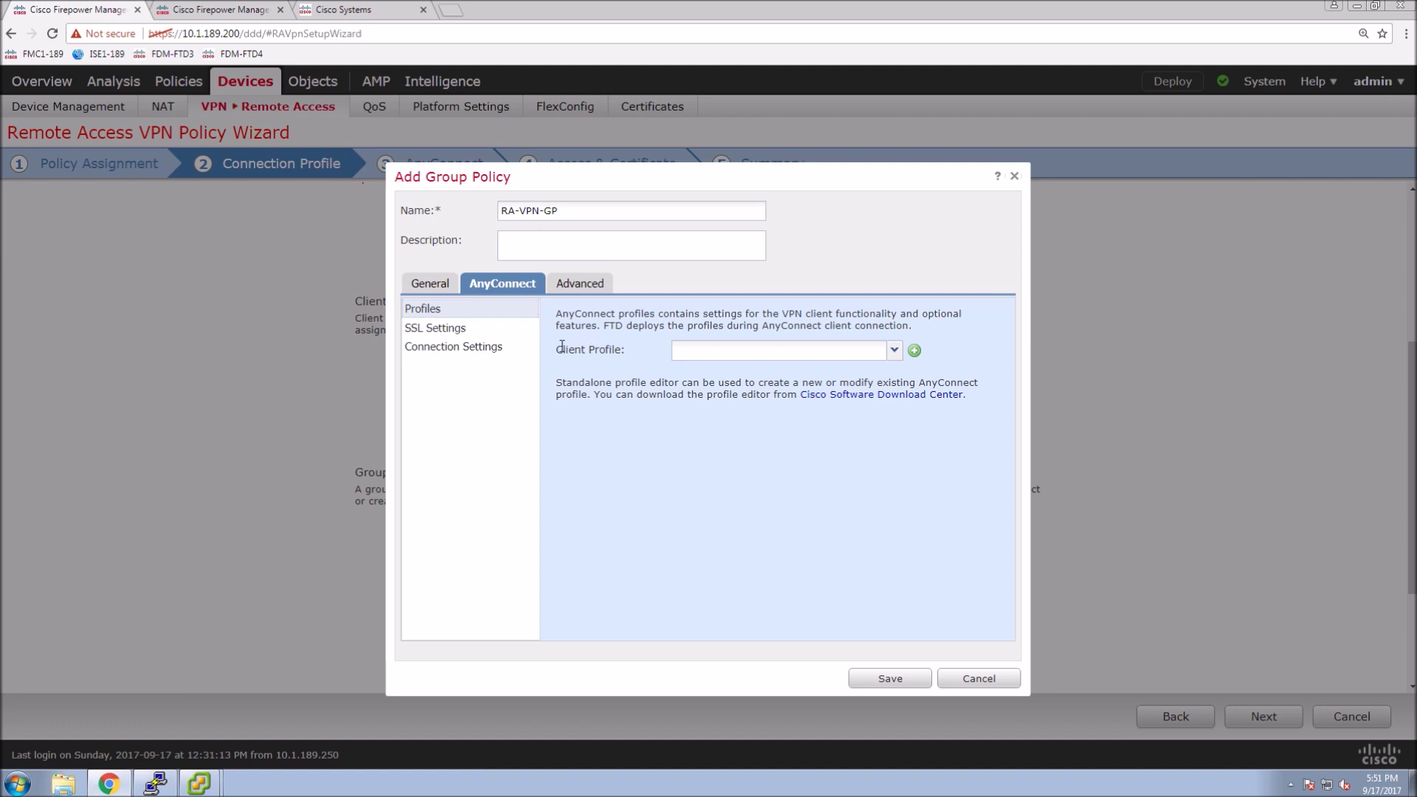
left_click(426, 333)
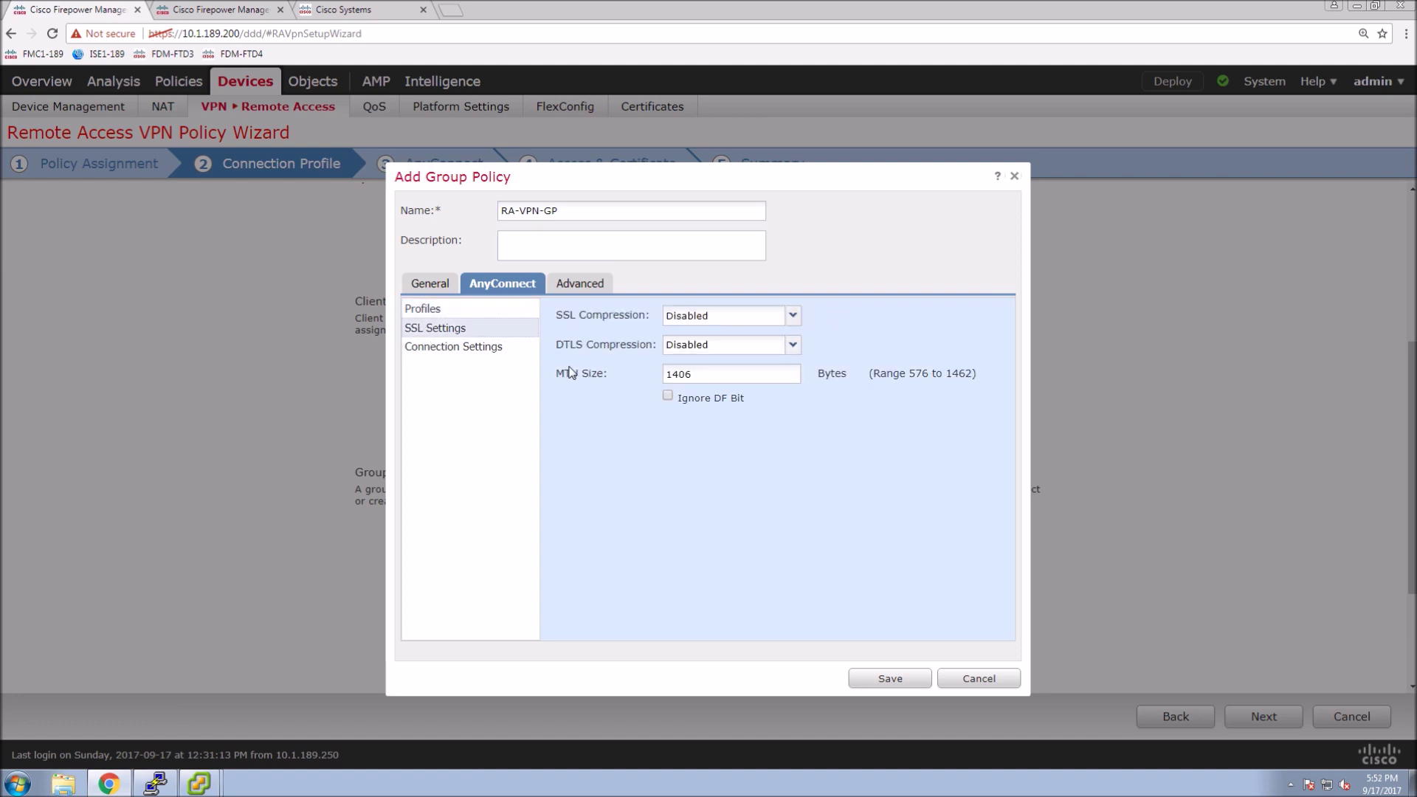
left_click(456, 346)
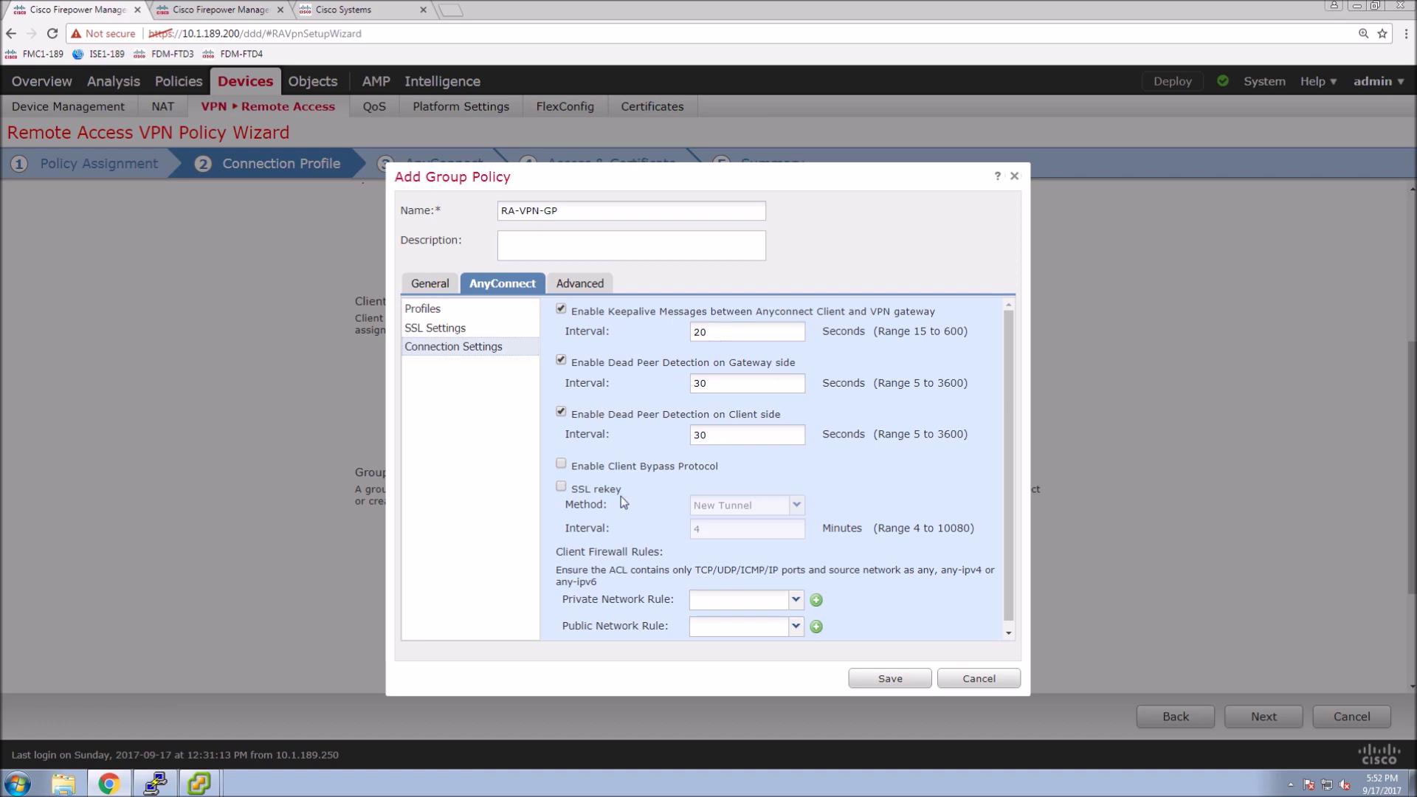
Review the advanced and session settings, then save group policy RA-VPN-GP
scroll(1008, 605, "down", 1)
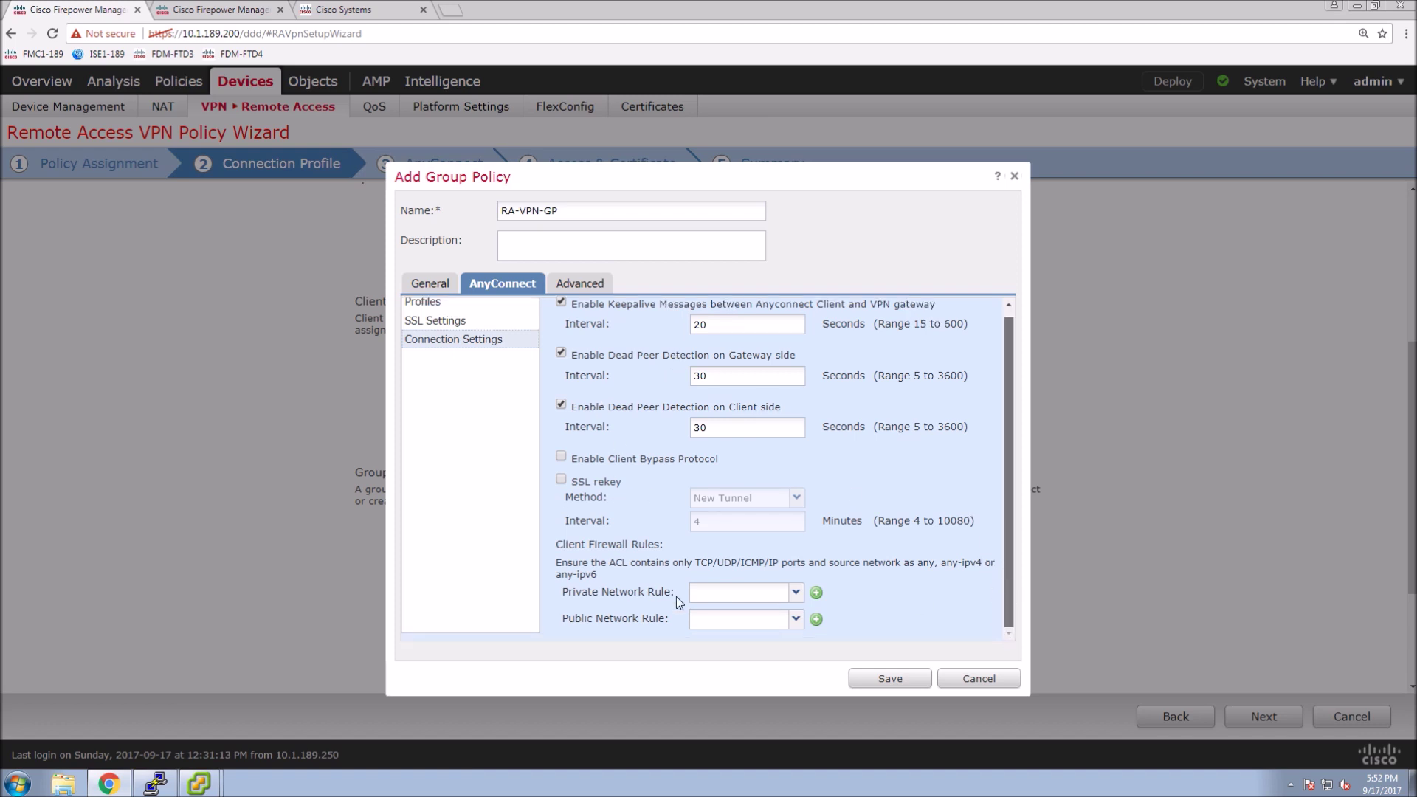
scroll(680, 603, "up", 1)
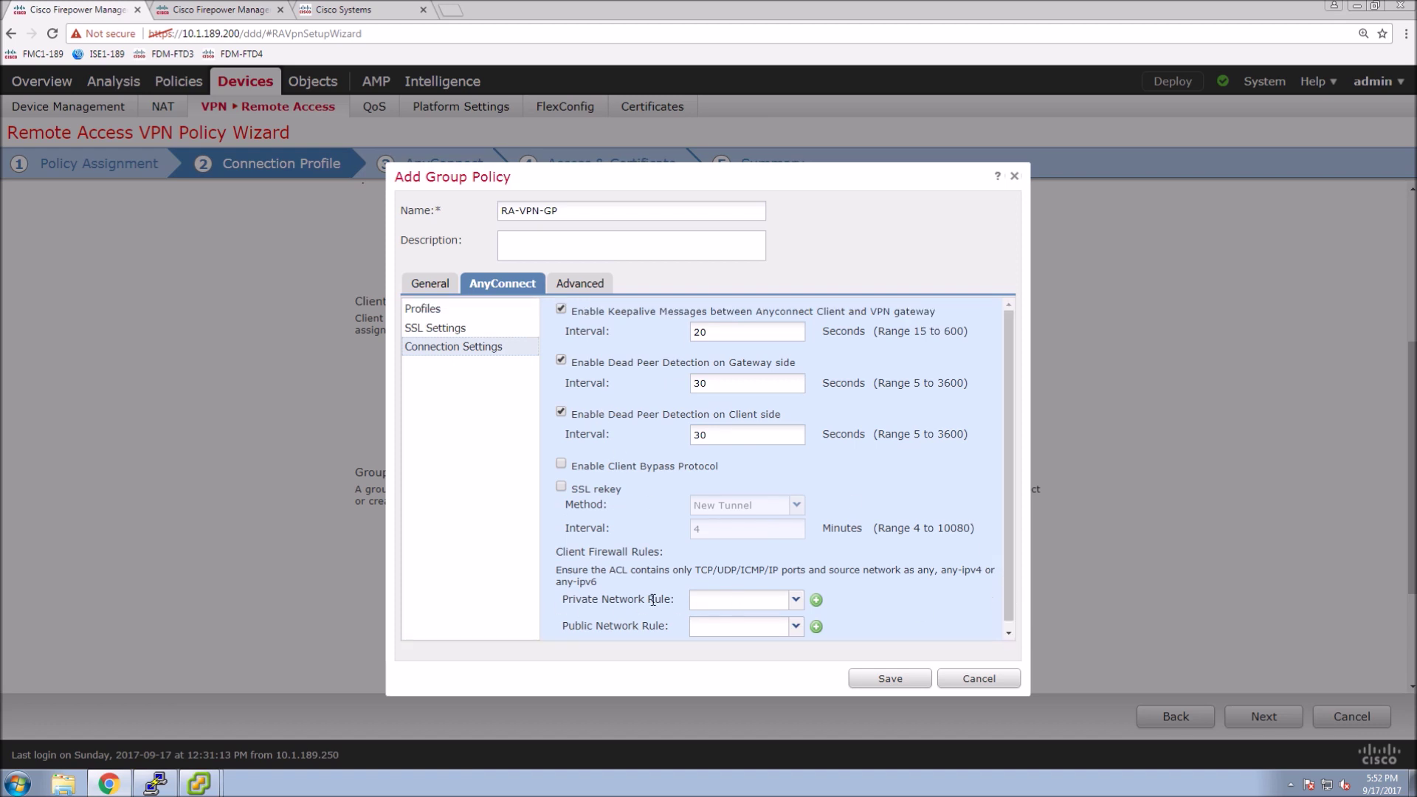
left_click(580, 286)
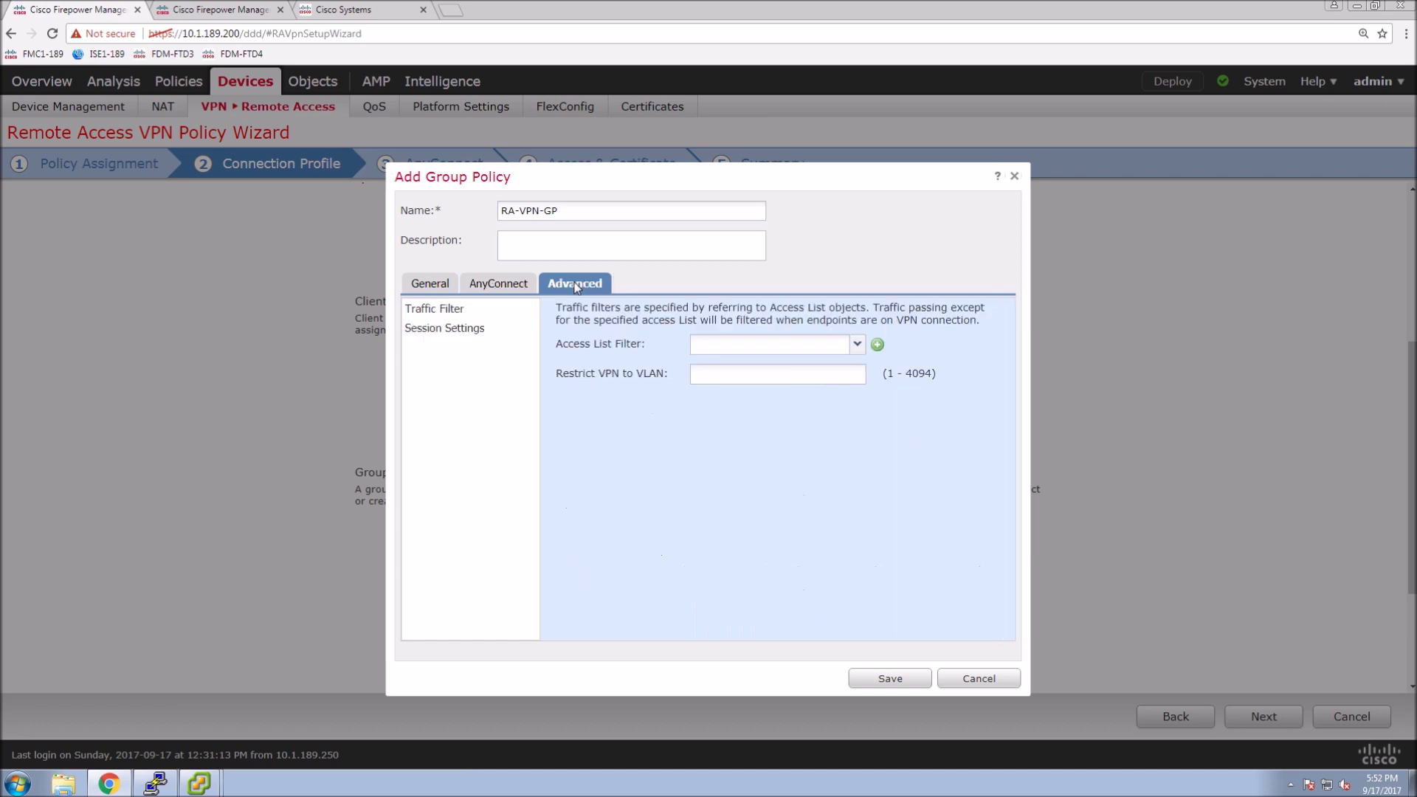
left_click(439, 332)
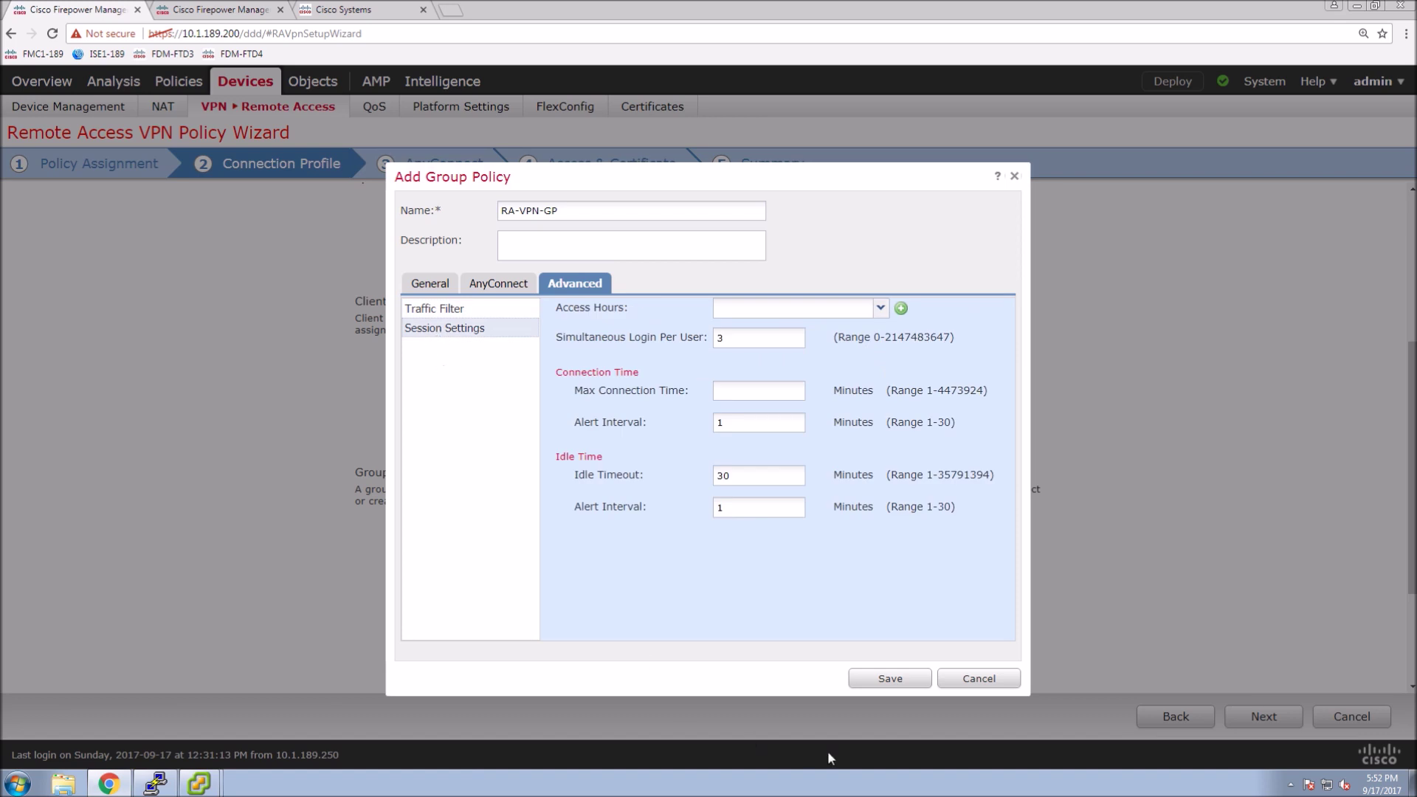
left_click(882, 679)
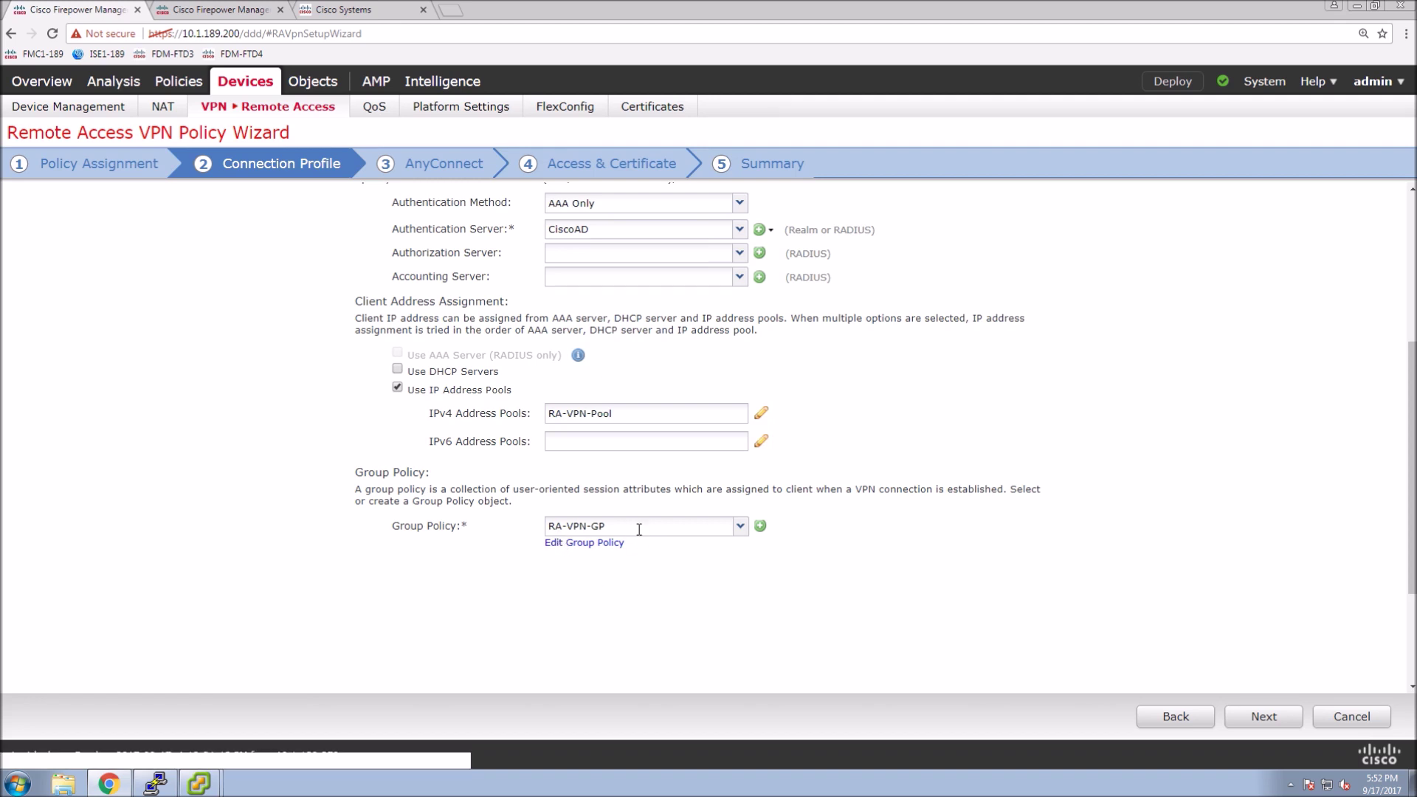
Advance the VPN wizard to the AnyConnect step and begin adding a new client image
left_click(1257, 716)
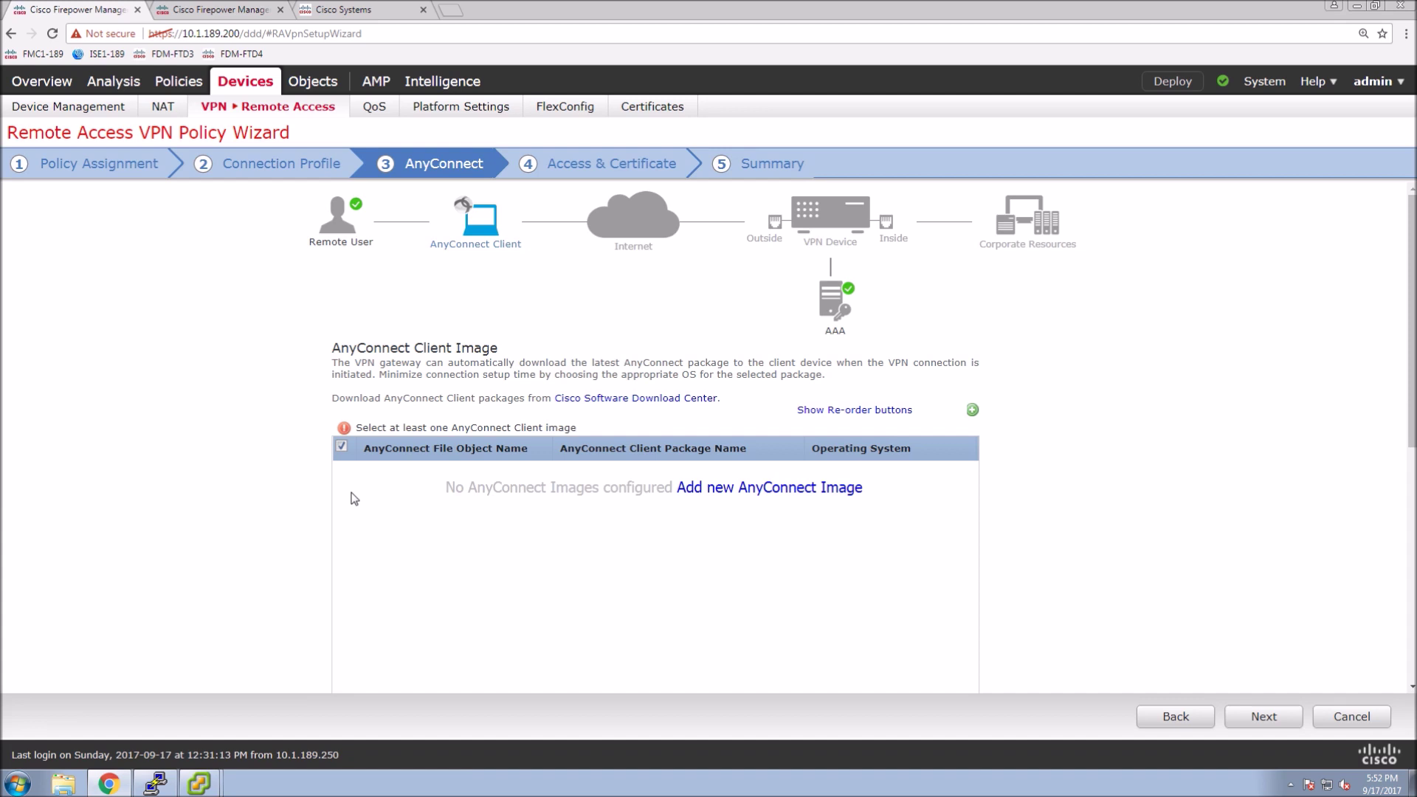
scroll(1100, 485, "down", 1)
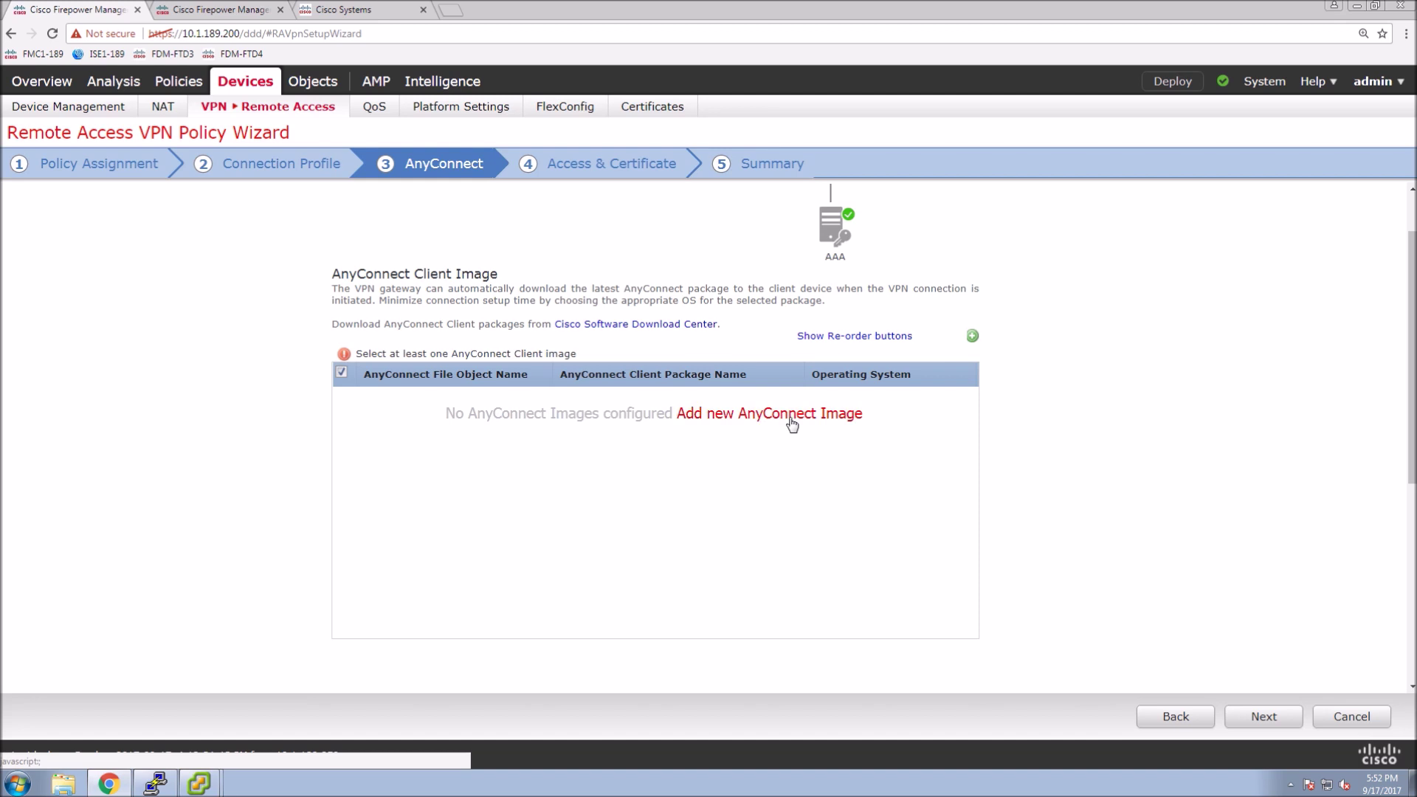
left_click(790, 418)
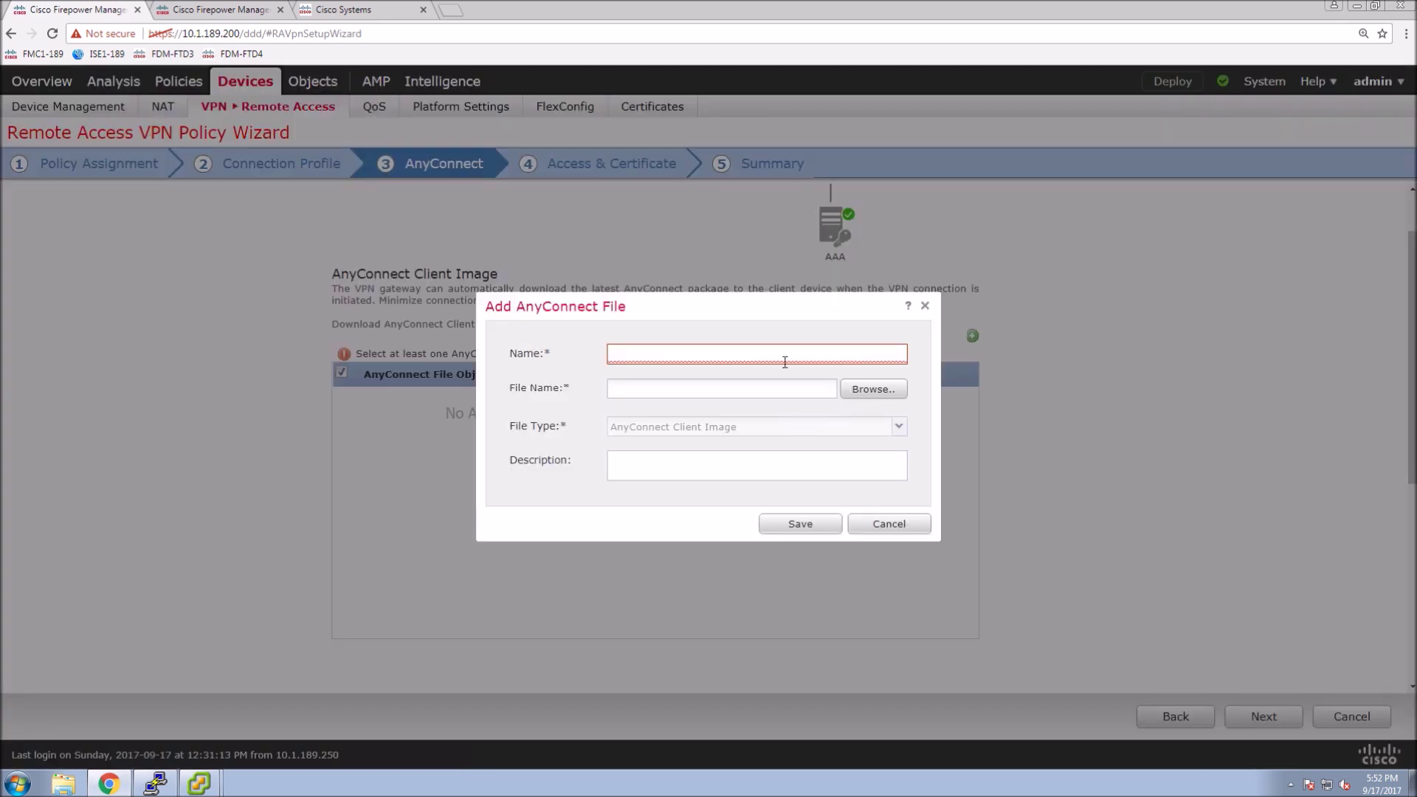
Upload anyconnect-win-4.5.01044-webdeploy-k9.pkg from Downloads as a Windows AnyConnect image and save it
left_click(693, 350)
left_click(870, 391)
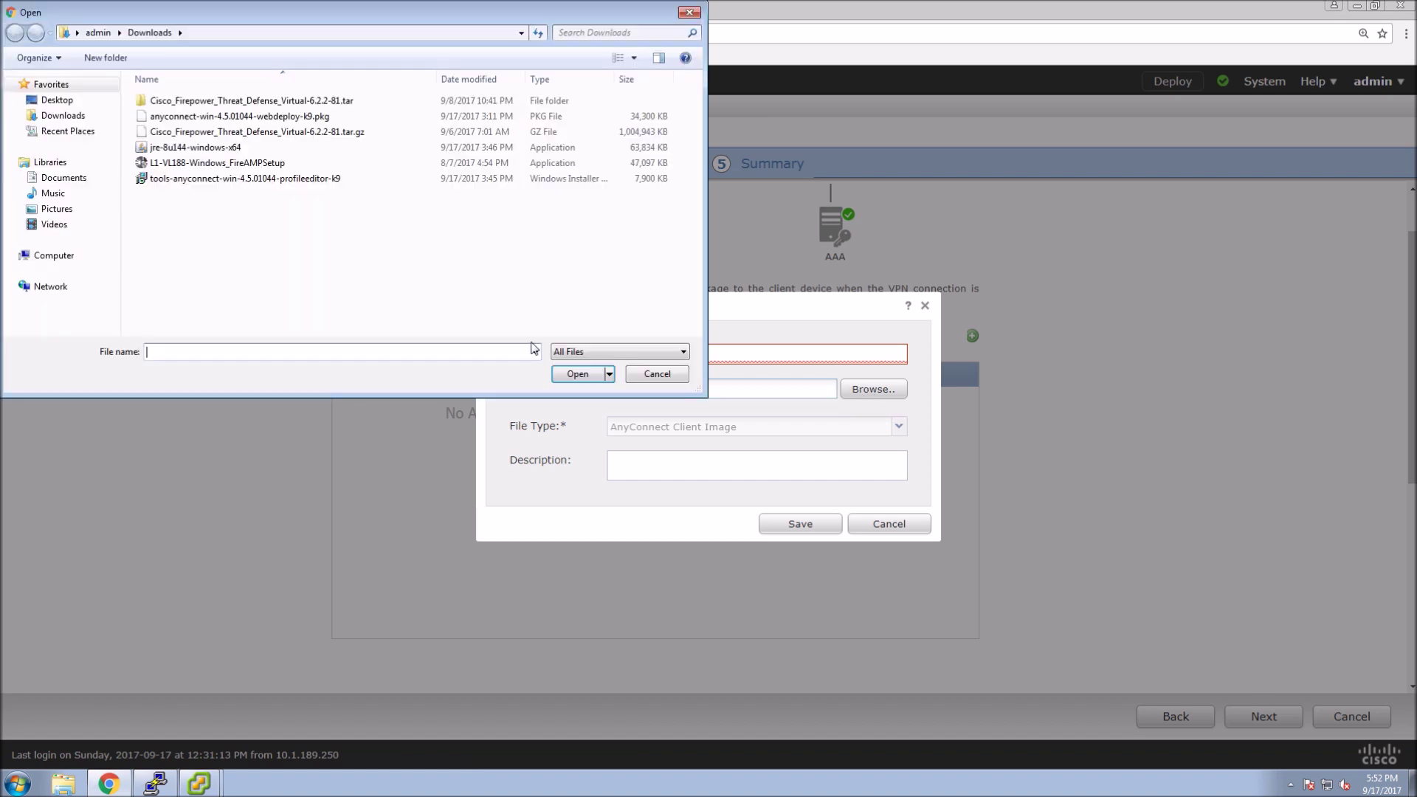
left_click(234, 117)
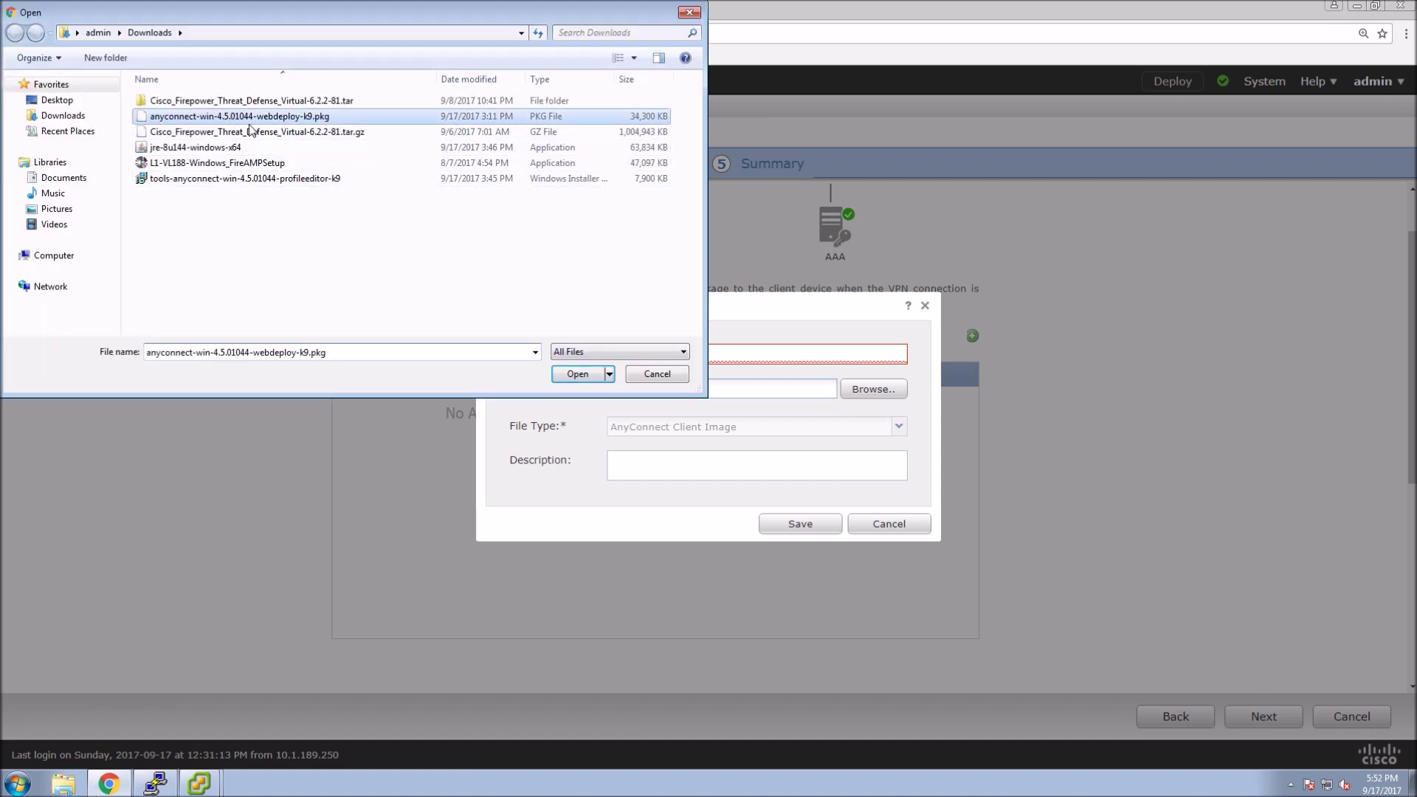
left_click(578, 376)
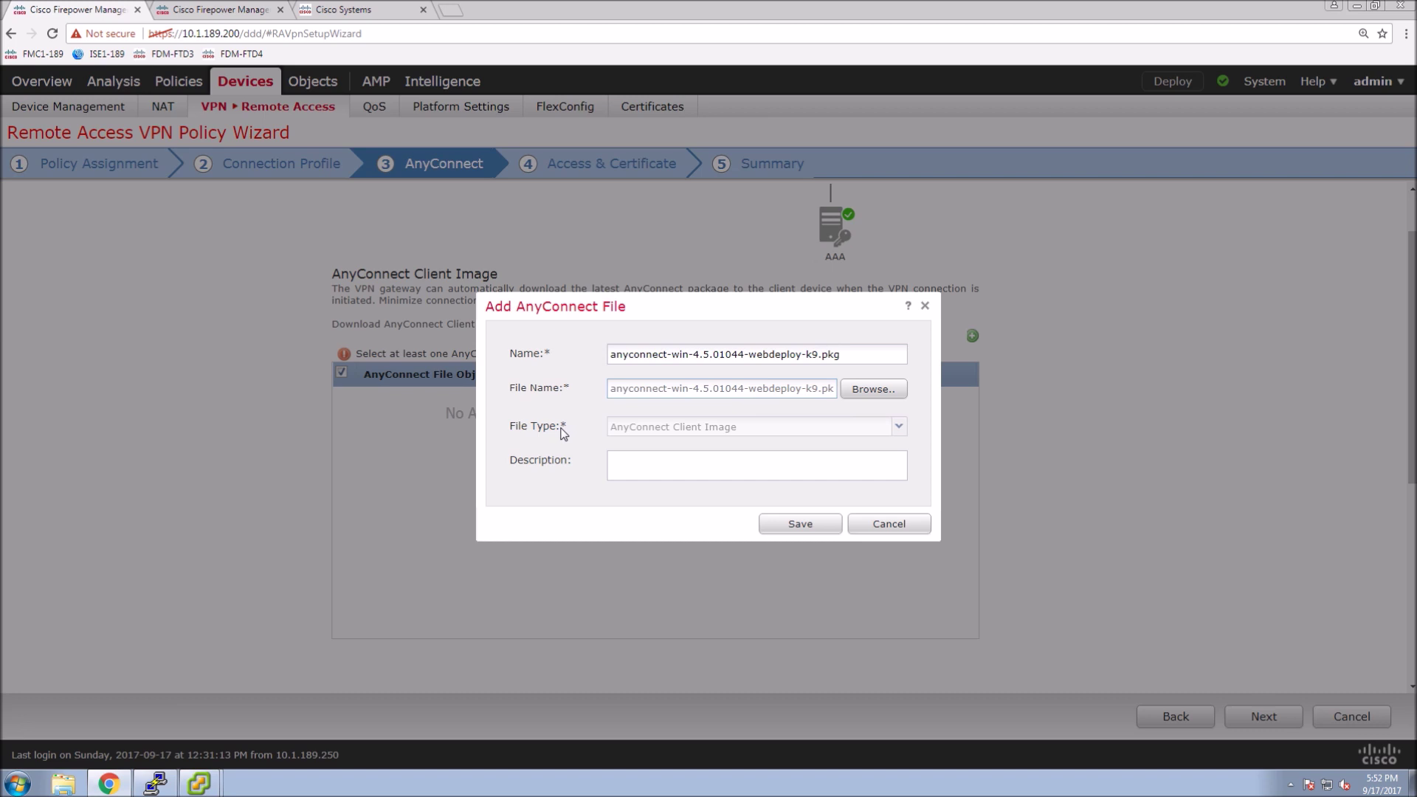
left_click(795, 529)
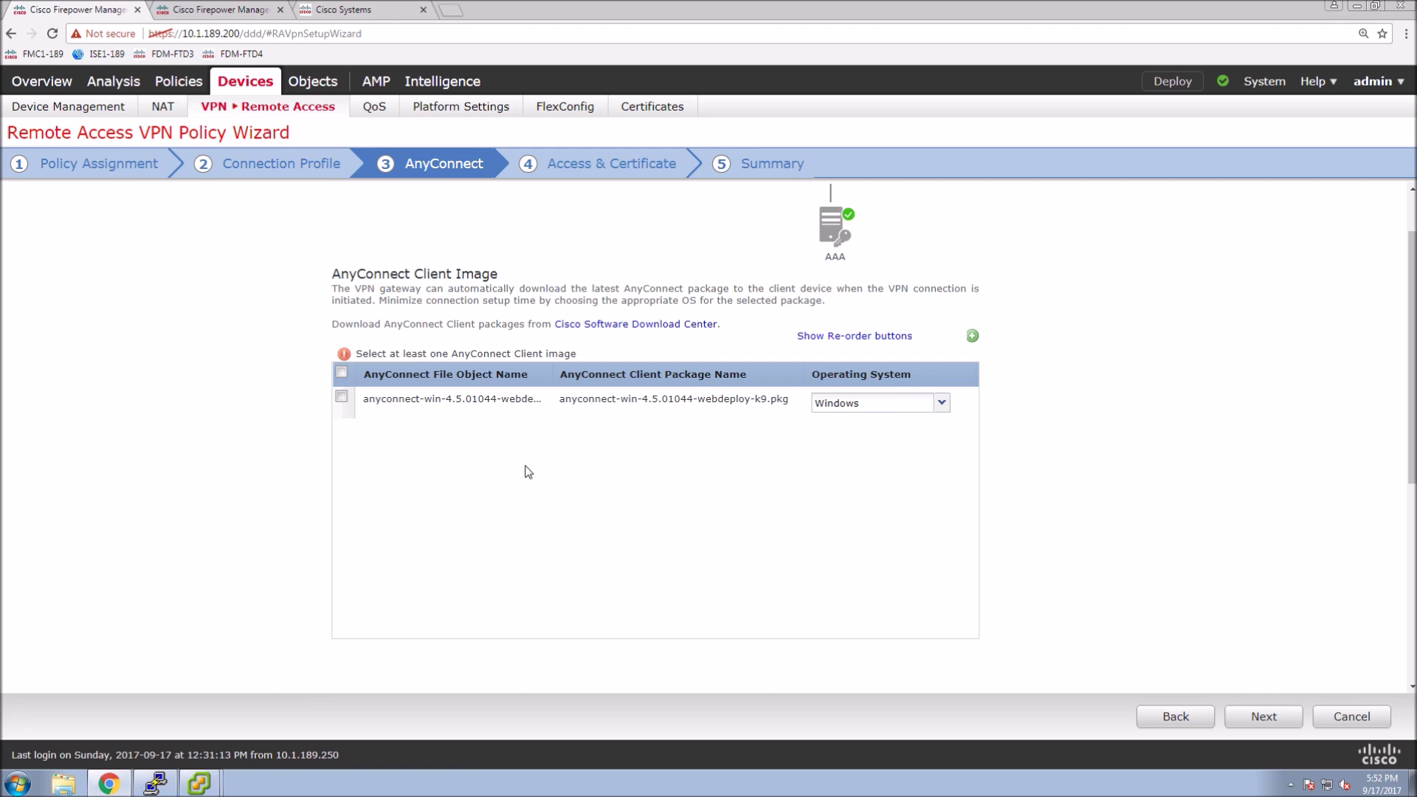
Include the Windows AnyConnect image and choose OUTSIDE-VL253 as the incoming VPN security zone
left_click(342, 397)
left_click(1261, 719)
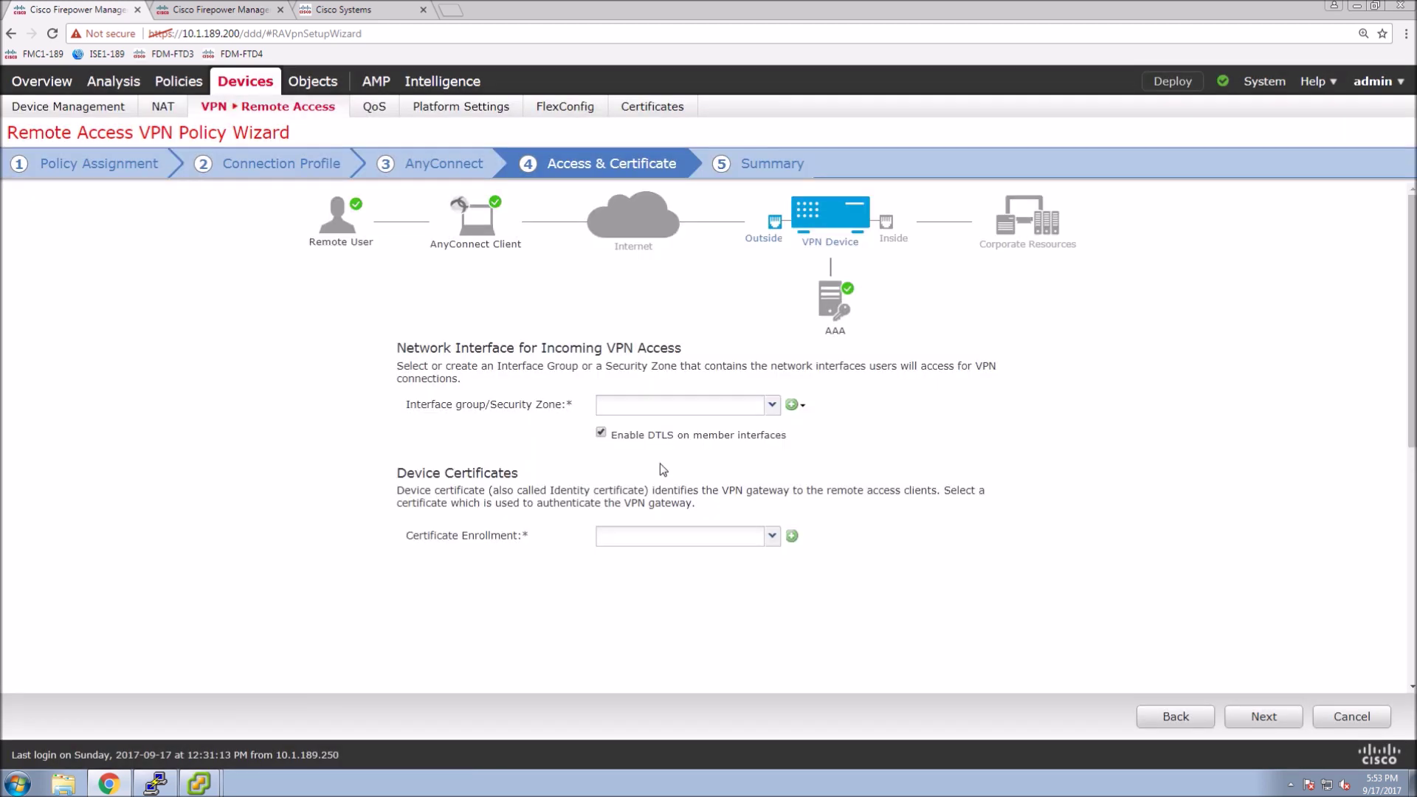
left_click(772, 406)
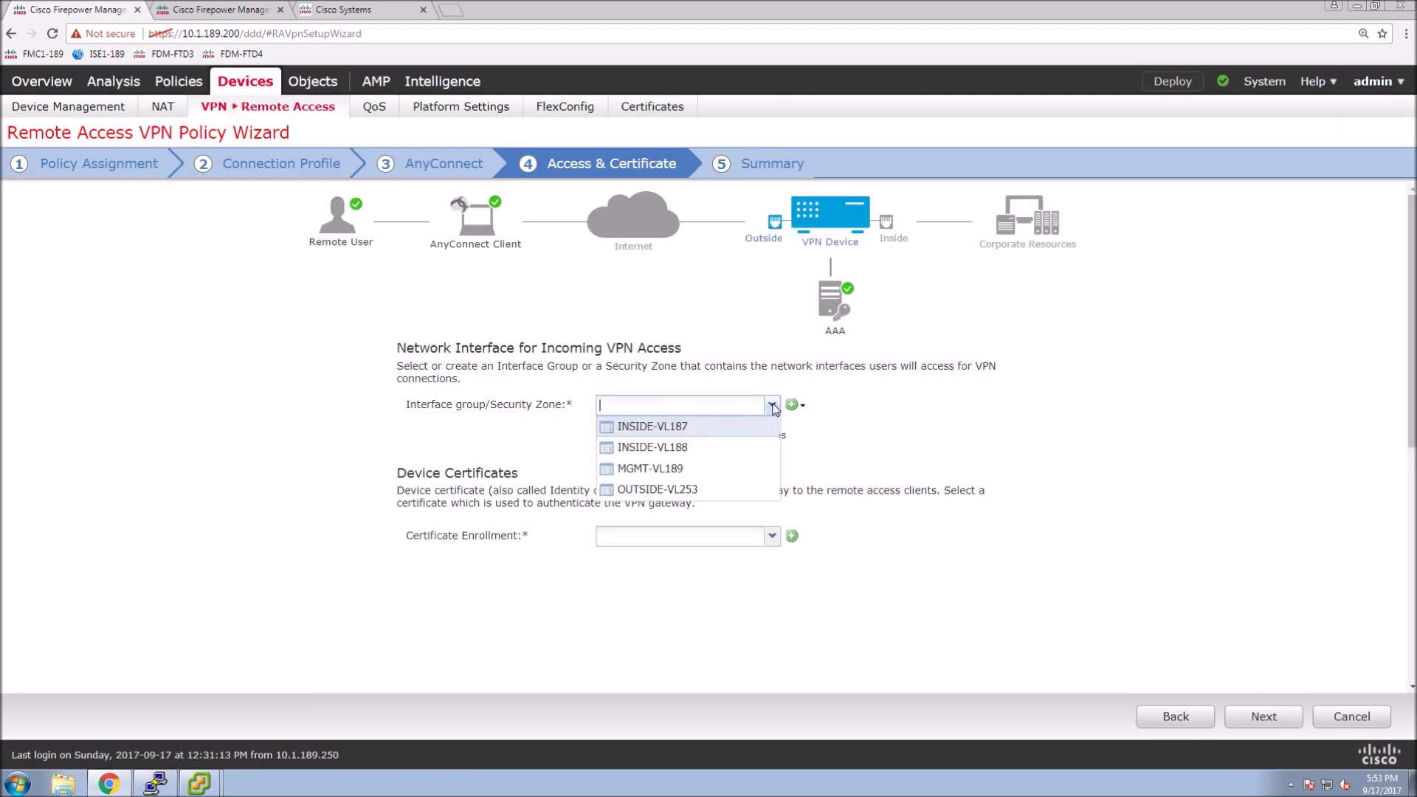
left_click(639, 490)
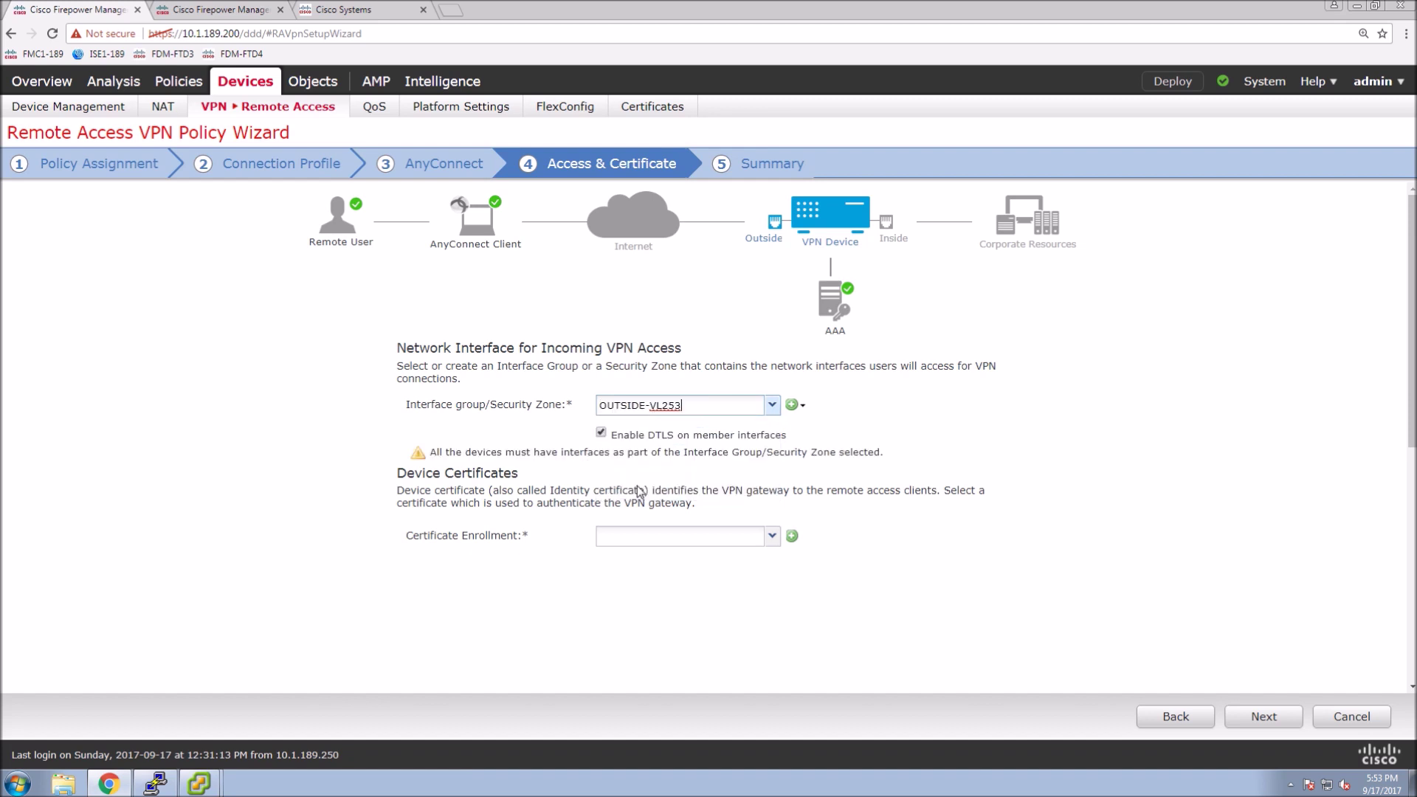
Start a self-signed certificate enrollment with IP 10.1.253.160, CN L1-FTD1 and country code CA
left_click(792, 536)
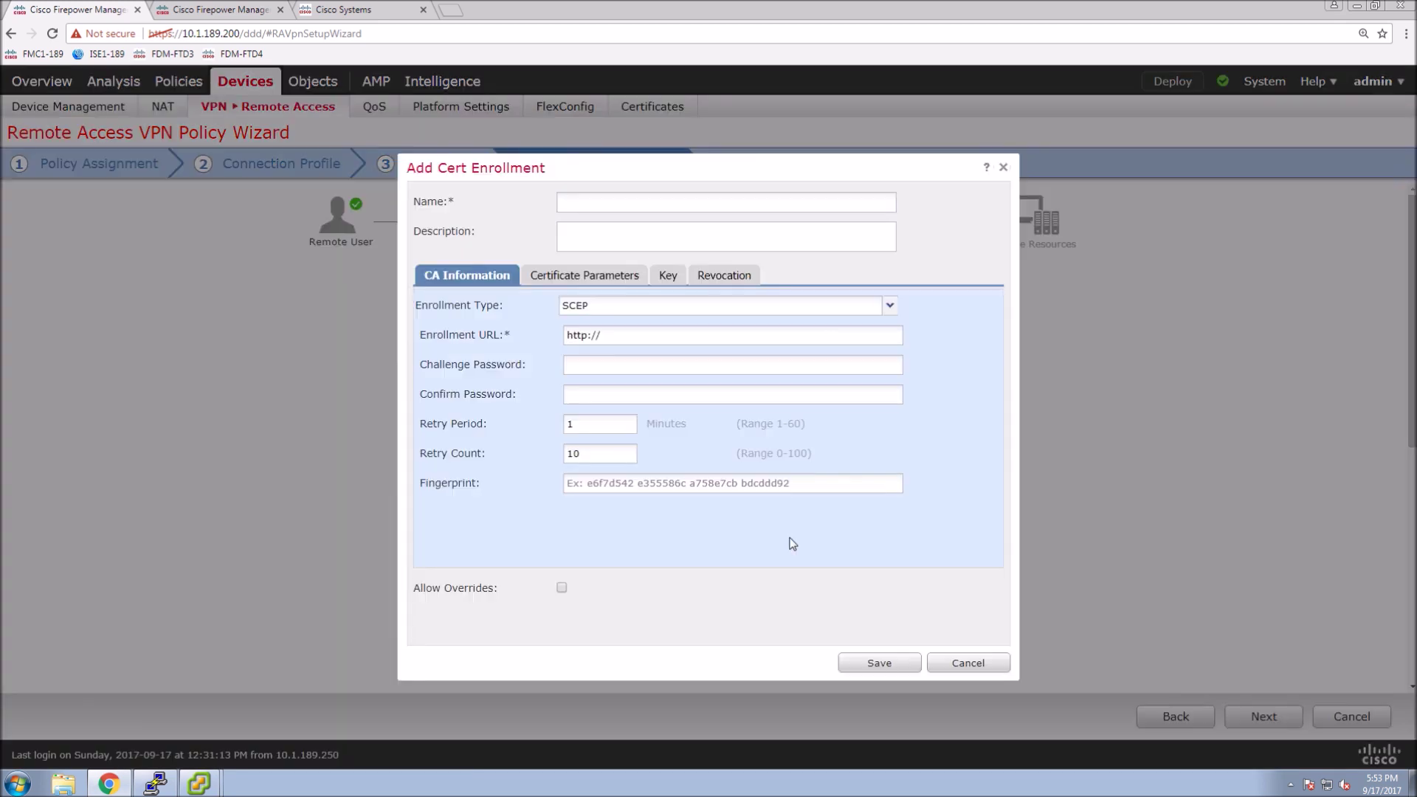
left_click(654, 306)
left_click(621, 327)
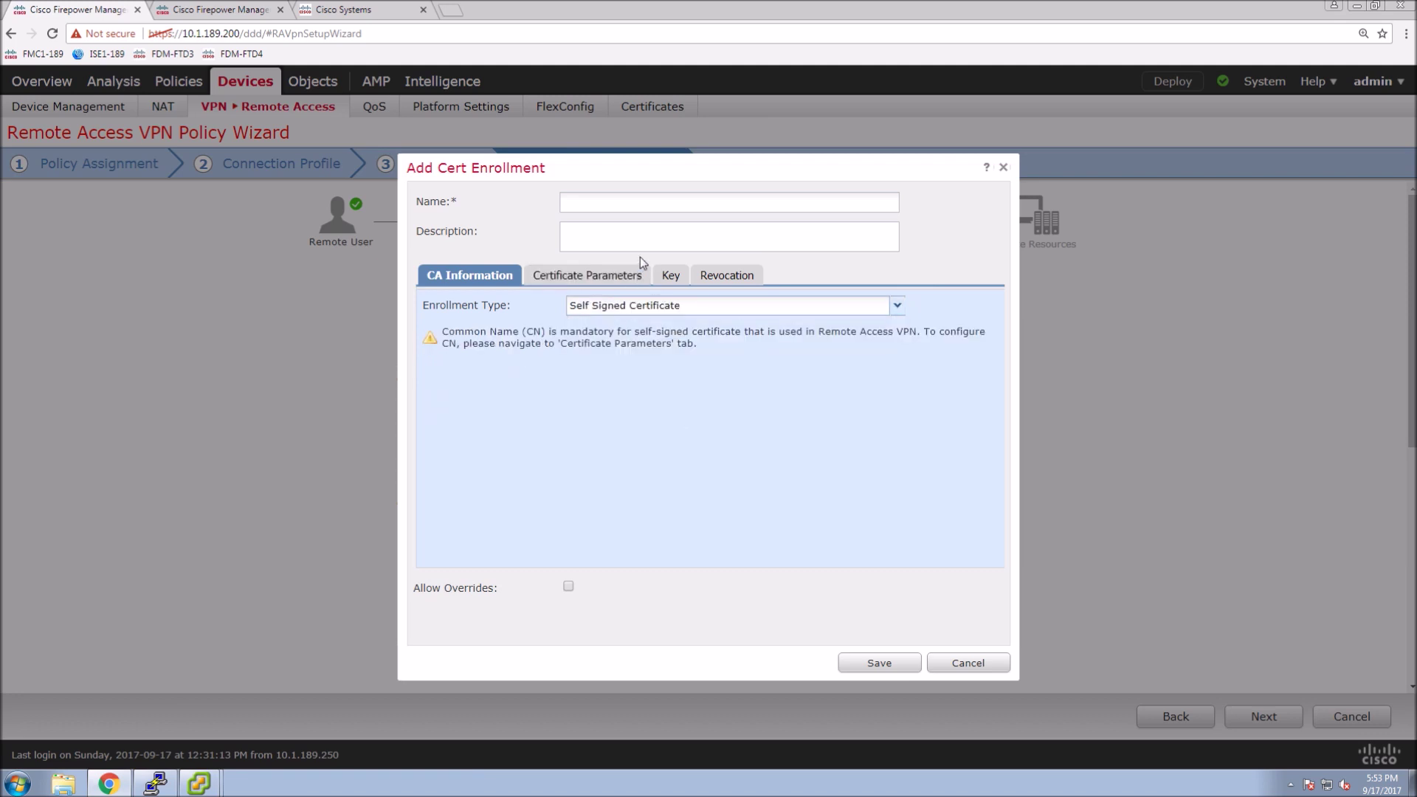
left_click(589, 279)
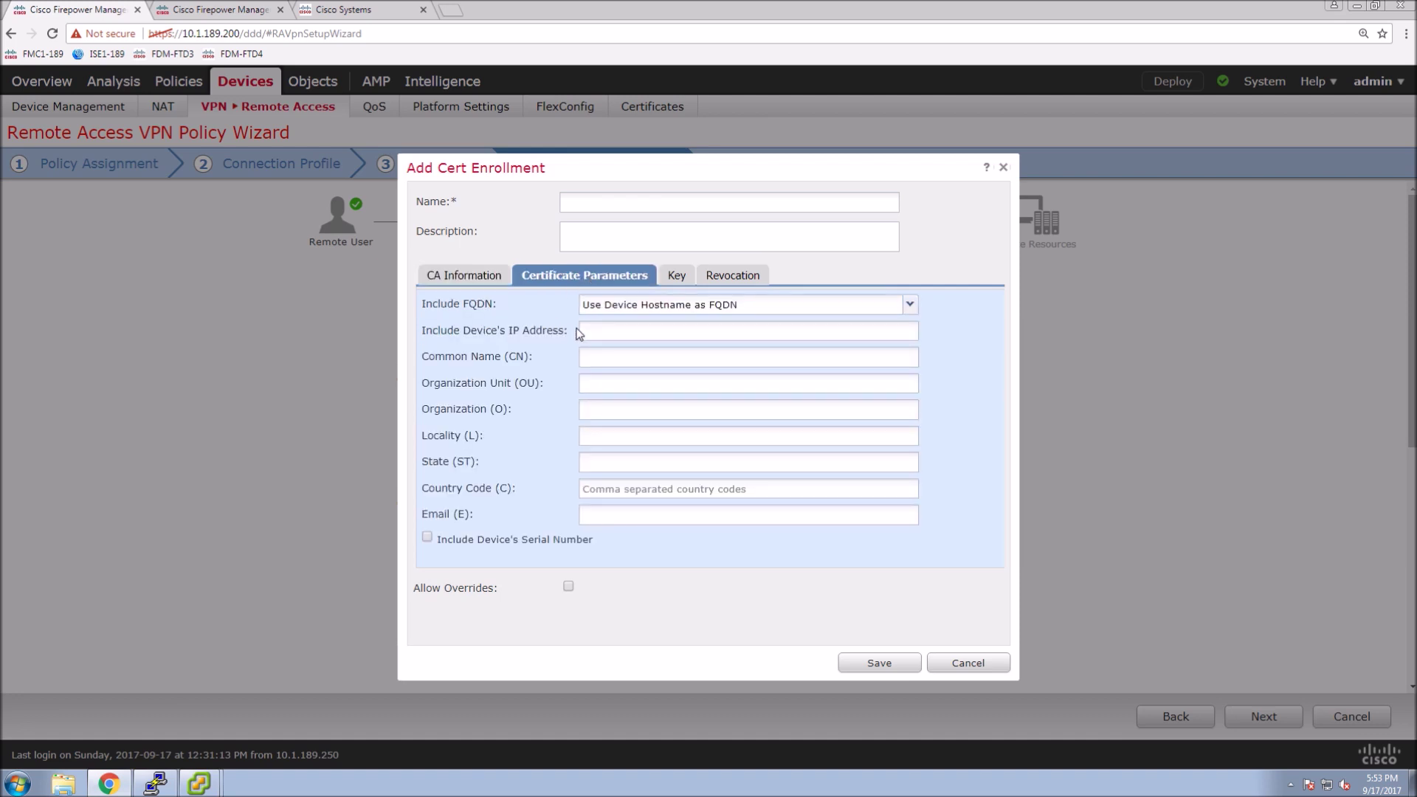
left_click(599, 331)
type("10.1.253.160")
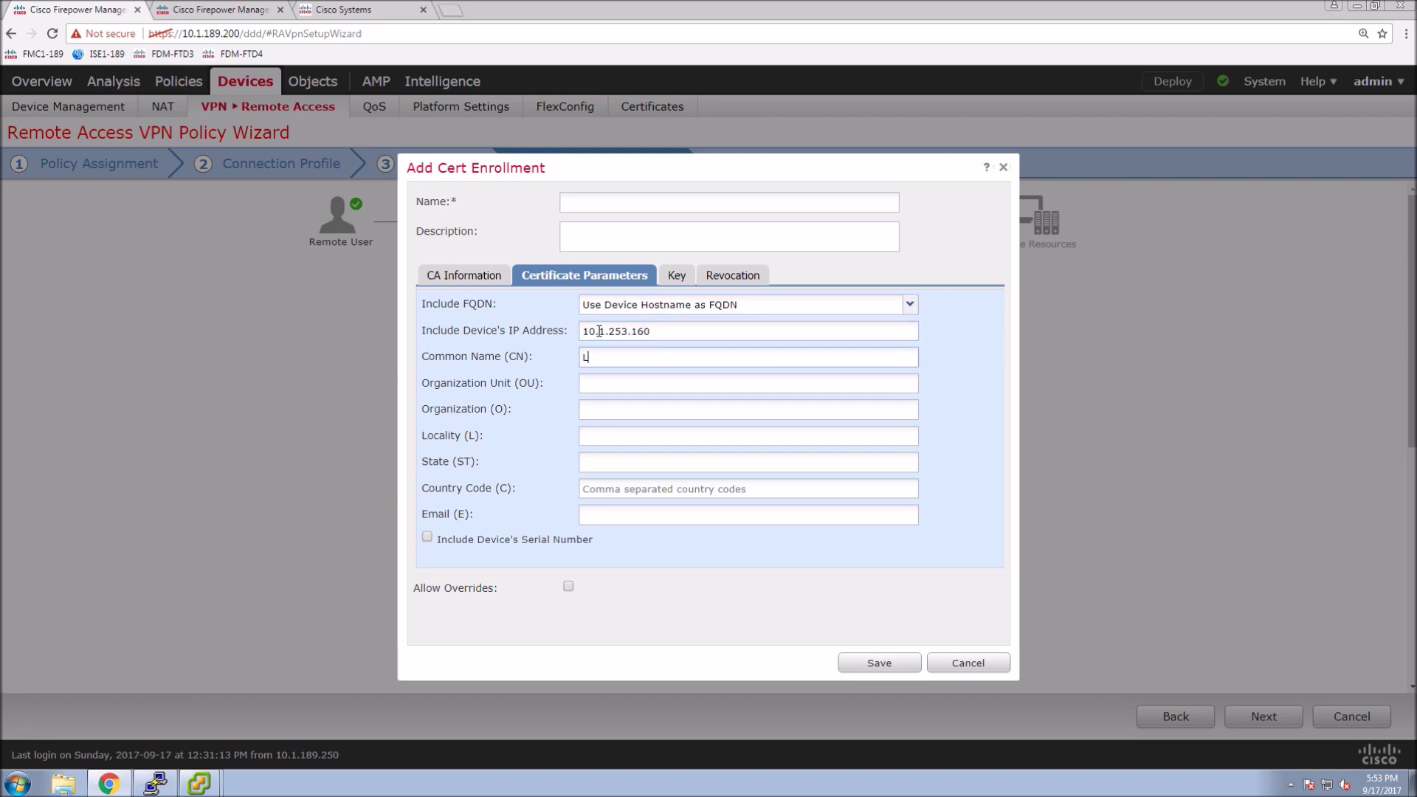
type("L1-FTD1")
left_click(600, 493)
type("CA")
Name the enrollment RA-VPN-SelfSigned, save it, and advance the wizard to the summary
left_click(677, 278)
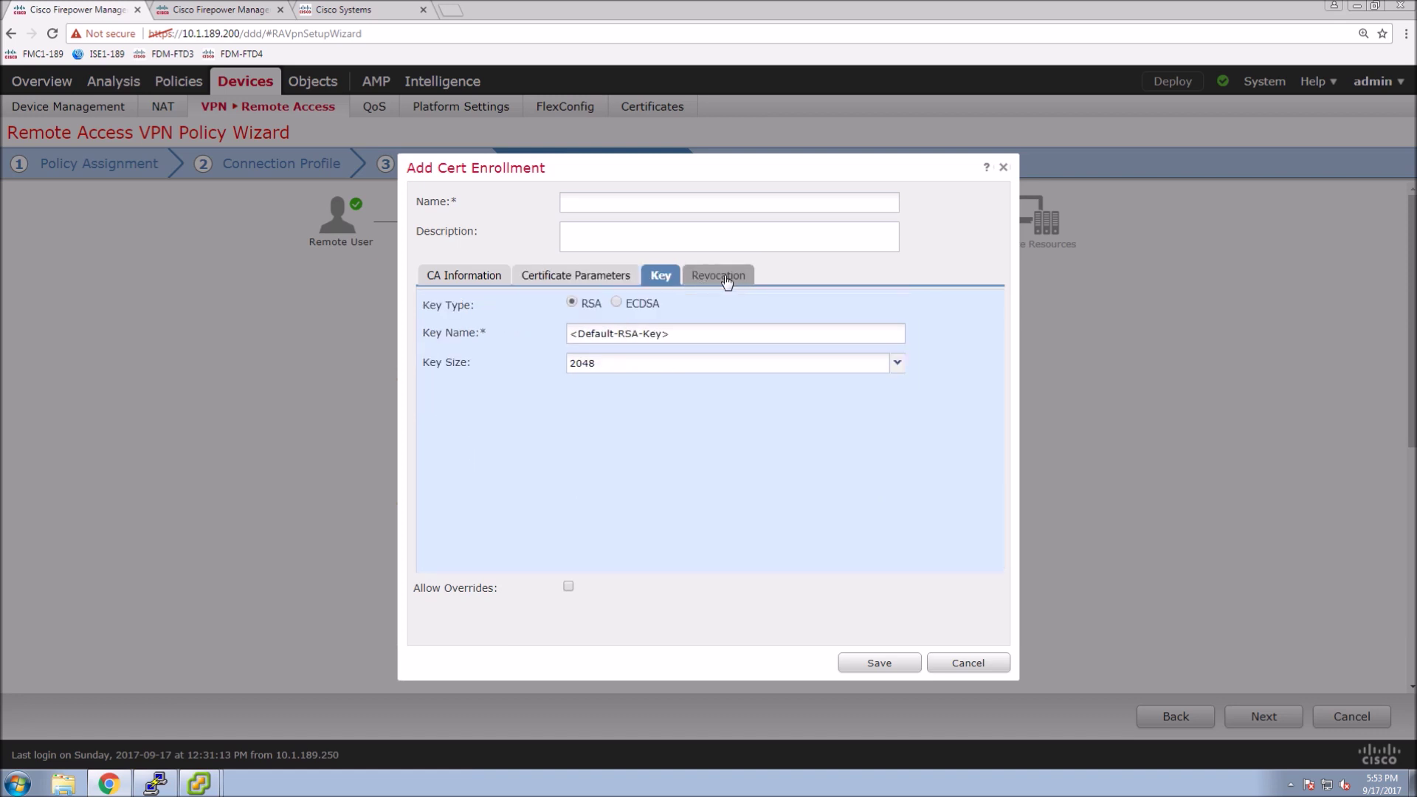
left_click(726, 279)
left_click(603, 210)
type("RA-VPN-")
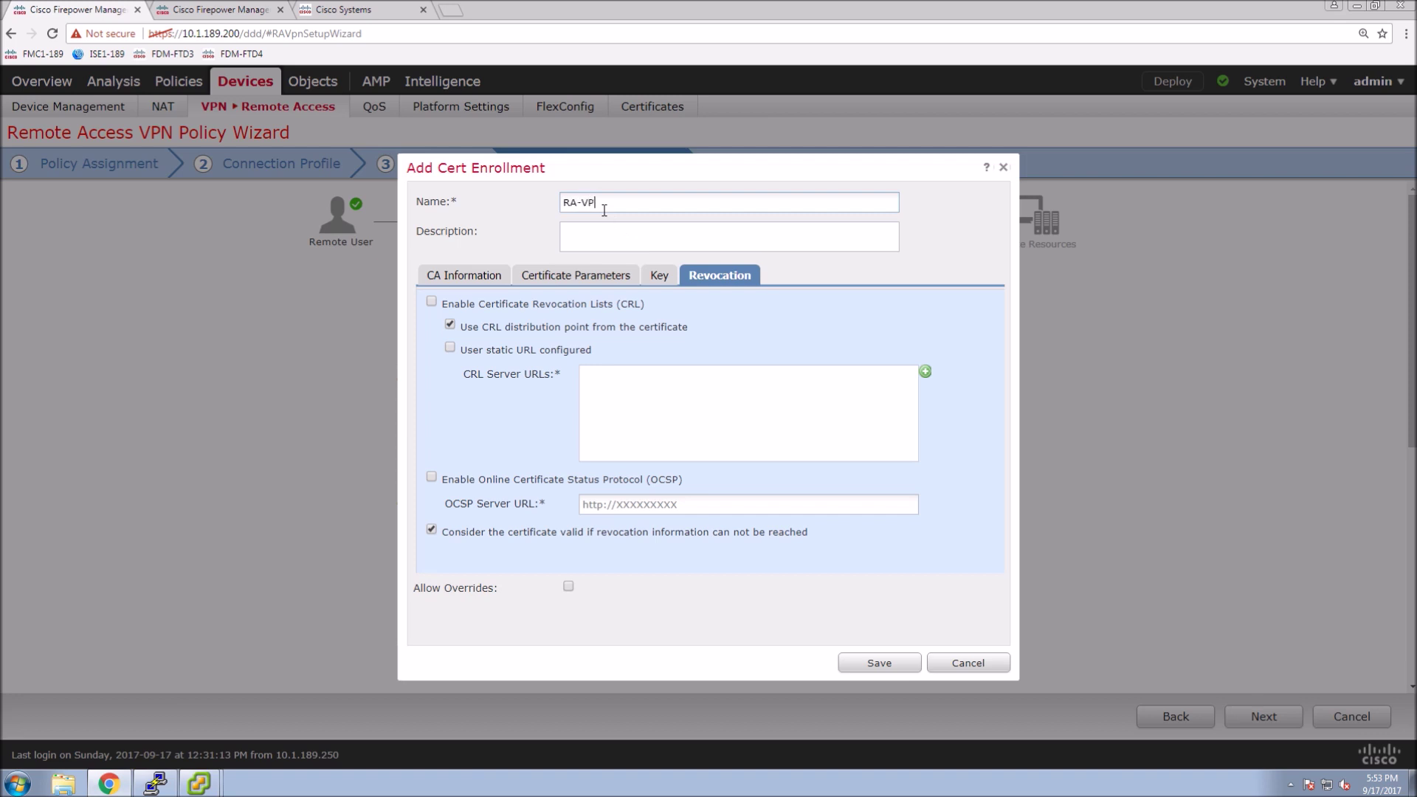
type("SelfSigne")
left_click(868, 667)
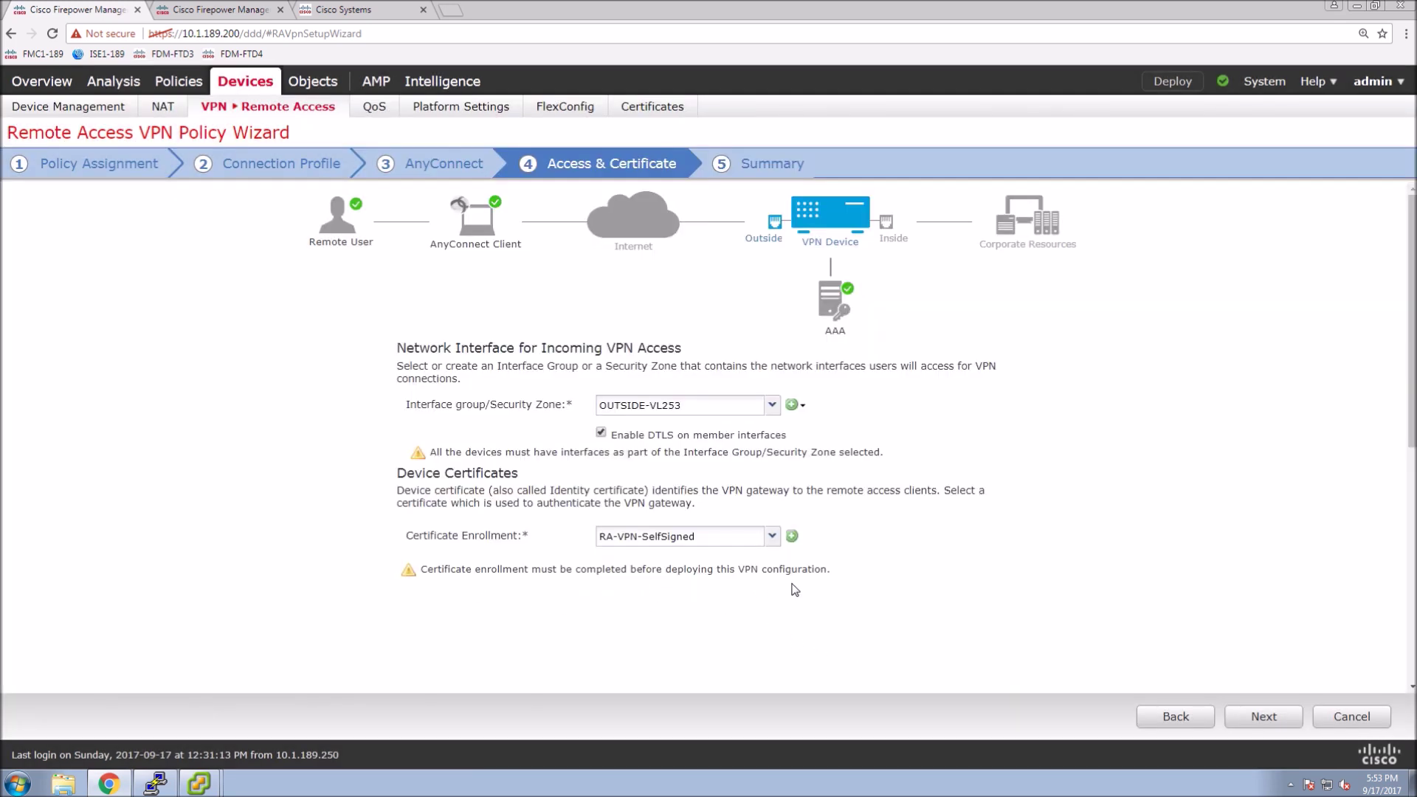
left_click(1259, 718)
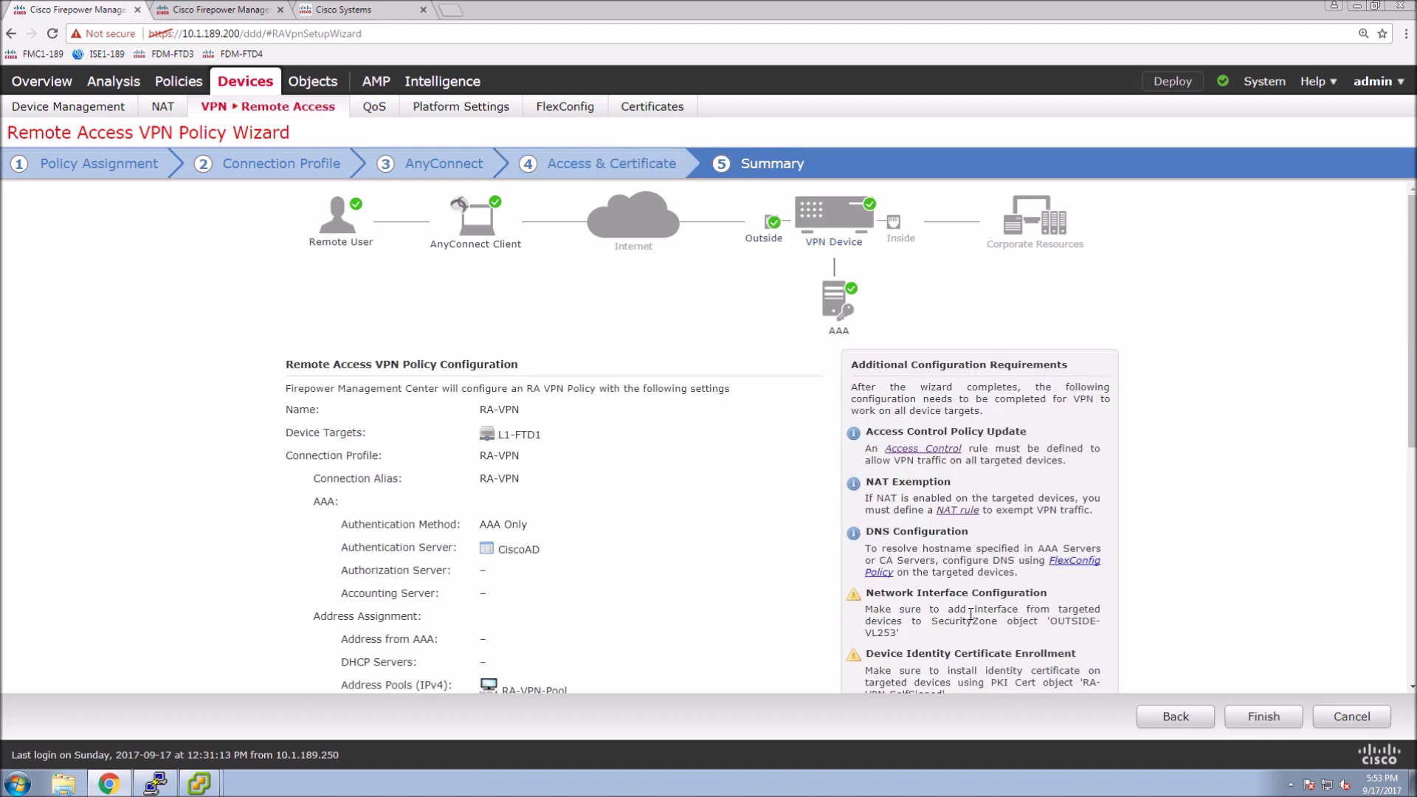
Scroll through the RA-VPN summary settings and finish creating the policy
scroll(732, 497, "down", 2)
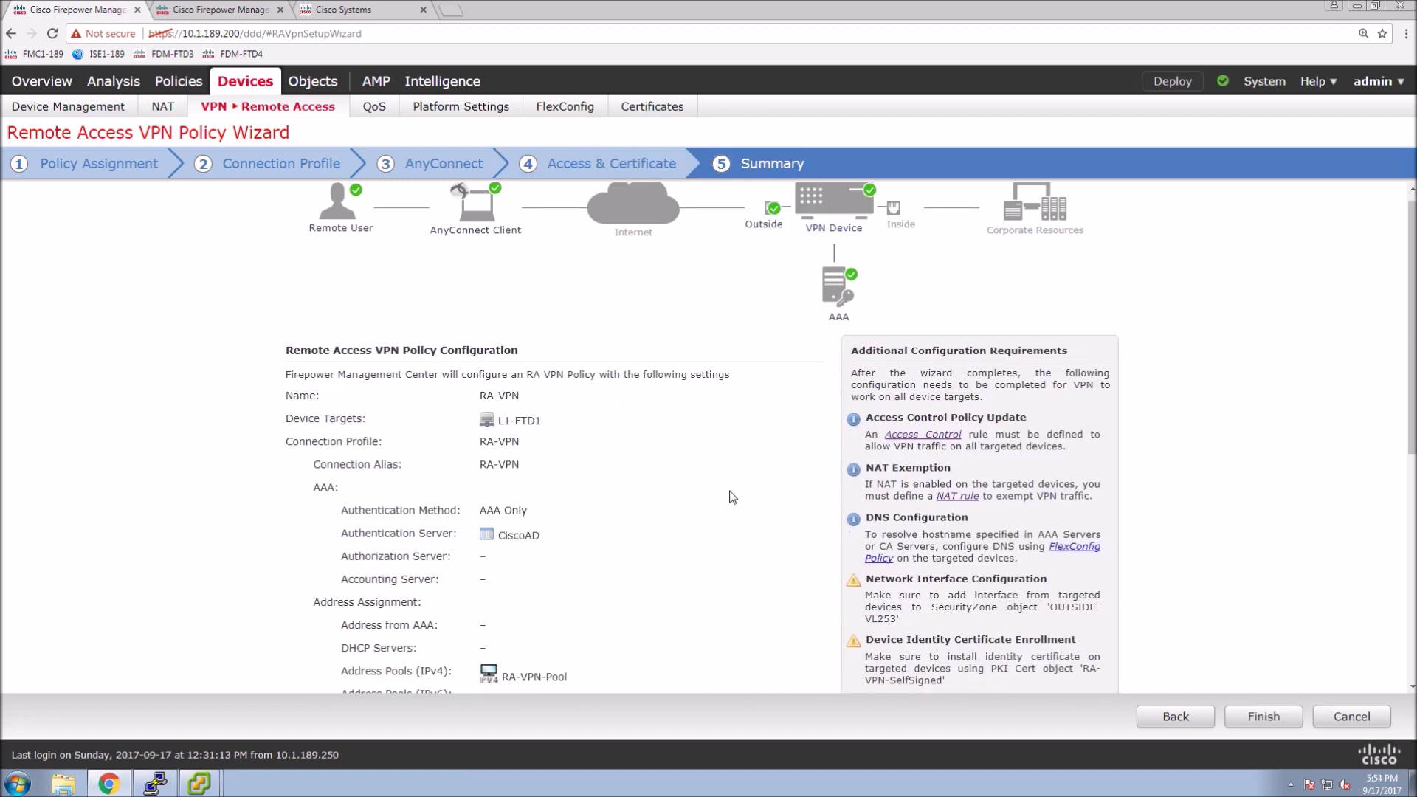
scroll(732, 498, "down", 2)
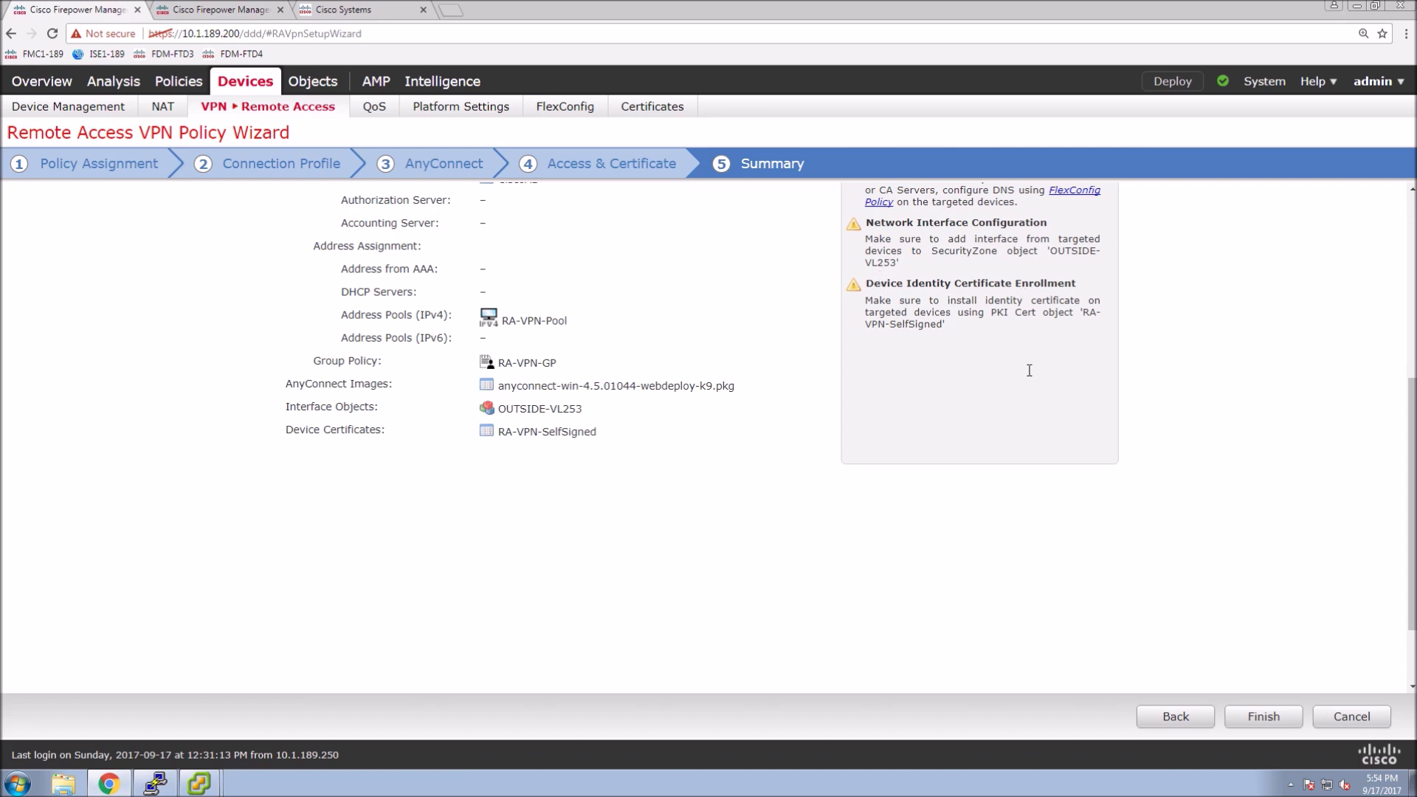
left_click(1259, 724)
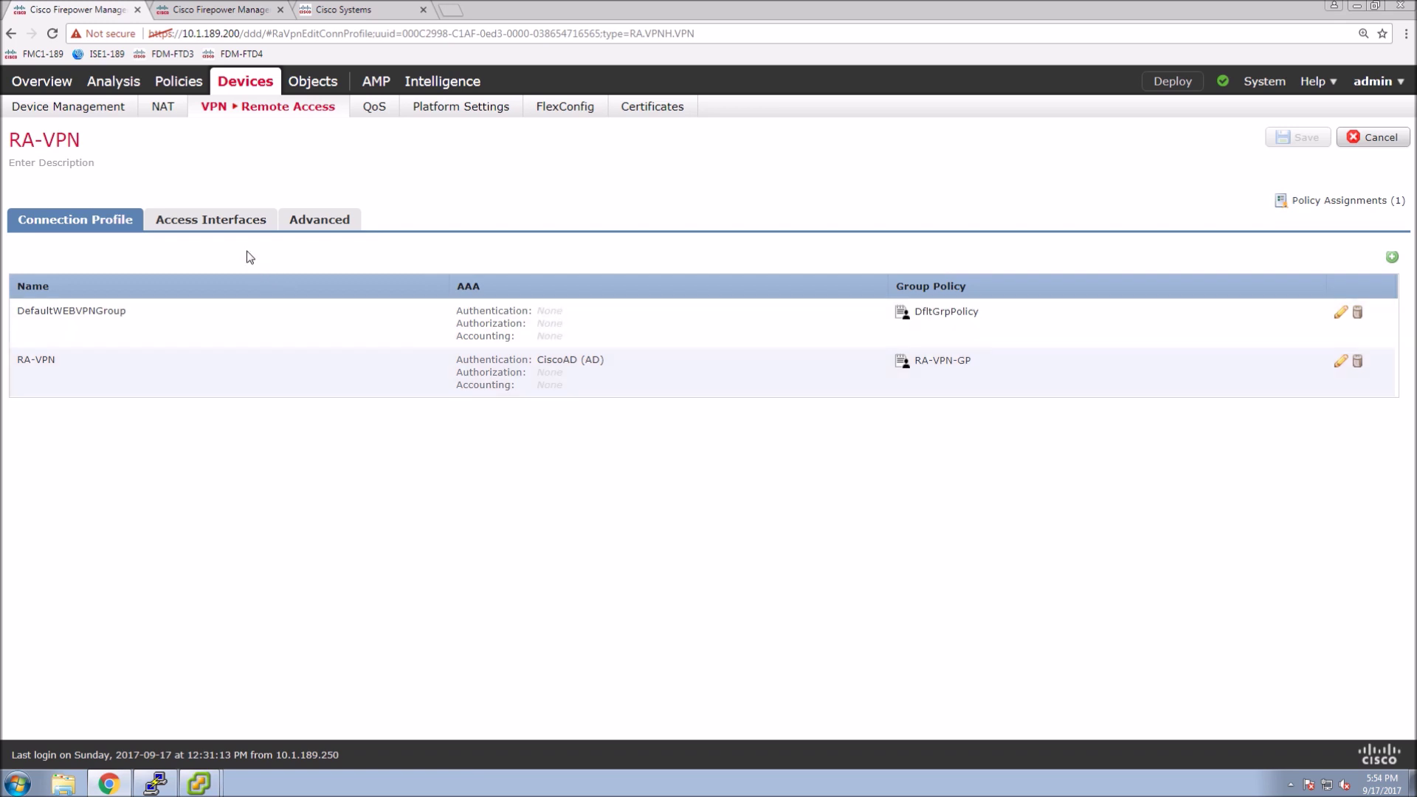
Review the RA-VPN policy's access interfaces, address assignment, certificate maps and group policies
left_click(210, 219)
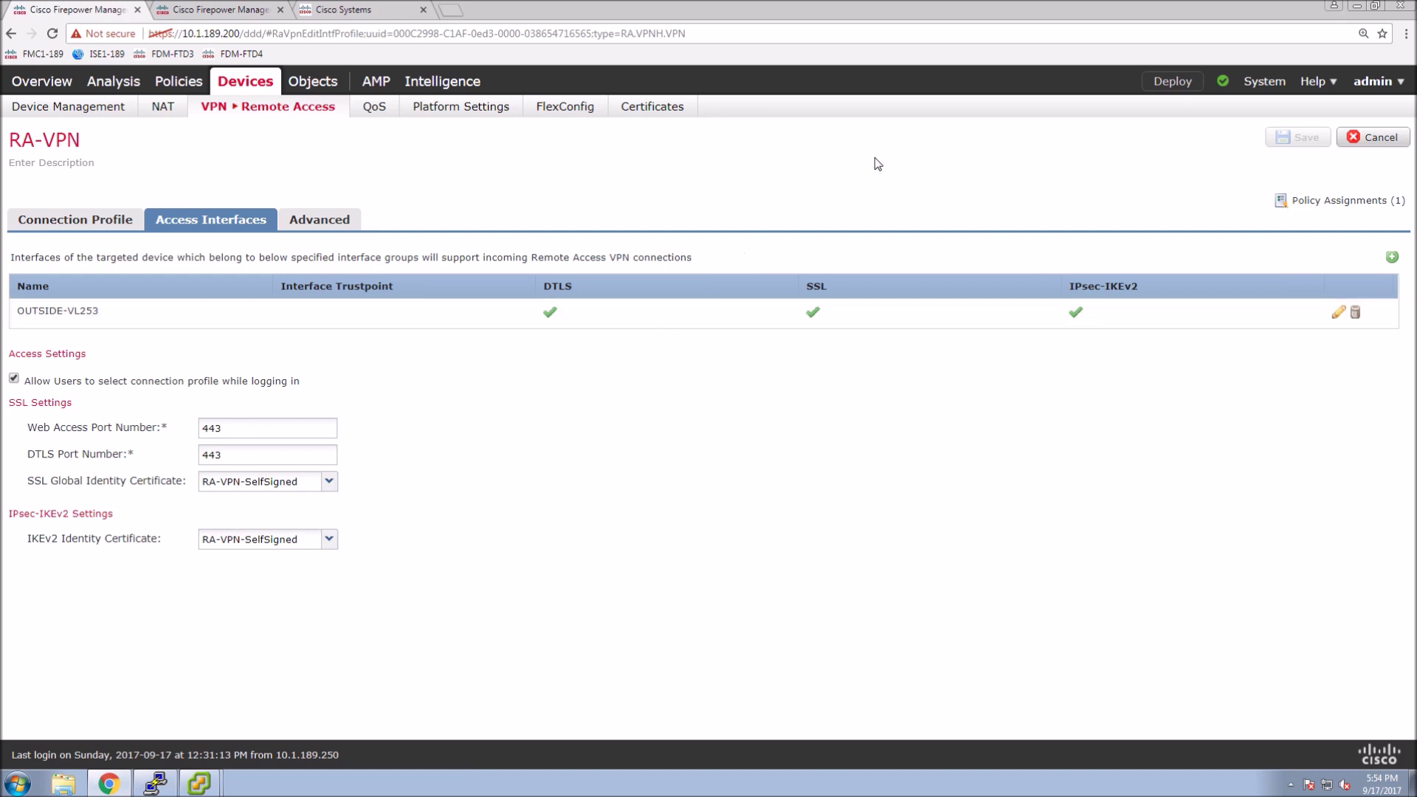
left_click(332, 221)
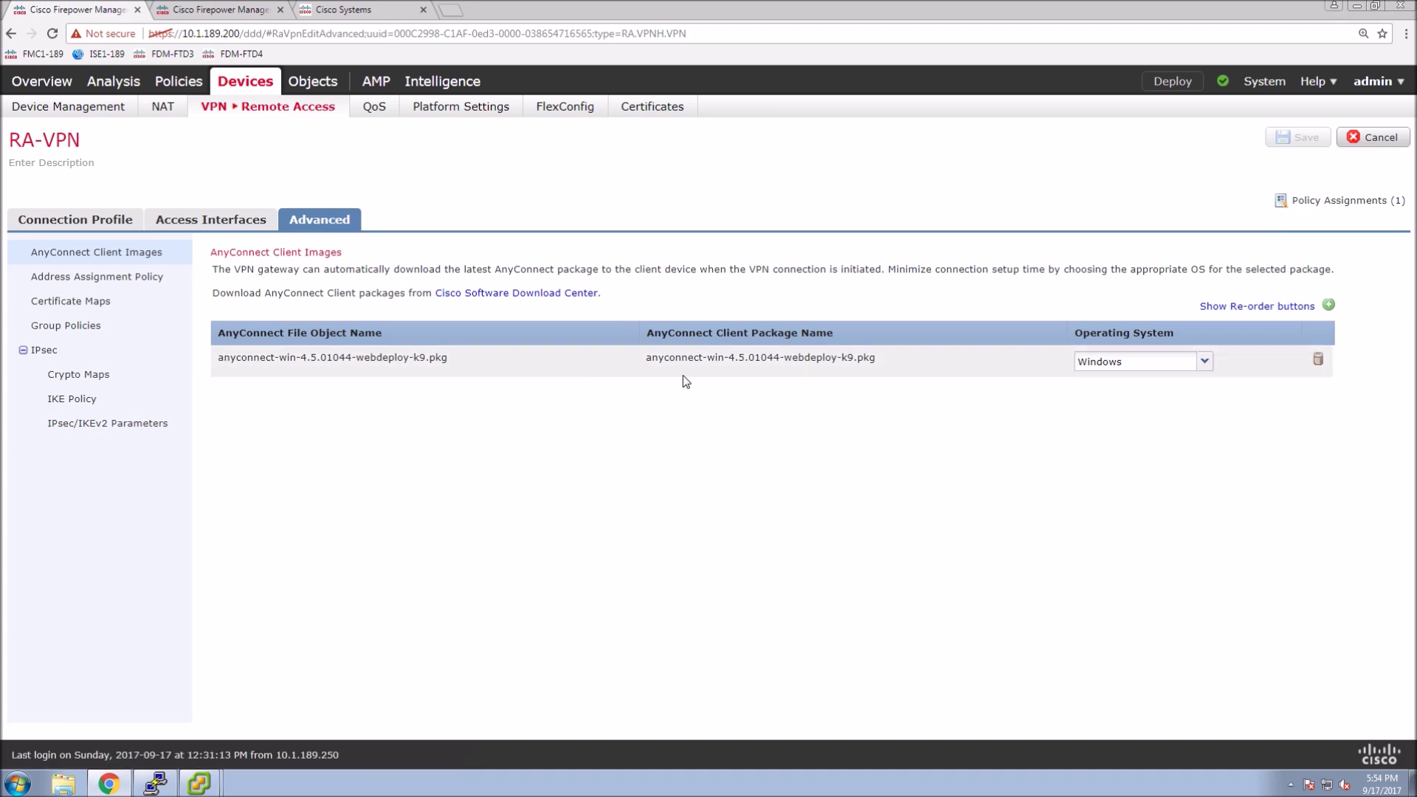
left_click(89, 284)
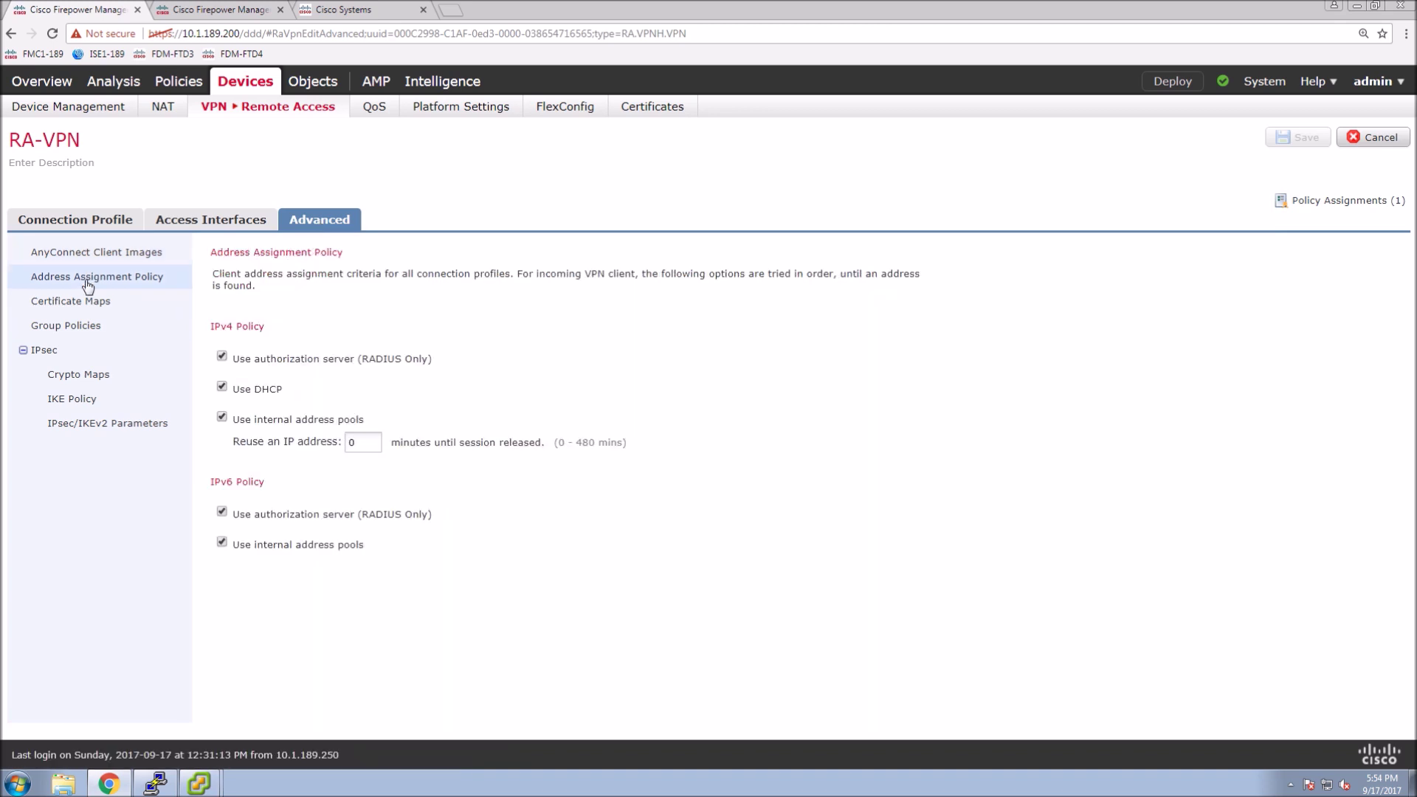
left_click(92, 303)
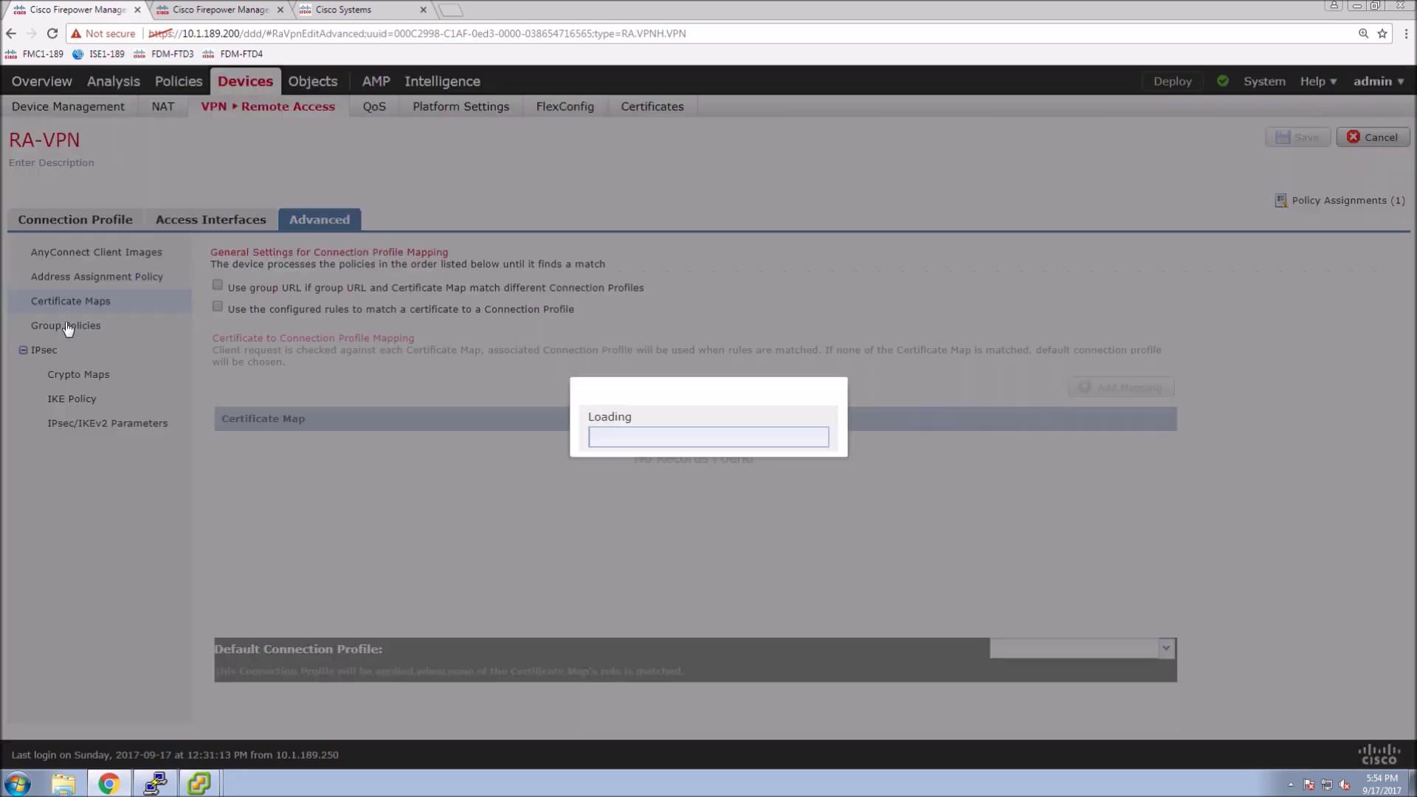
left_click(68, 328)
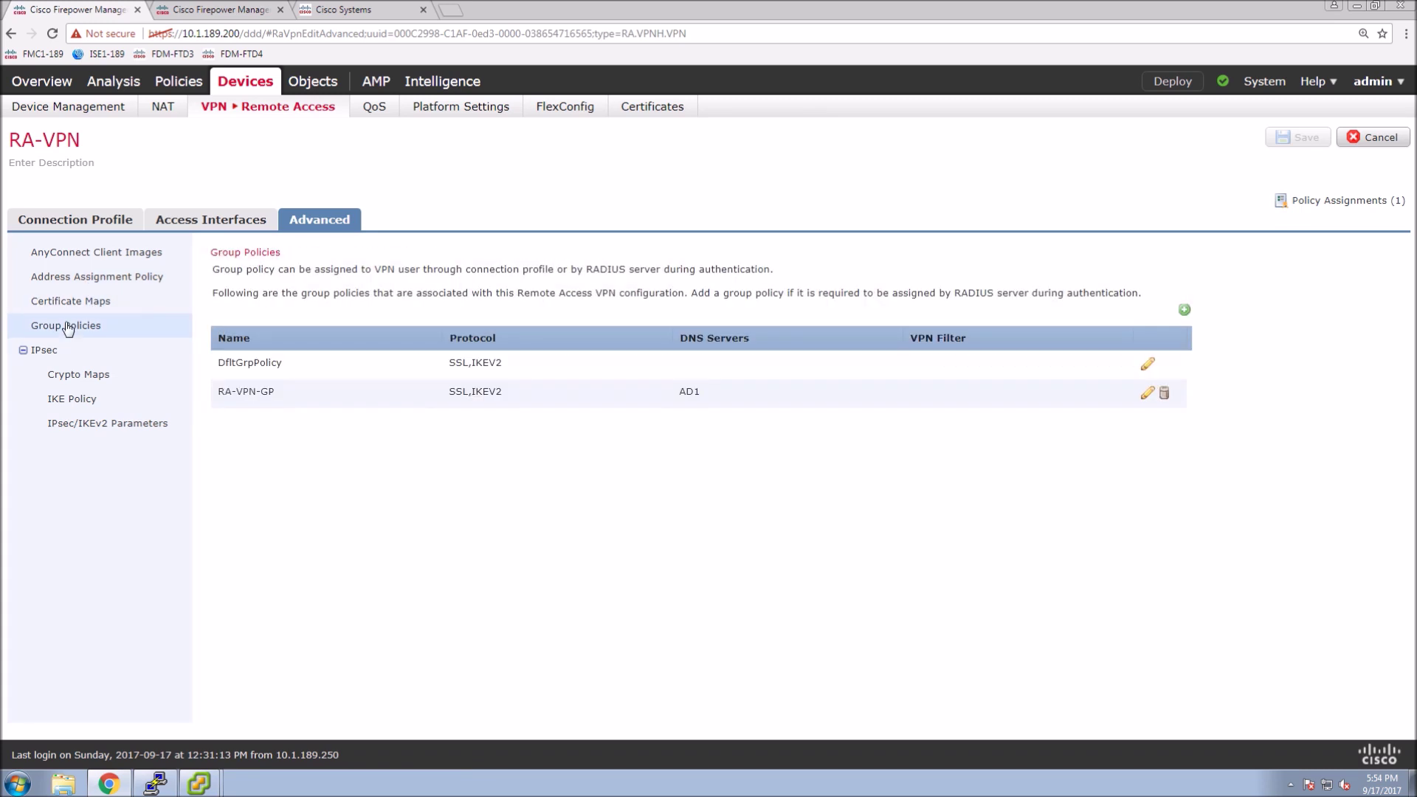
Check the IPsec crypto maps, IKE policy and IPsec/IKEv2 parameters, then begin deploying the changes
left_click(67, 375)
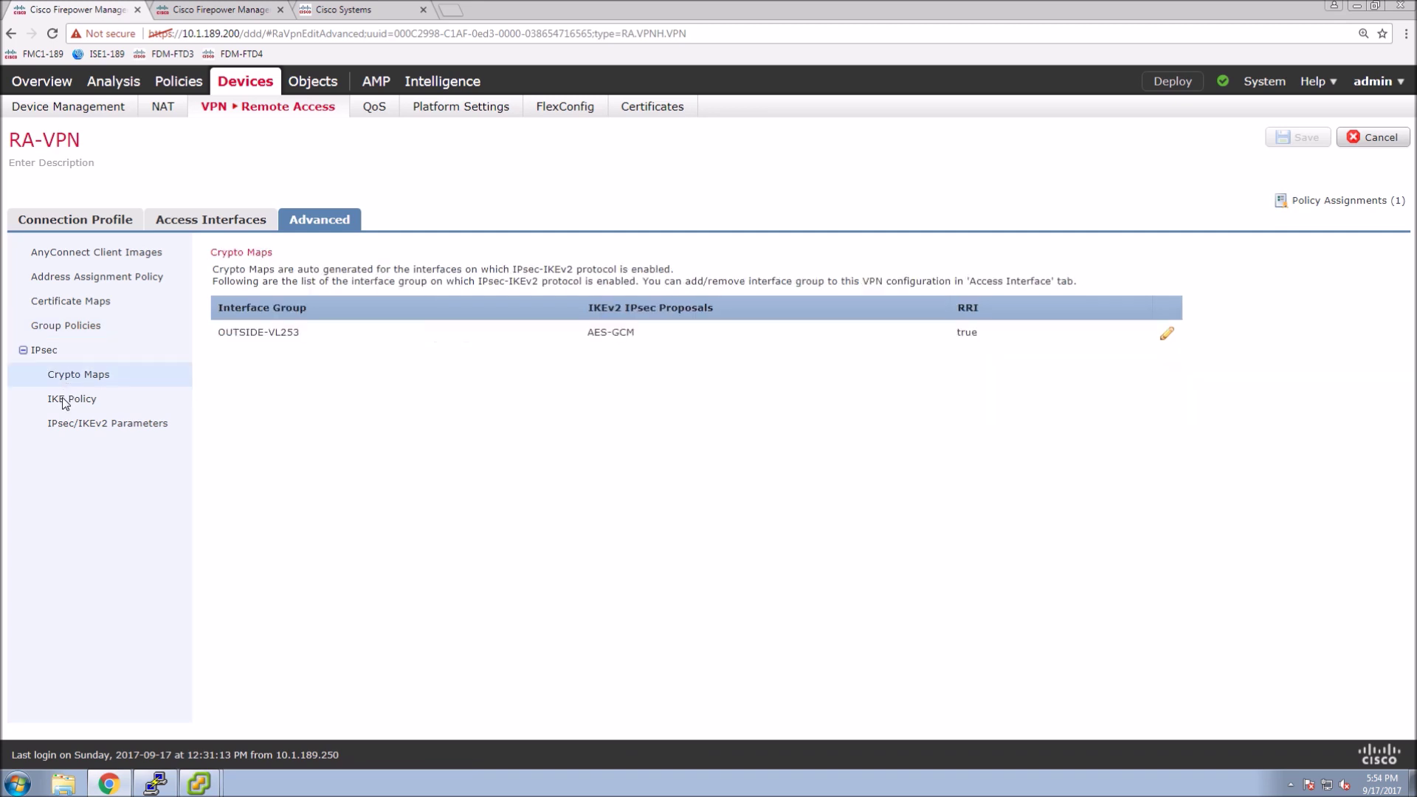
left_click(65, 402)
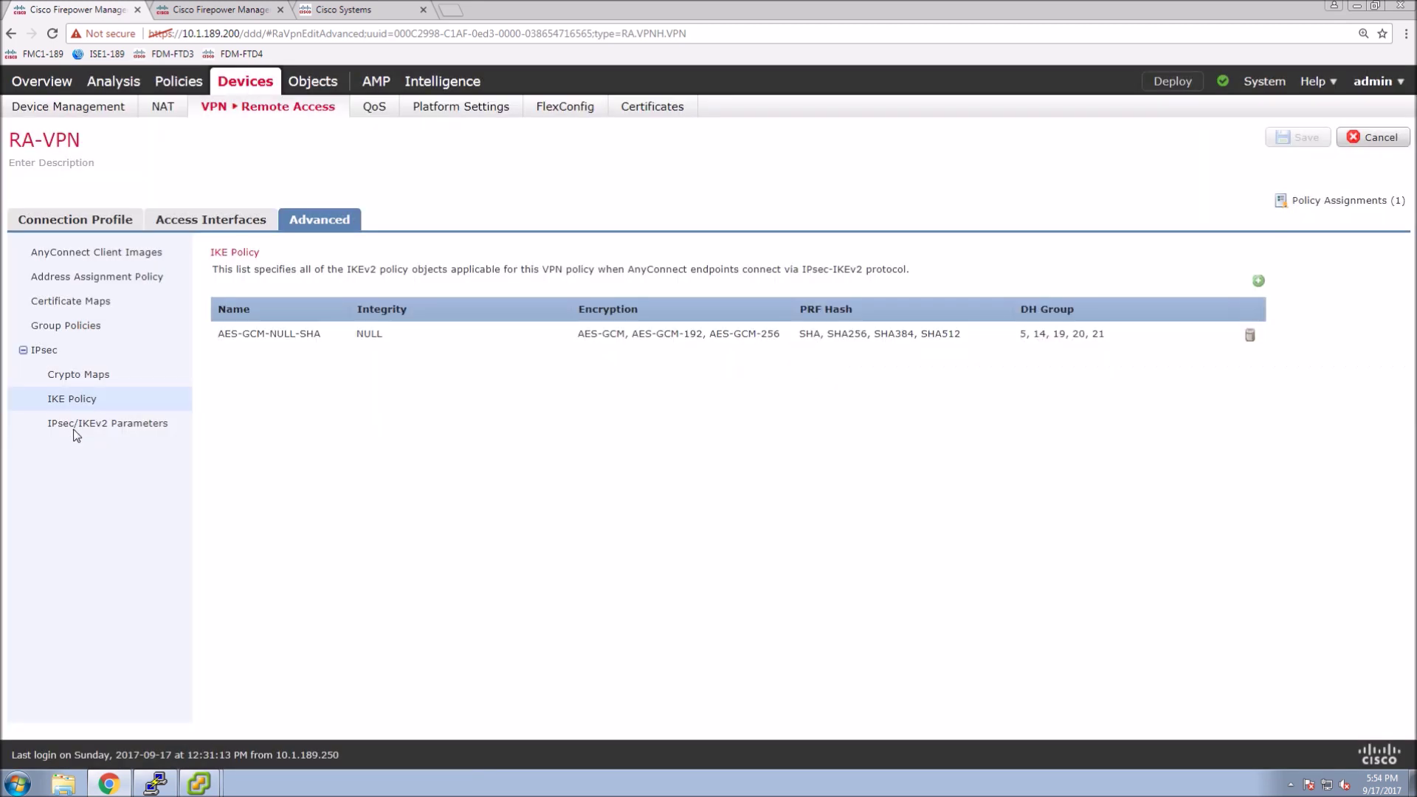
left_click(81, 428)
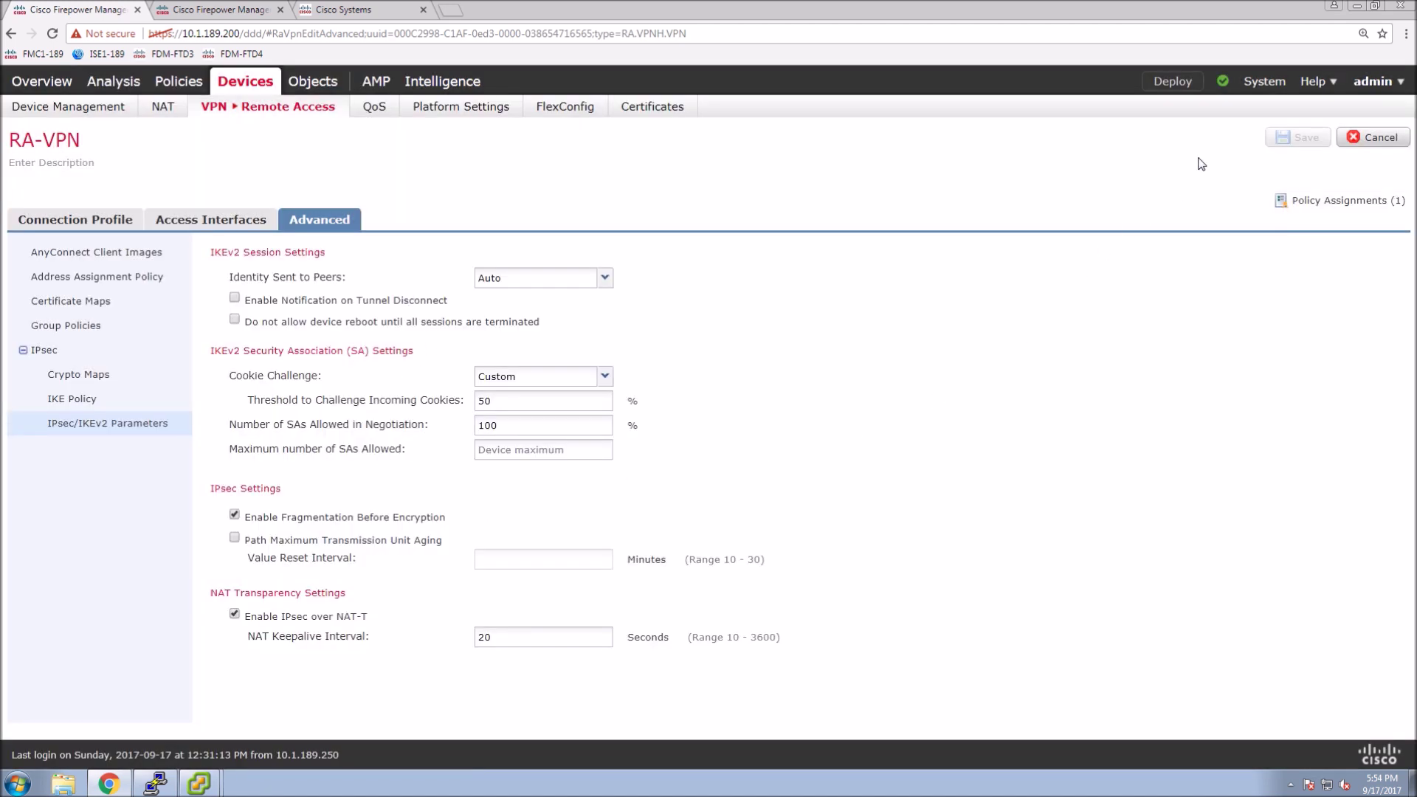
left_click(1175, 82)
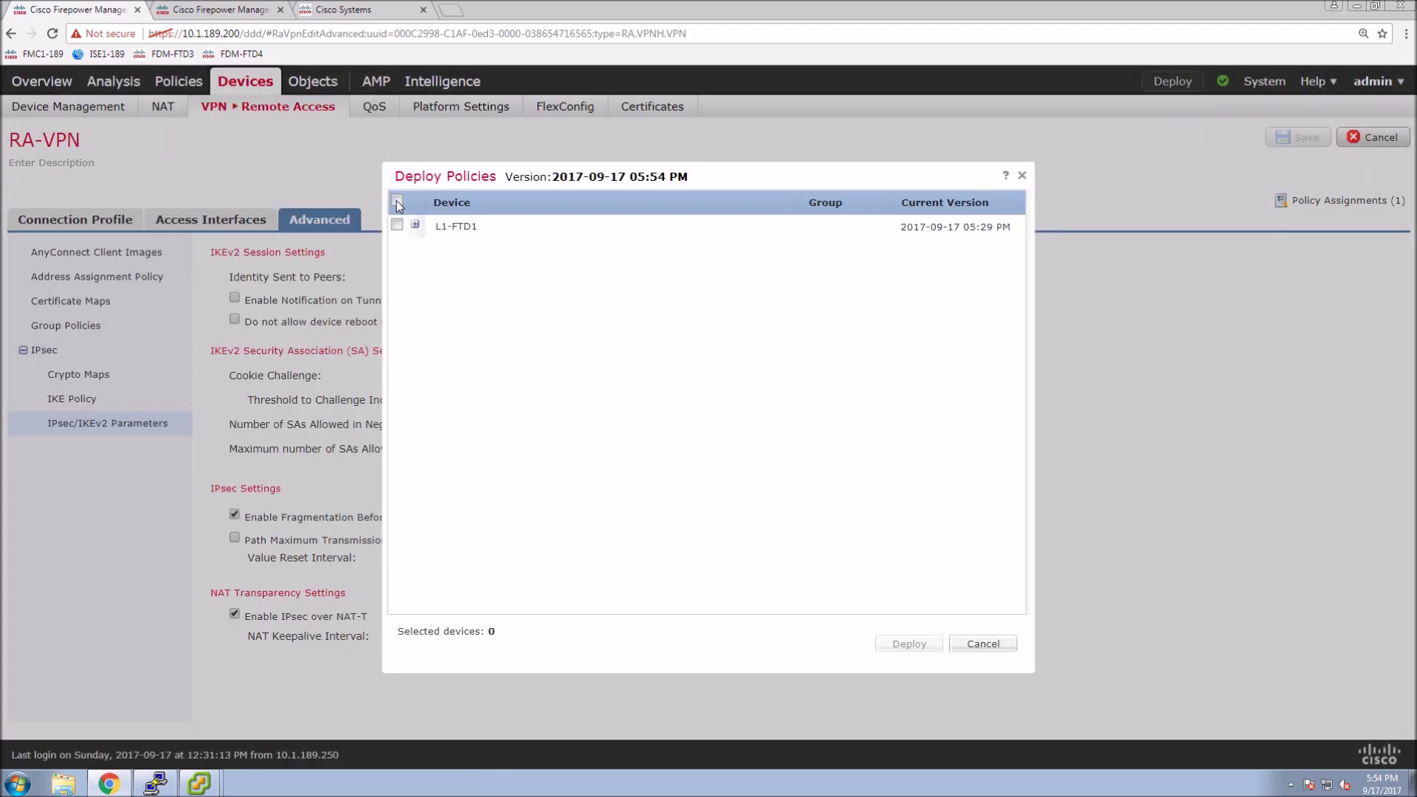
left_click(396, 201)
left_click(416, 223)
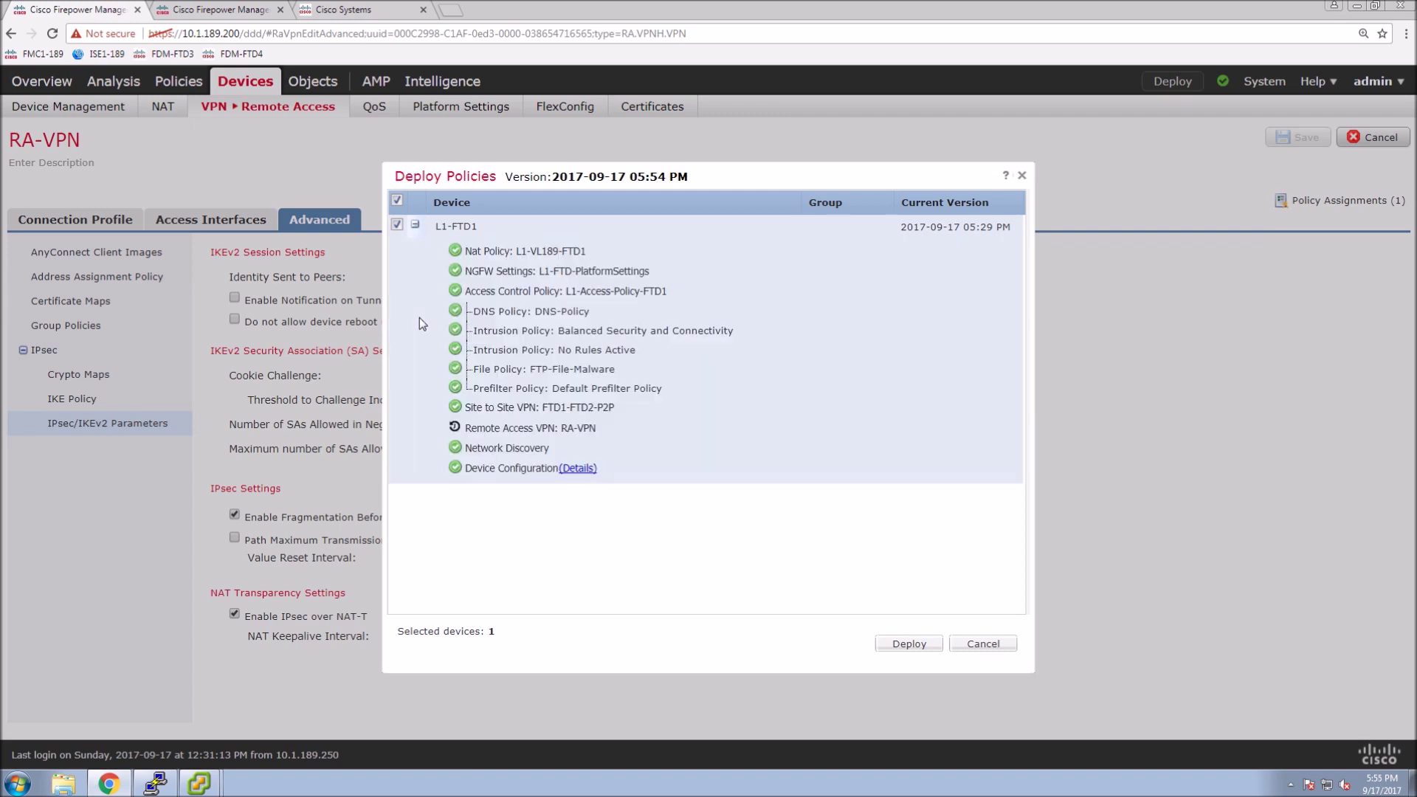
left_click(905, 646)
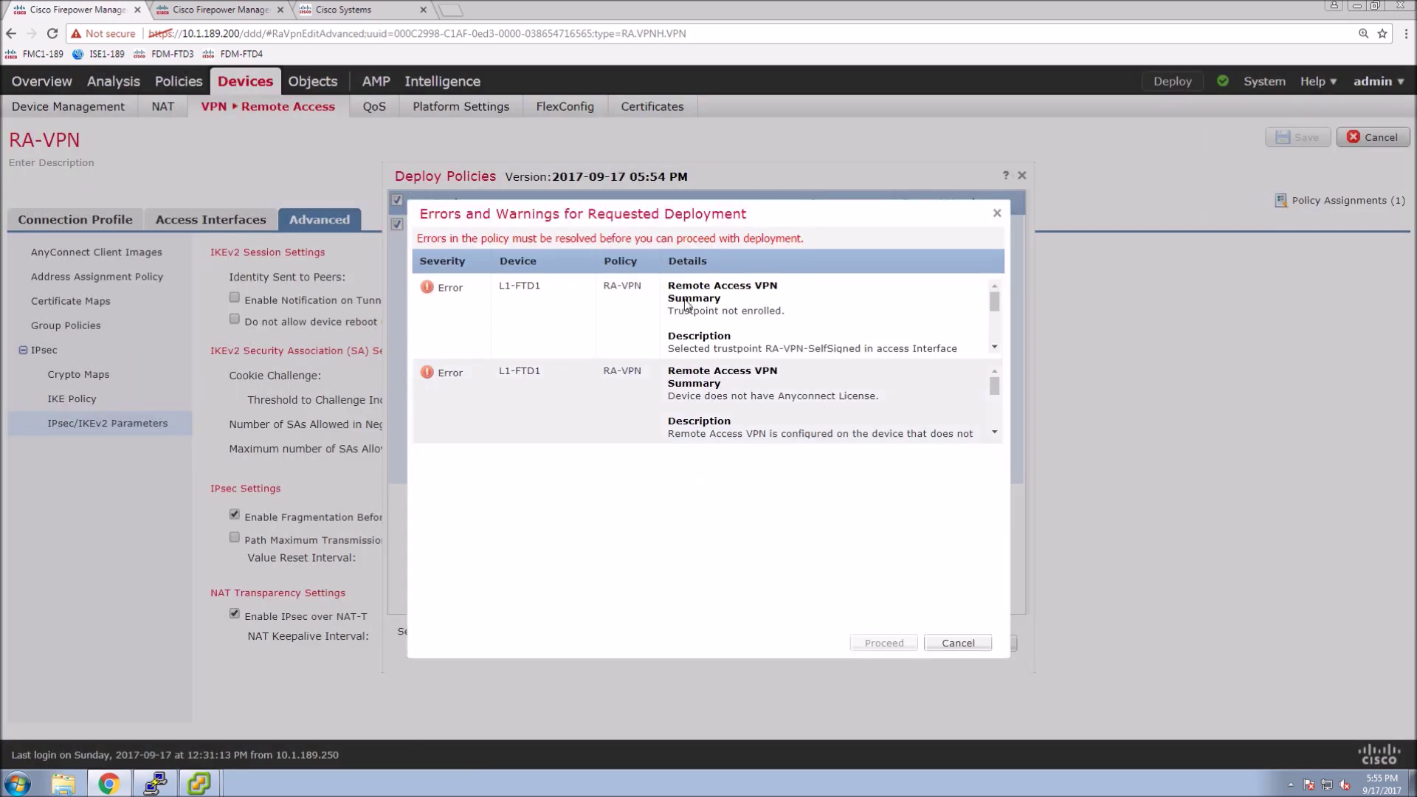
left_click(995, 347)
left_click(995, 347)
left_click(994, 347)
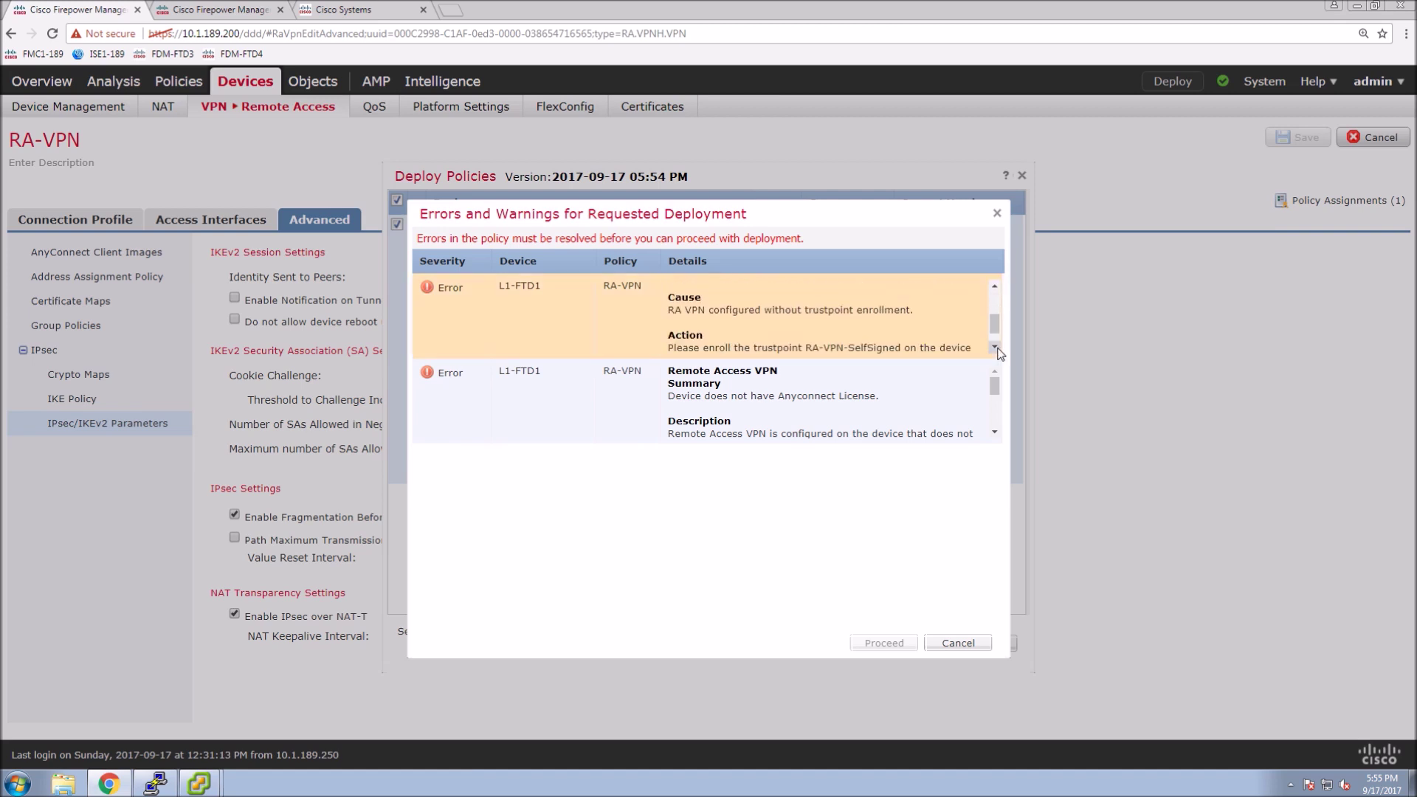
left_click(994, 346)
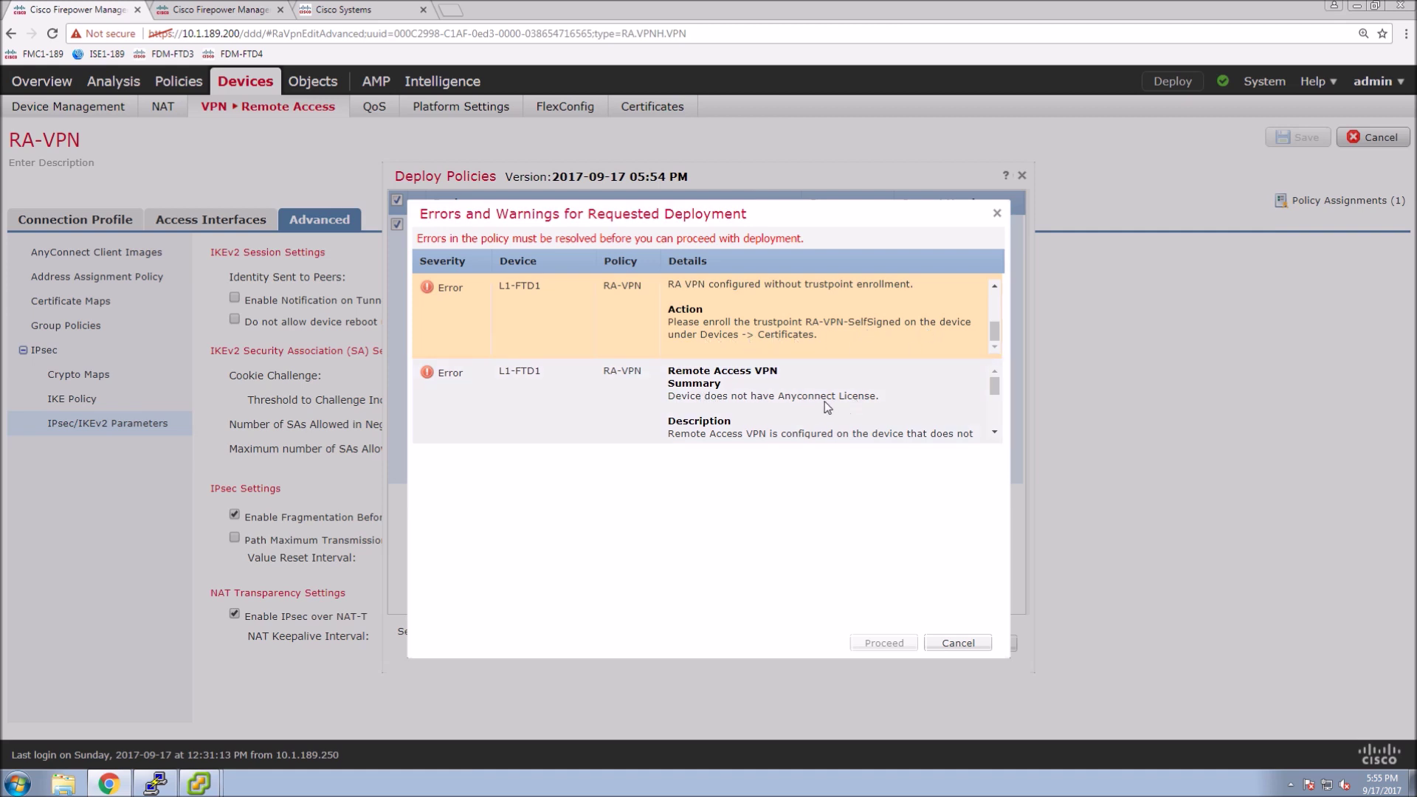
left_click(954, 646)
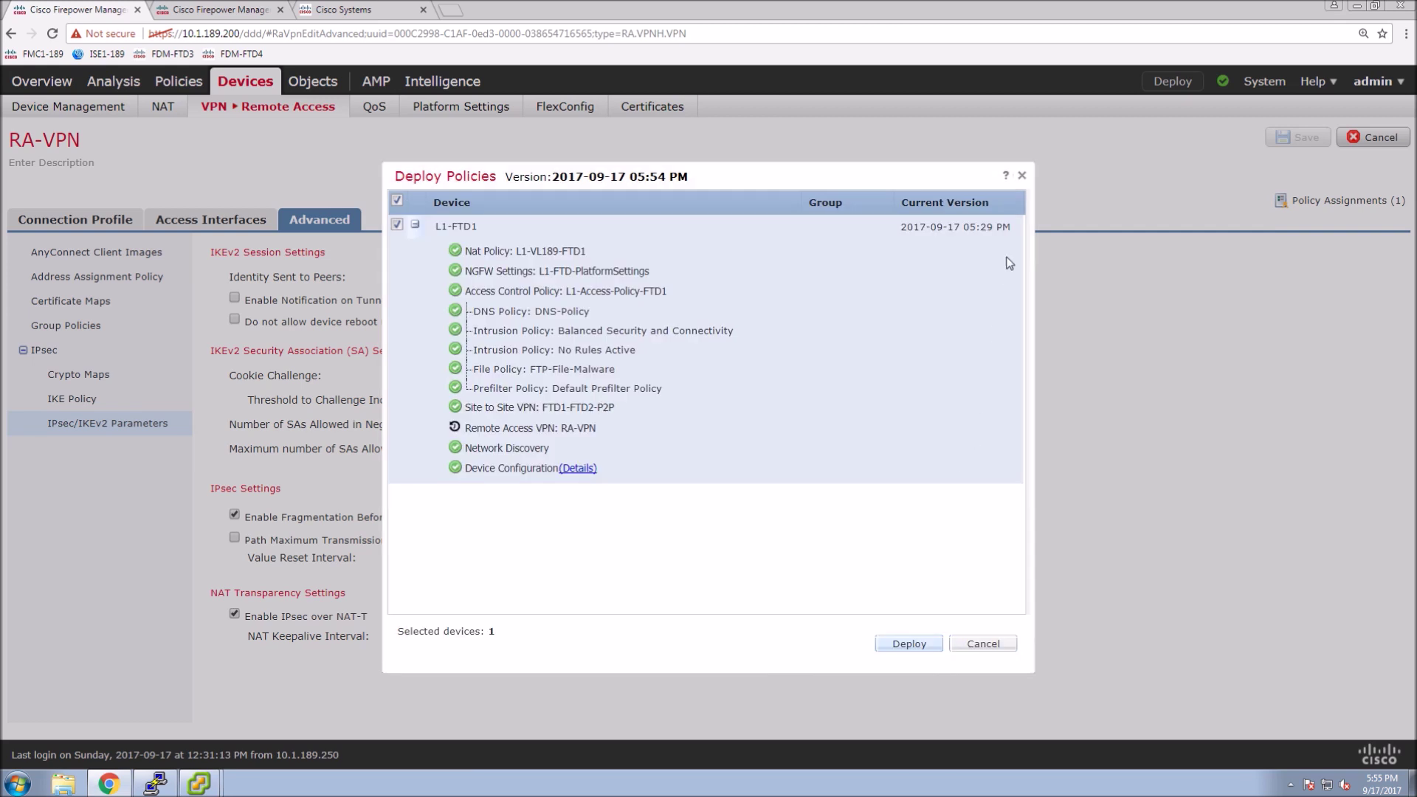
left_click(1022, 177)
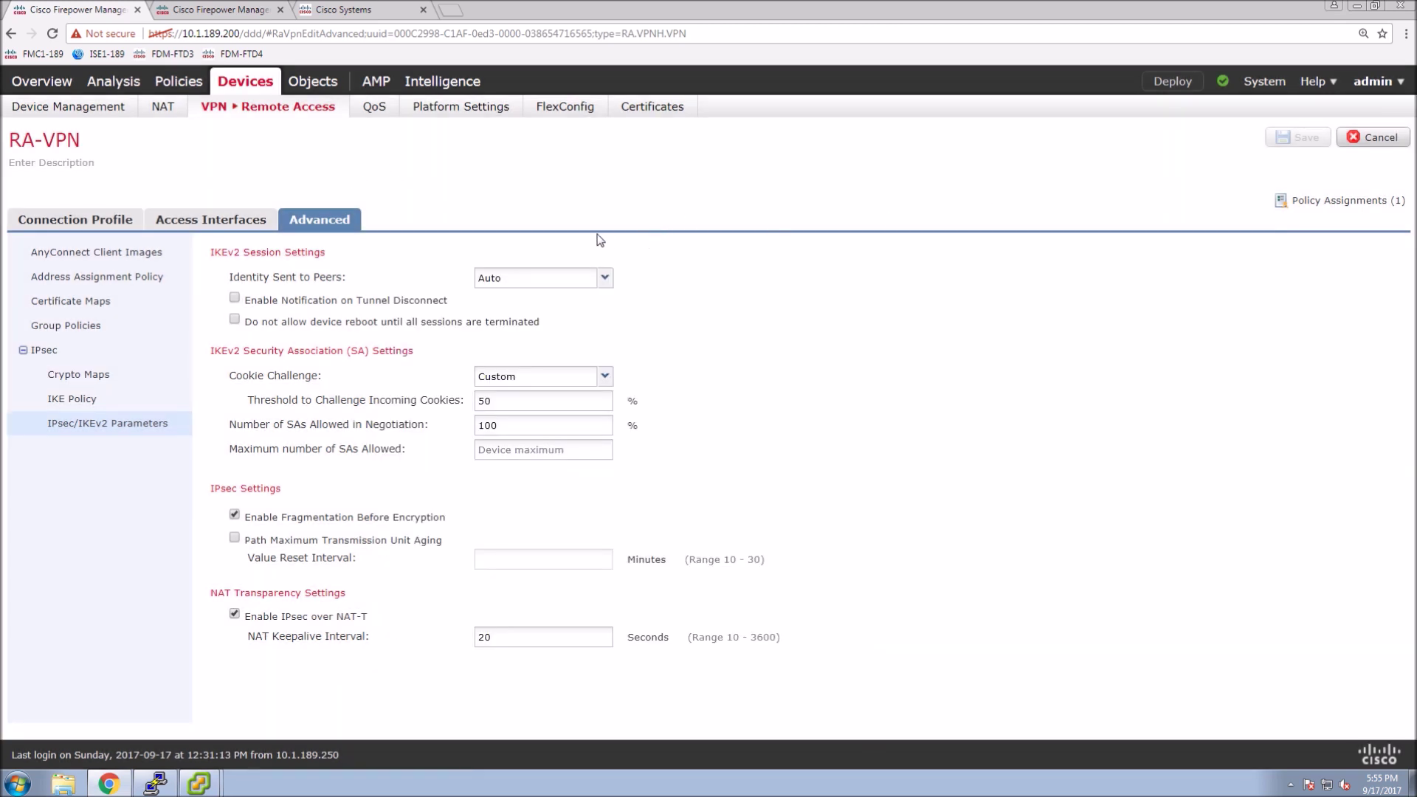
left_click(661, 107)
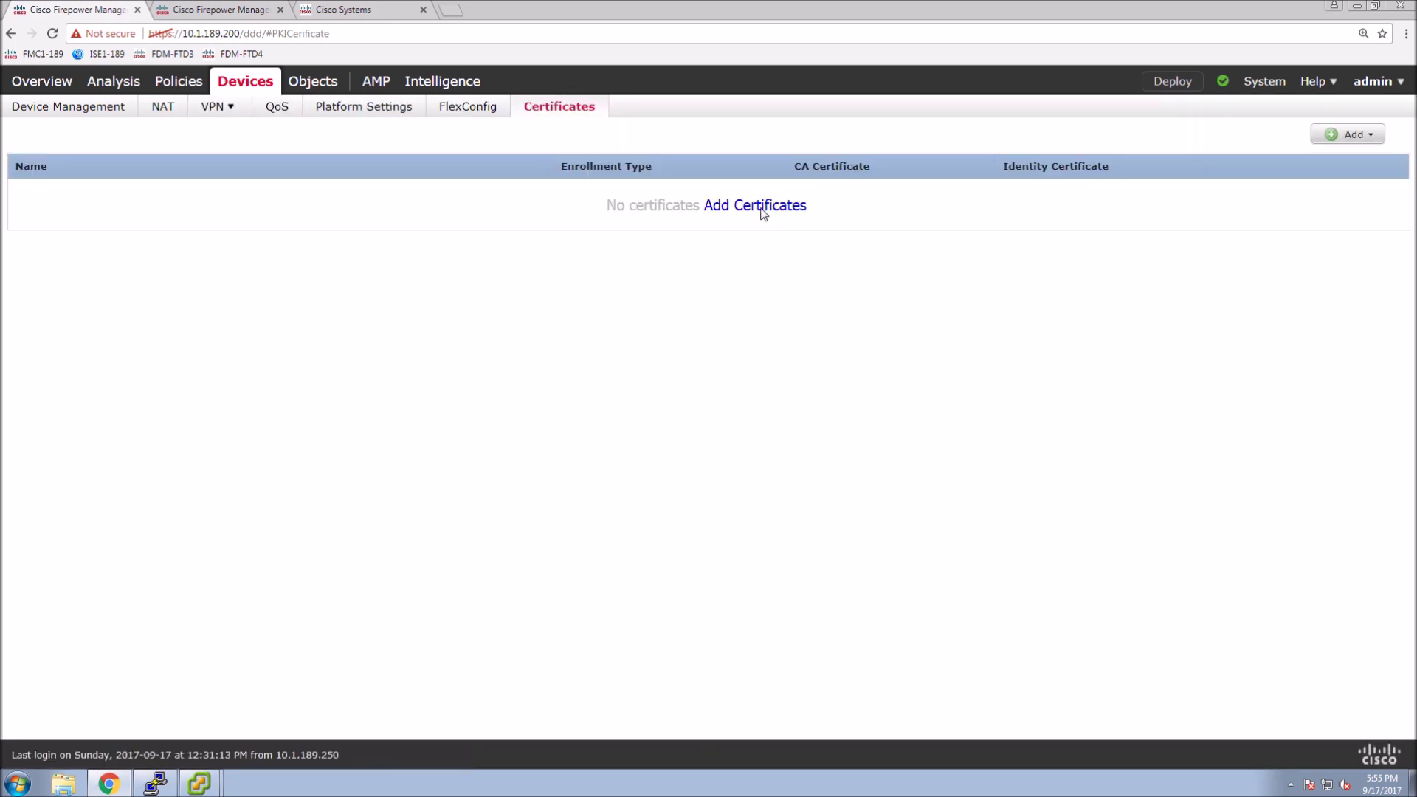
Install the RA-VPN-SelfSigned certificate on L1-FTD1, then return to Device Management
left_click(761, 208)
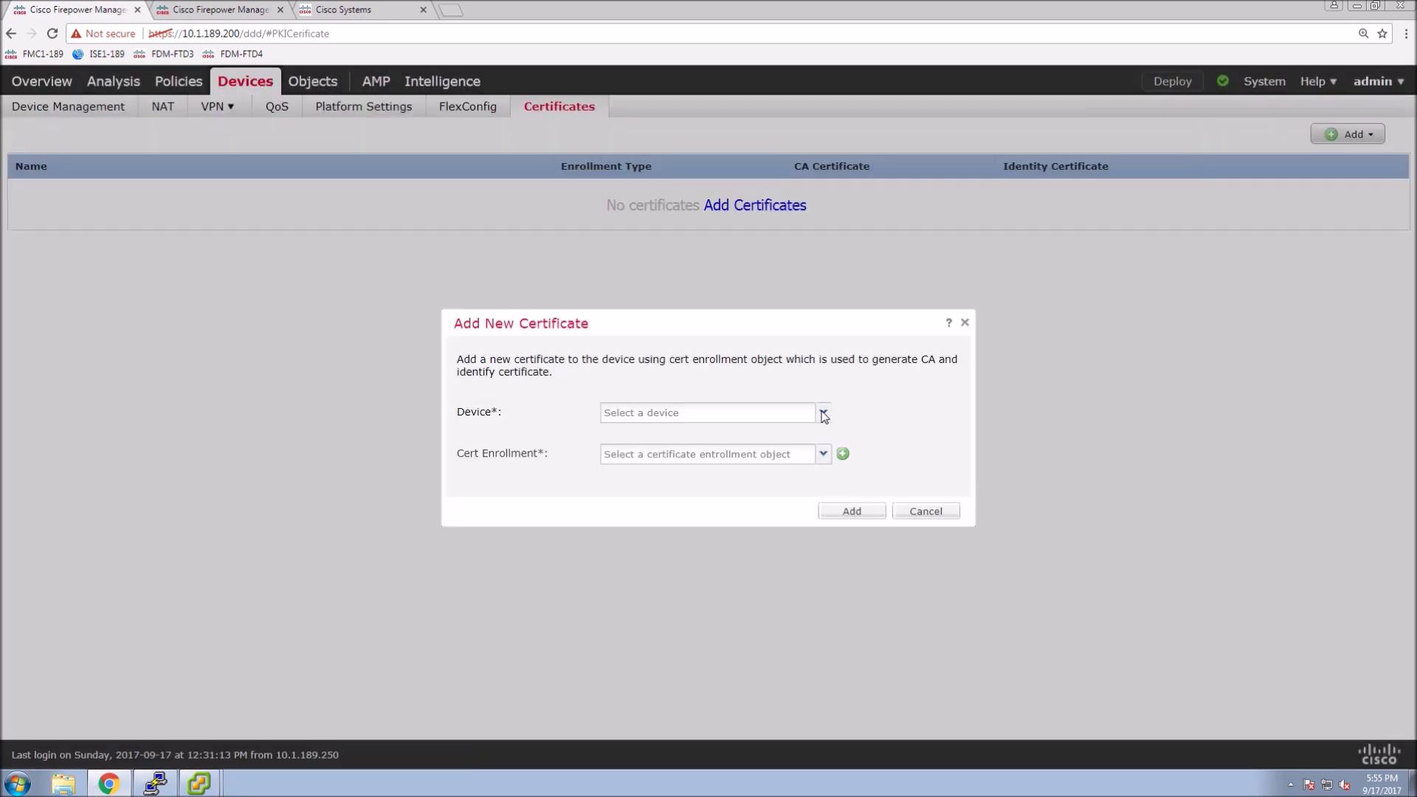
left_click(824, 416)
left_click(651, 435)
left_click(823, 456)
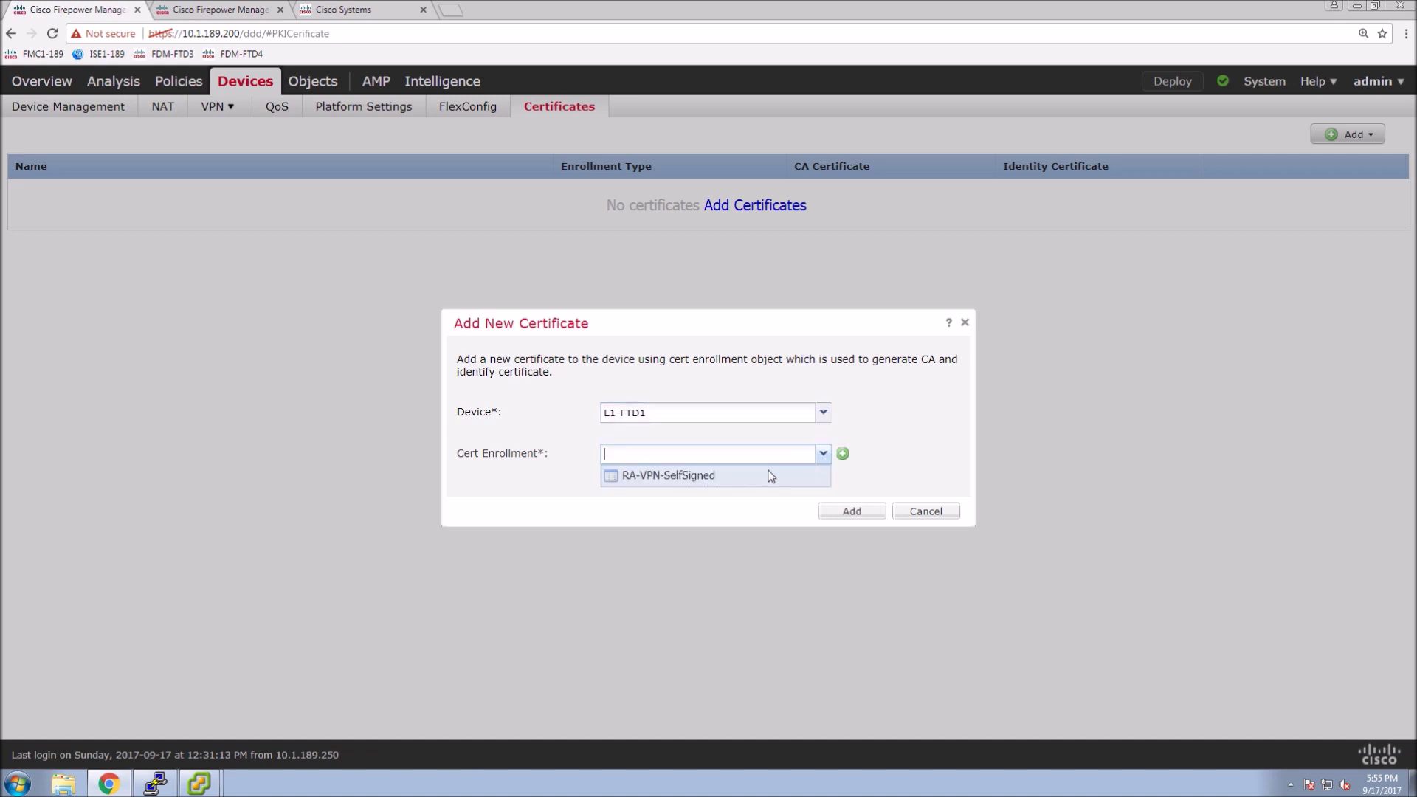
left_click(648, 477)
left_click(850, 605)
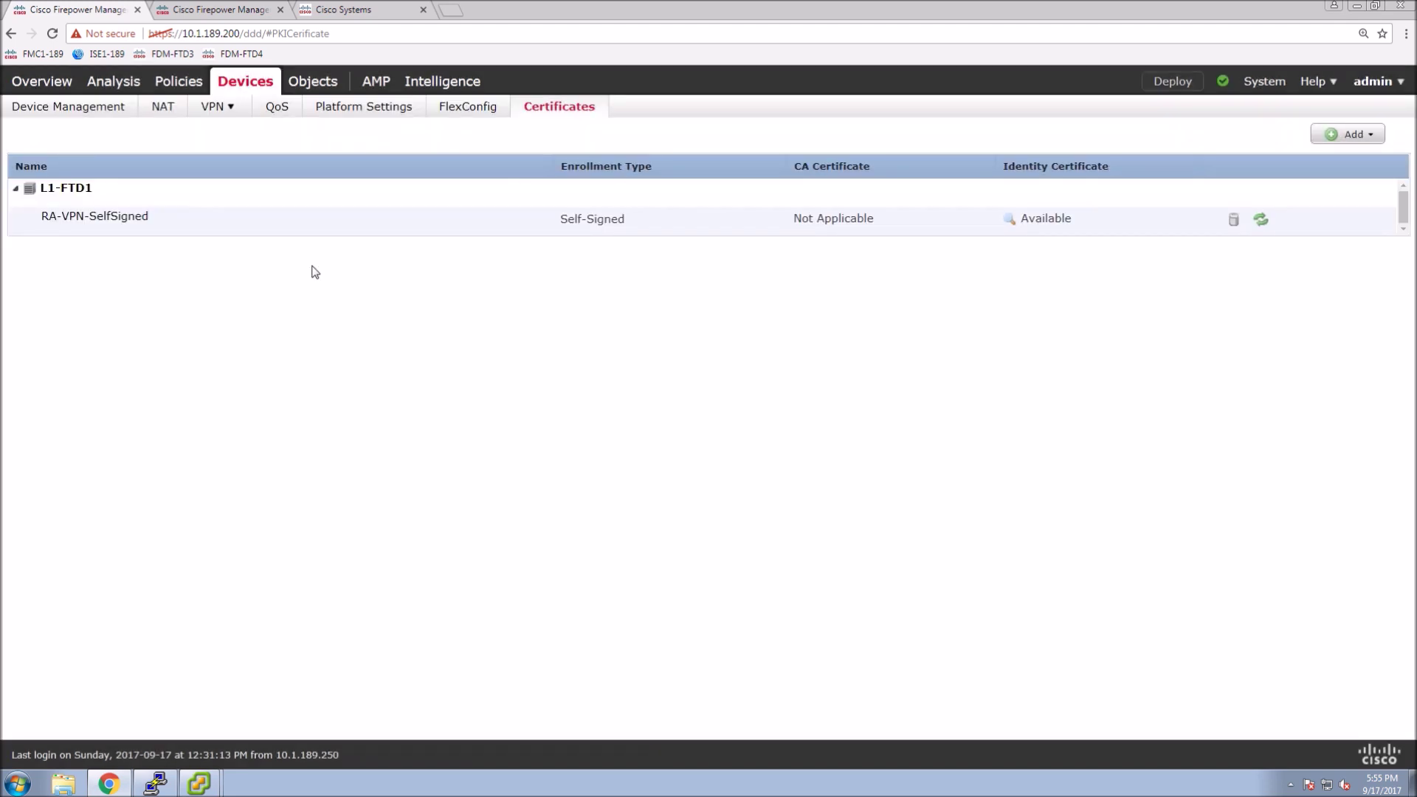
left_click(65, 110)
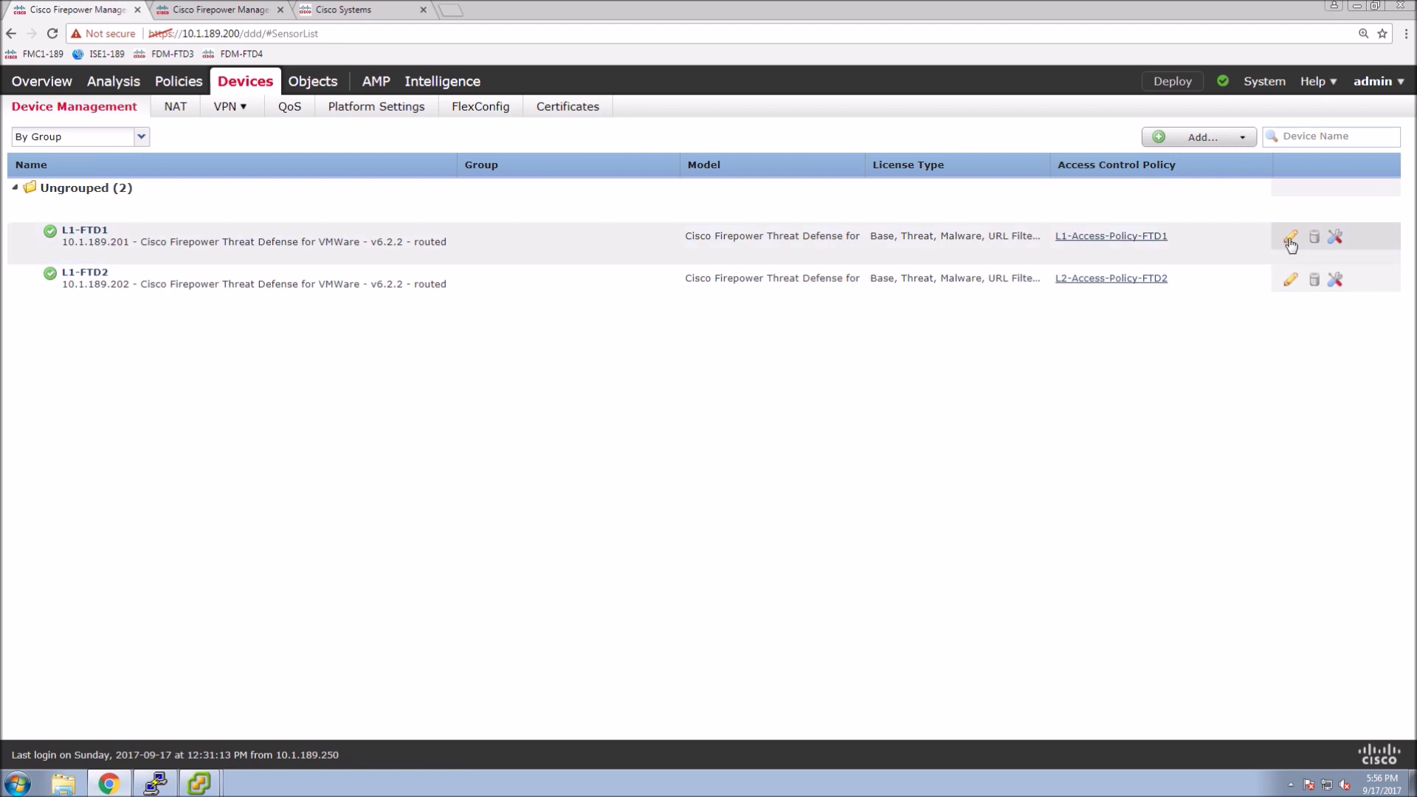
Enable AnyConnect Apex and AnyConnect Plus licenses on L1-FTD1, then start a deployment
left_click(1288, 238)
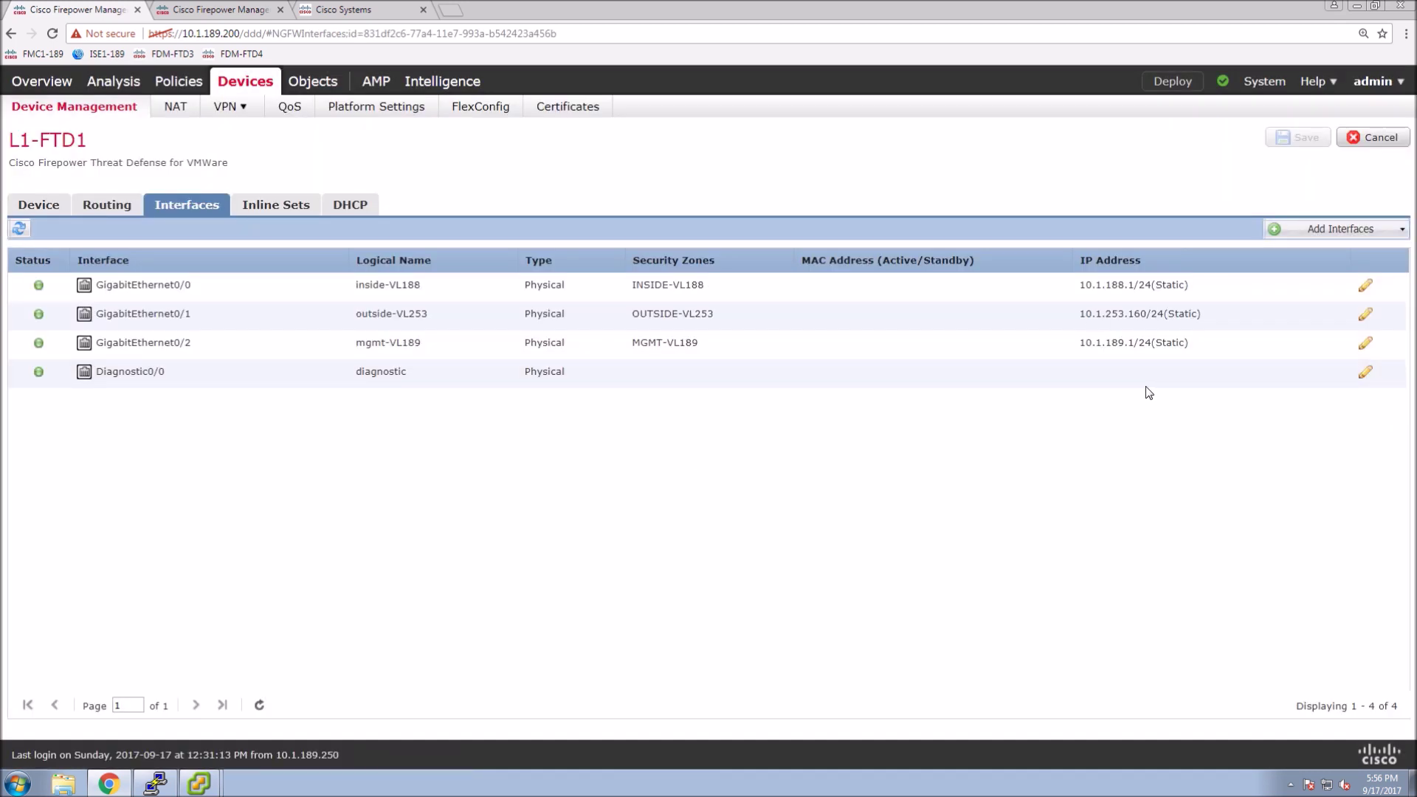
left_click(37, 207)
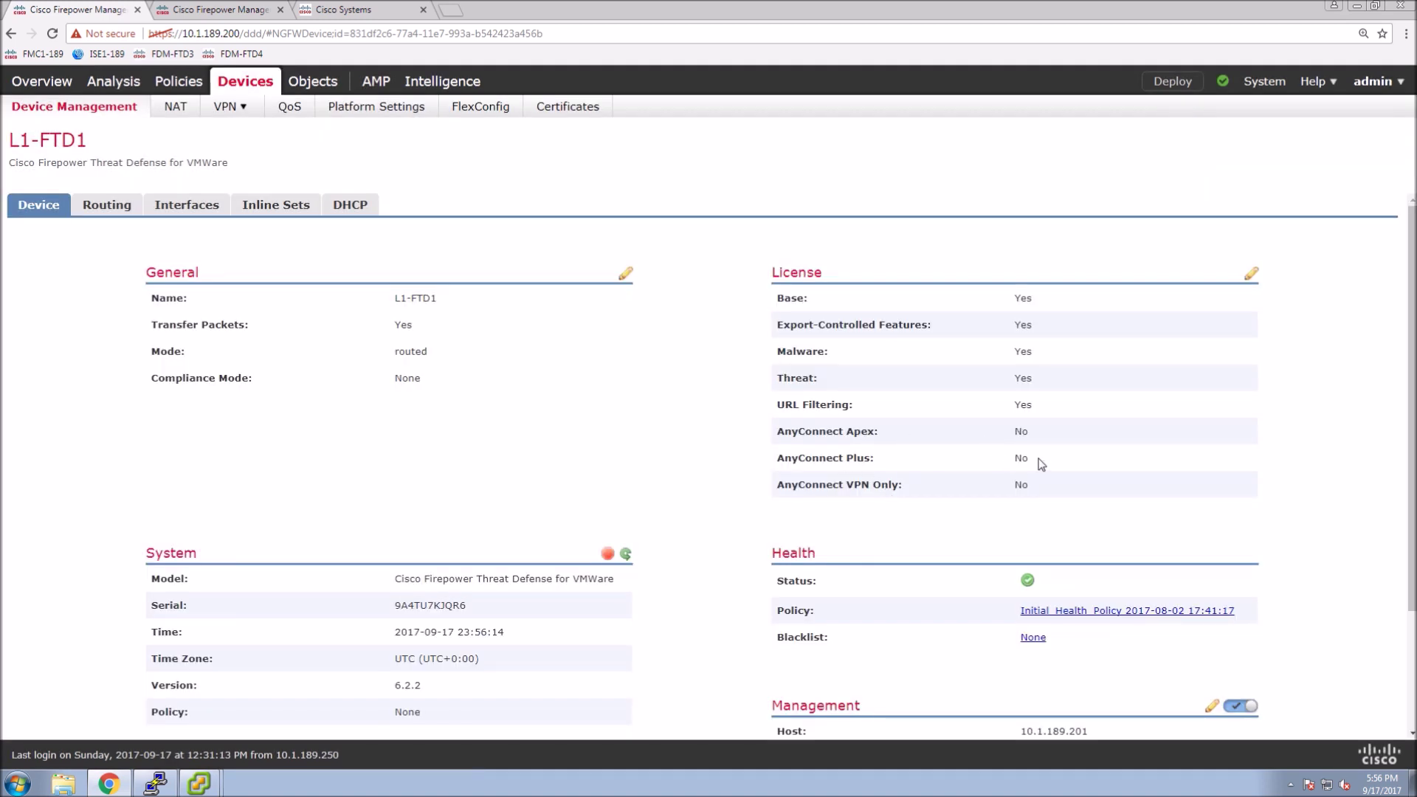
left_click(1252, 274)
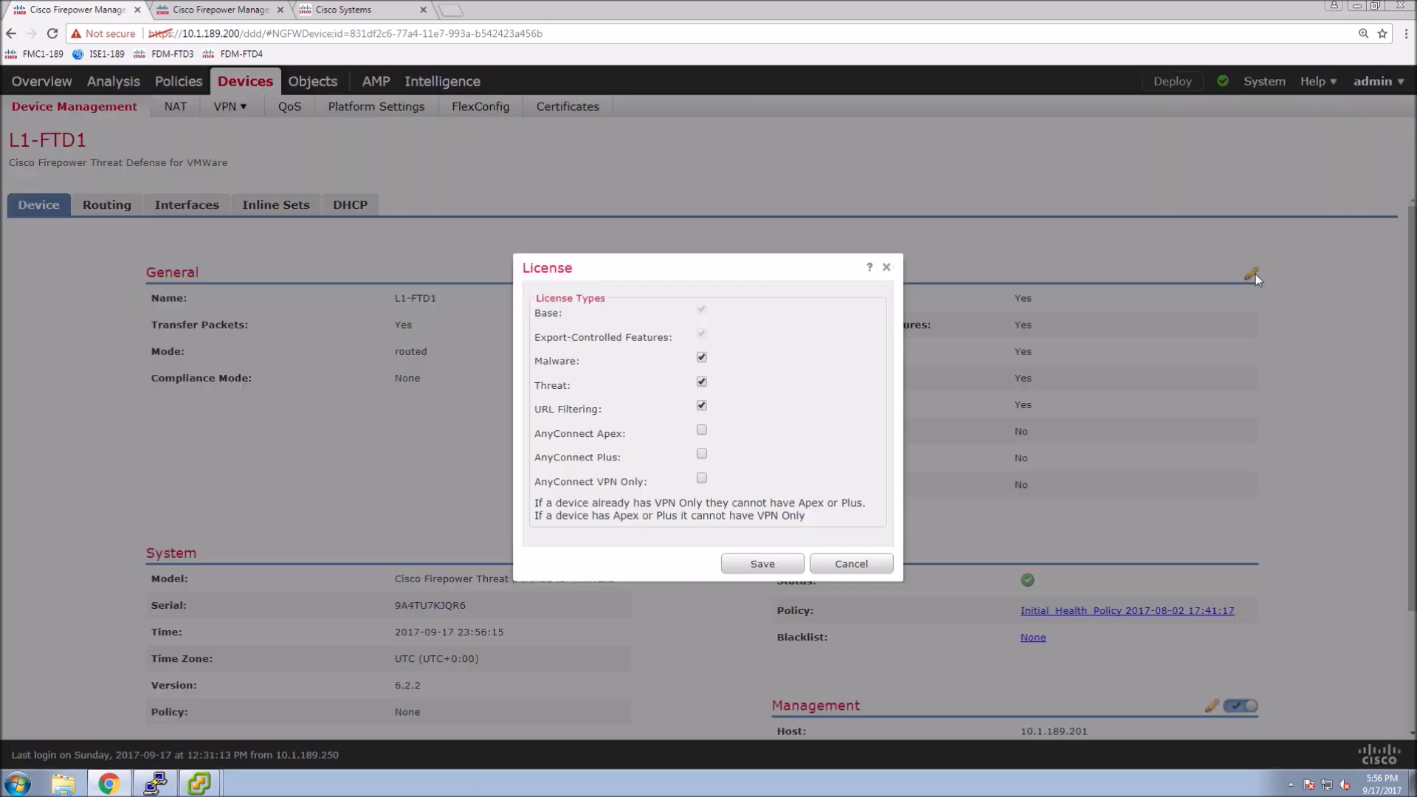
left_click(701, 458)
left_click(763, 564)
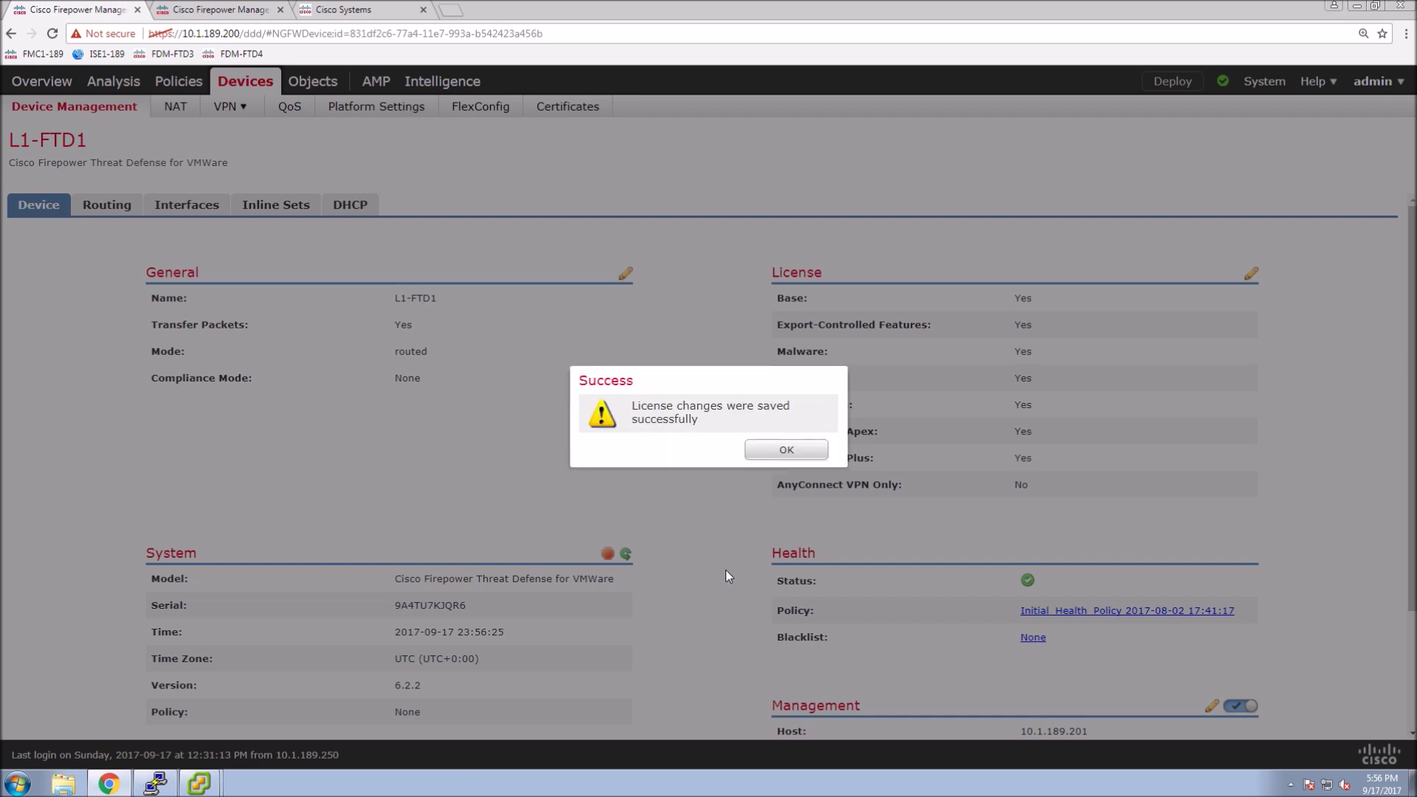
left_click(786, 451)
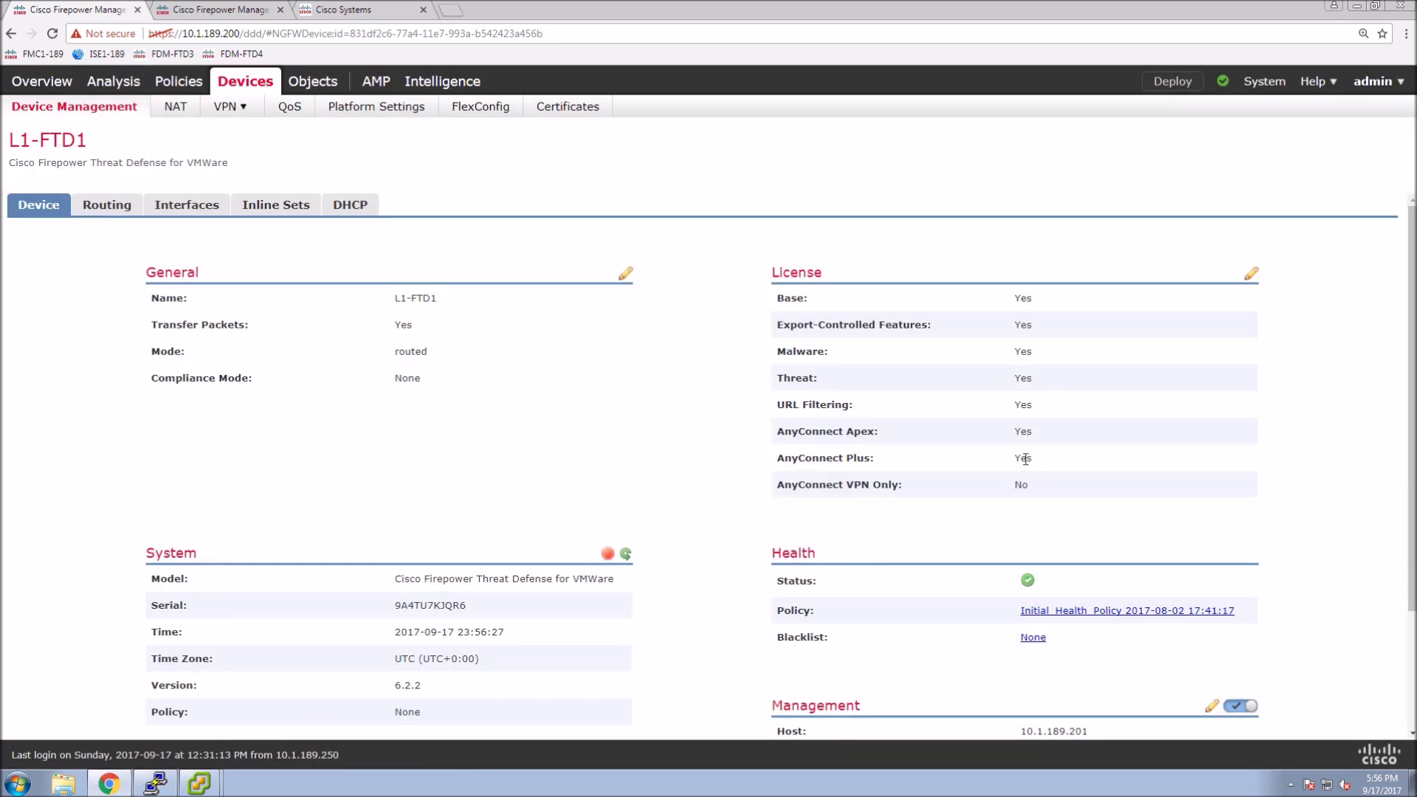
left_click(1177, 88)
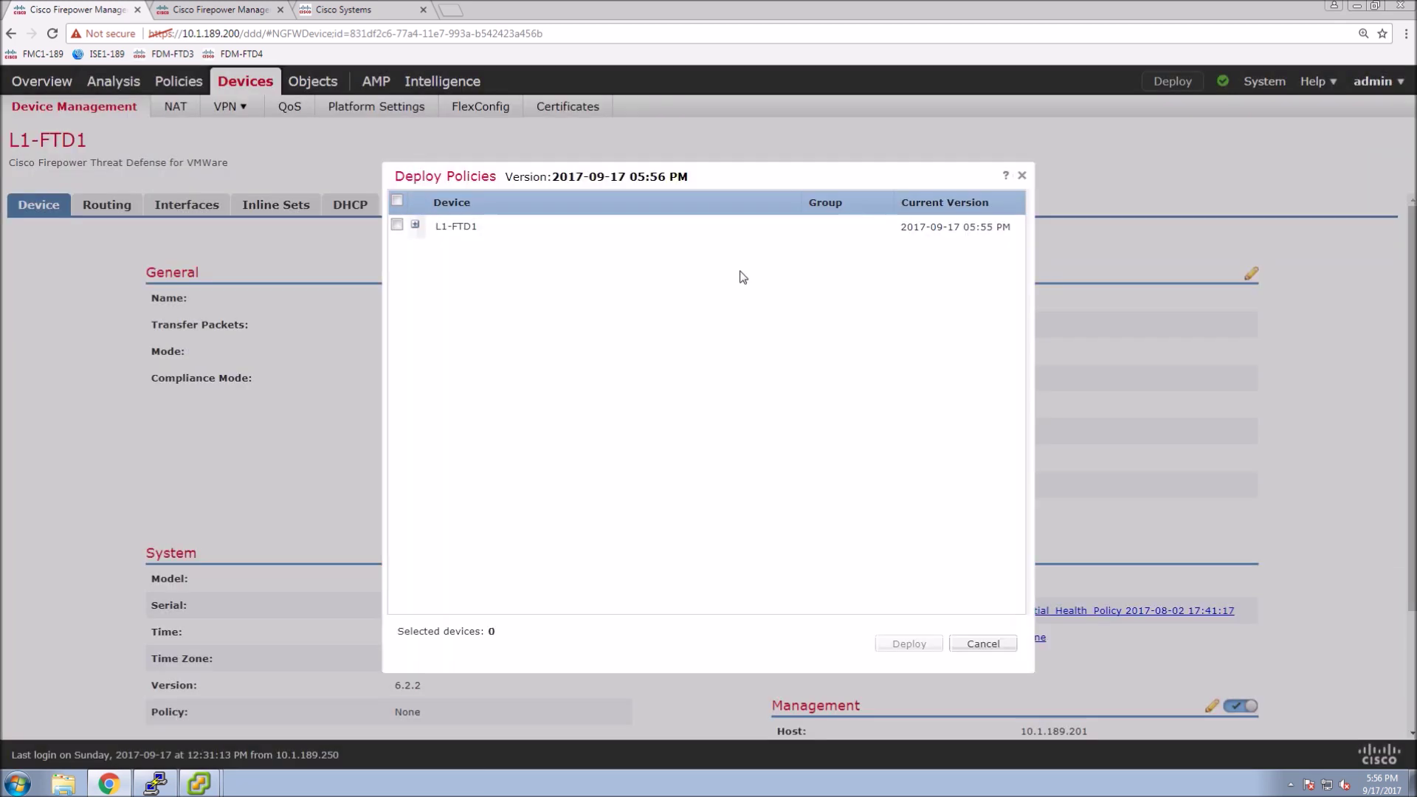
Select L1-FTD1, review its pending policies including RA-VPN, and deploy them
left_click(396, 202)
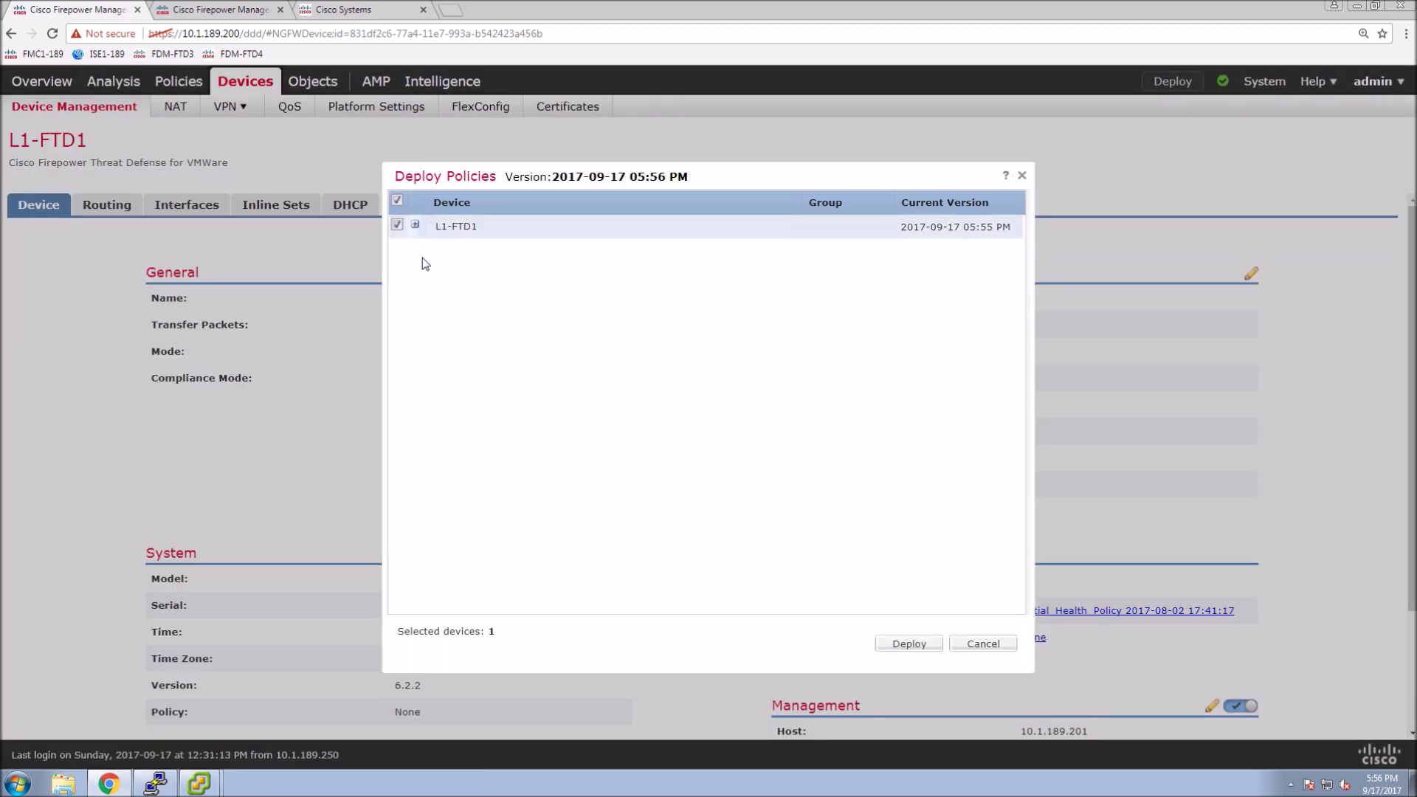
left_click(415, 225)
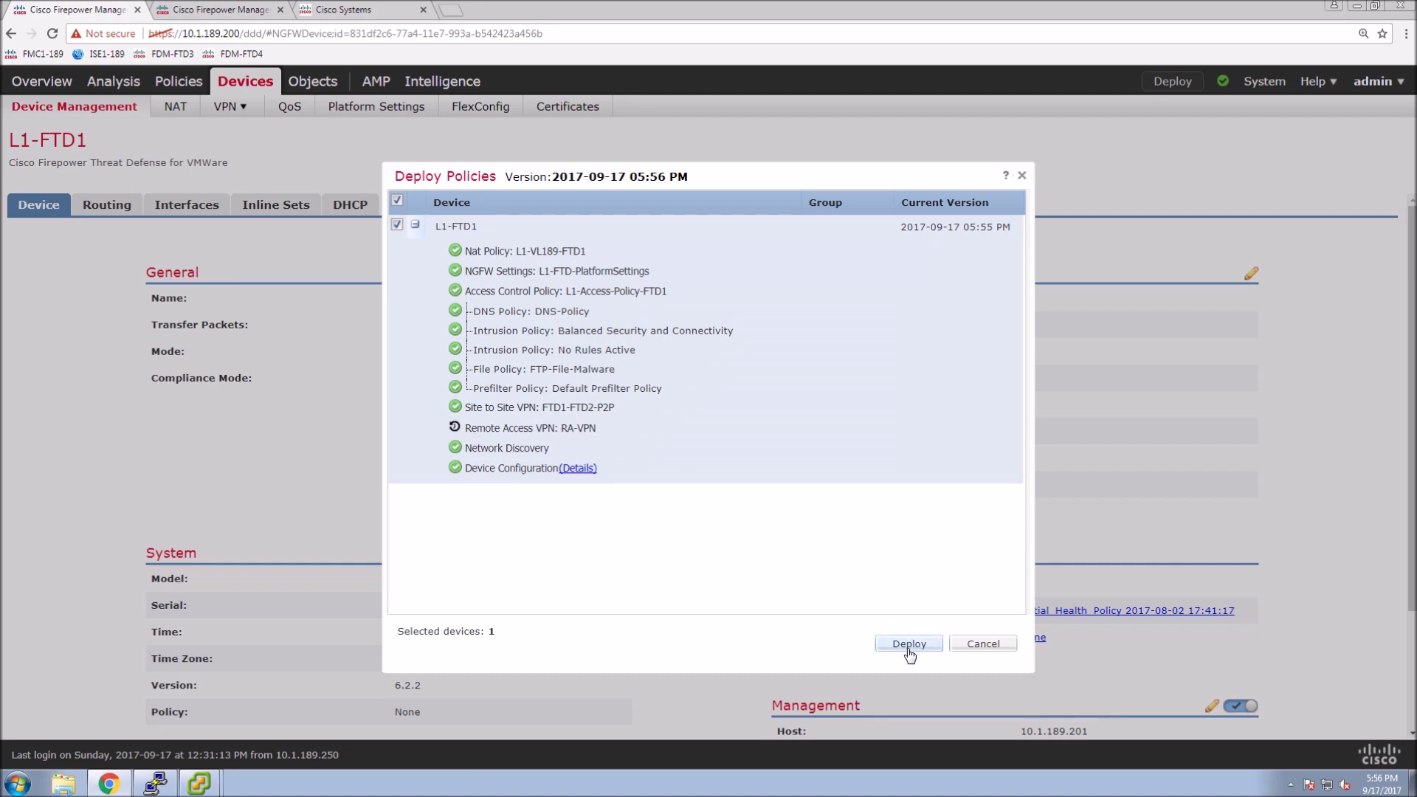
left_click(908, 646)
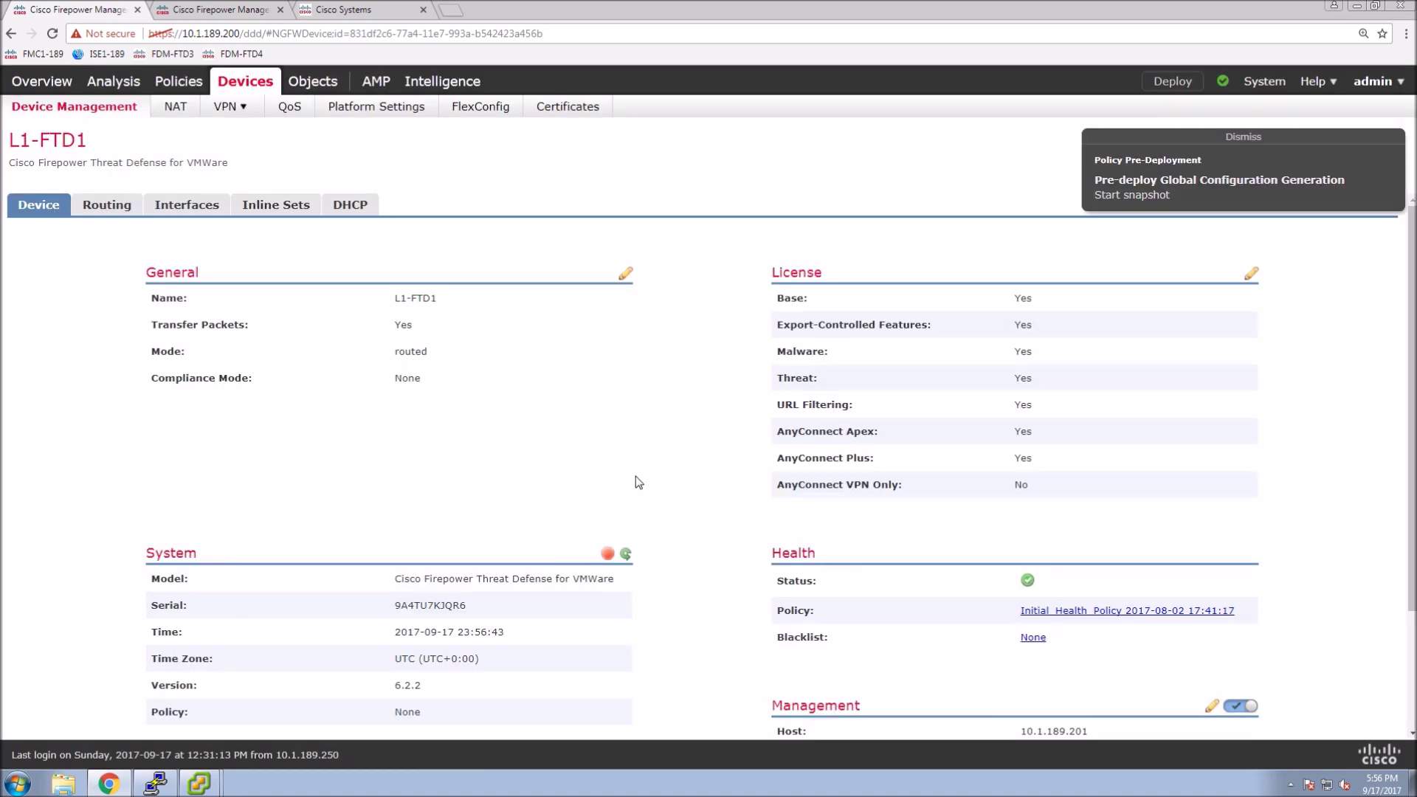
Open the L1-VL189-FTD1 NAT policy and start a static manual rule under NAT Rules Before
left_click(176, 109)
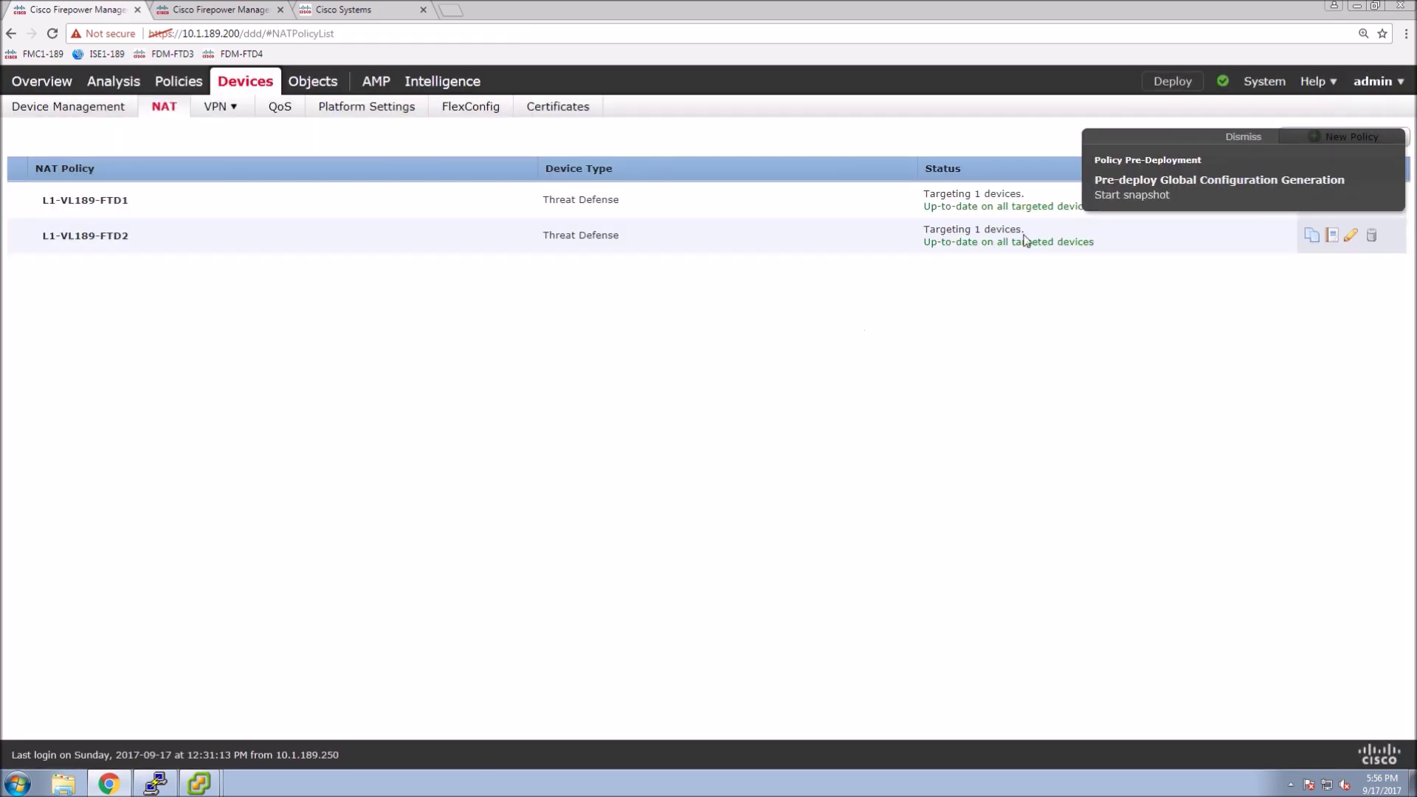
left_click(1240, 137)
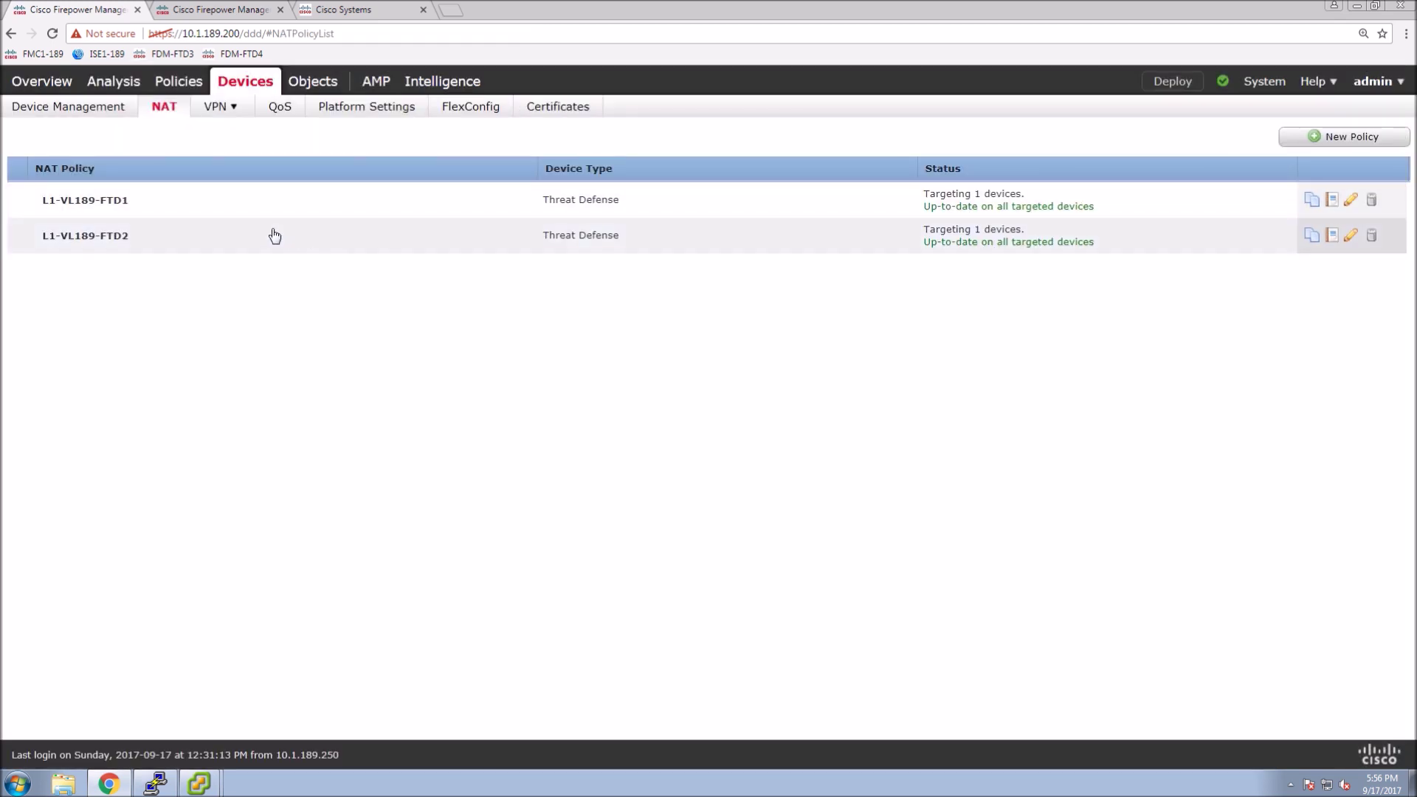
left_click(1351, 199)
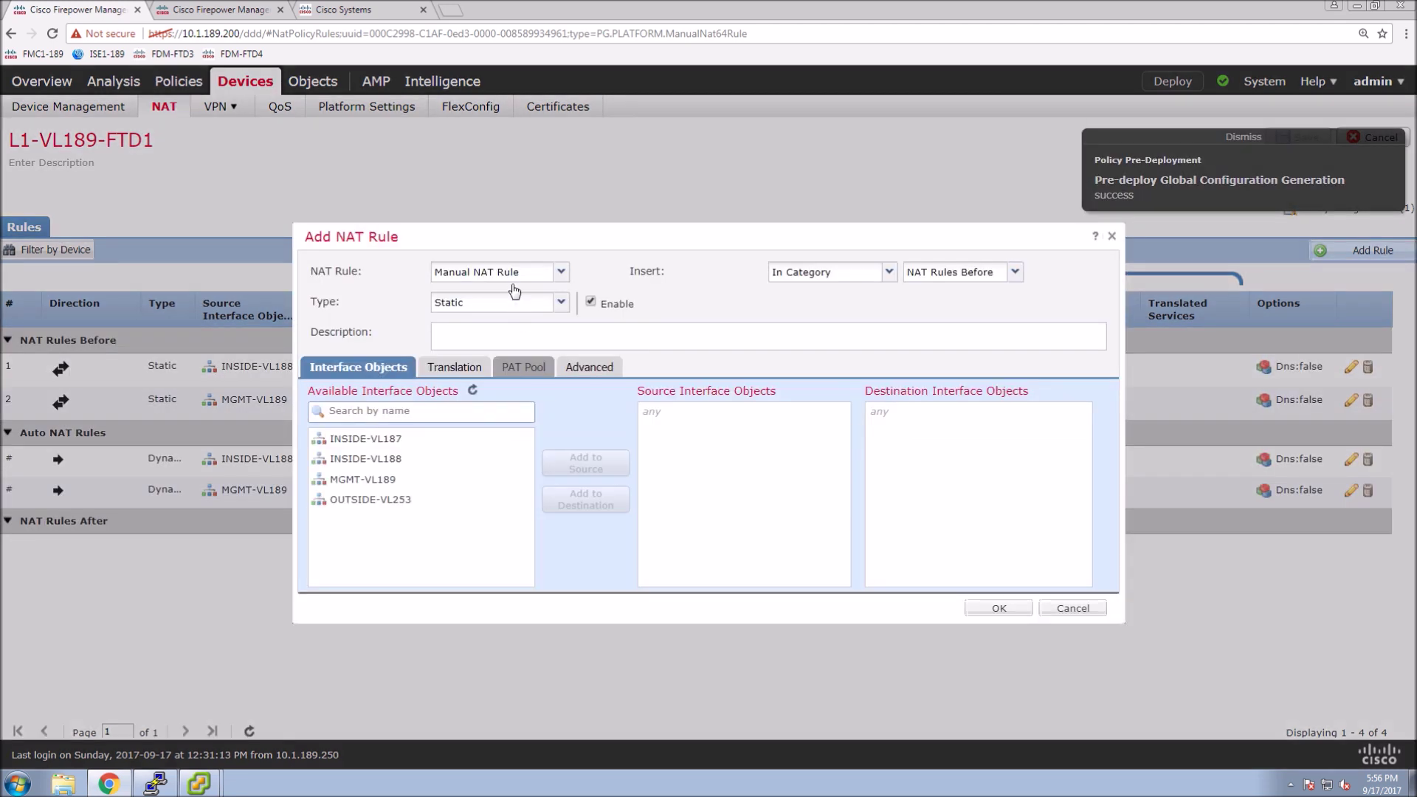
left_click(937, 283)
left_click(948, 293)
left_click(889, 275)
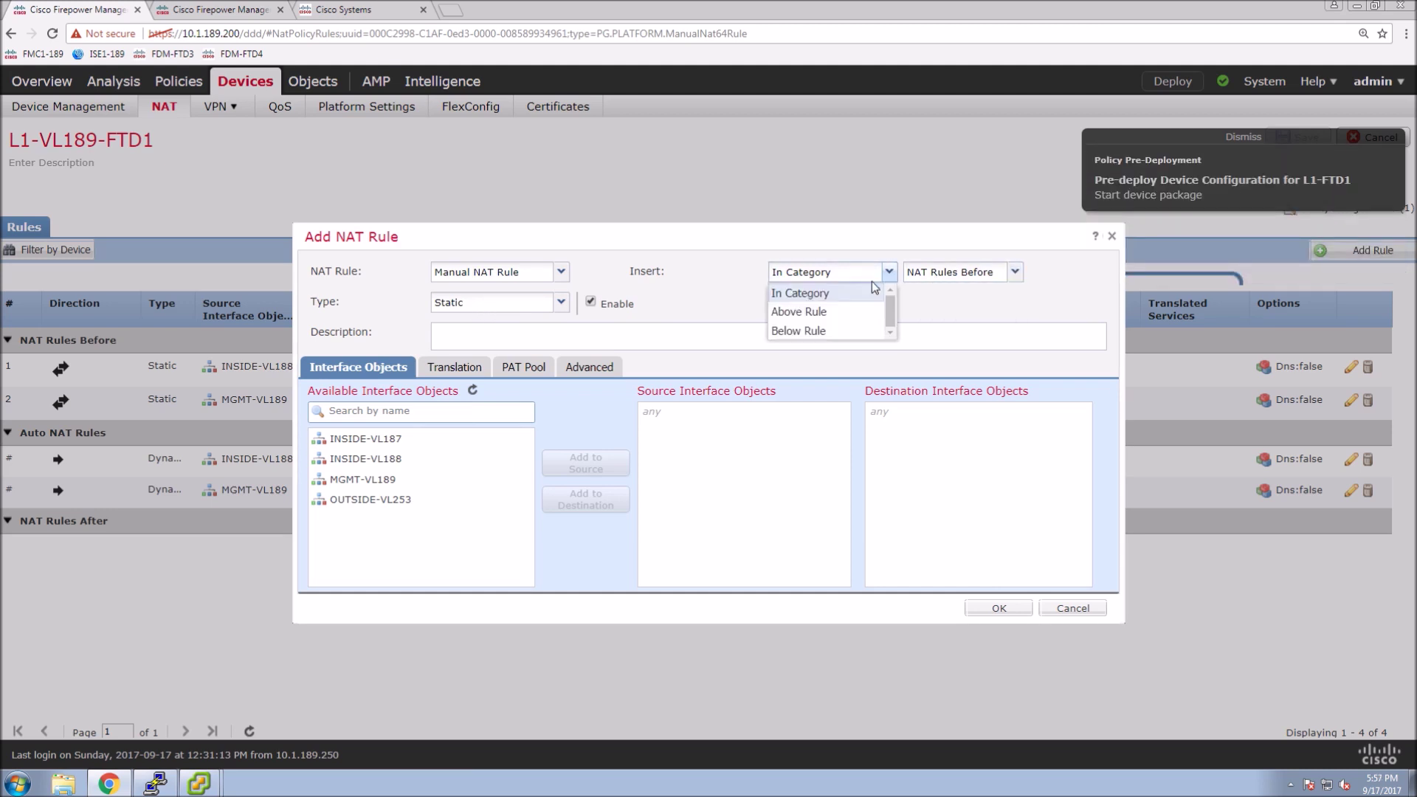
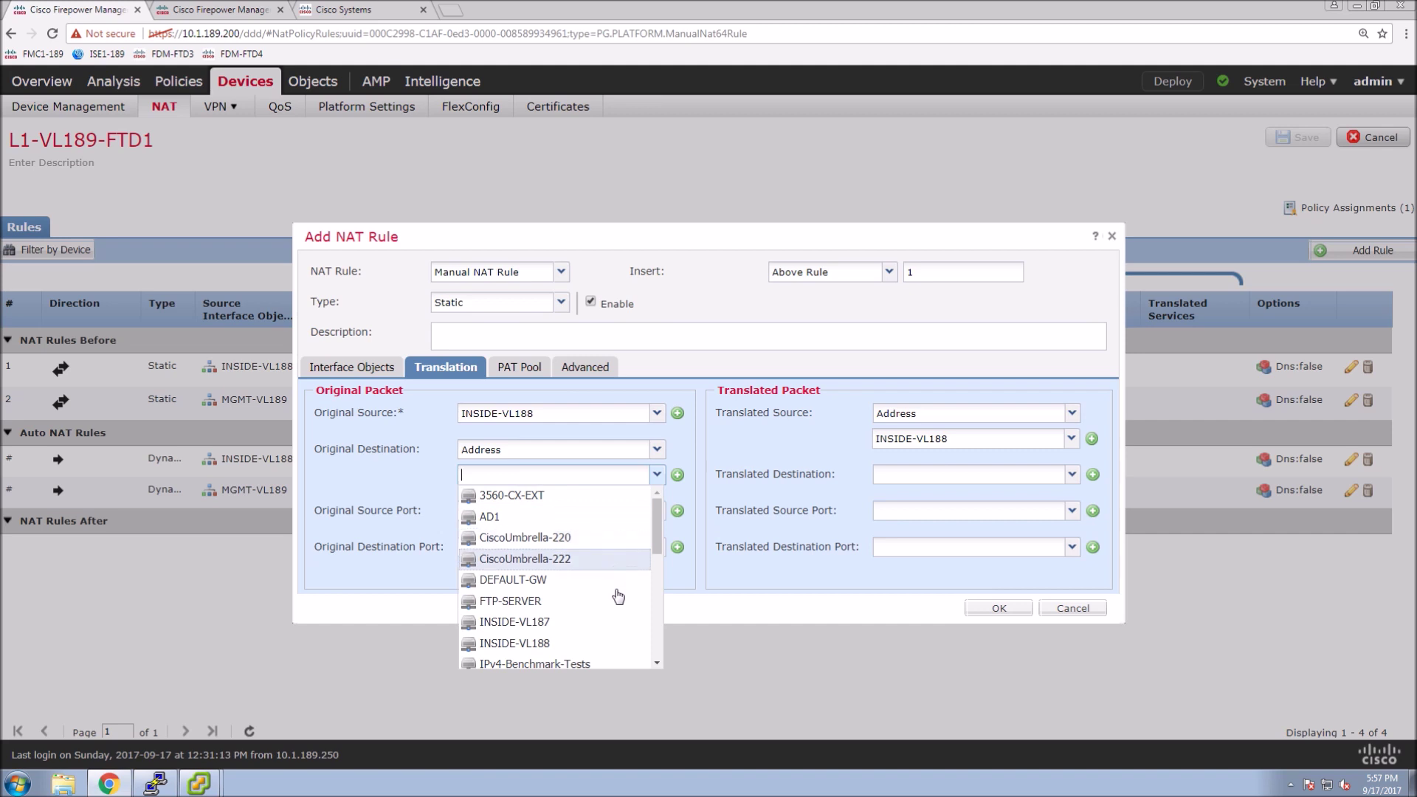
scroll(616, 601, "down", 2)
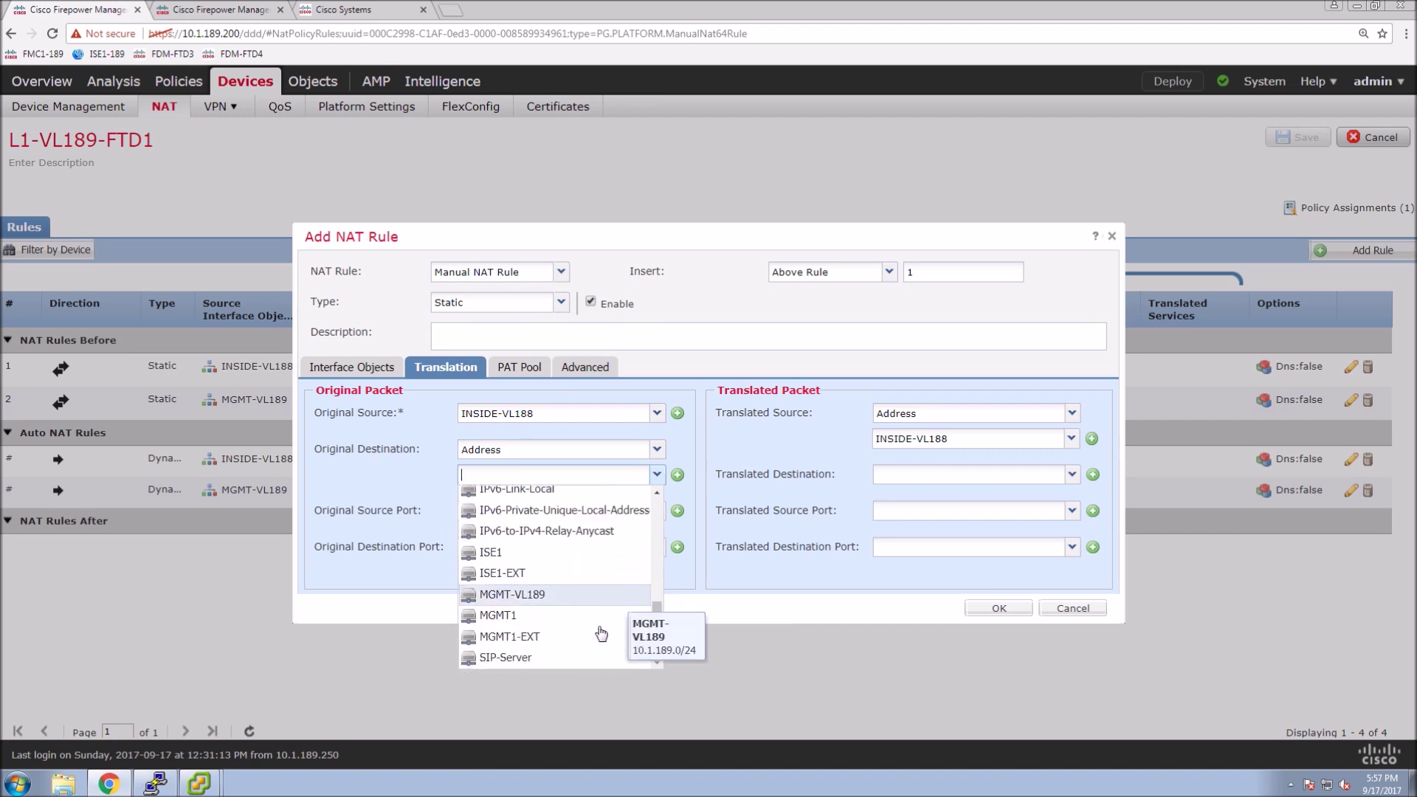
From the Original Destination field, create and save network object RA-VPN-NET for 172.16.16.0/24
left_click(677, 476)
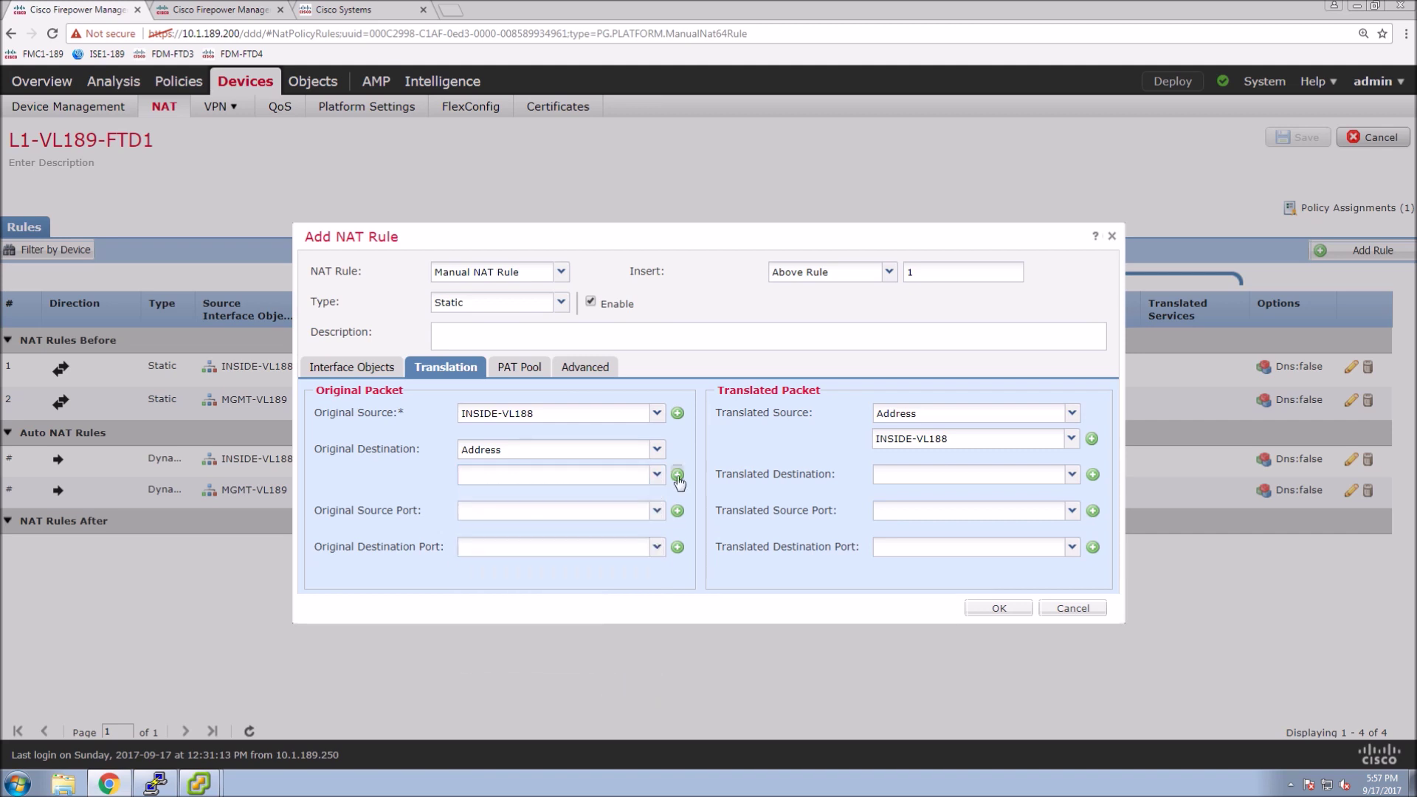
left_click(678, 476)
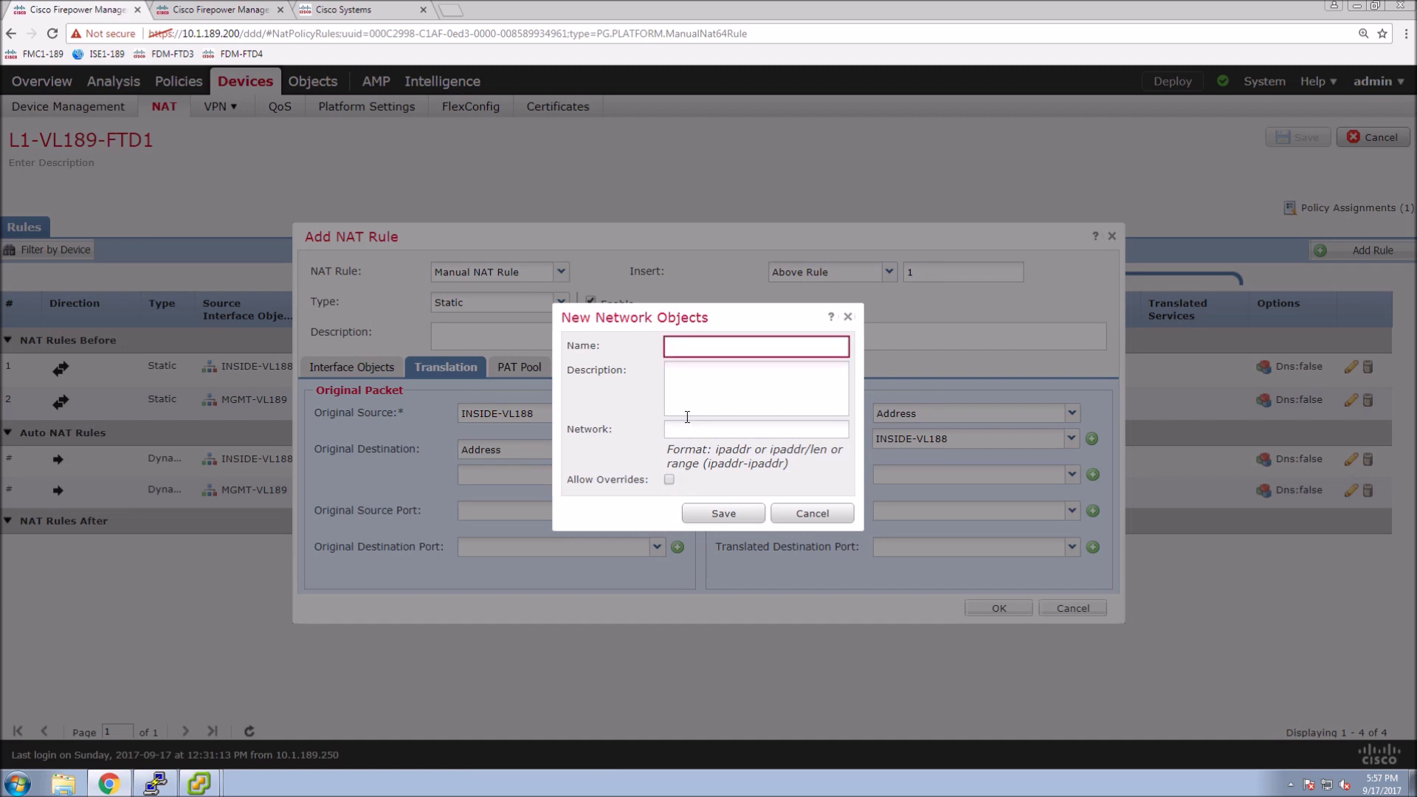
left_click(682, 346)
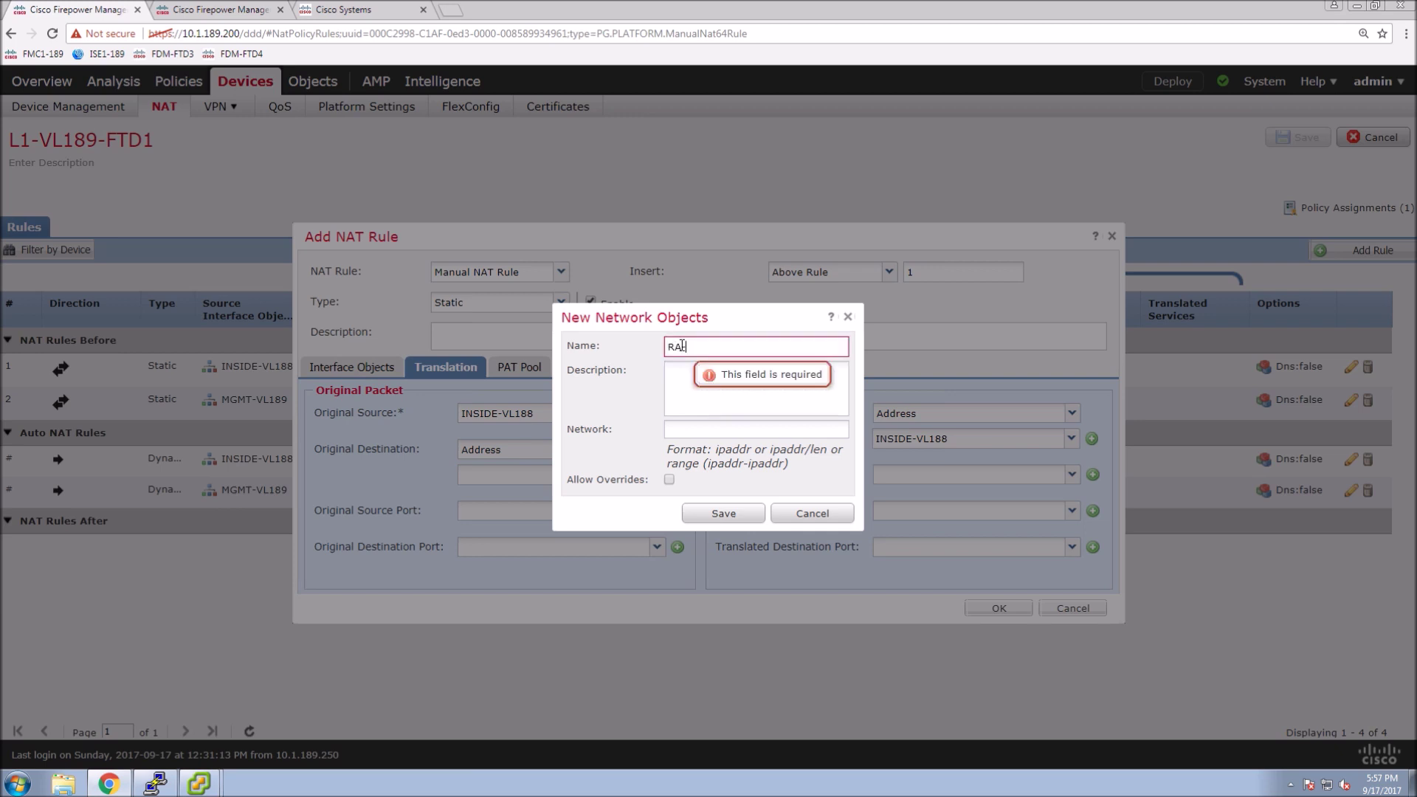
type("RA-VPN-NET")
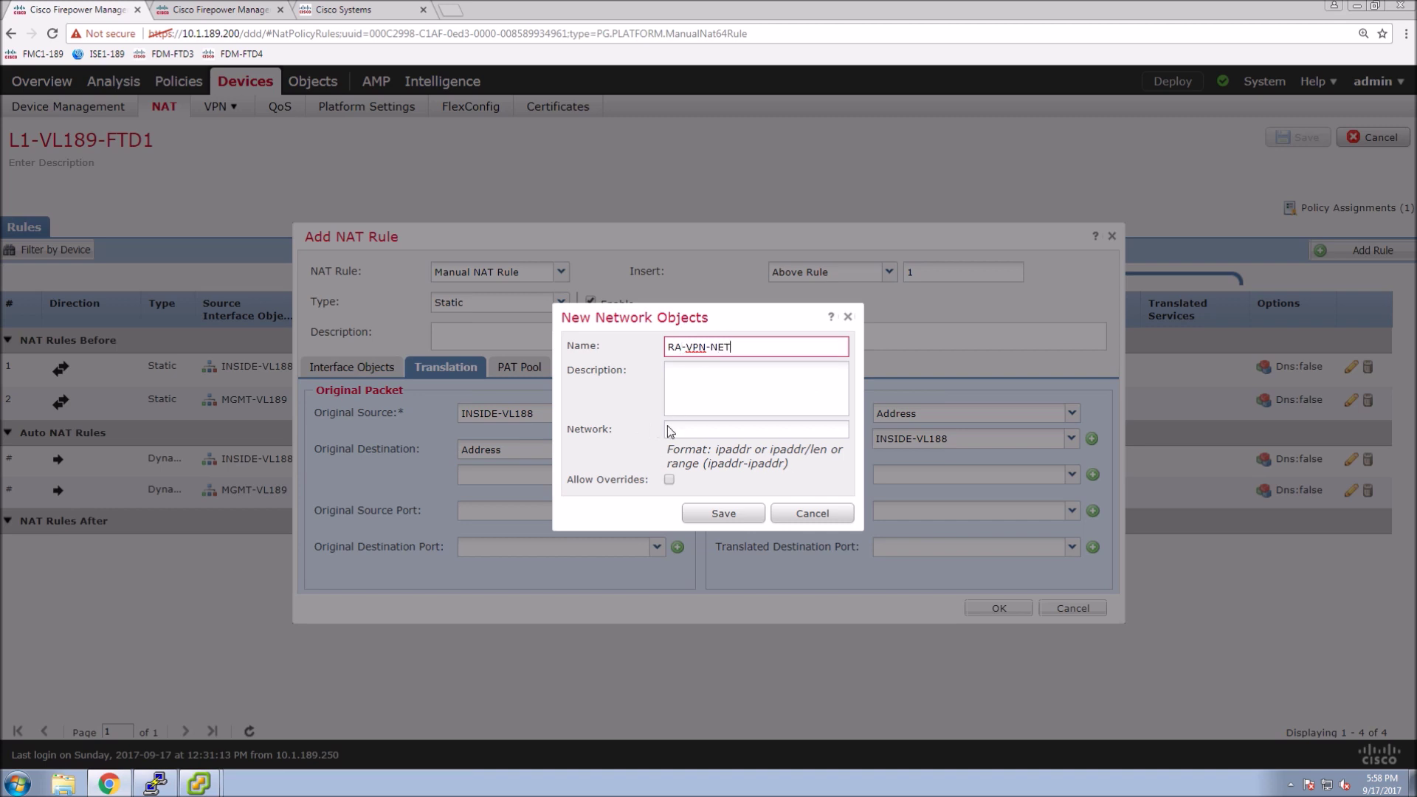
left_click(685, 429)
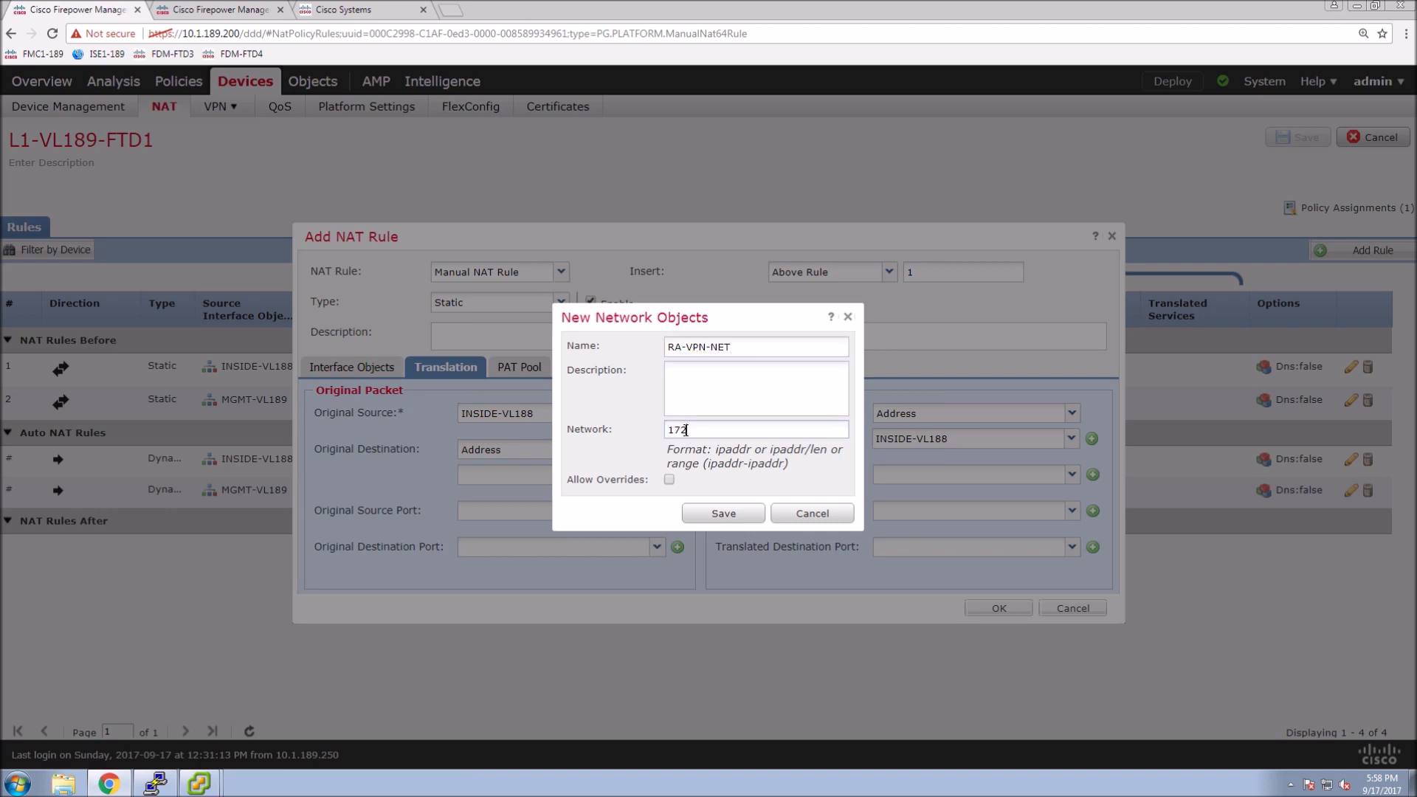
type("172.16.16.0/24")
left_click(710, 516)
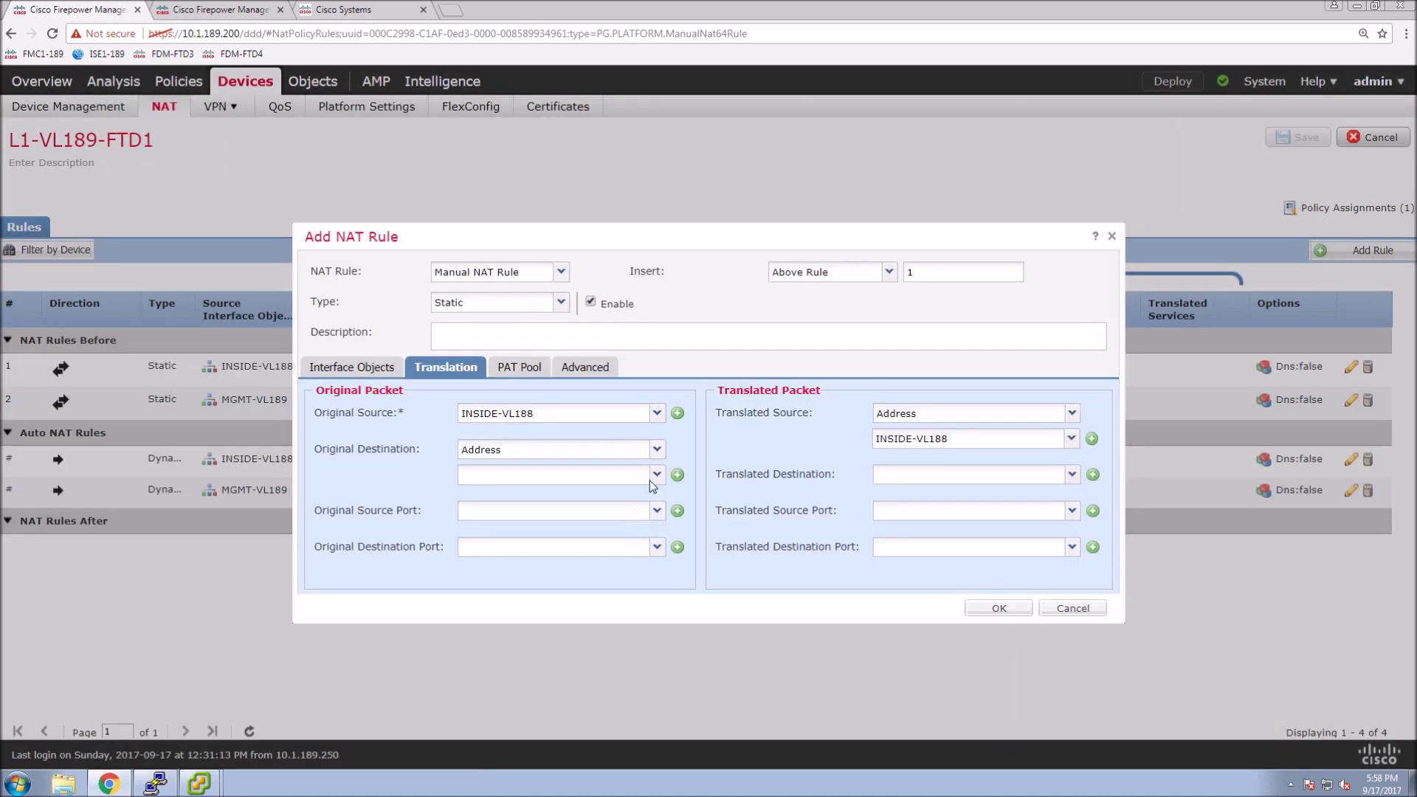
Set RA-VPN-NET as both the original and translated destination of the NAT rule
left_click(656, 475)
scroll(561, 591, "down", 3)
left_click(511, 637)
left_click(1072, 474)
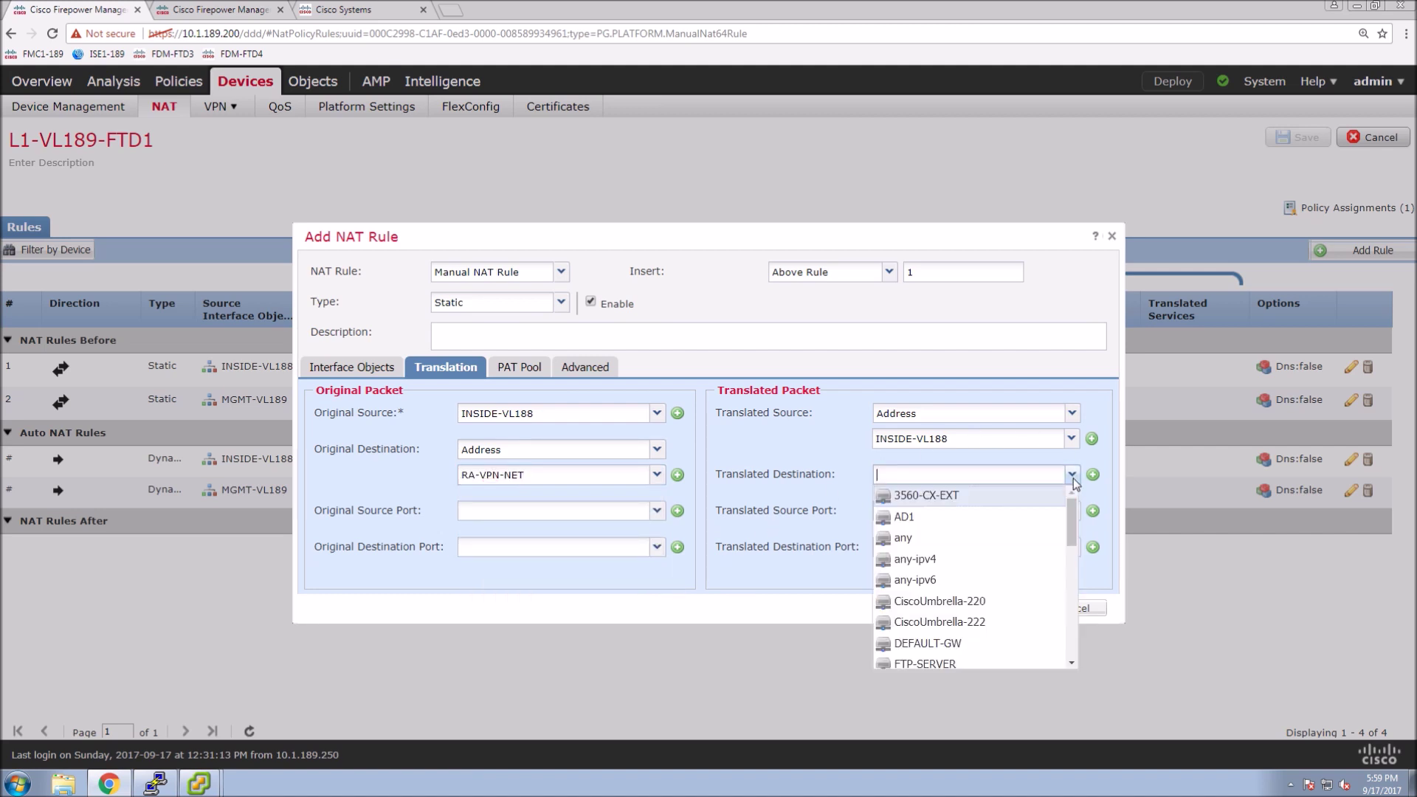
left_click_drag(1073, 535, 1091, 668)
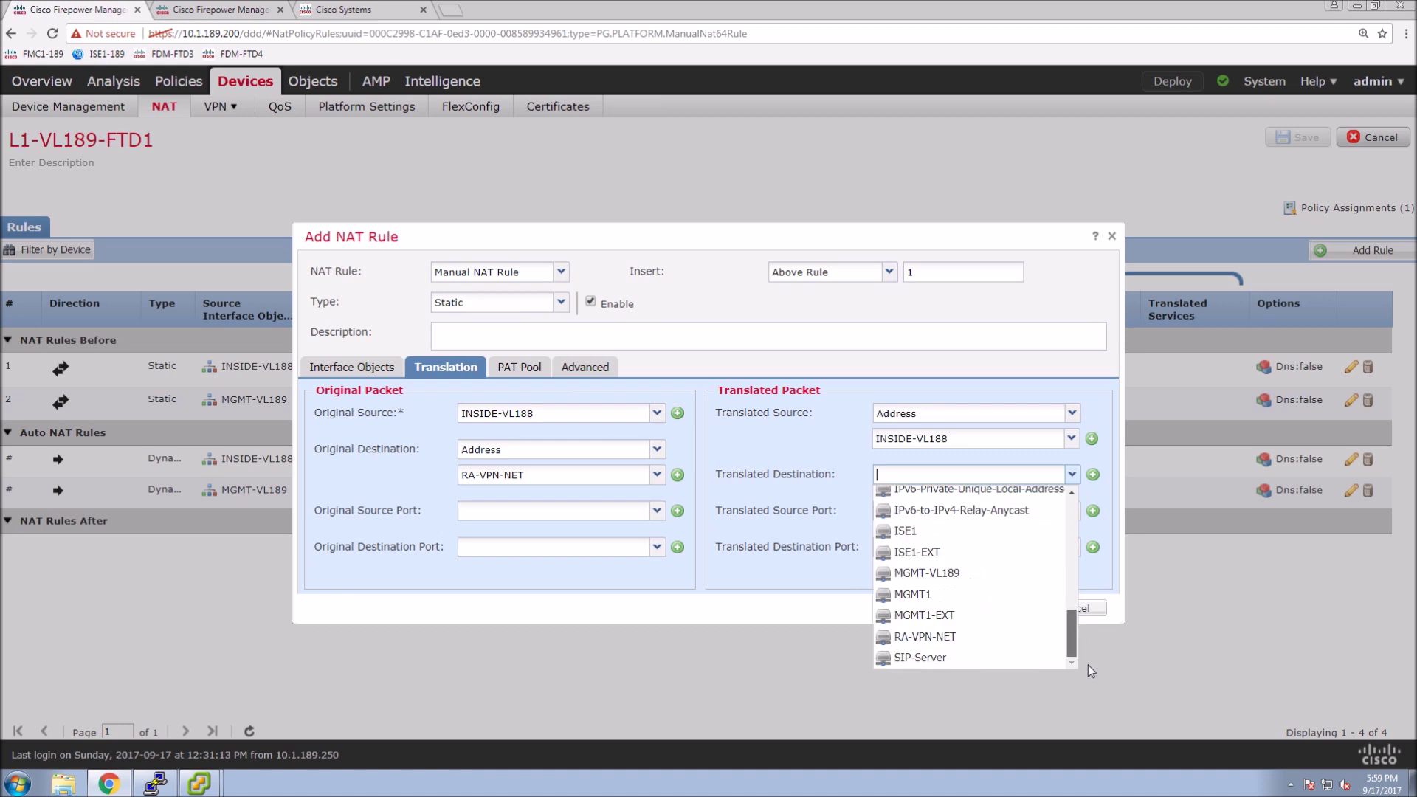
left_click(954, 649)
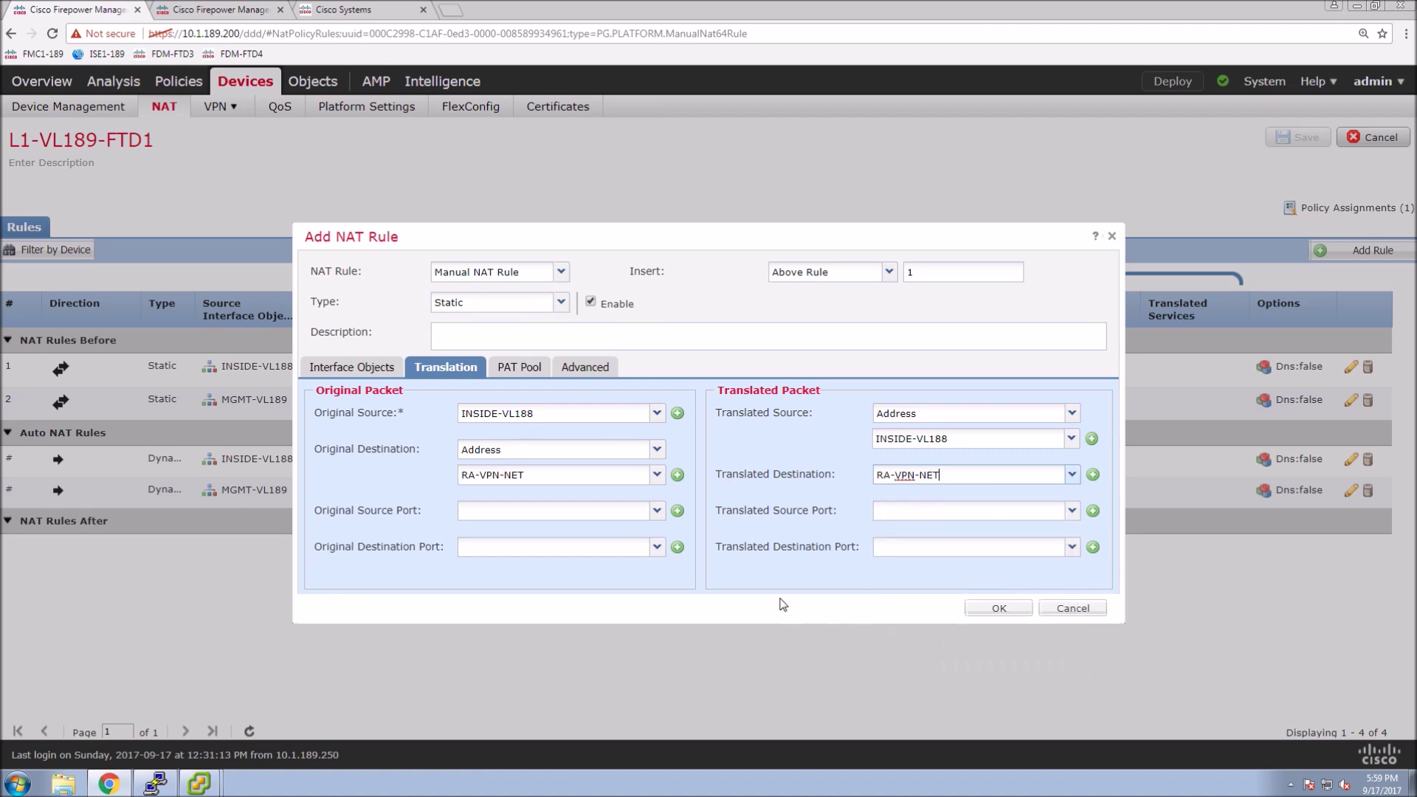
Add the NAT rule and save the NAT policy
left_click(998, 608)
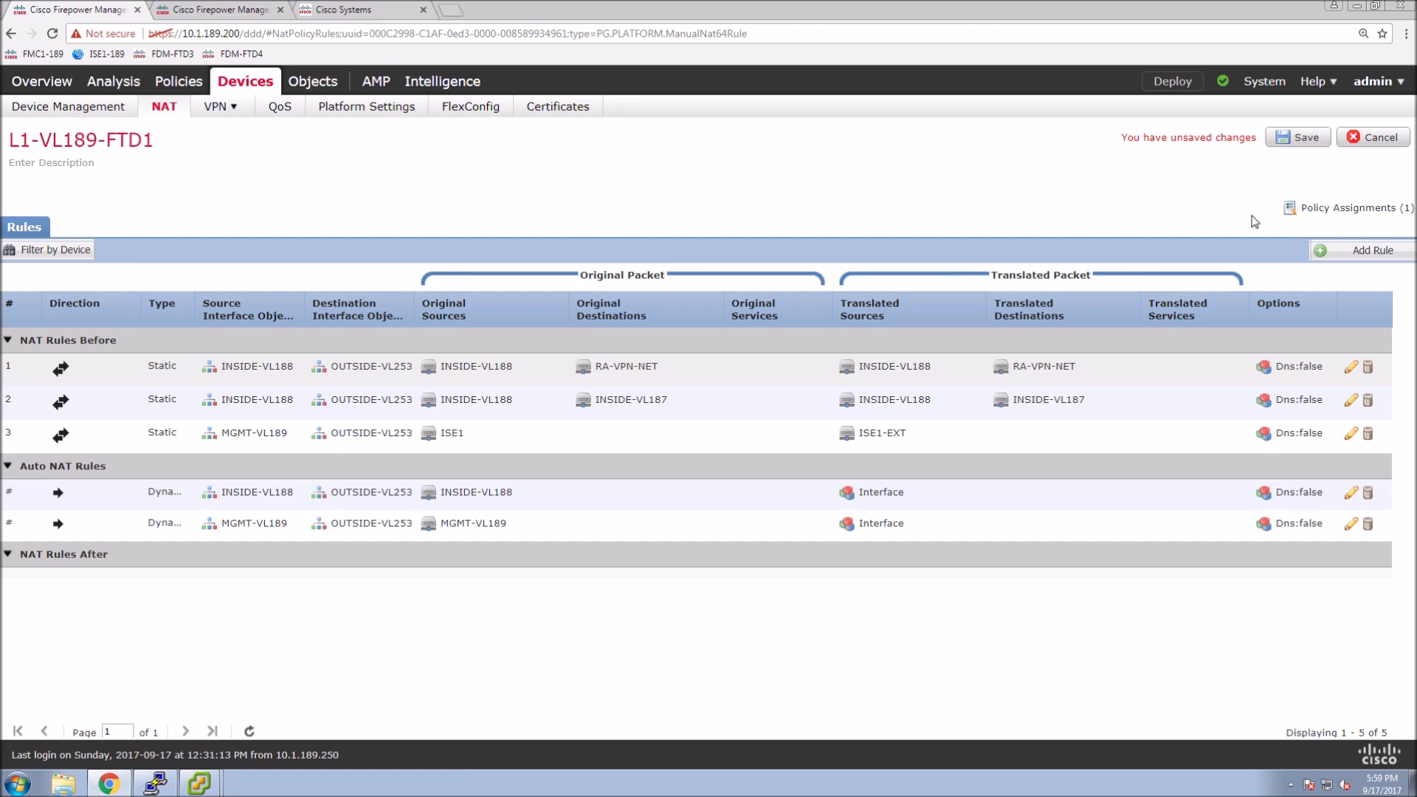
left_click(1302, 139)
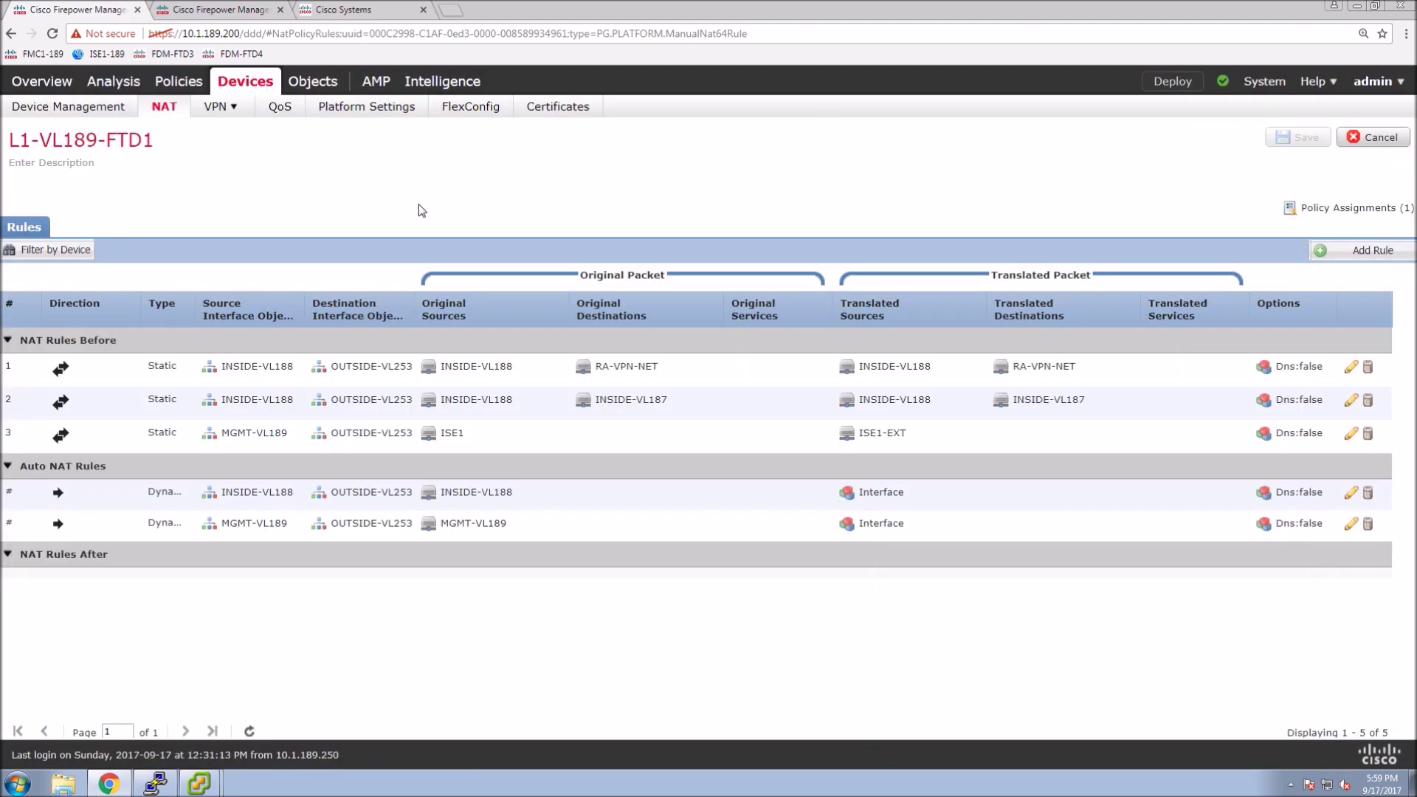
mouse_move(181, 87)
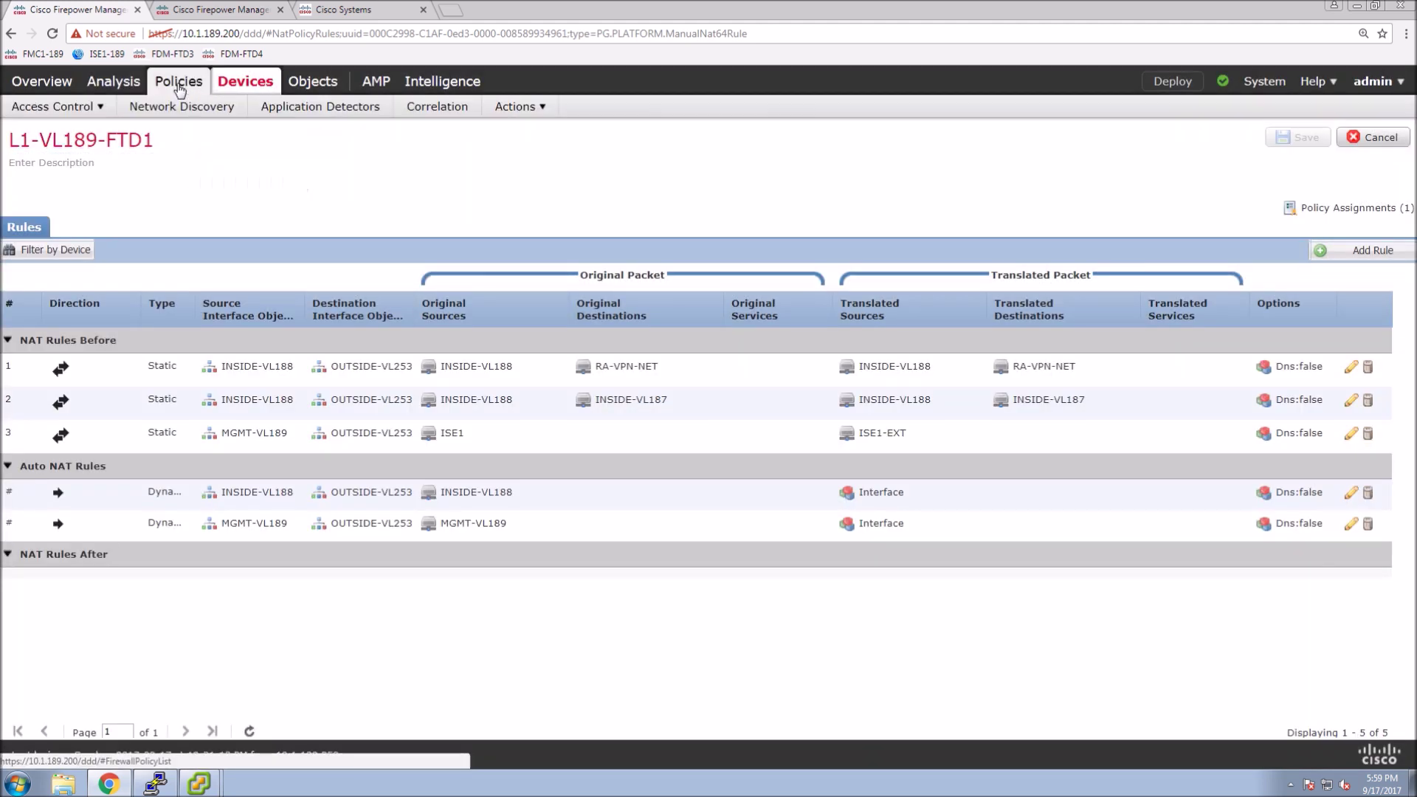
Edit access policy L1-Access-Policy-FTD1 from Access Control and start a new rule
left_click(74, 108)
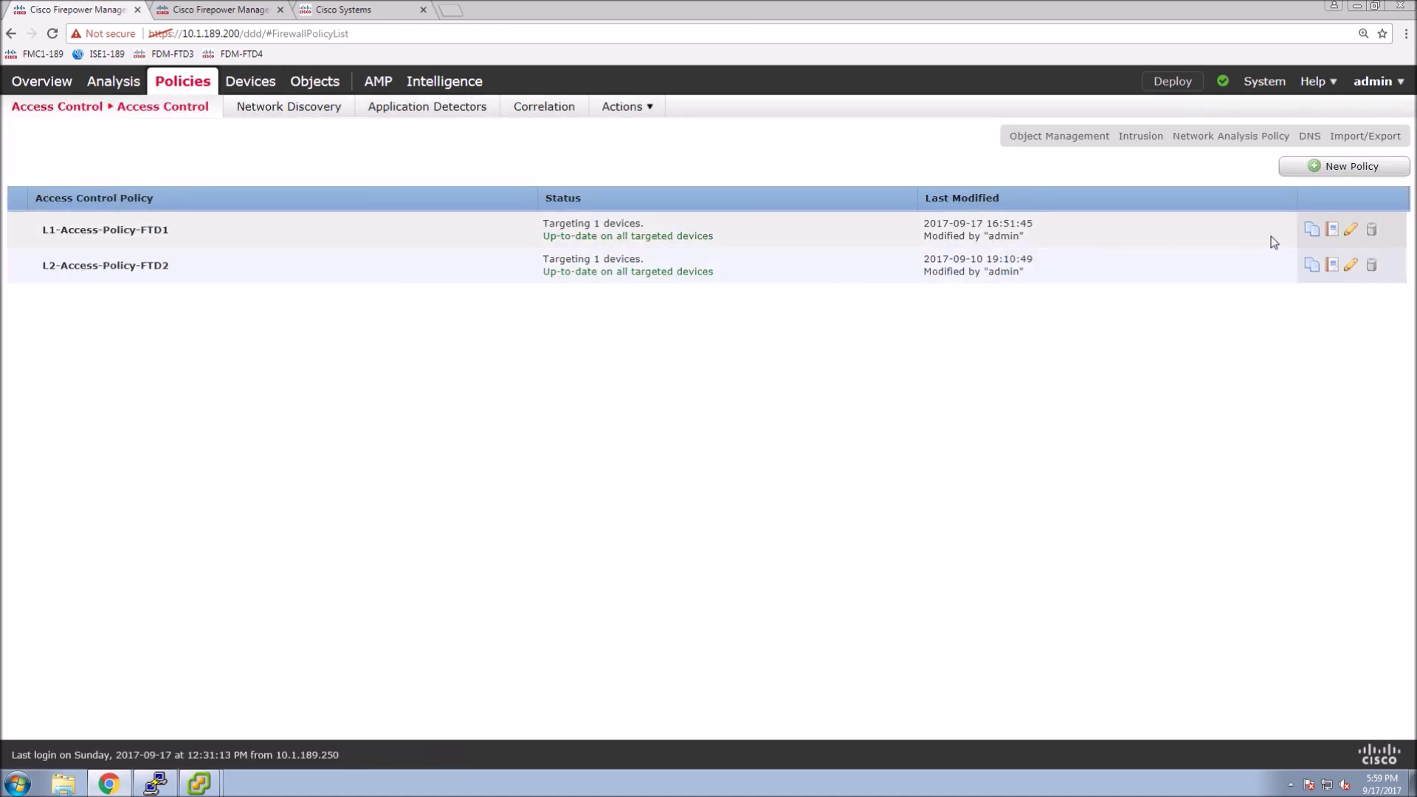
left_click(1351, 230)
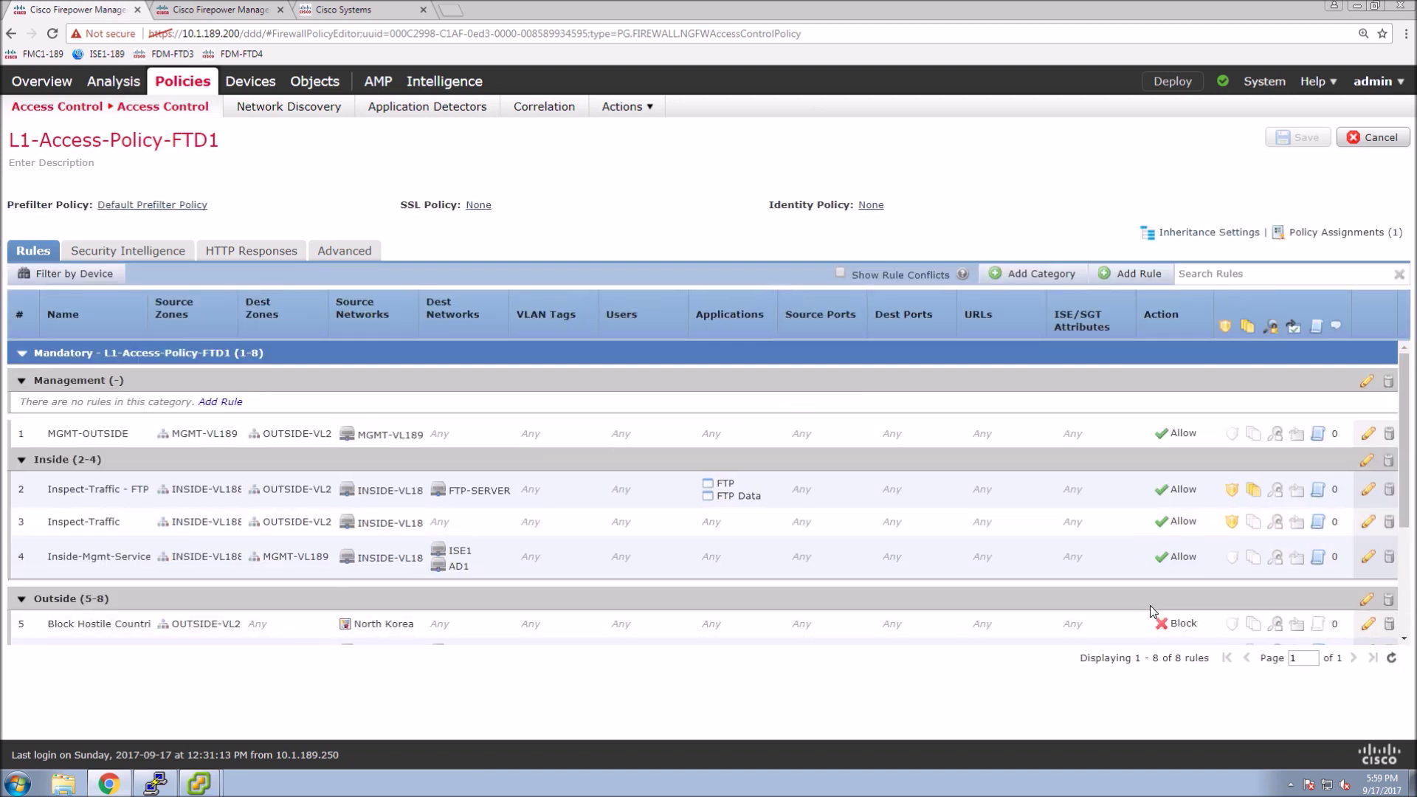
left_click(1136, 275)
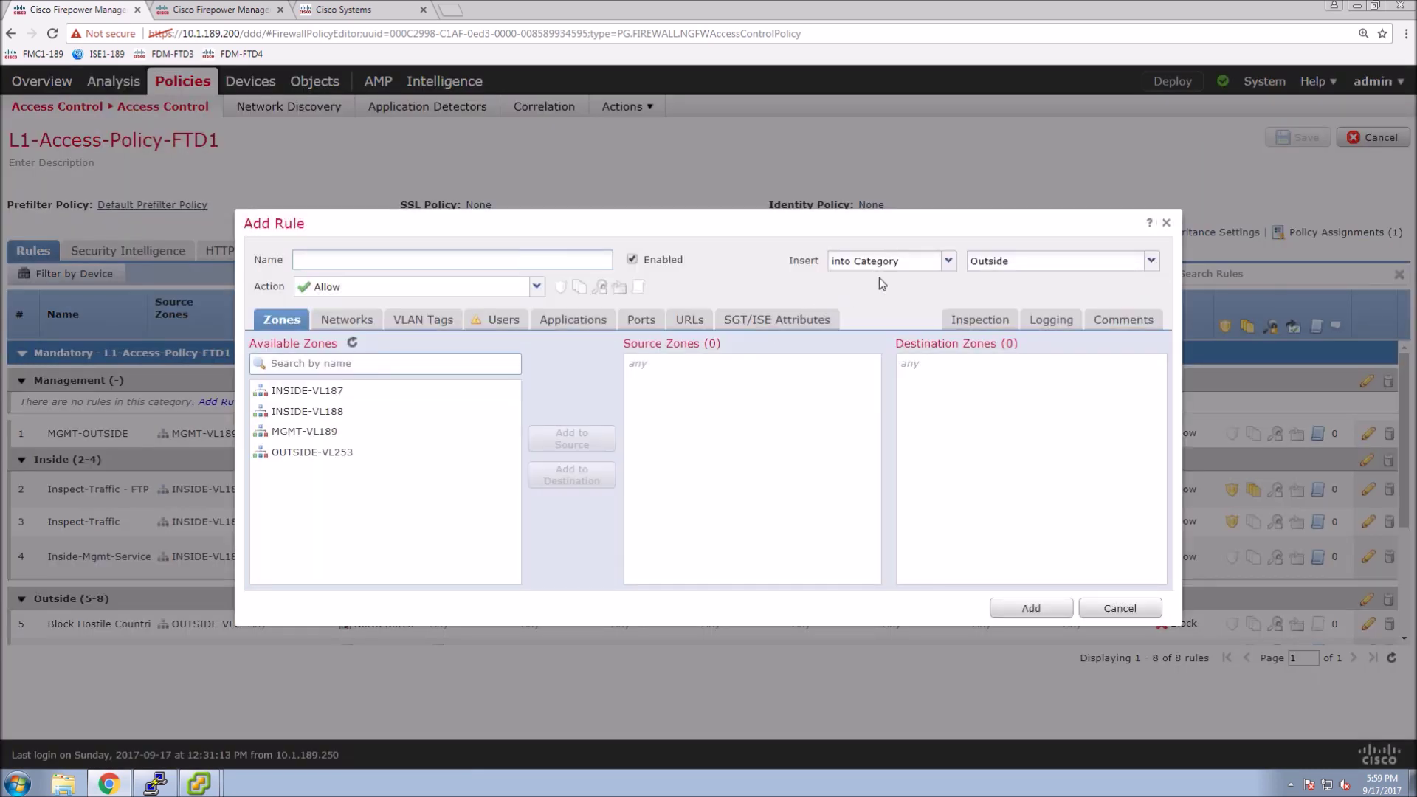
Name the rule RA-VPN-Allow in its category, with source zone OUTSIDE-VL253 and destination zone INSIDE-VL188
left_click(948, 261)
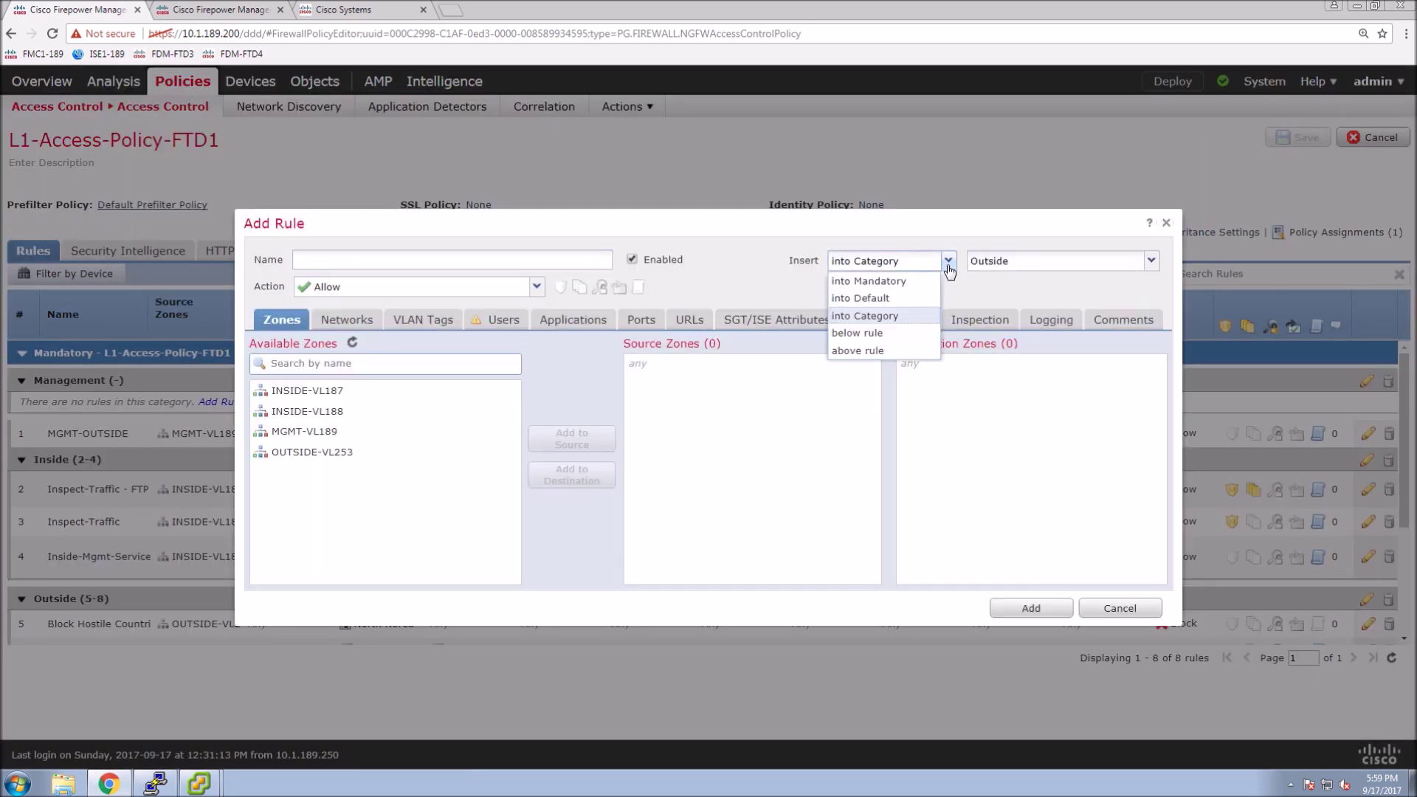
left_click(865, 316)
left_click(339, 258)
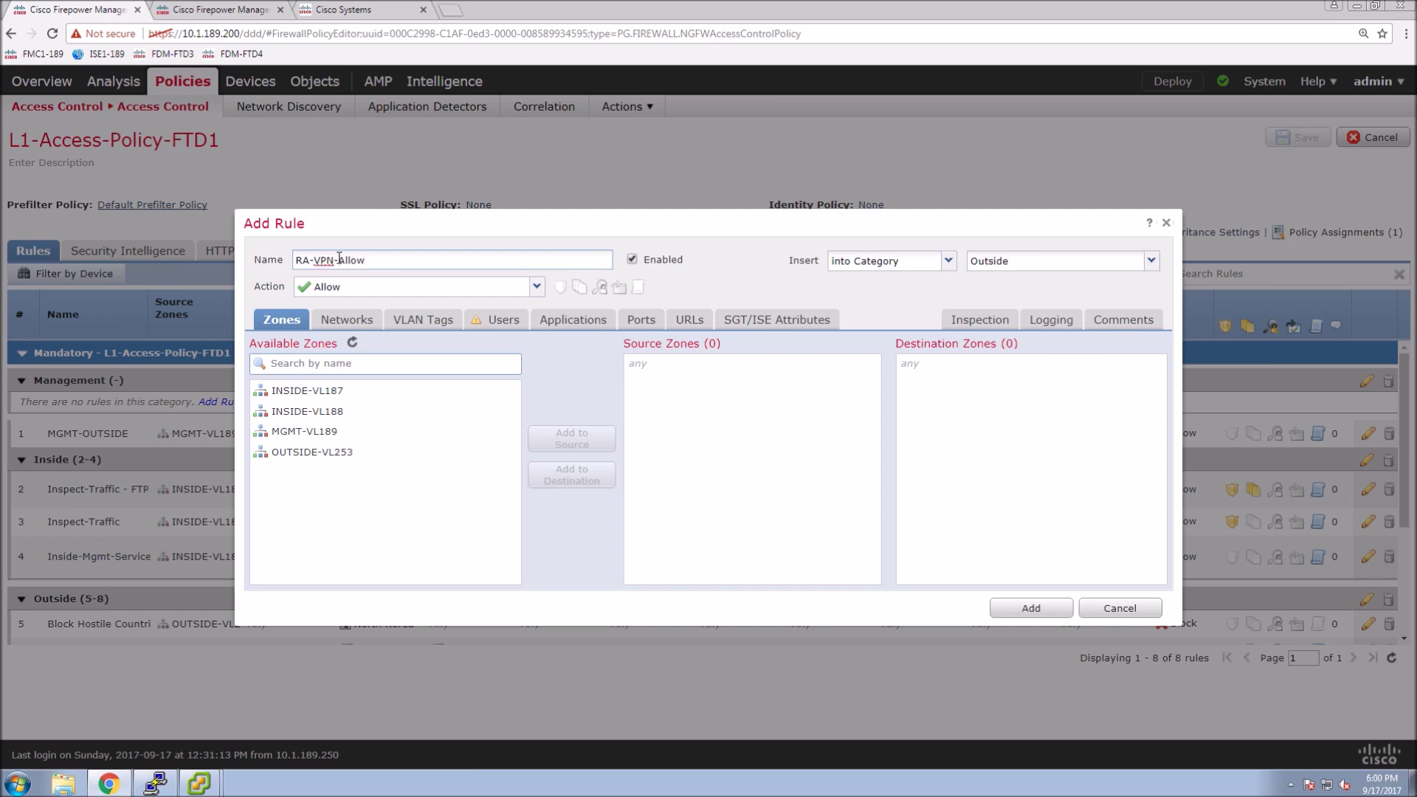
left_click(303, 451)
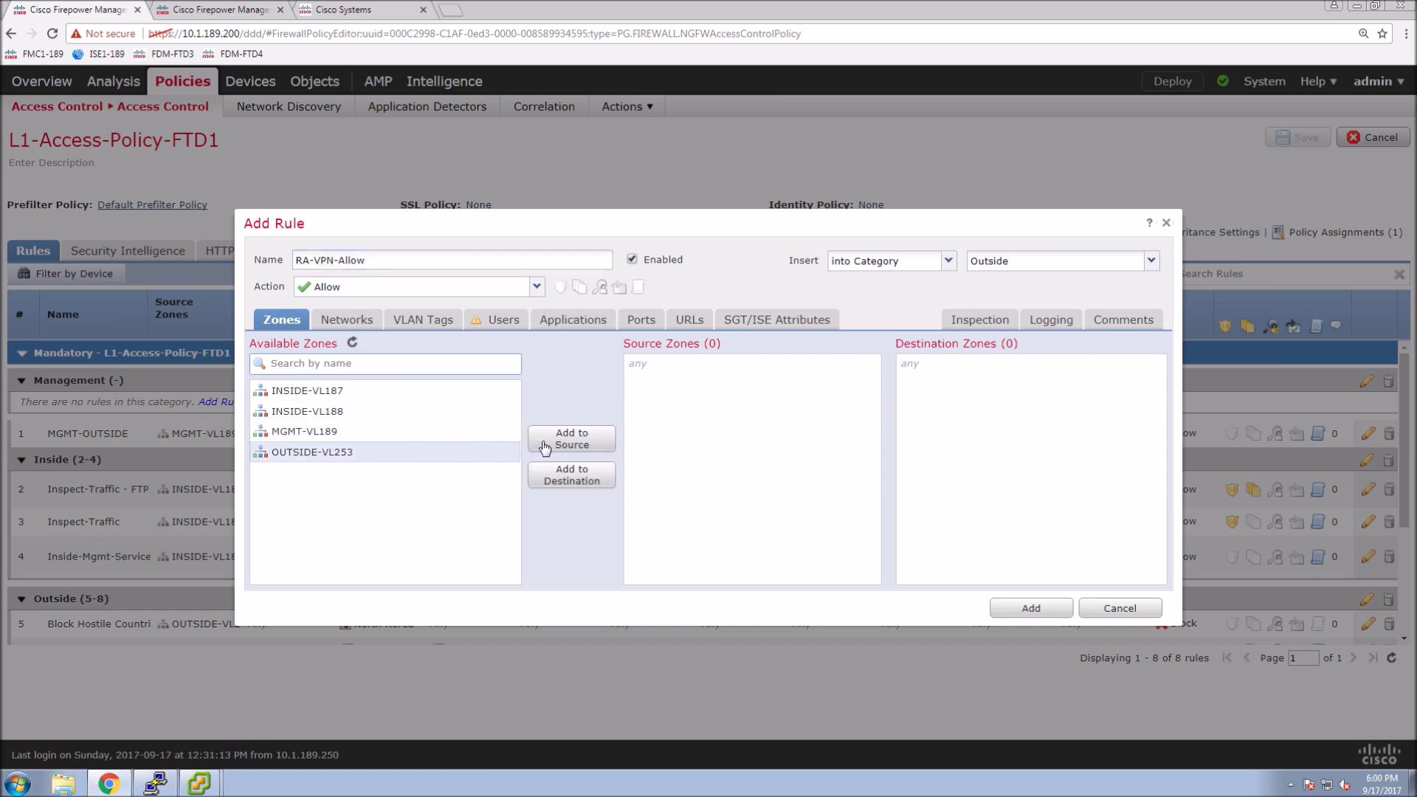
left_click(571, 439)
left_click(325, 411)
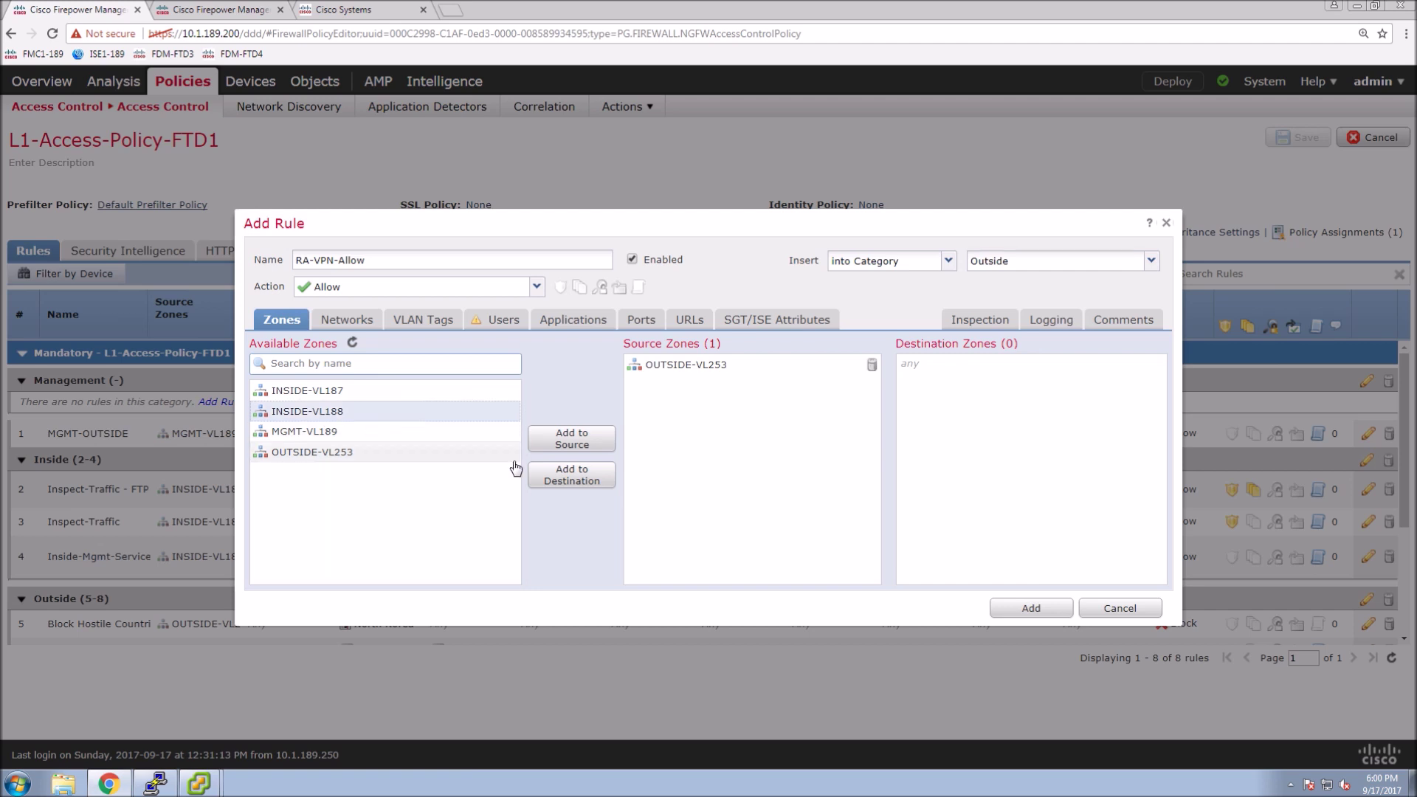
left_click(571, 479)
Set the rule's source network to RA-VPN-NET and destination network to INSIDE-VL188
left_click(329, 321)
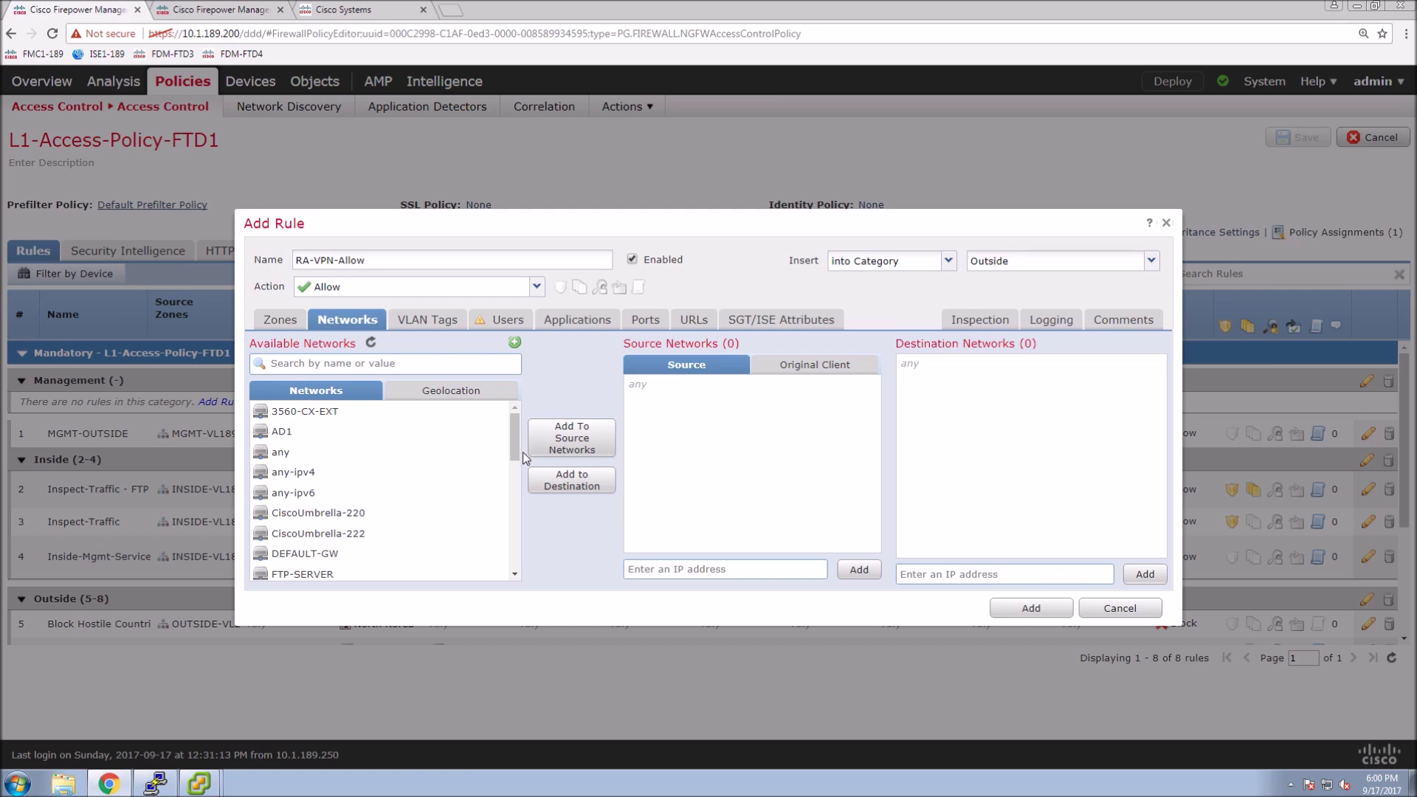
left_click_drag(516, 453, 516, 561)
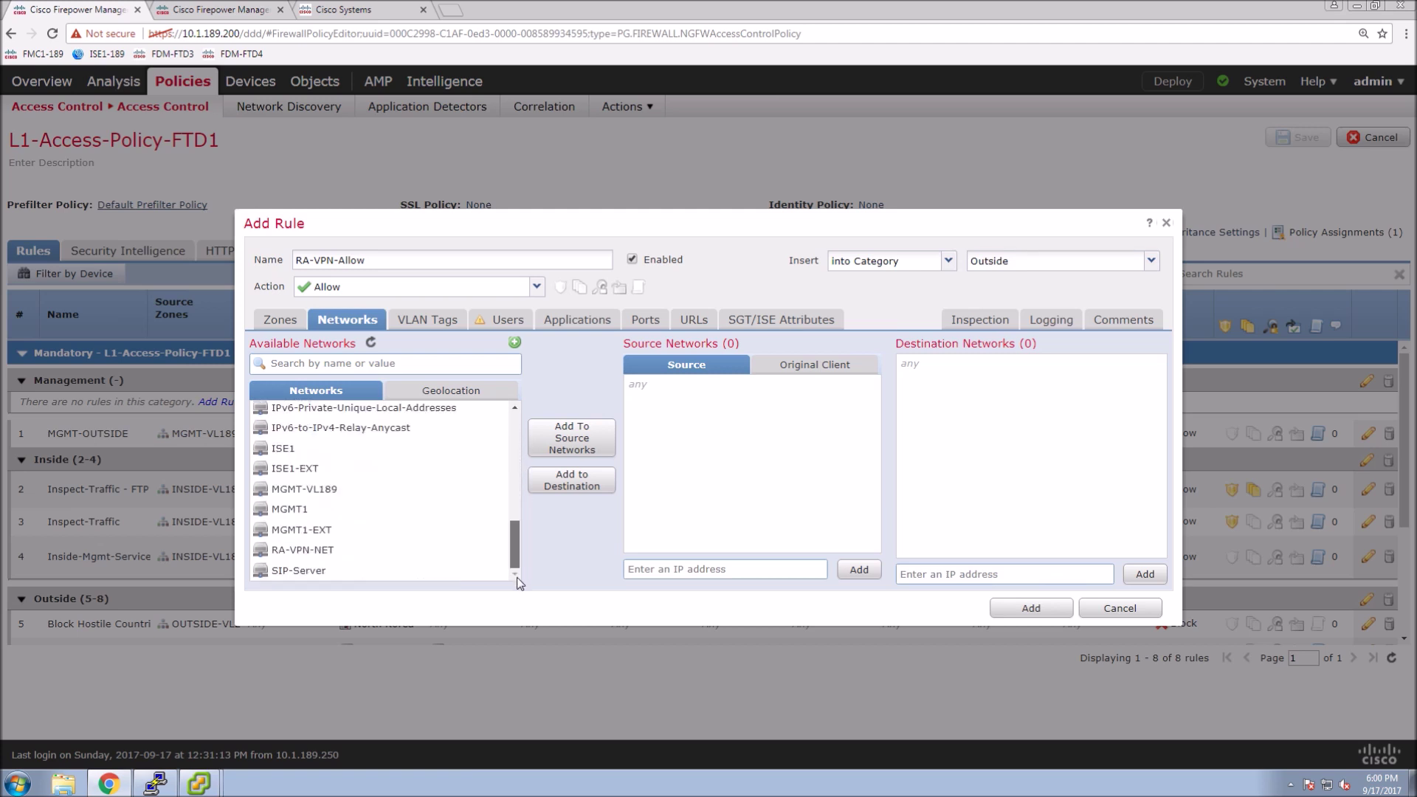
left_click(303, 550)
left_click(571, 438)
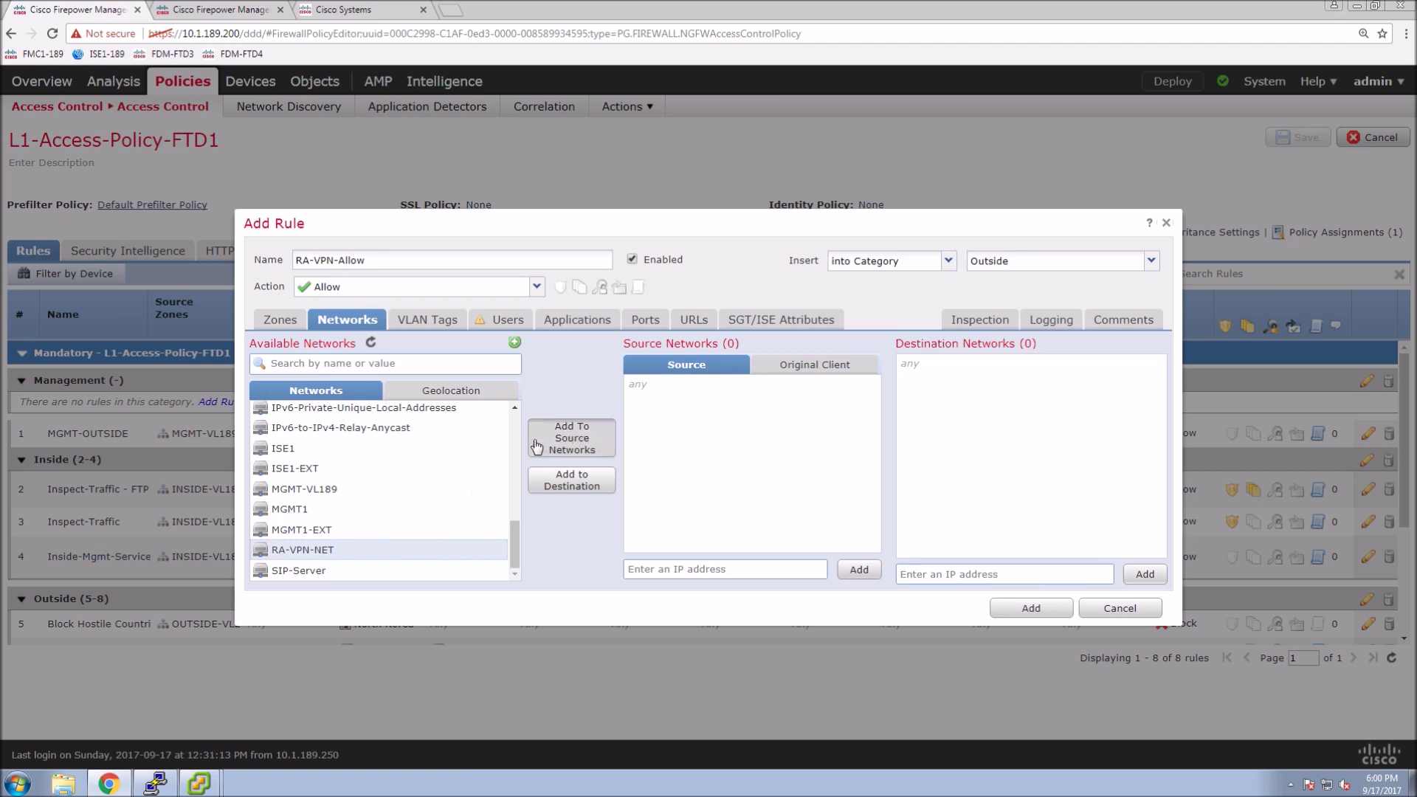
scroll(515, 436, "up", 10)
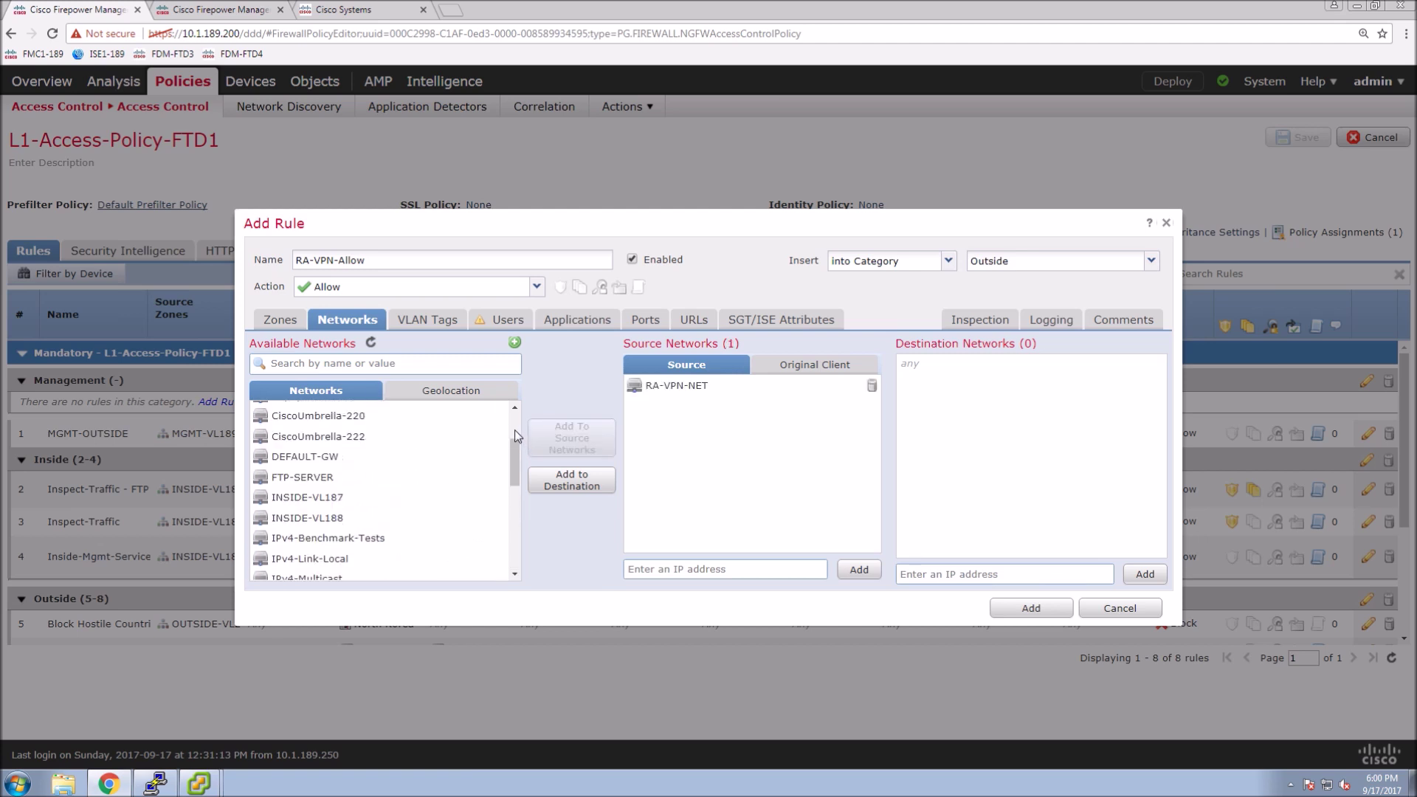
left_click(325, 517)
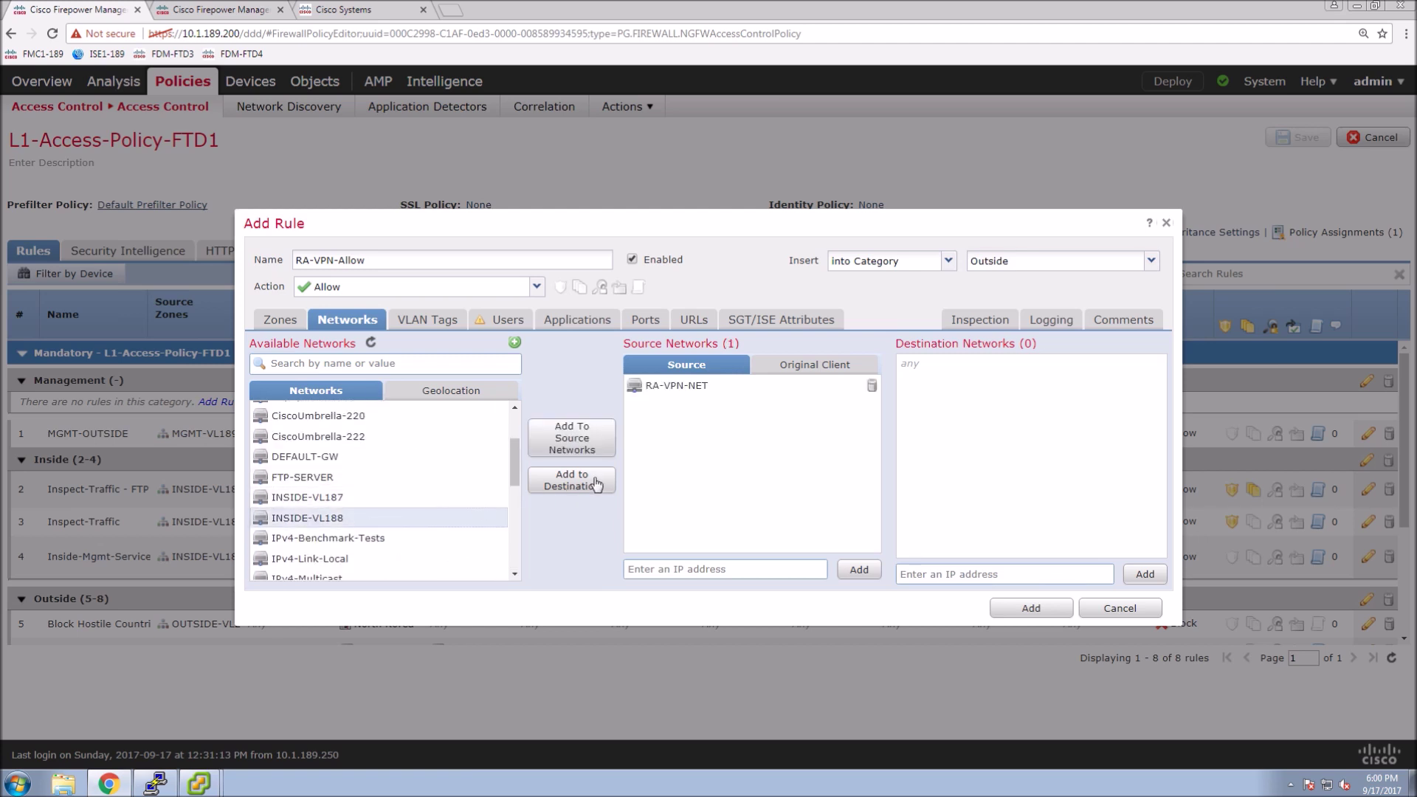
left_click(590, 479)
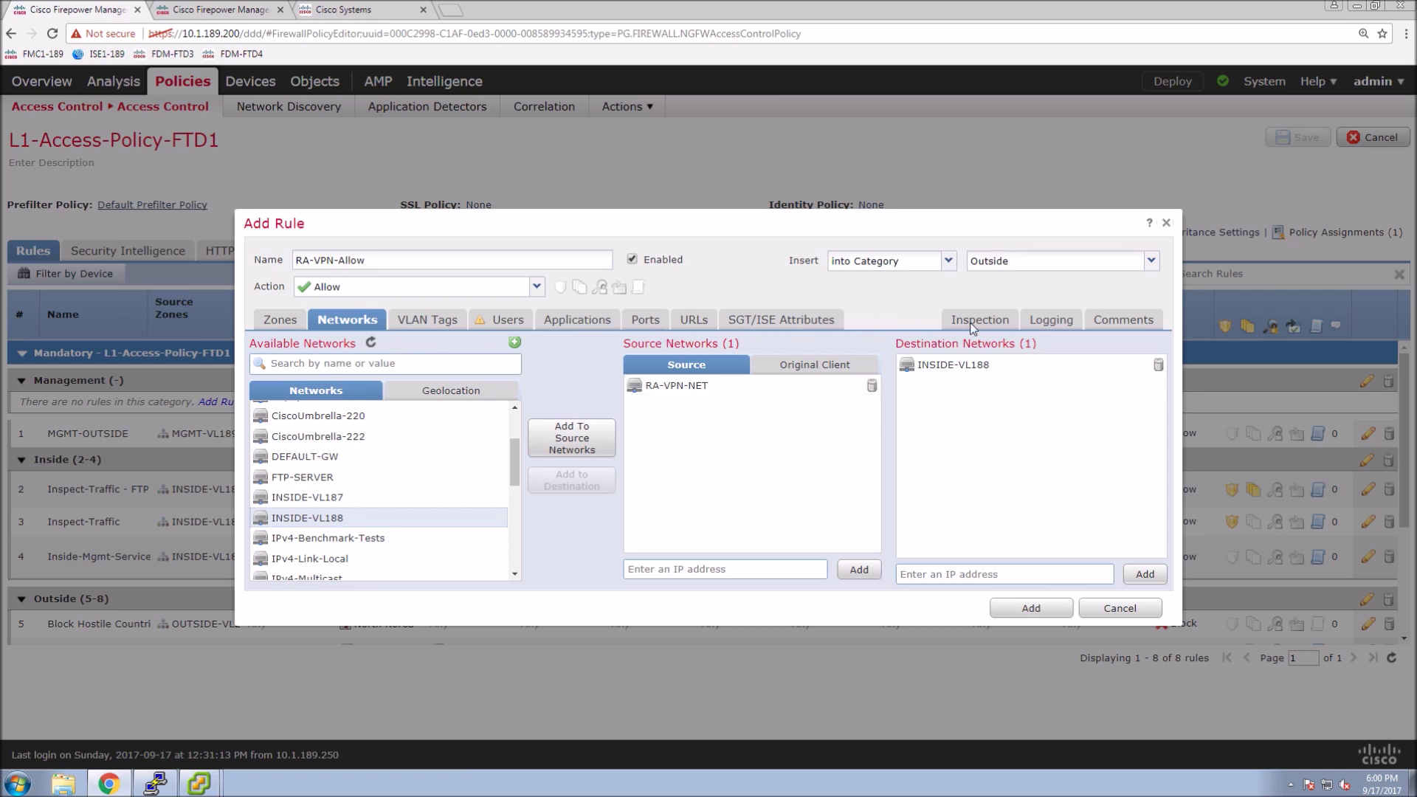
left_click(1050, 325)
double_click(254, 378)
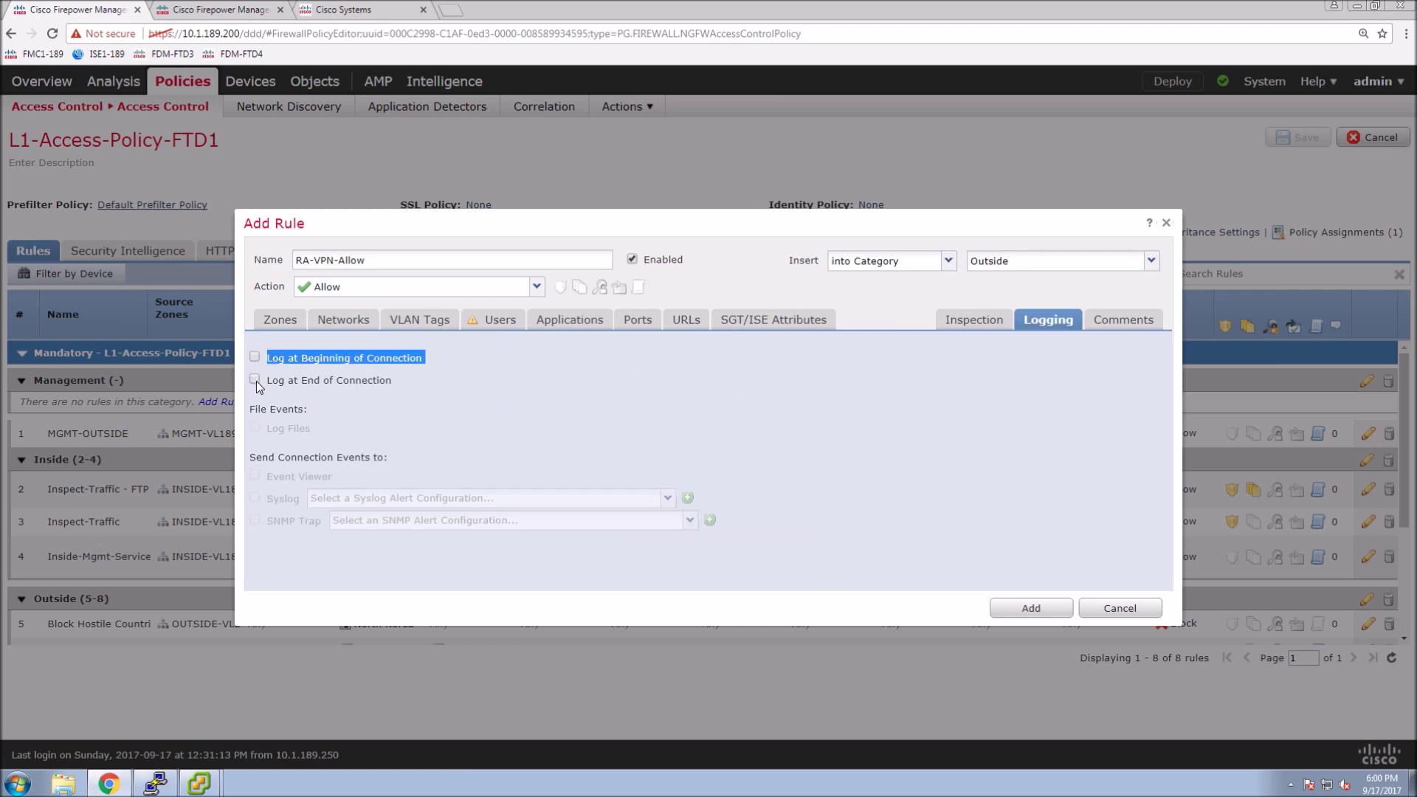
Enable Log at End of Connection, add RA-VPN-Allow, move it to rule 5 atop Outside, and save
left_click(254, 379)
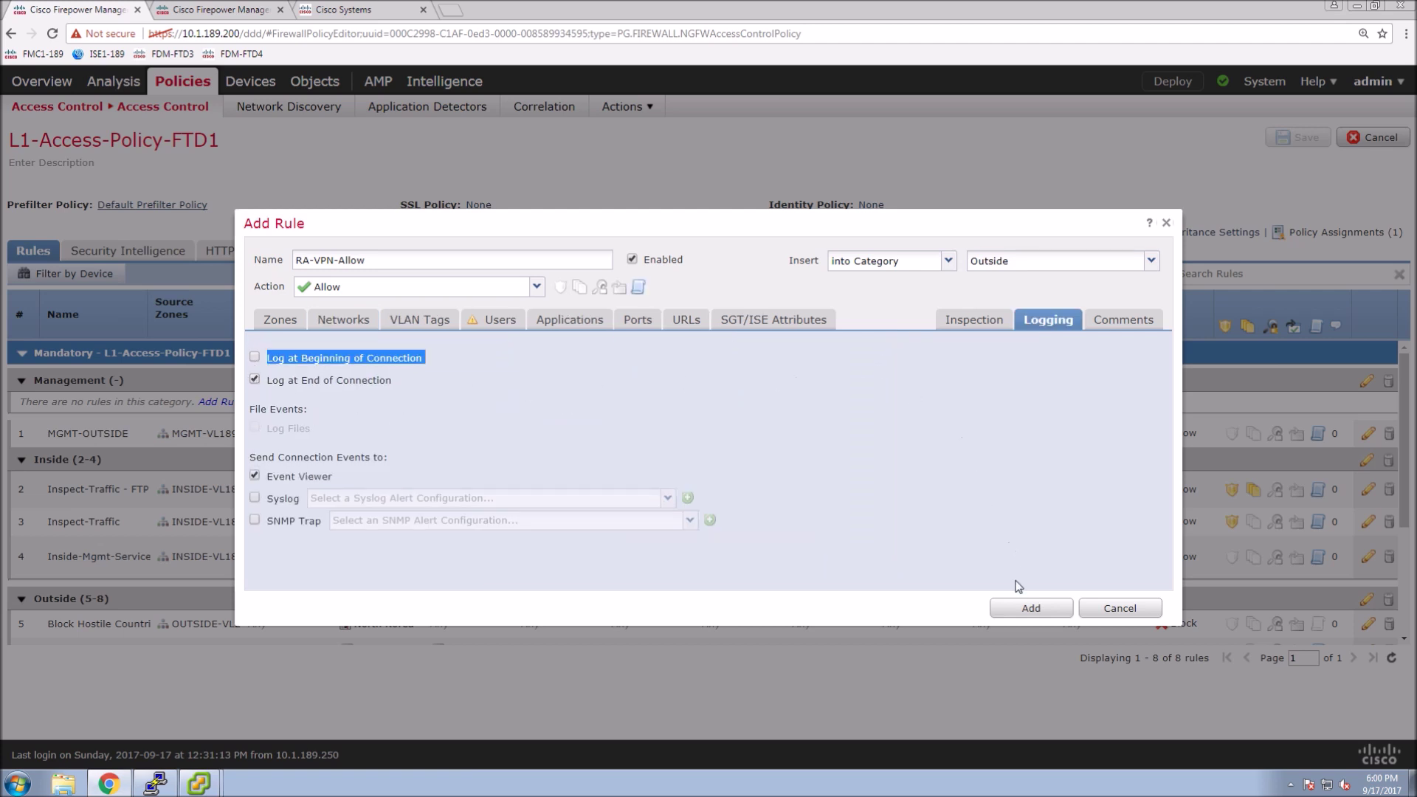
left_click(1028, 609)
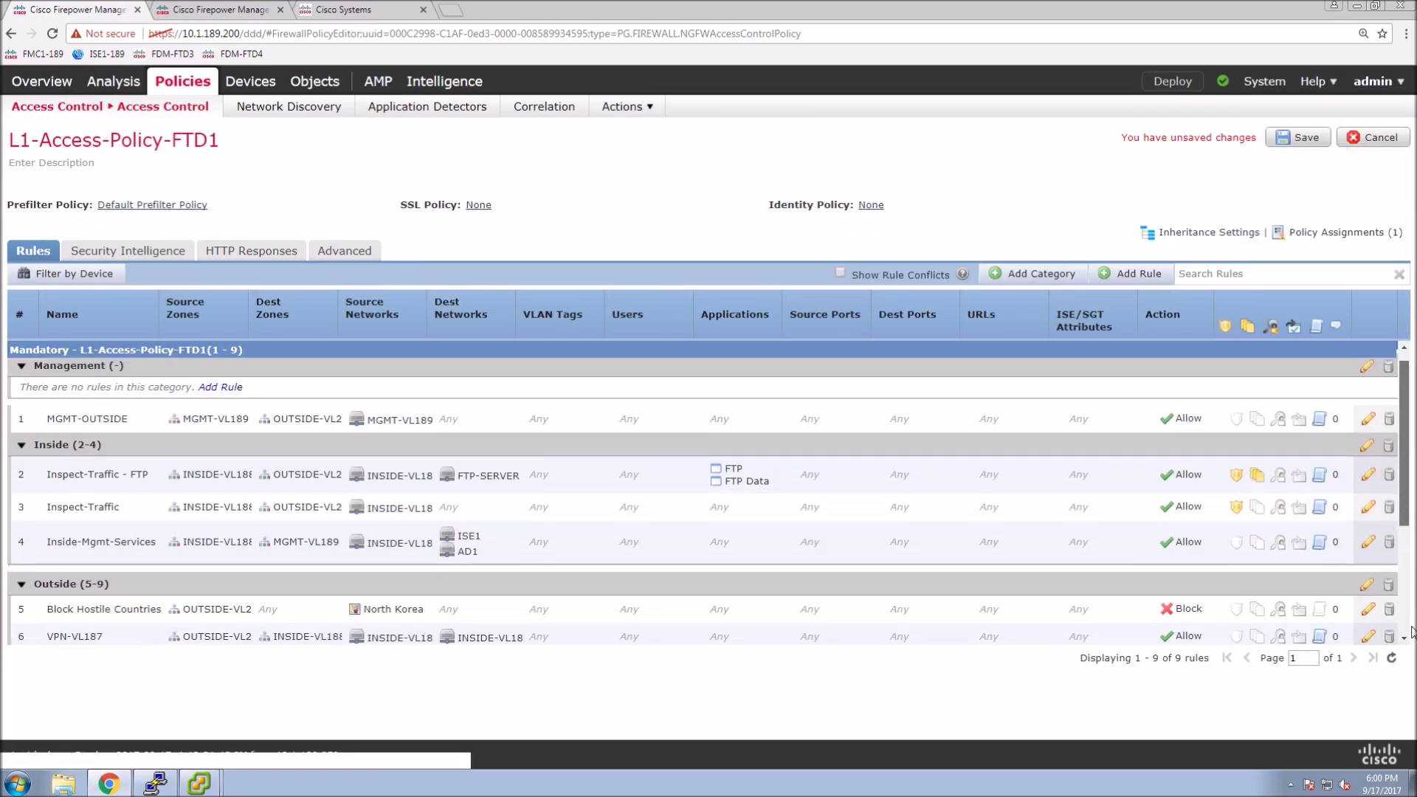
scroll(1402, 590, "down", 3)
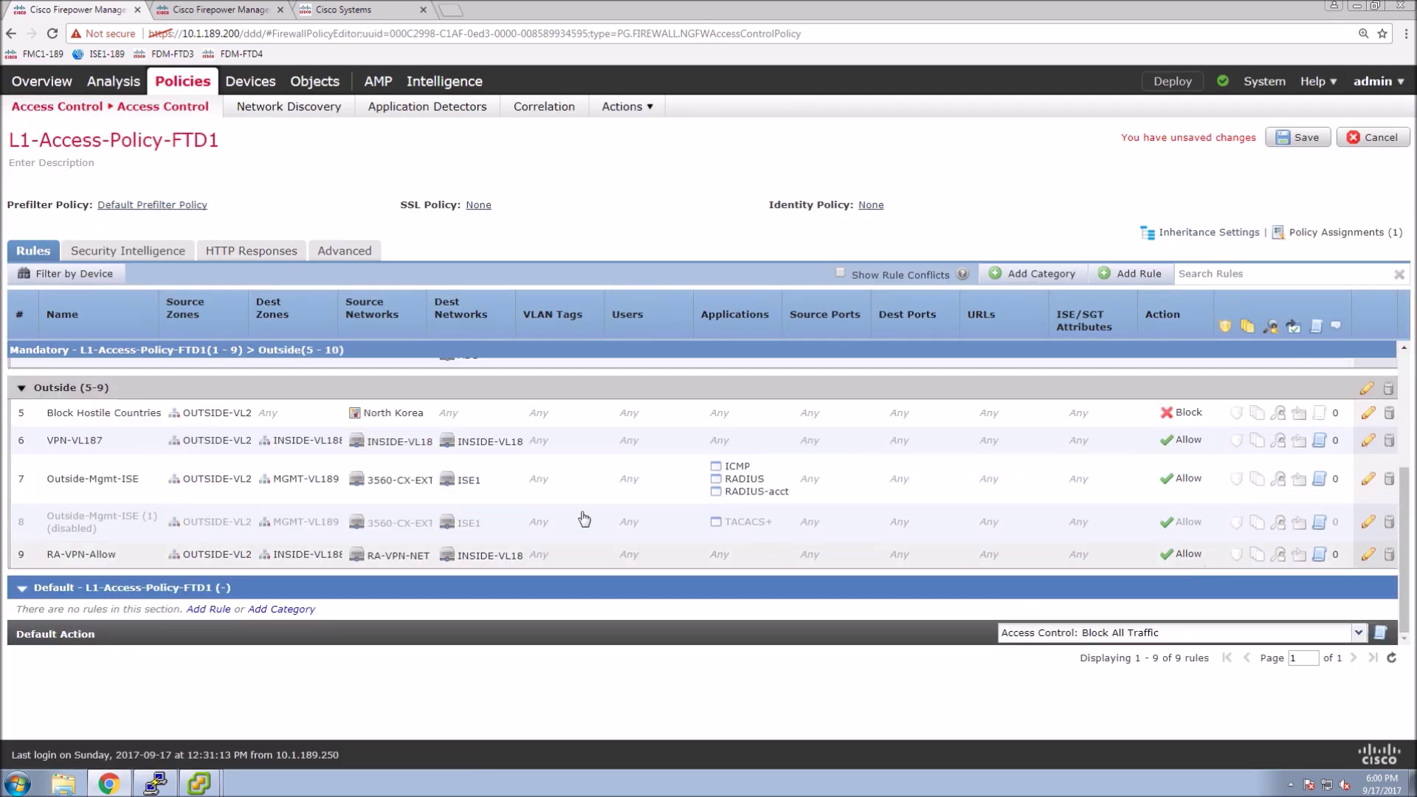
left_click(55, 560)
left_click_drag(53, 506, 50, 411)
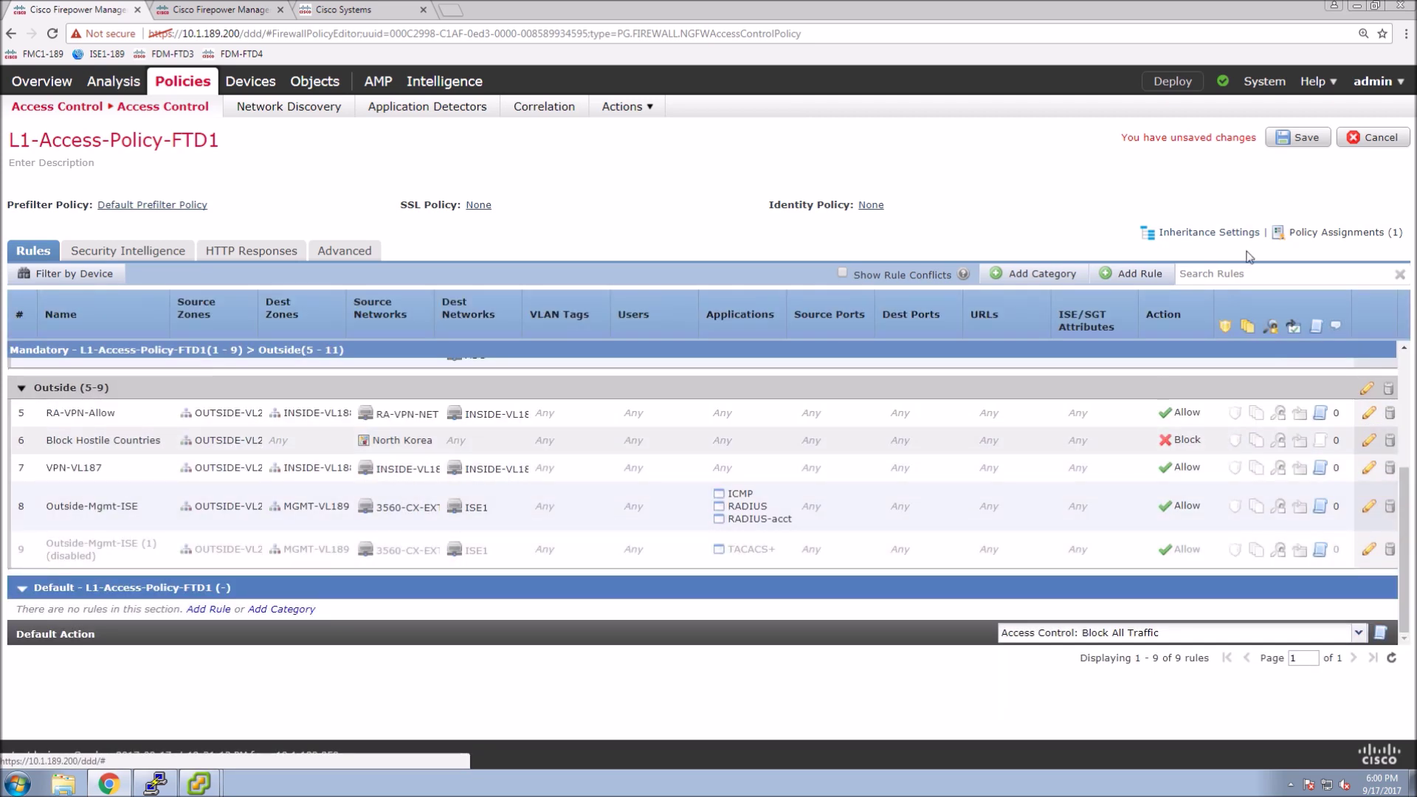
left_click(1298, 138)
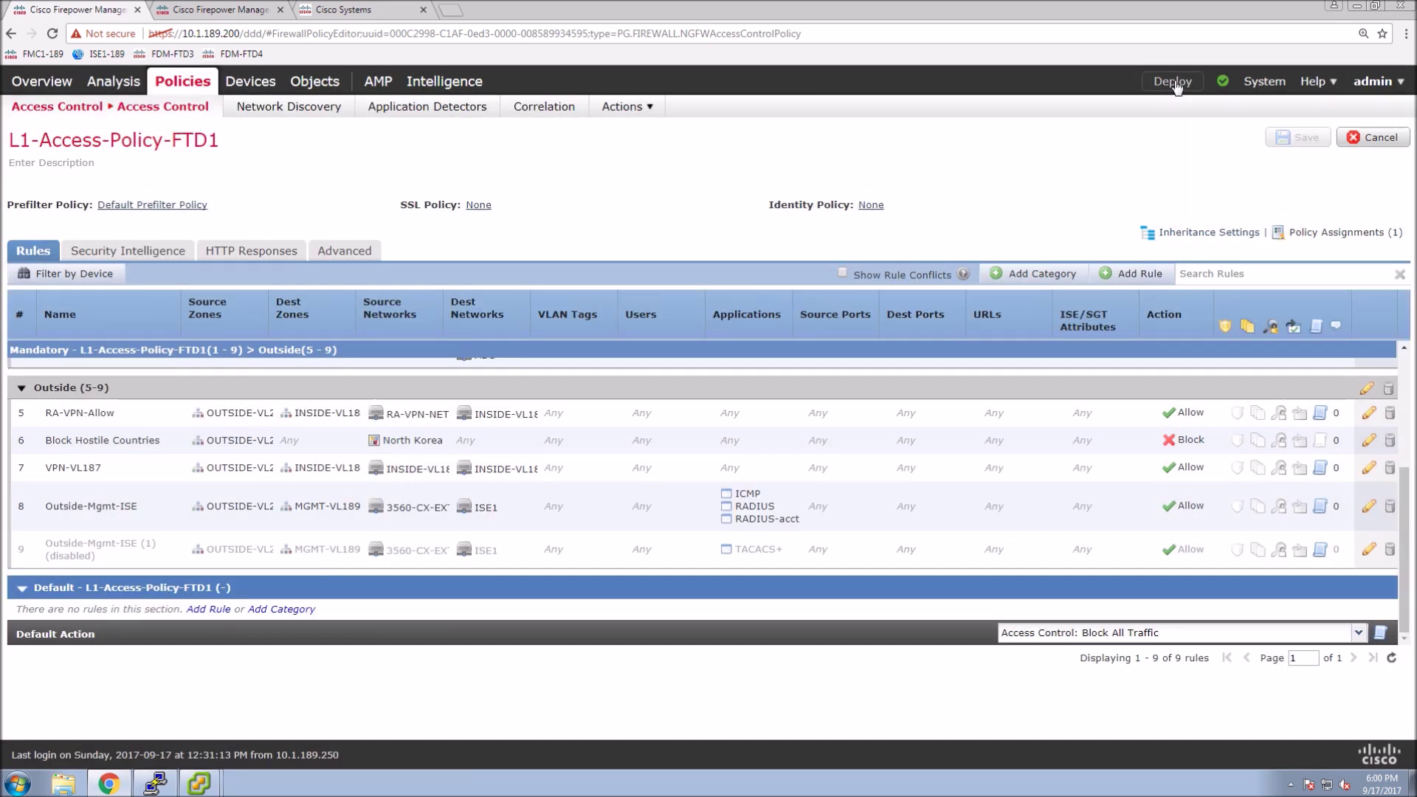
Deploy the pending policies to L1-FTD1 after reviewing its policy list
left_click(1175, 81)
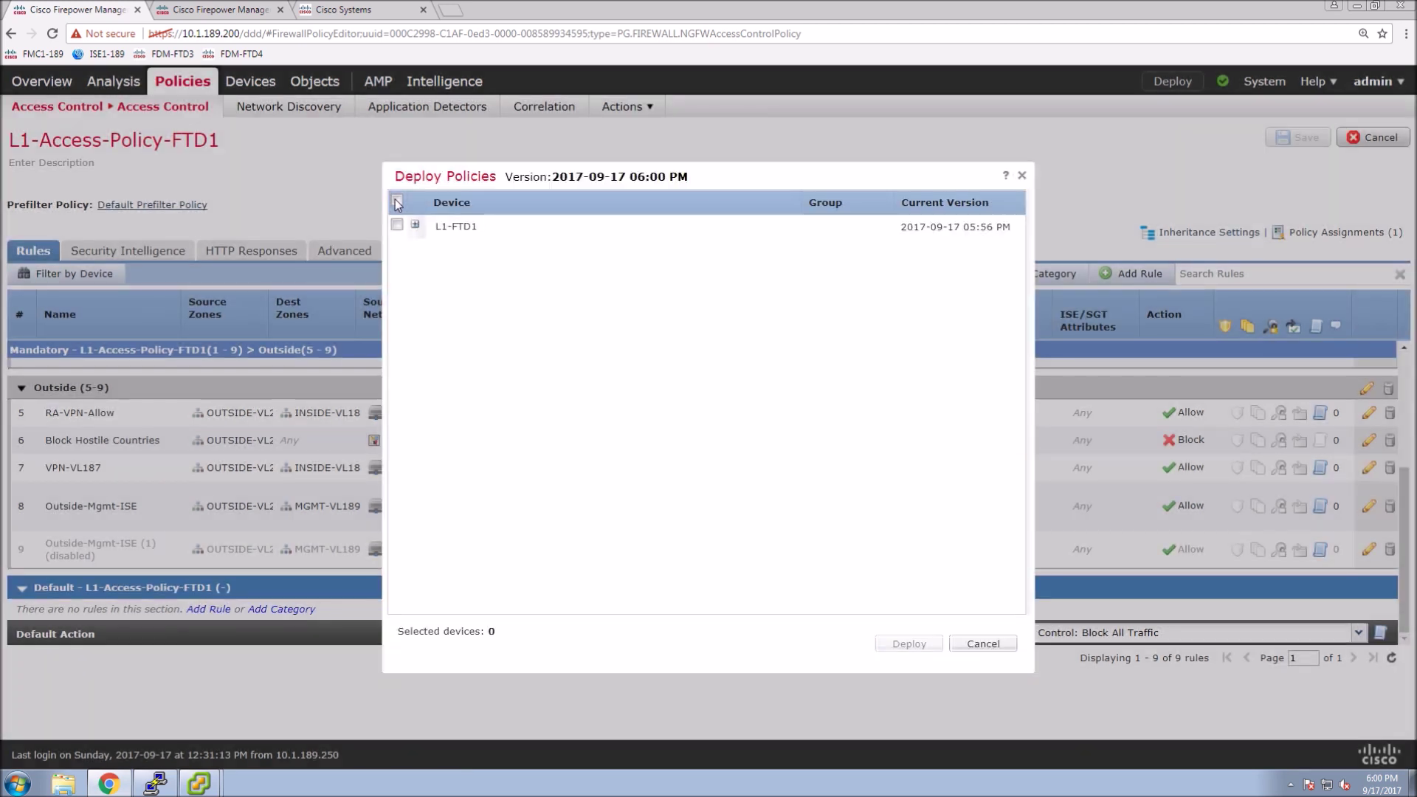
left_click(396, 201)
left_click(415, 224)
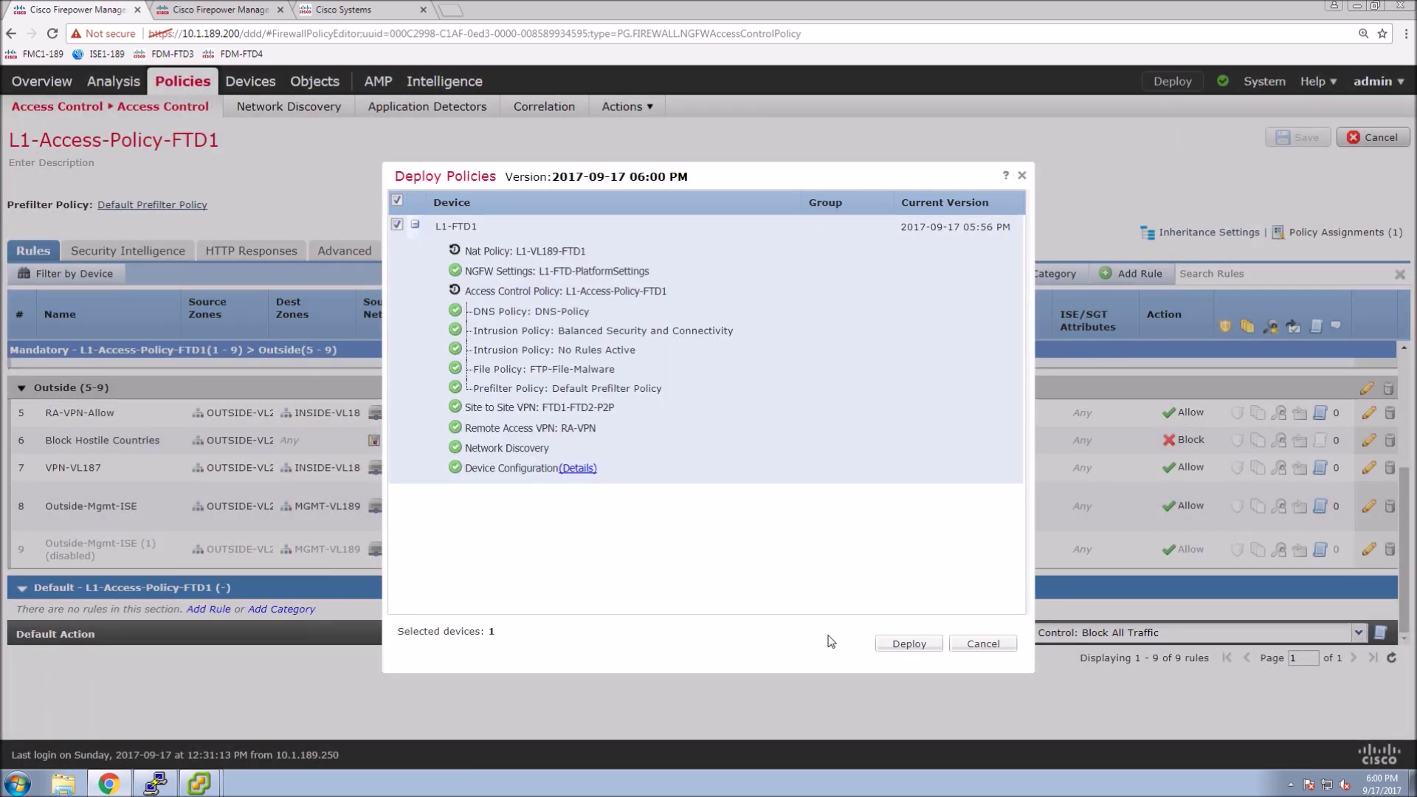
left_click(906, 645)
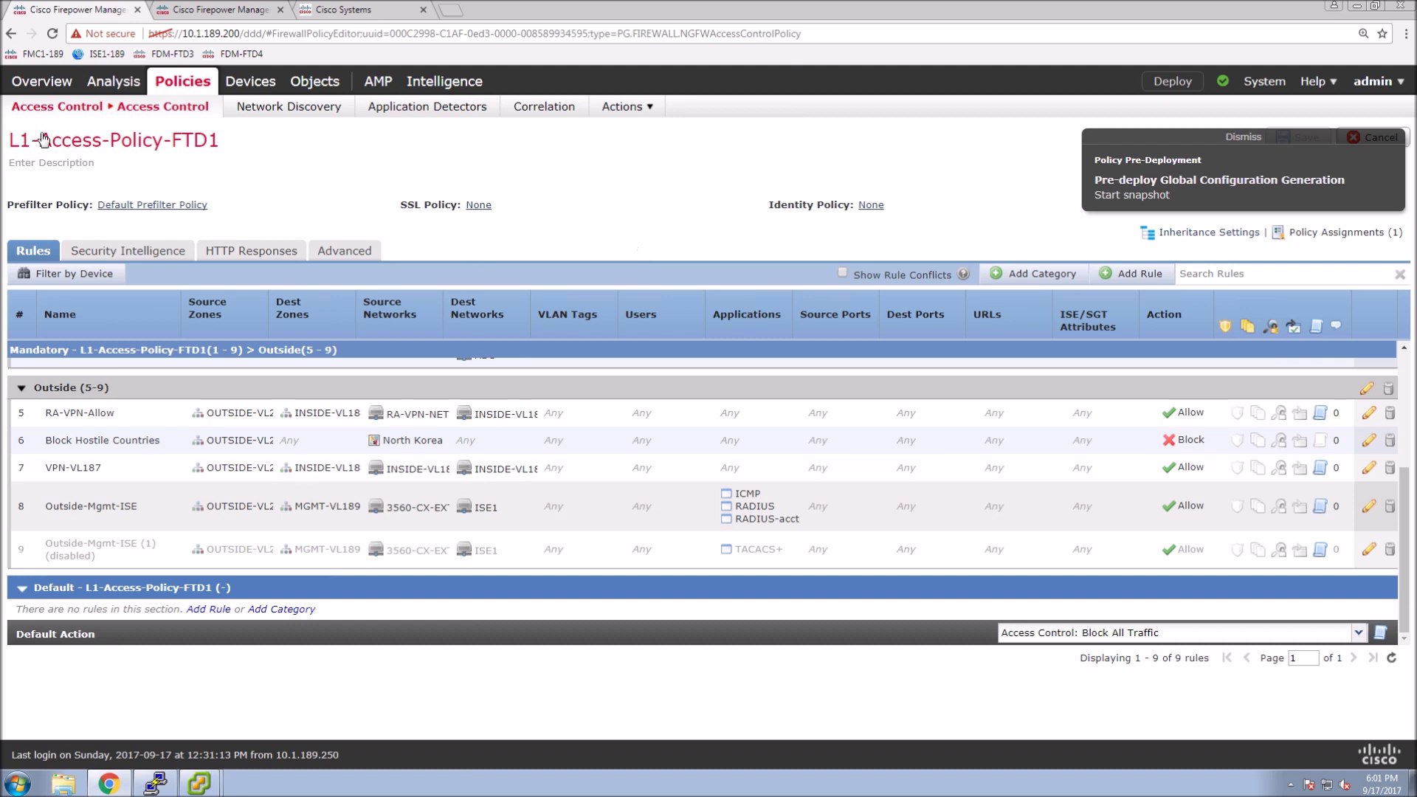
mouse_move(113, 81)
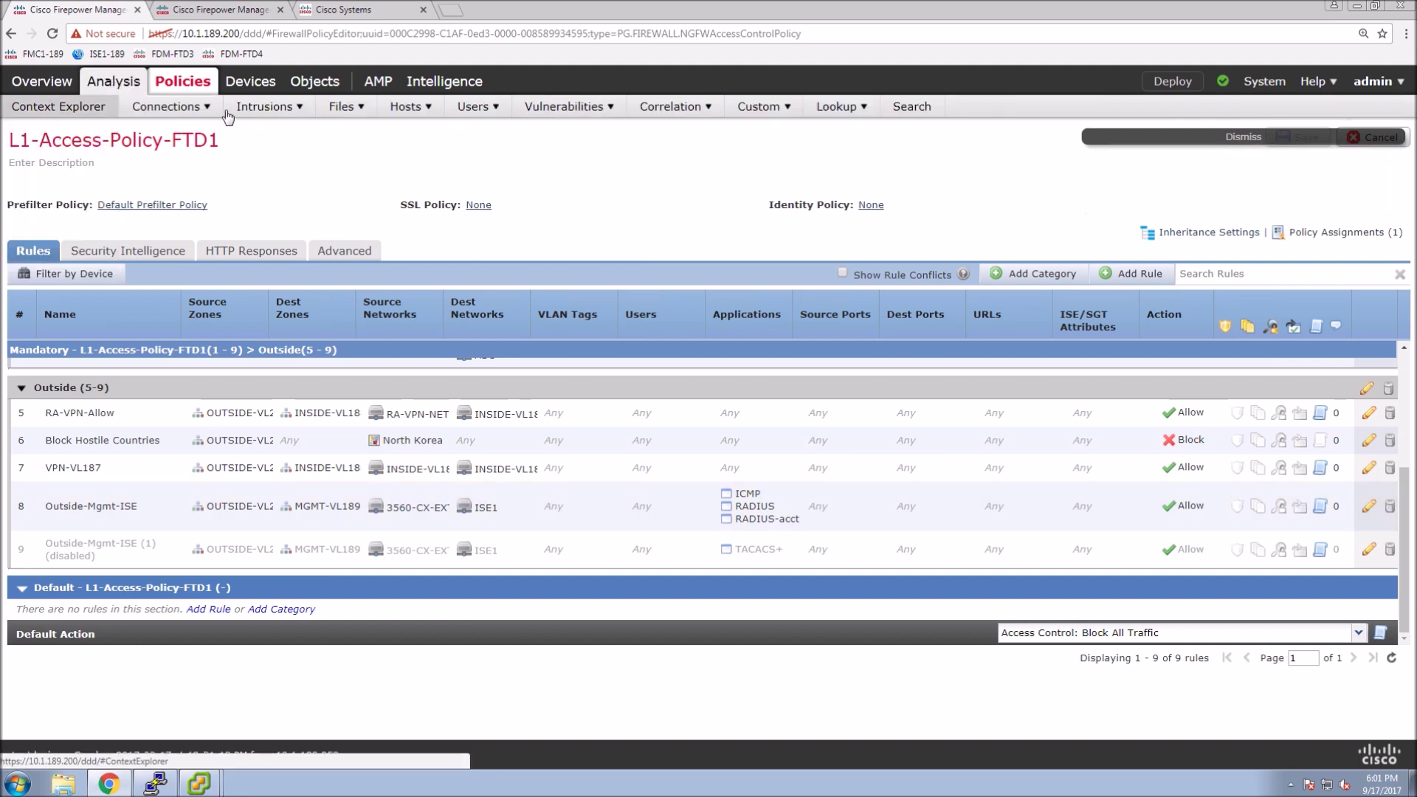
Show the Analysis > Users > Active Sessions page listing the logged-in user sessions
mouse_move(474, 106)
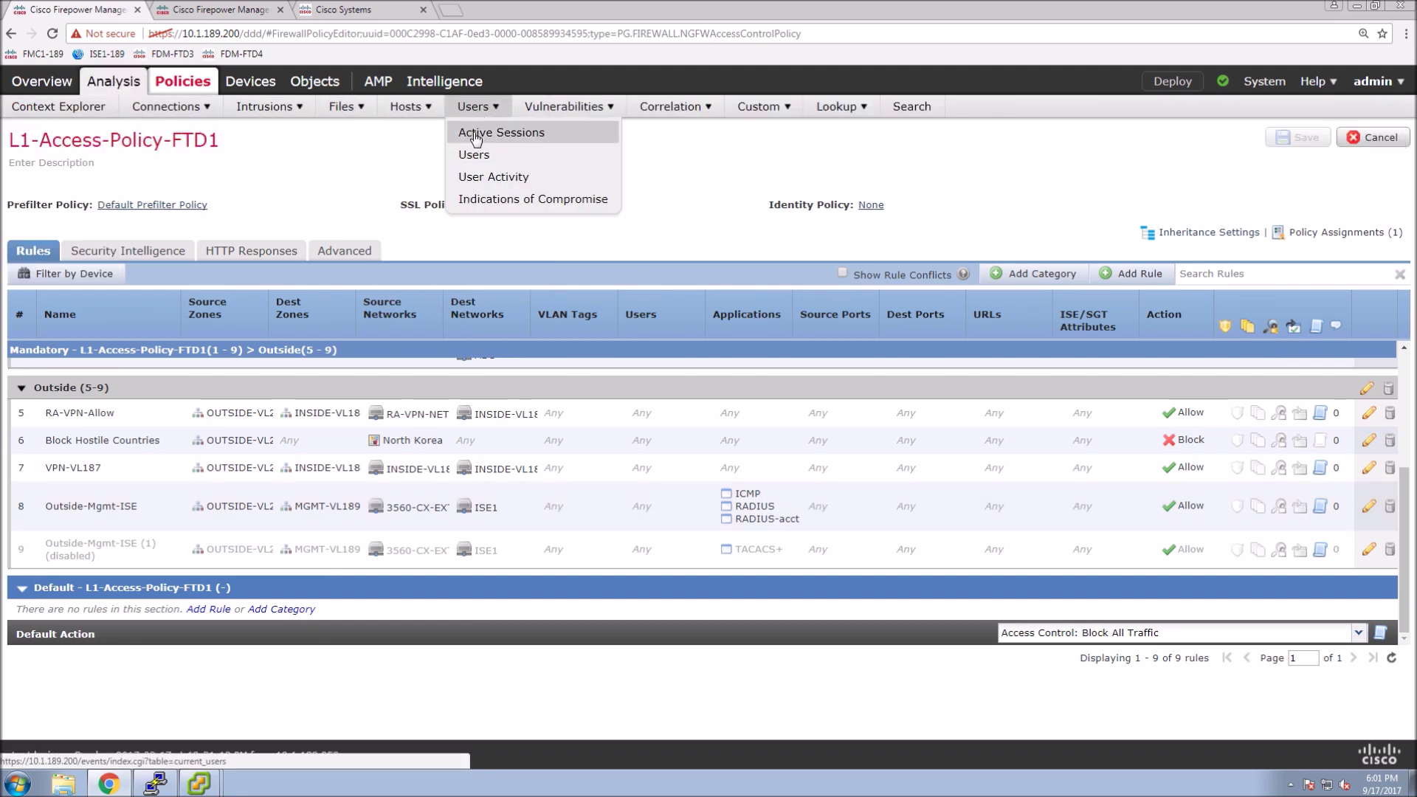
left_click(476, 134)
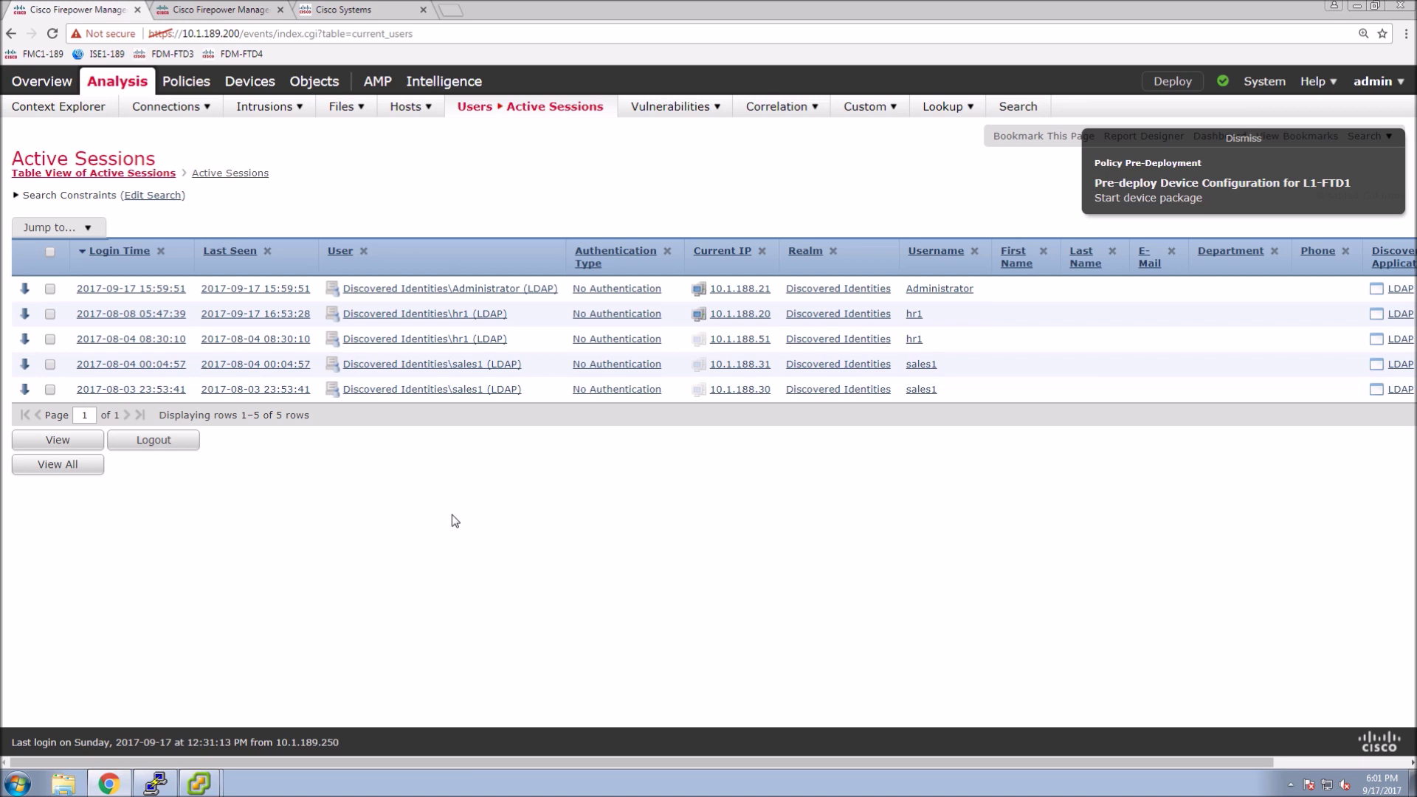
mouse_move(199, 782)
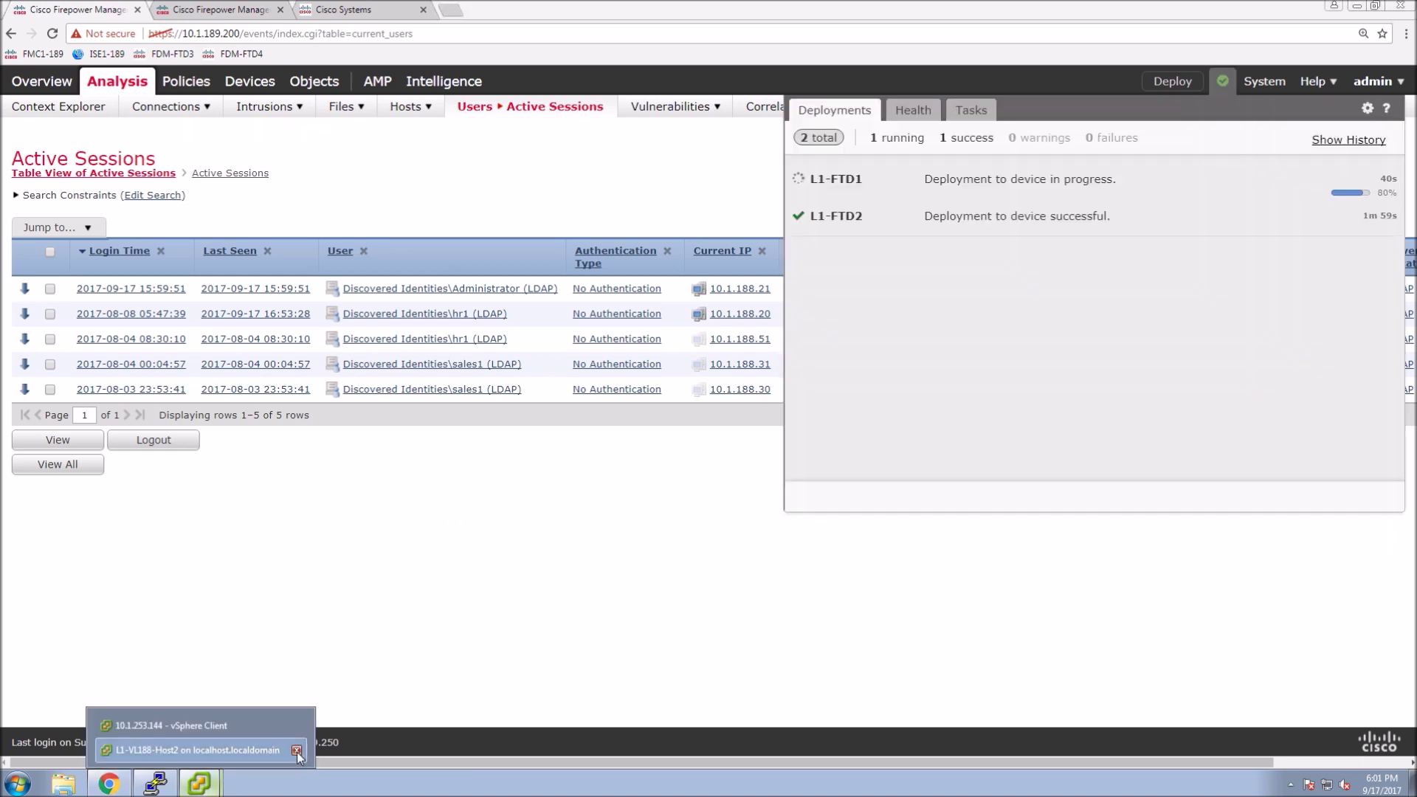
In the test VM console, open a command prompt and ping L1-FTD1
left_click(215, 735)
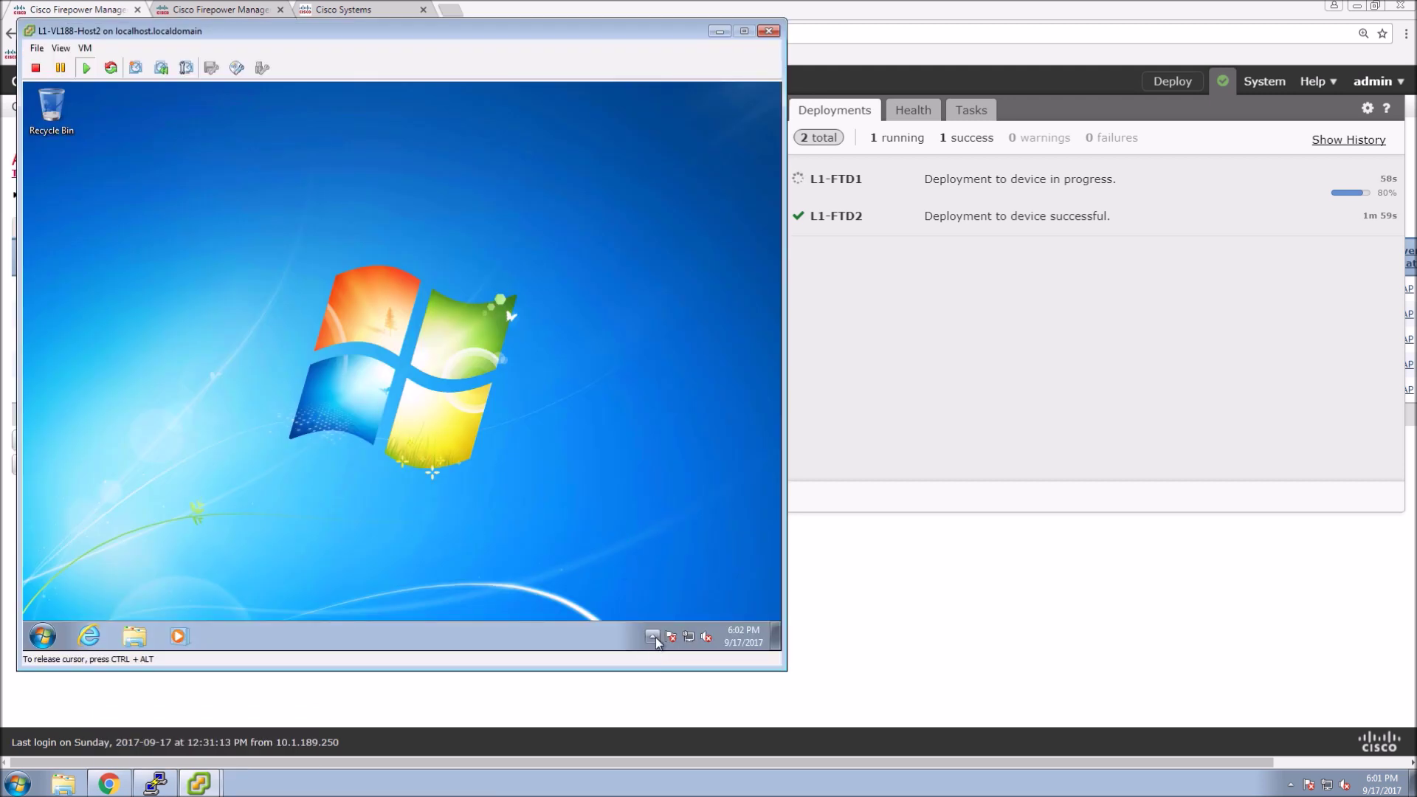
left_click(653, 638)
left_click(519, 586)
left_click(42, 636)
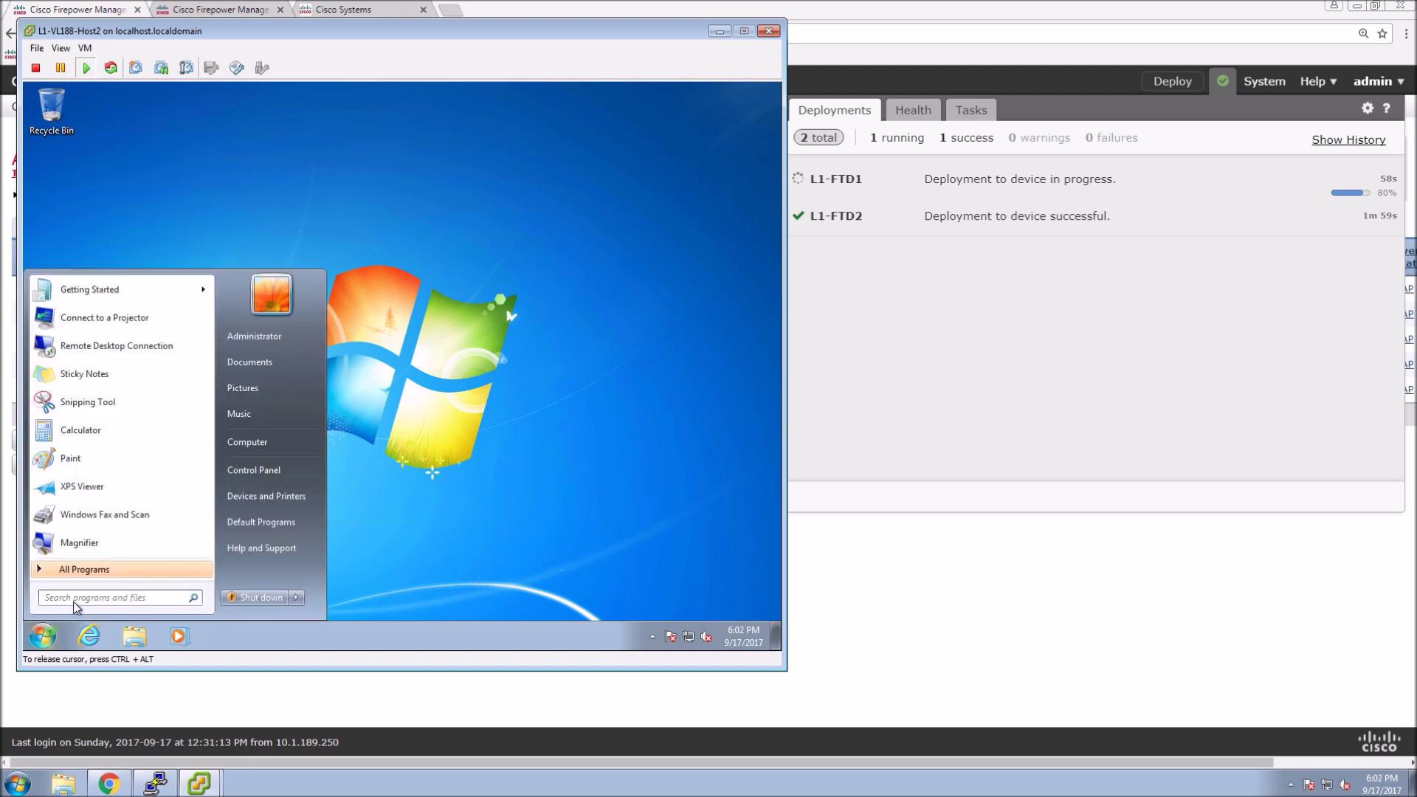
type("cmd")
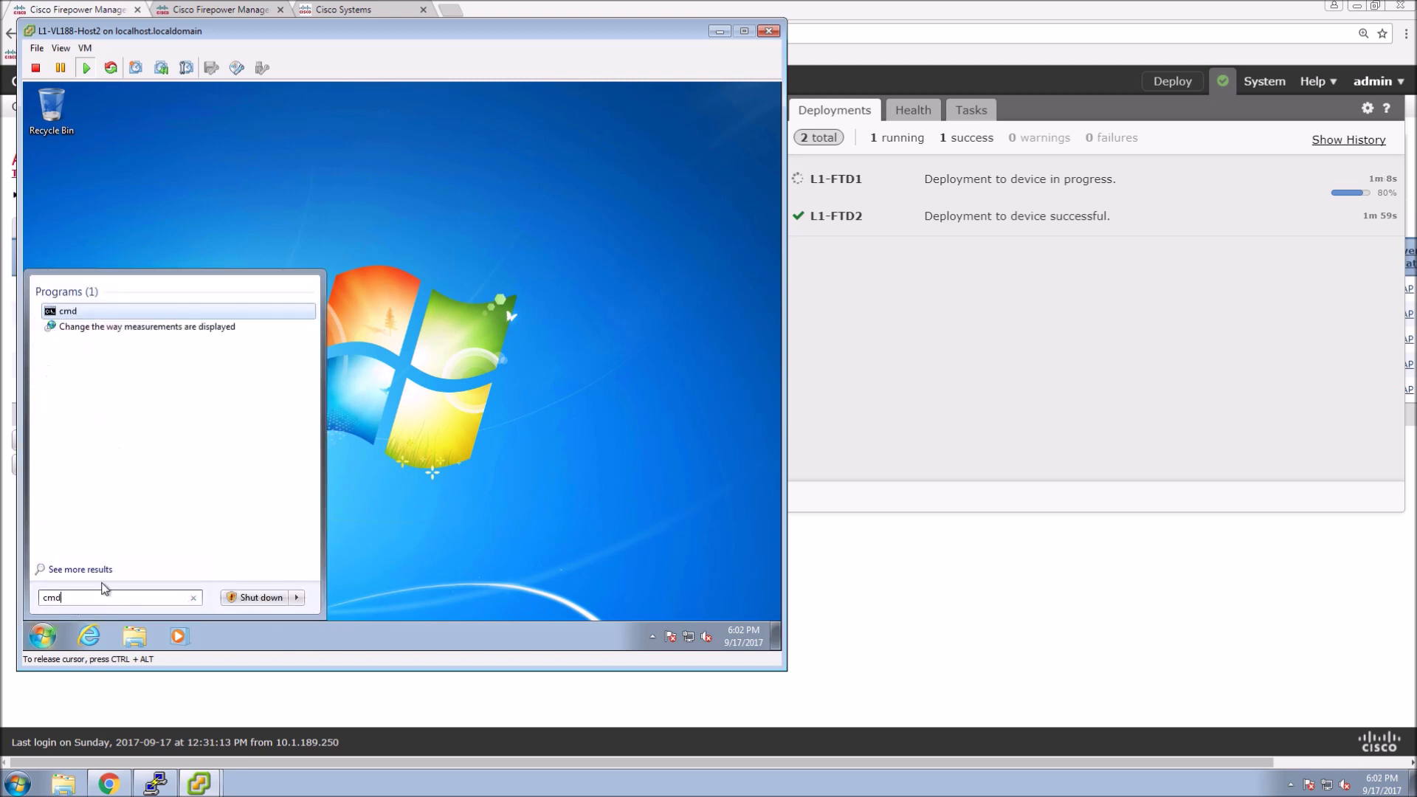
key("Return")
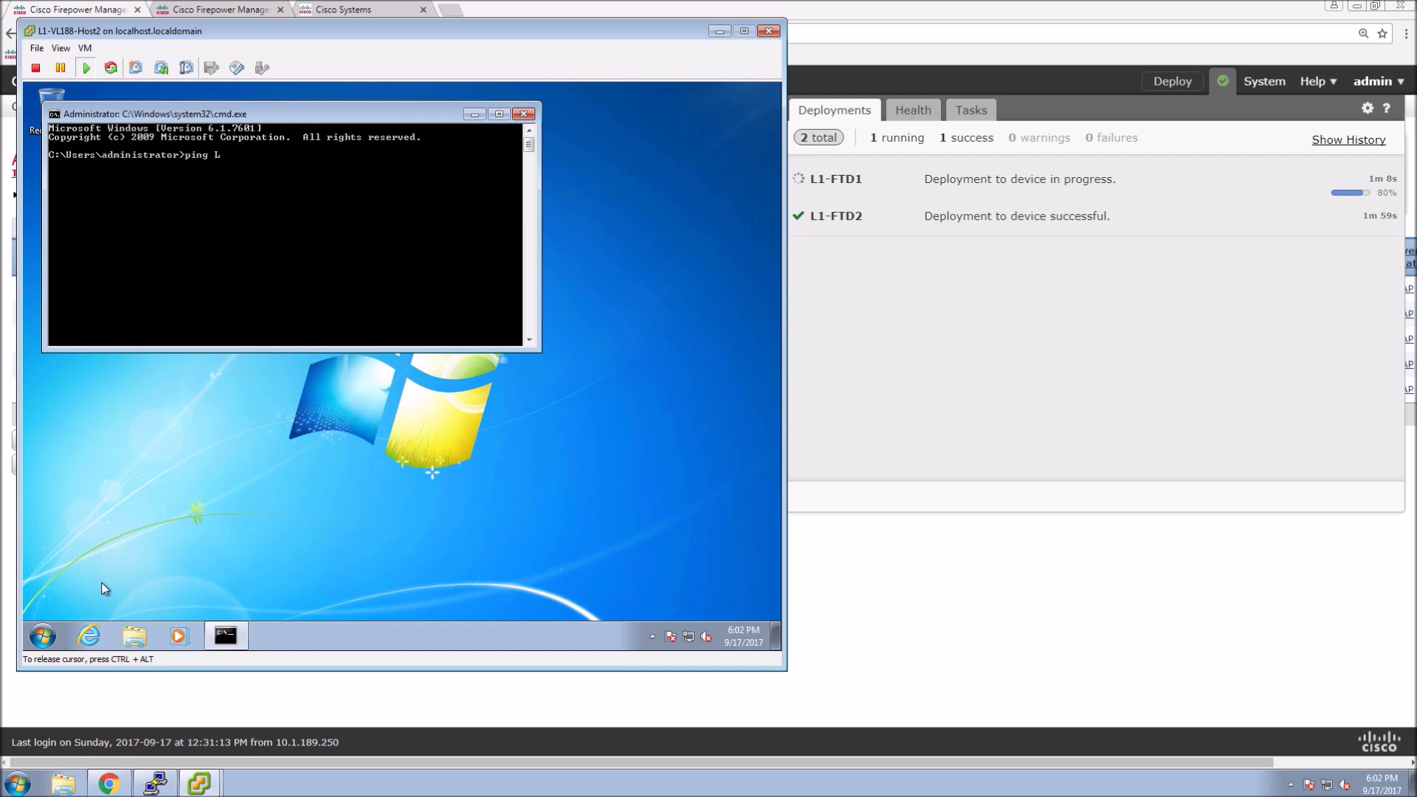
type("ping L1-FTD1")
key("Return")
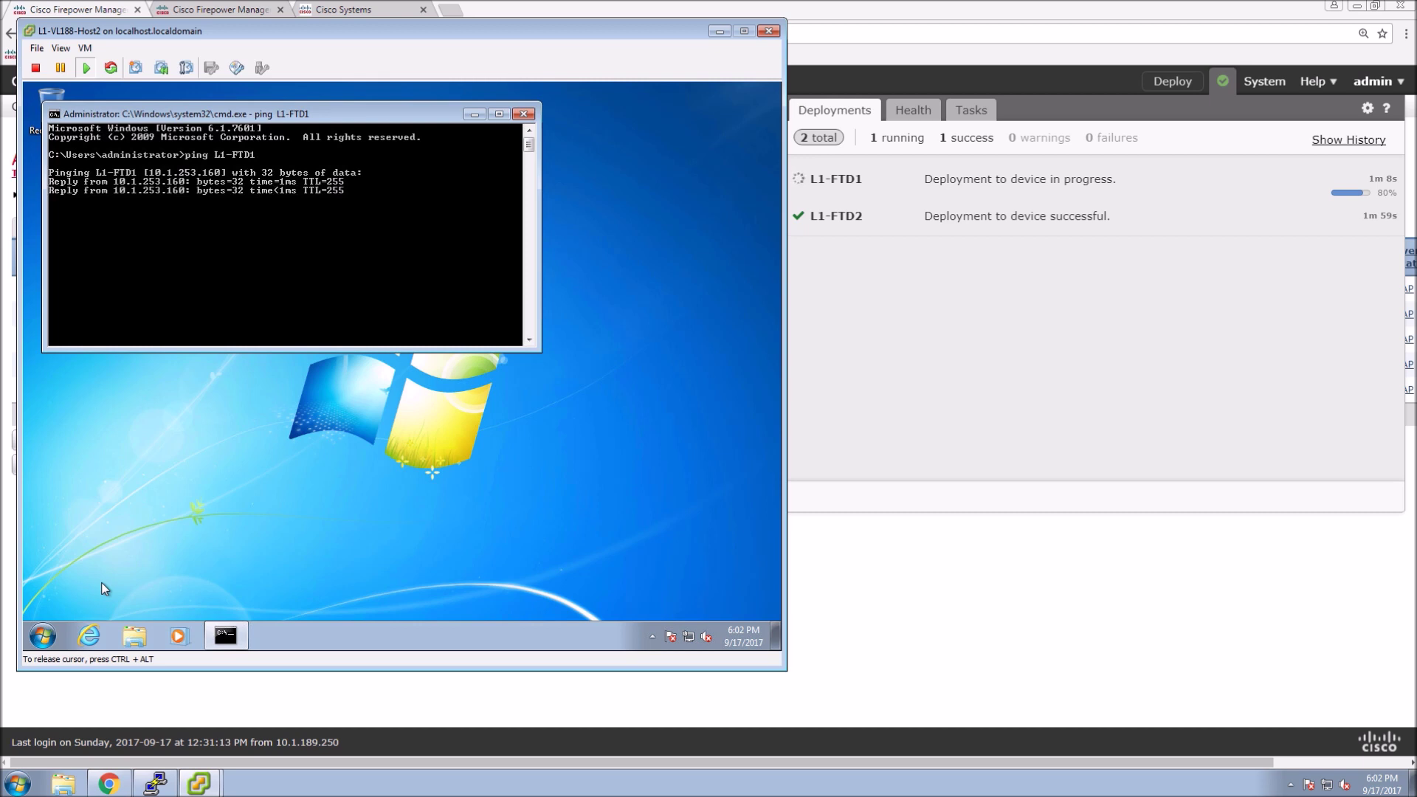
left_click(89, 636)
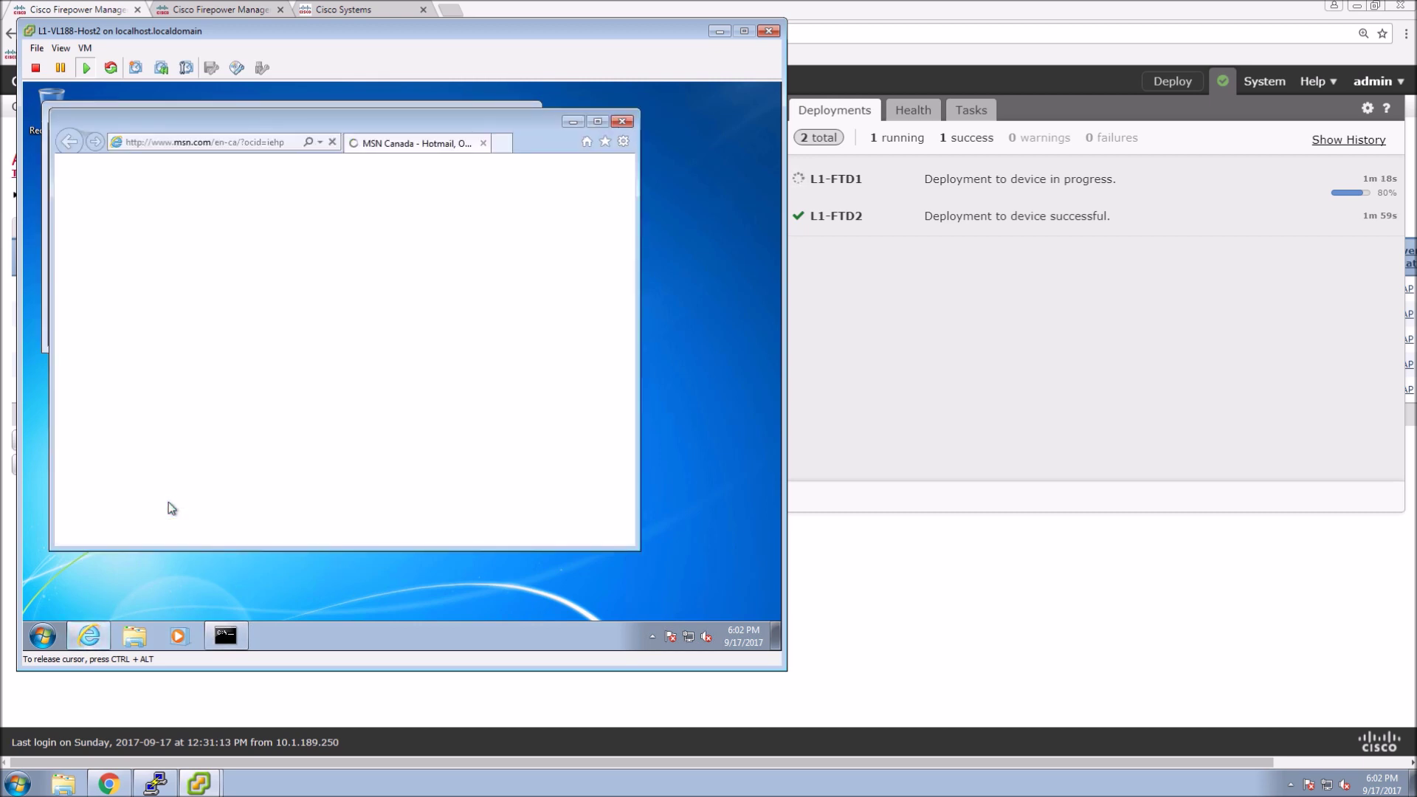
left_click(253, 142)
type("h")
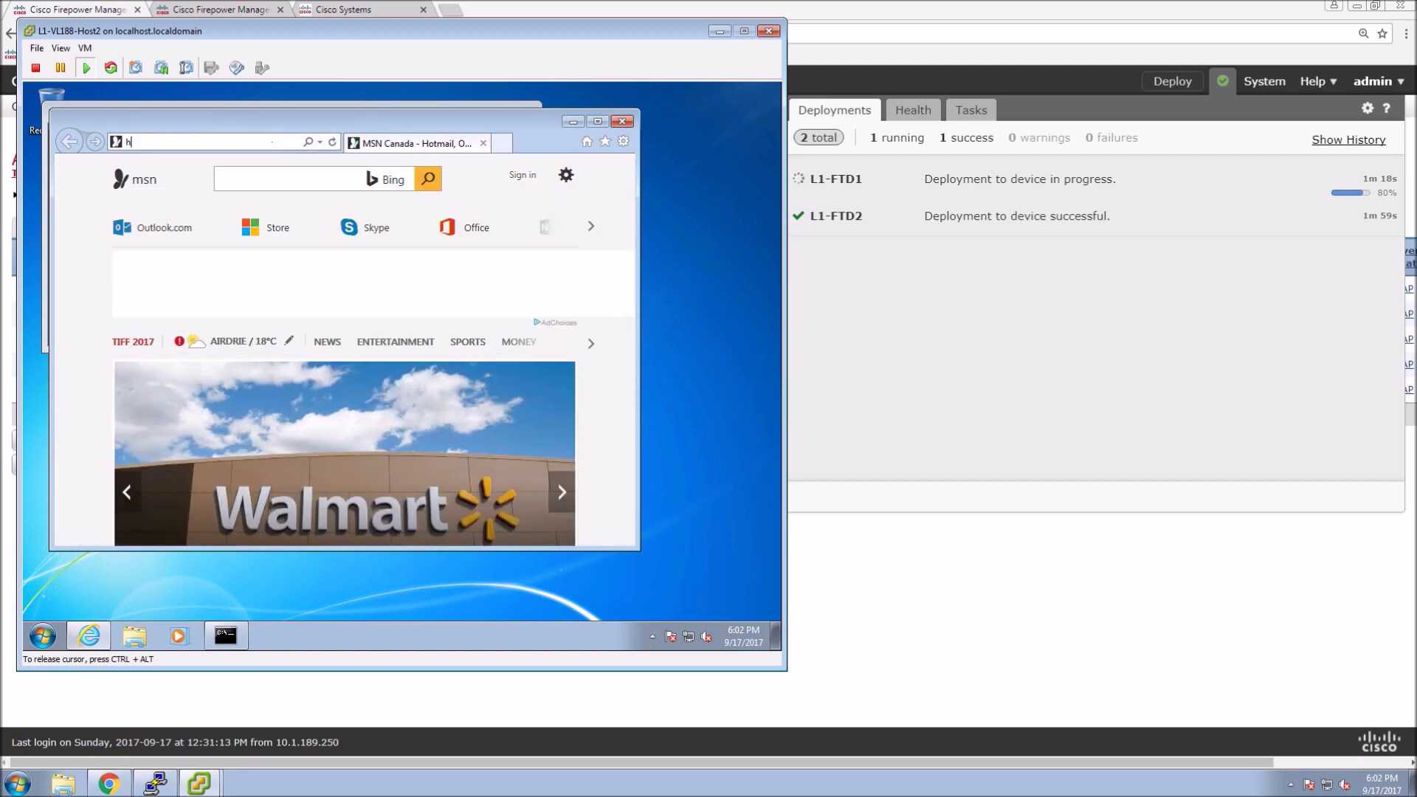
type("ttps://")
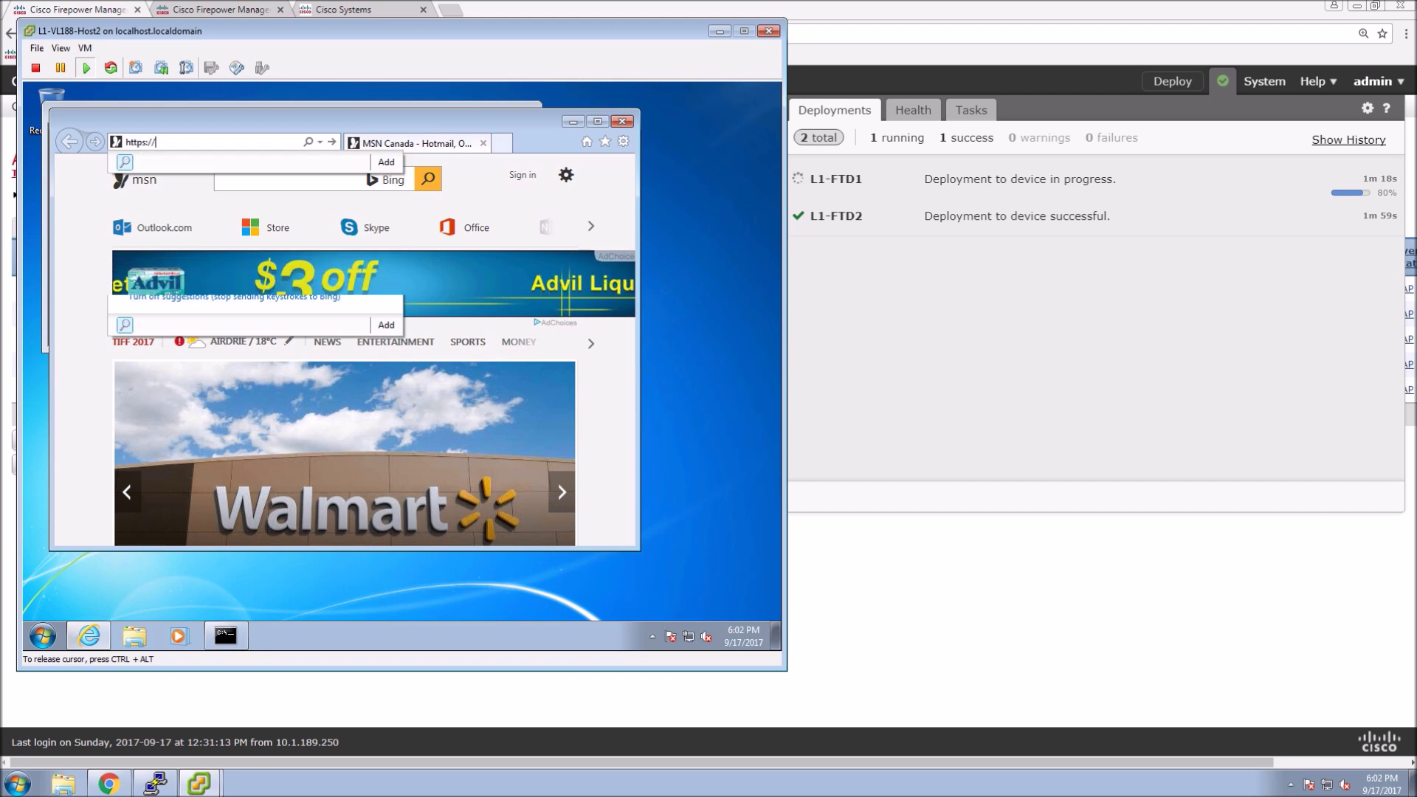
type("10.1.253")
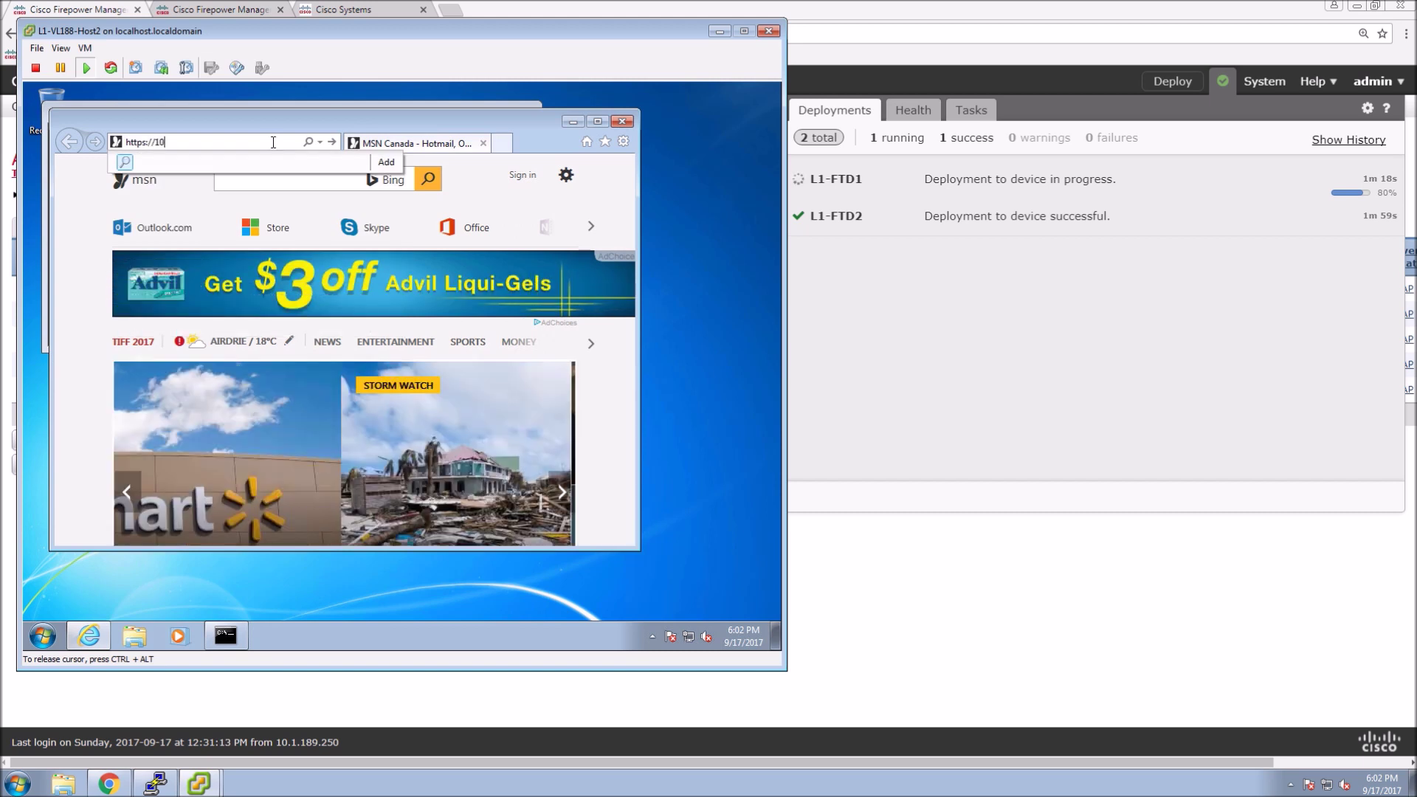
key("BackSpace")
key("BackSpace")
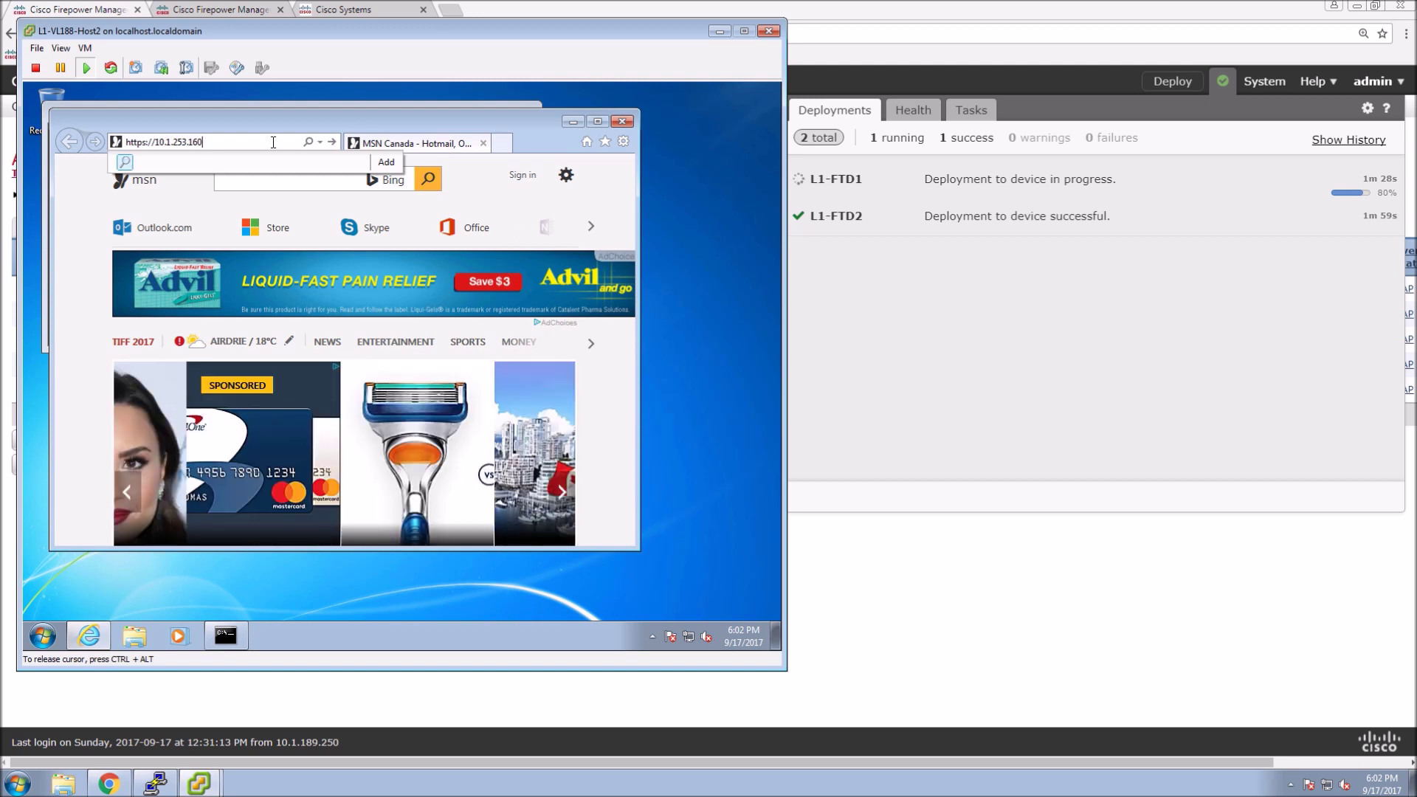
key("Return")
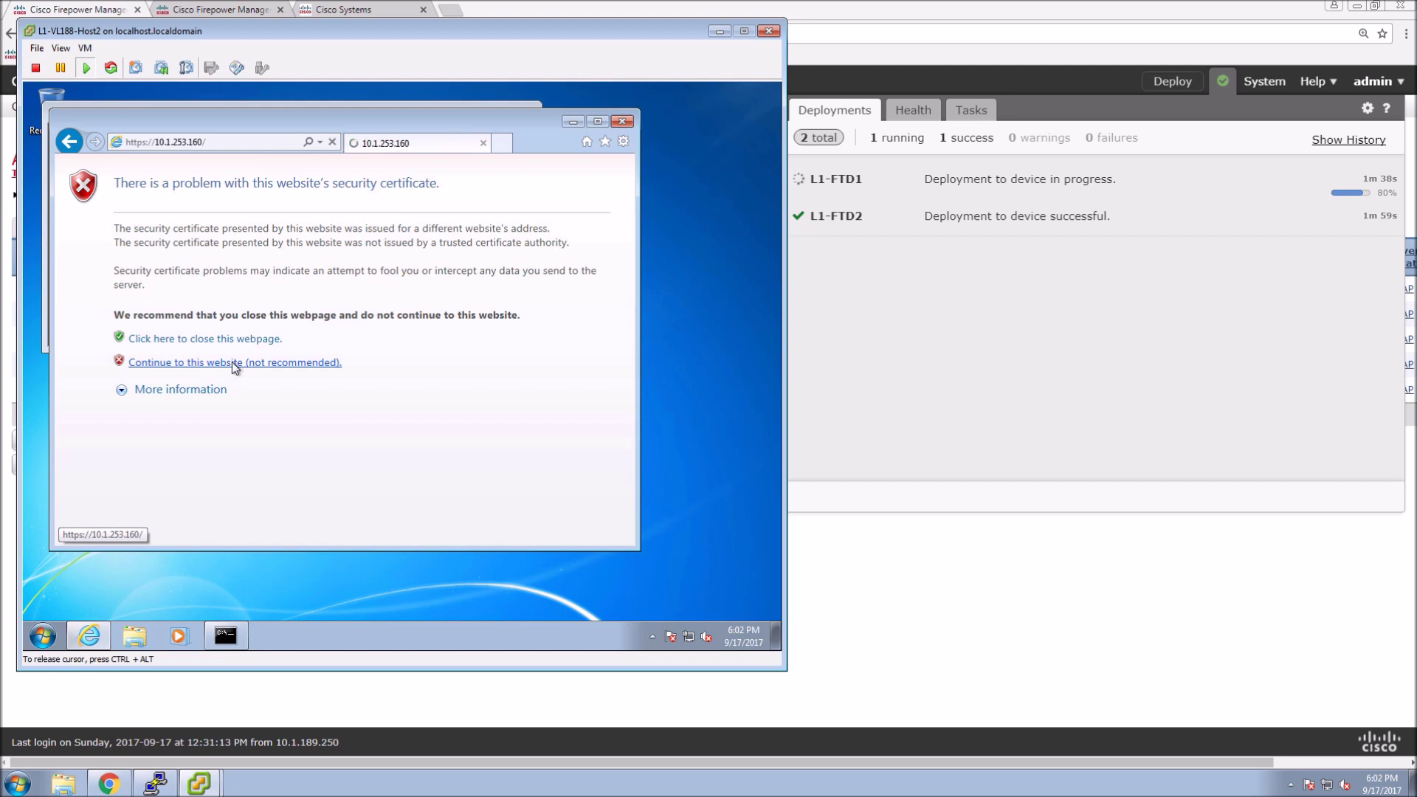
Bypass the certificate warning, log on to the RA-VPN portal, skip password saving, and accept the notice
left_click(235, 362)
left_click(335, 365)
key("Tab")
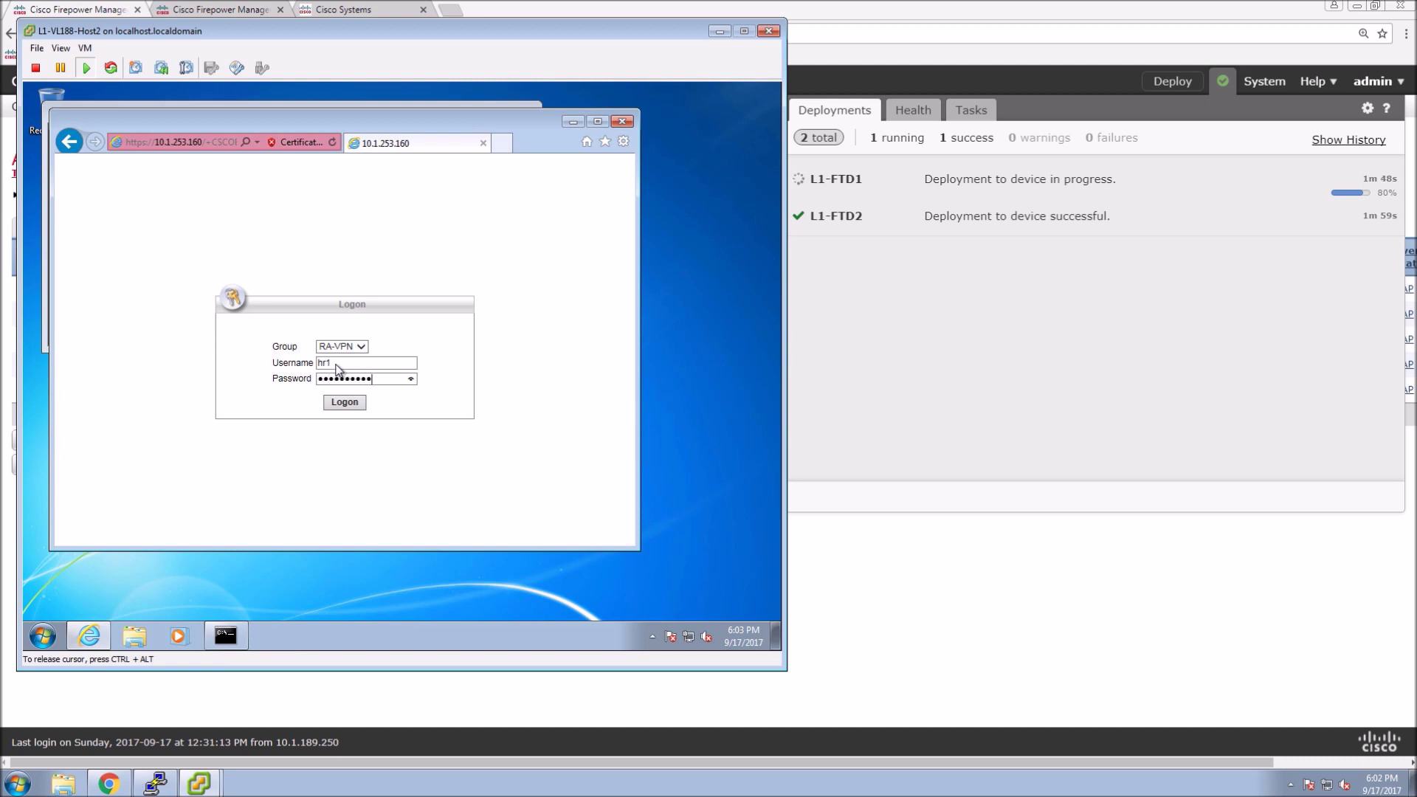
left_click(356, 405)
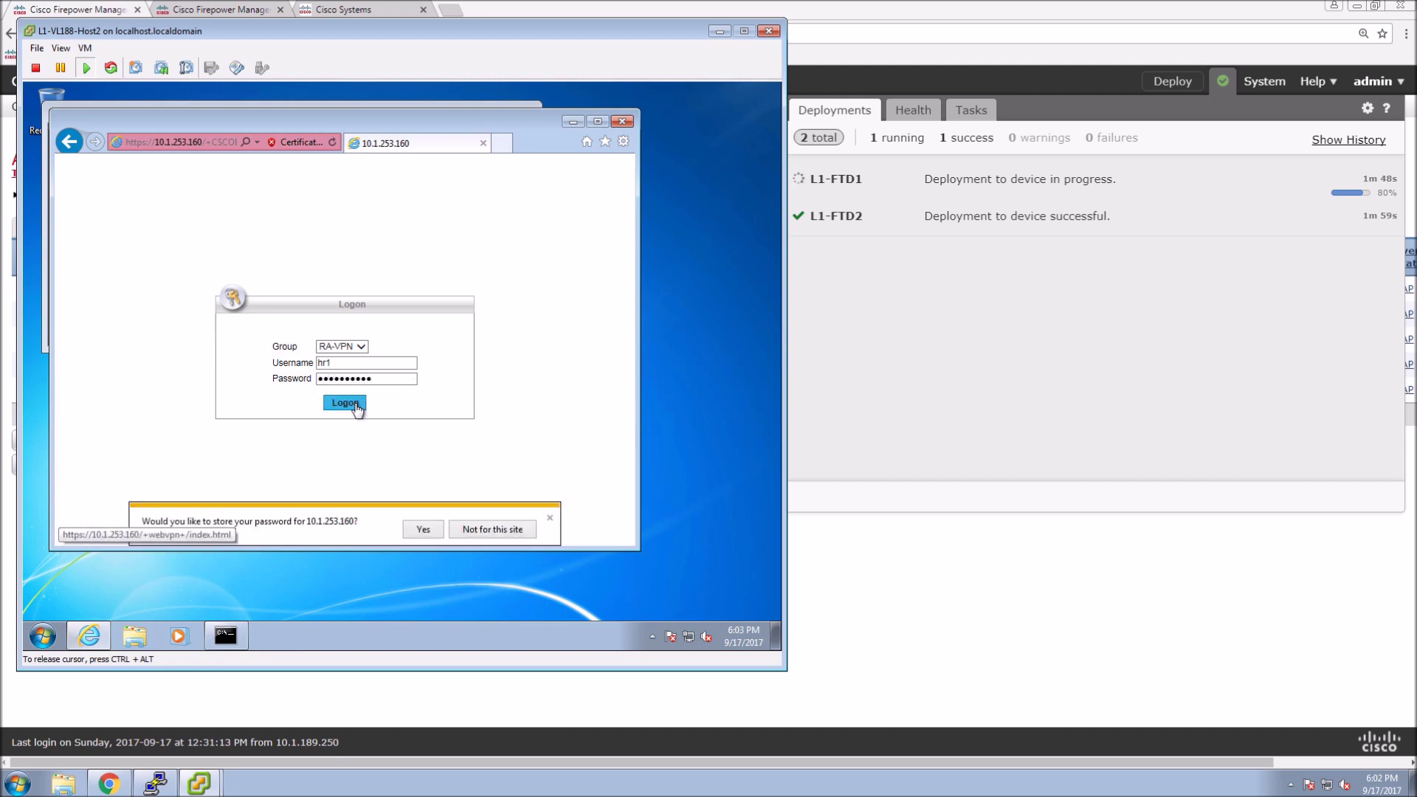
left_click(550, 517)
left_click(373, 387)
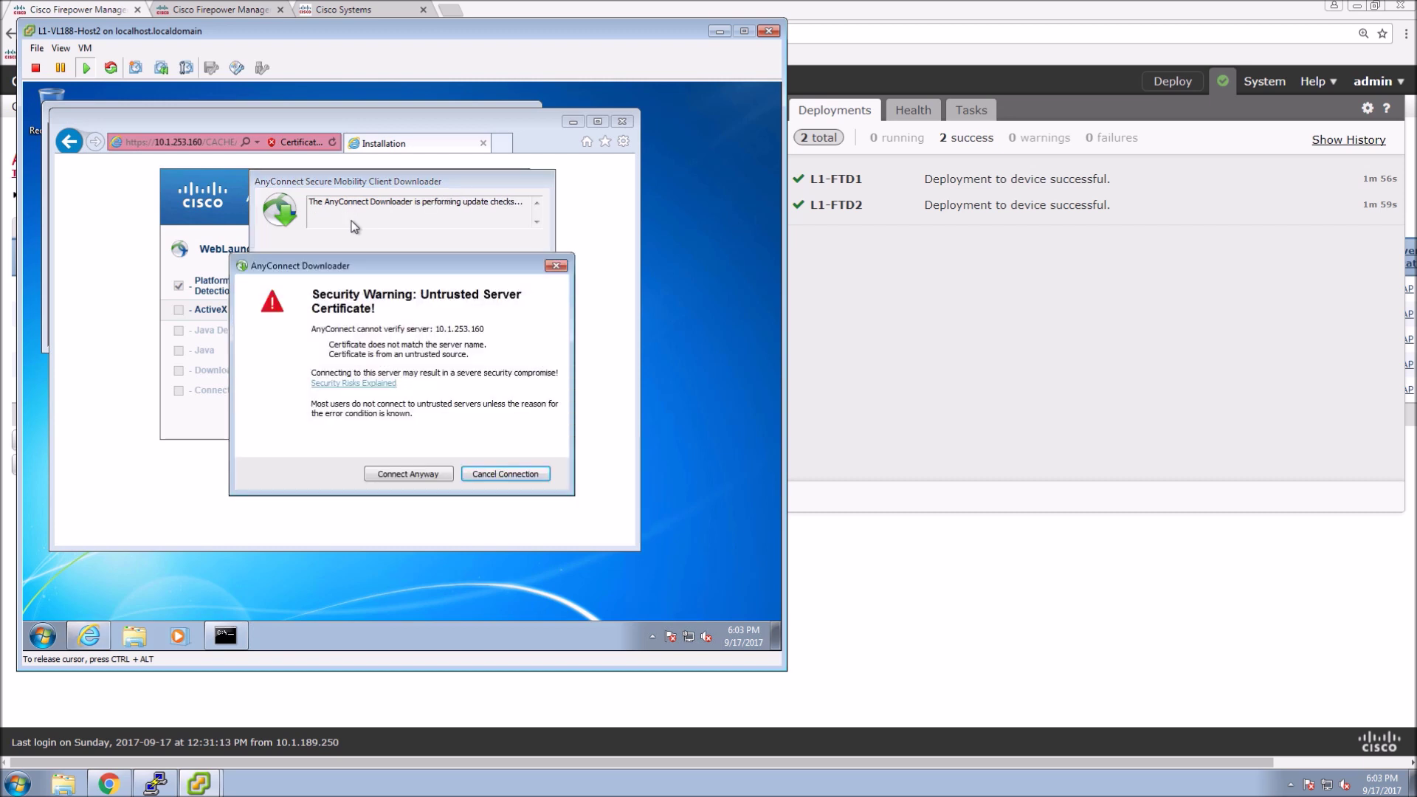
Accept the untrusted certificate with Connect Anyway and move the VM console to the screen's right side
left_click(402, 475)
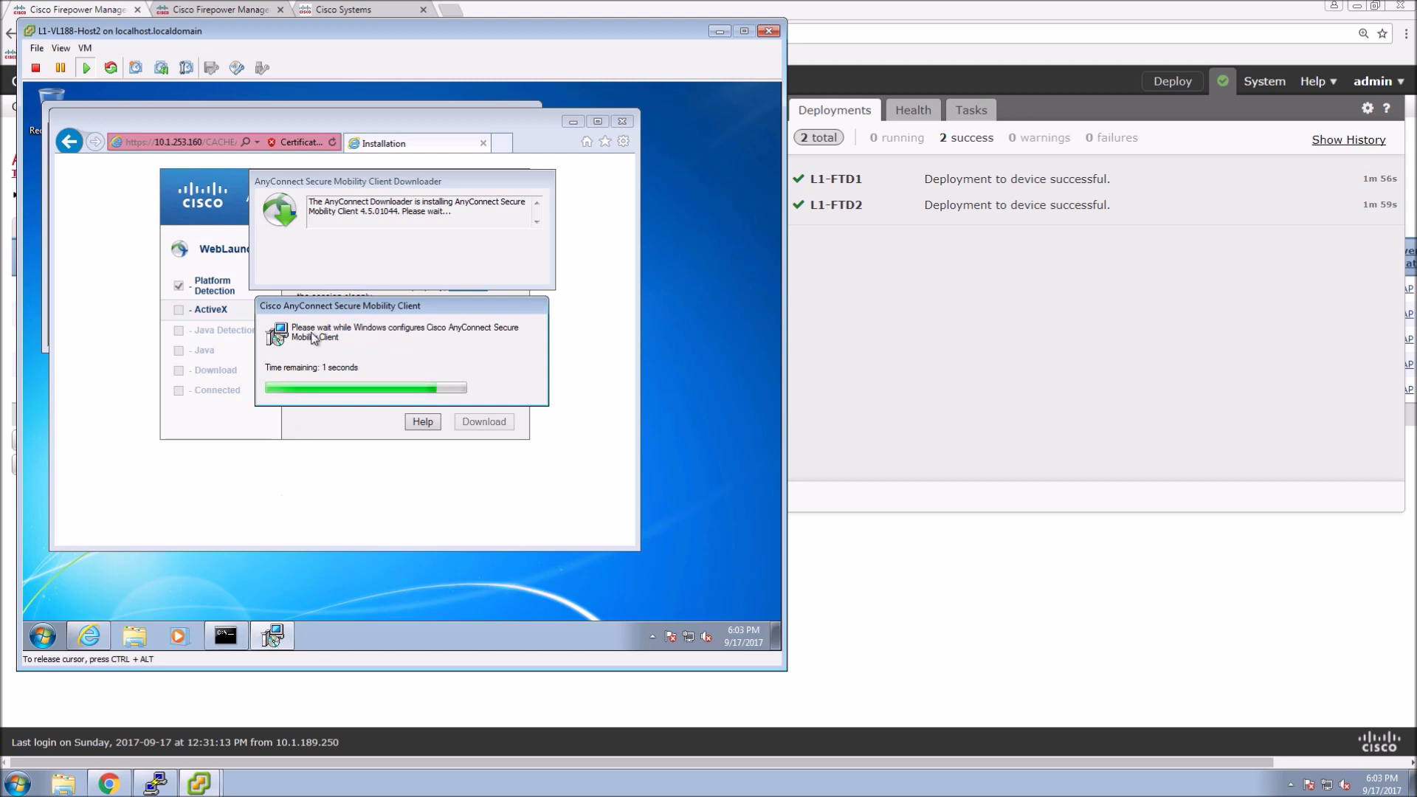
left_click_drag(586, 45, 1128, 46)
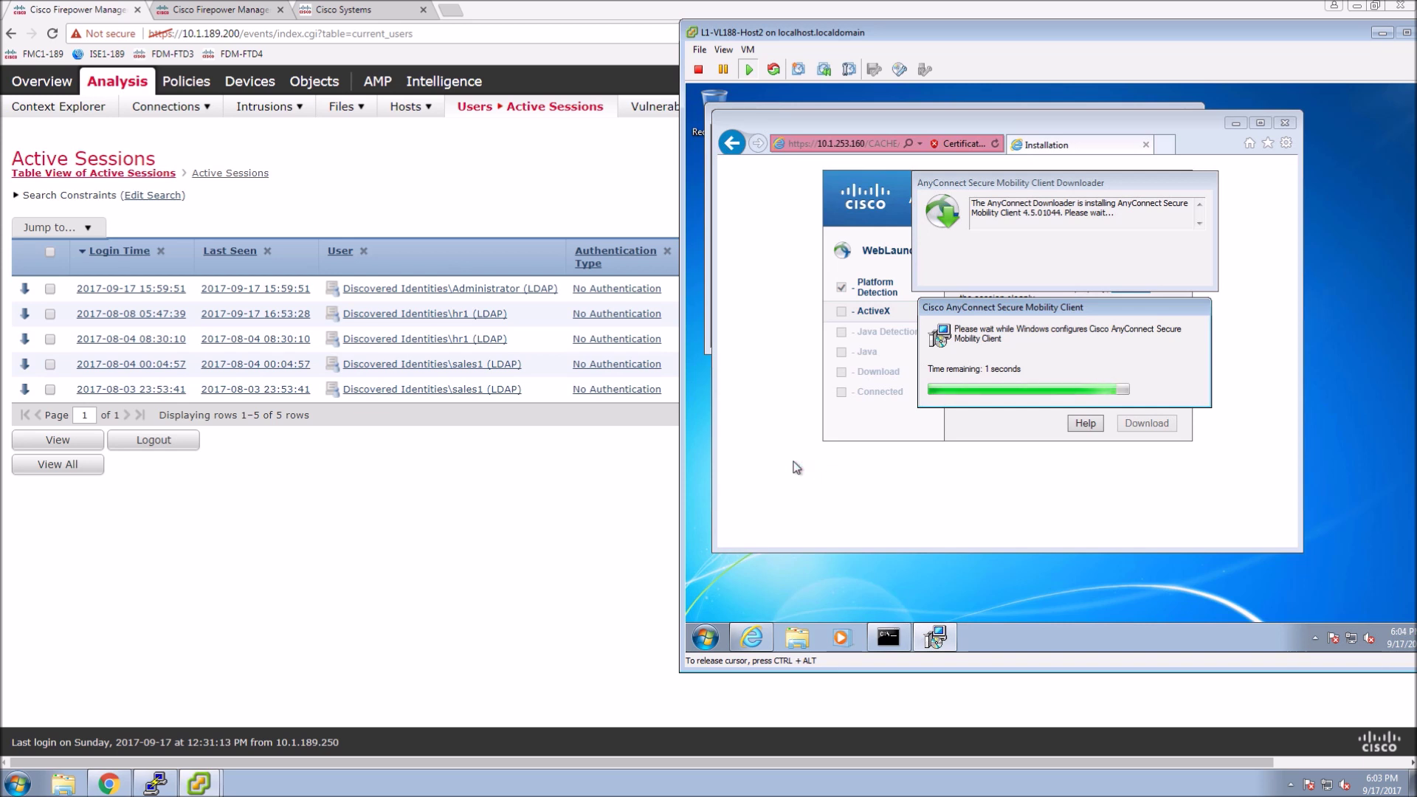
Wait for AnyConnect in the VM to connect to 10.1.253.160, then open its status window
left_click_drag(1024, 38, 971, 34)
left_click(1039, 585)
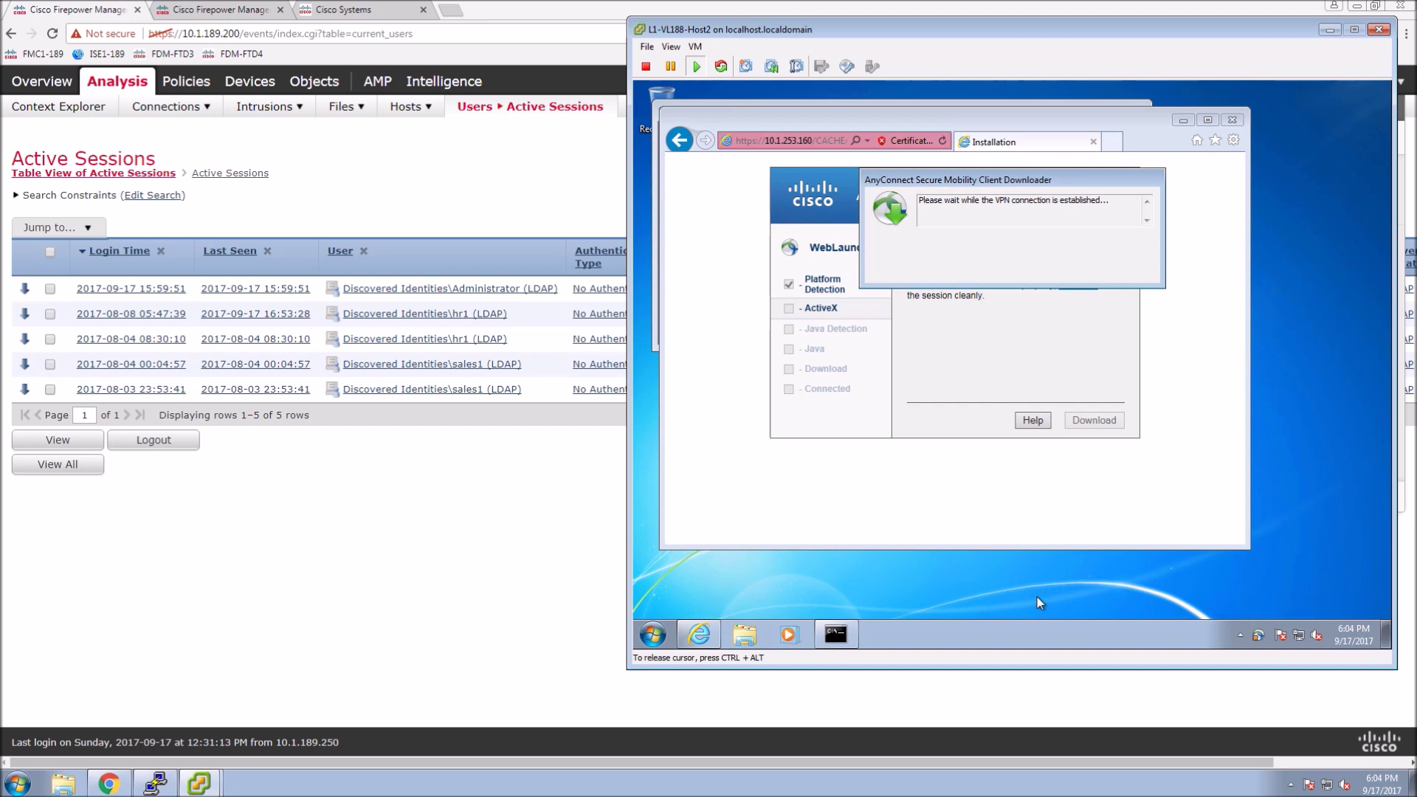
mouse_move(1259, 647)
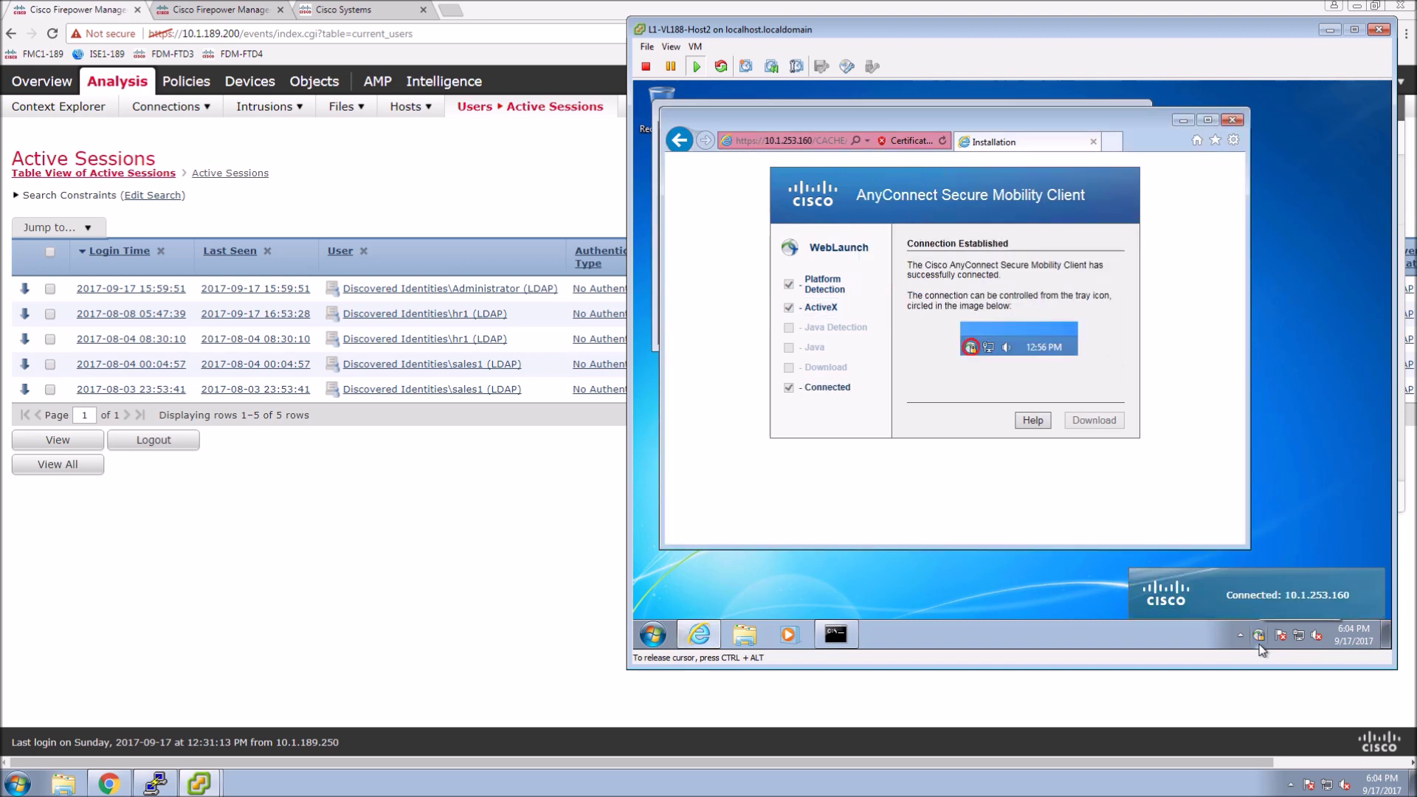
left_click(1259, 636)
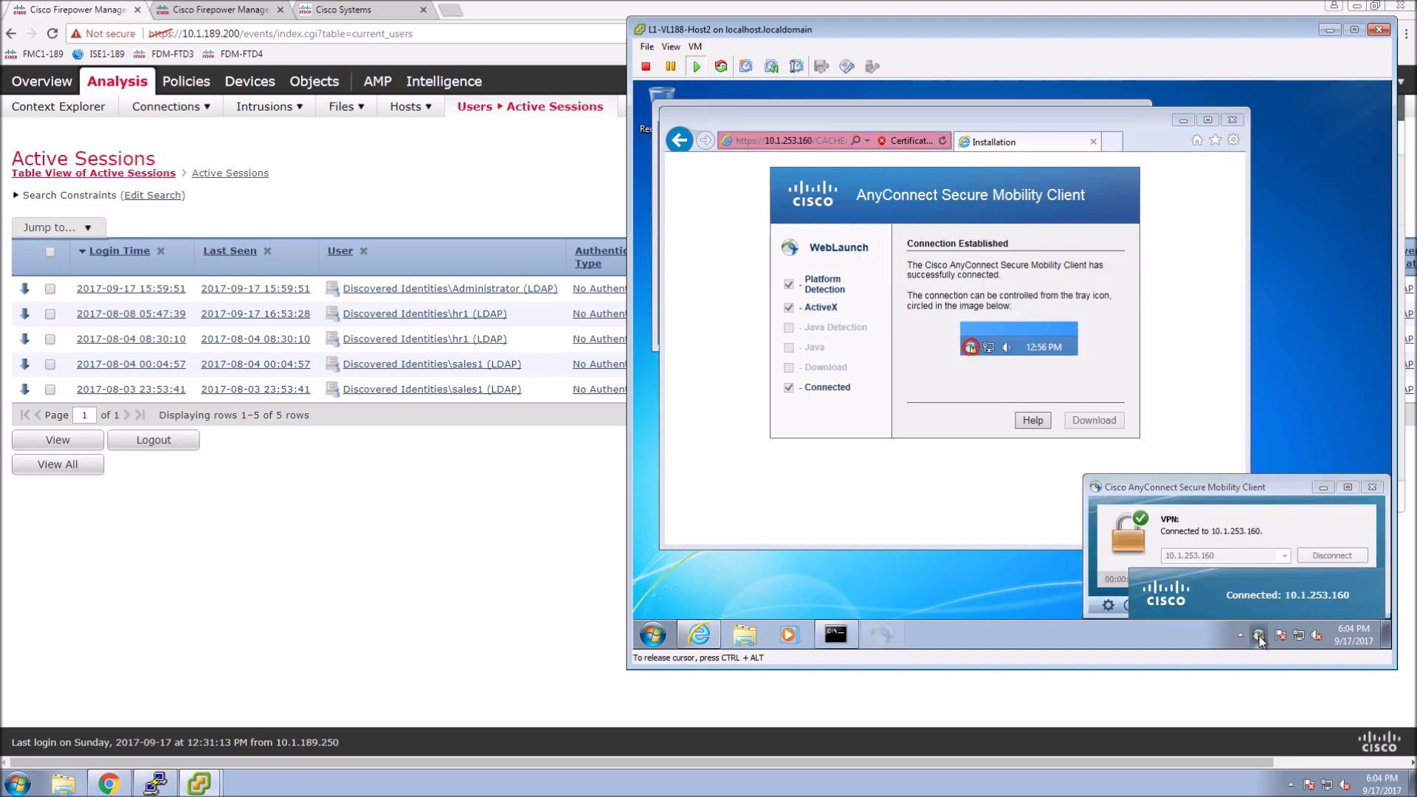
Open the AnyConnect advanced window and review its Preferences, Route Details, Firewall and Message History tabs
left_click(1108, 606)
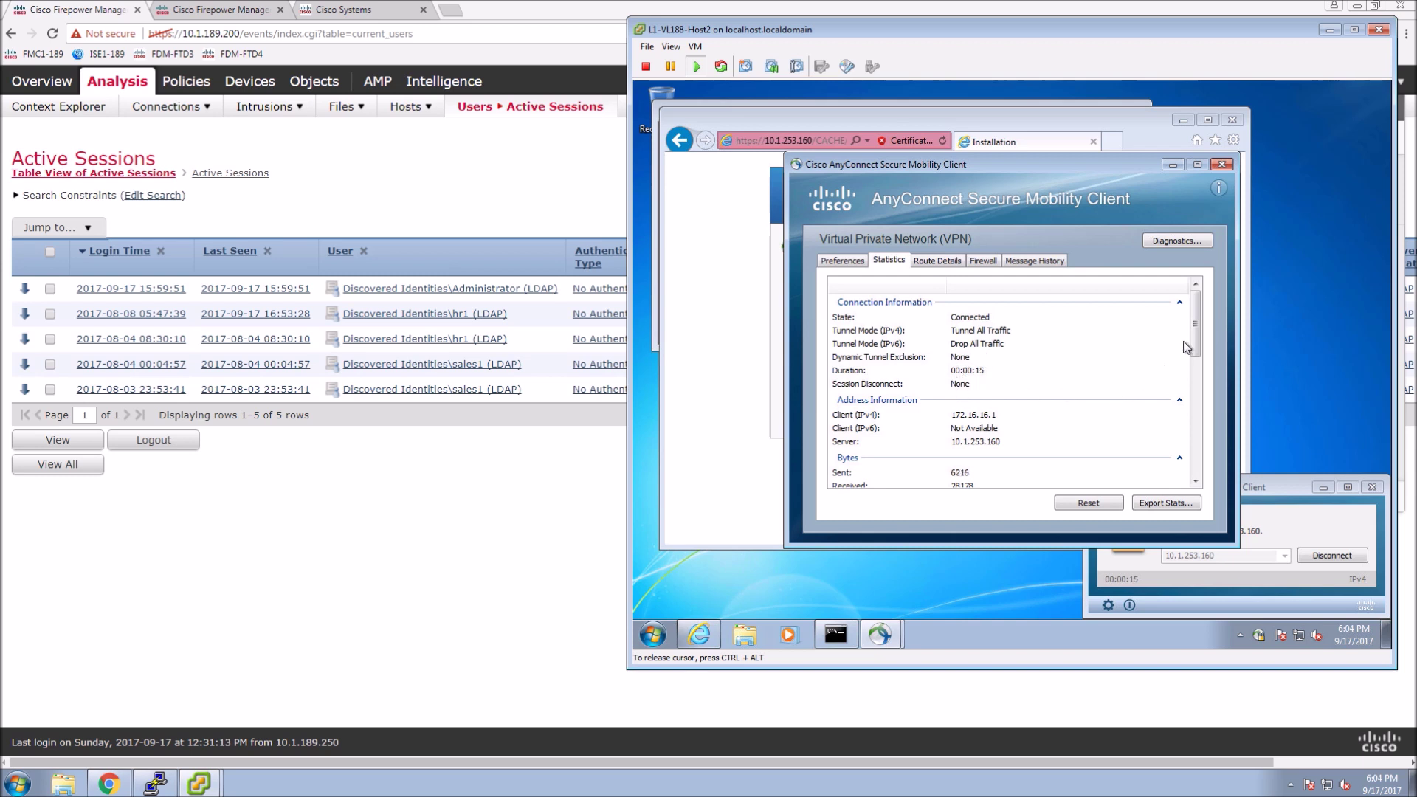
left_click_drag(1196, 347, 1208, 484)
left_click(843, 261)
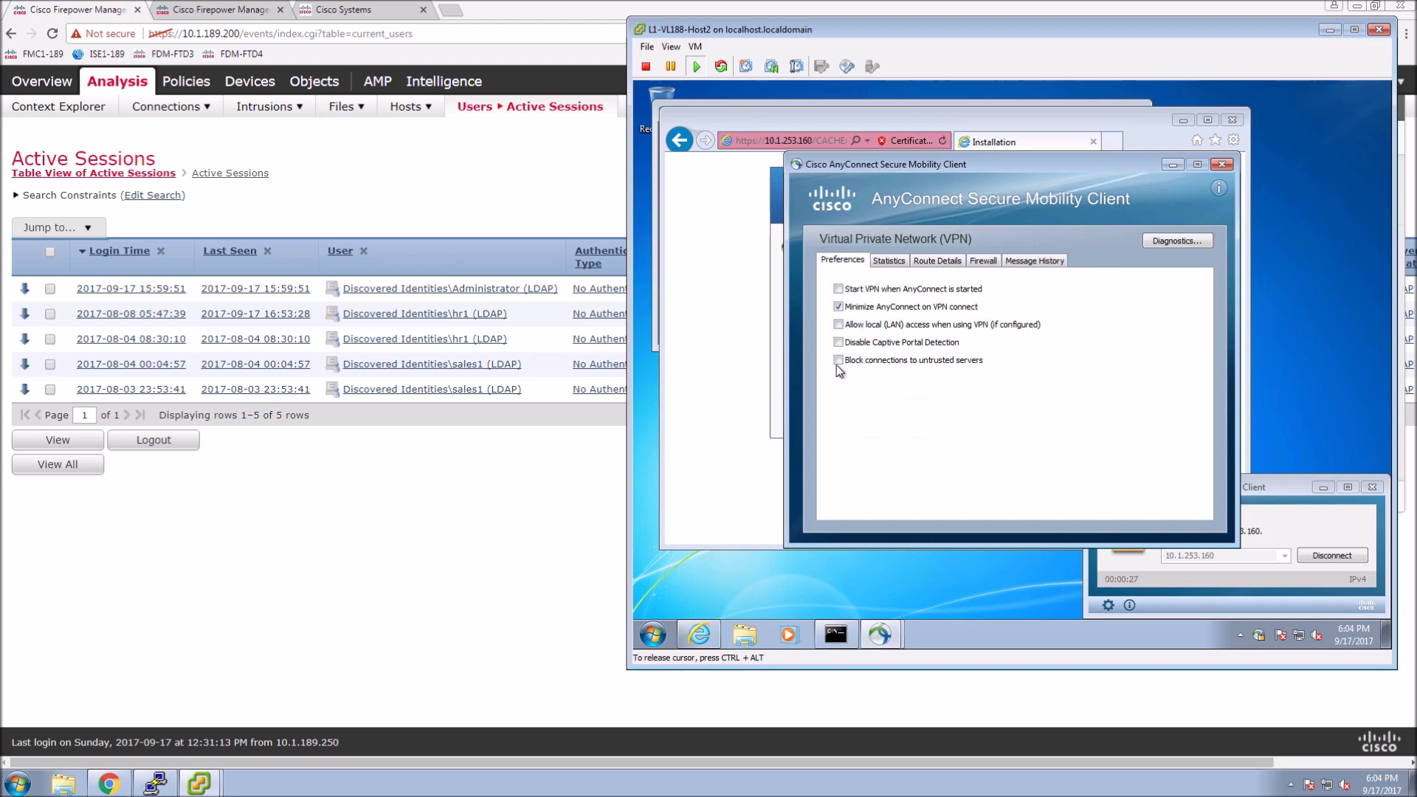
left_click(931, 263)
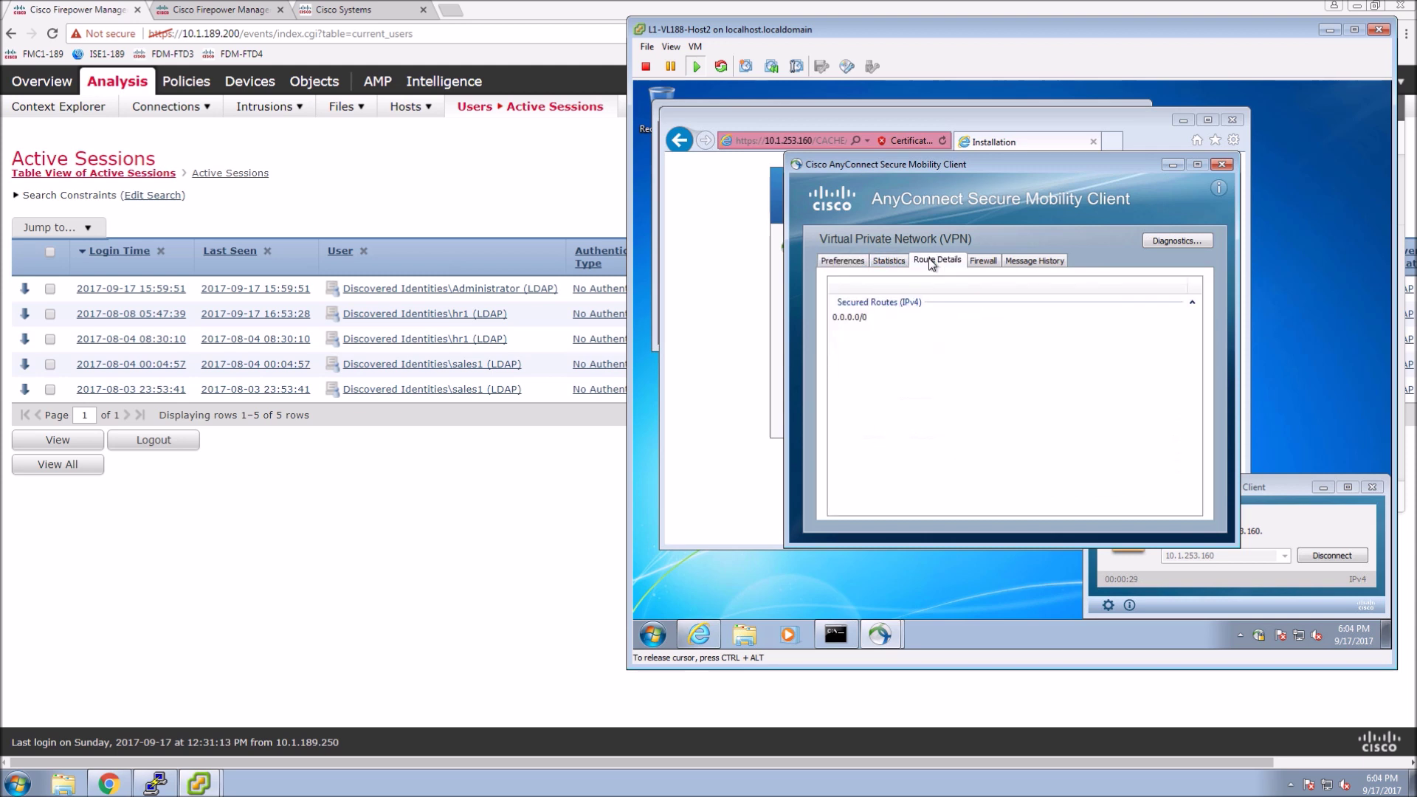
left_click(984, 264)
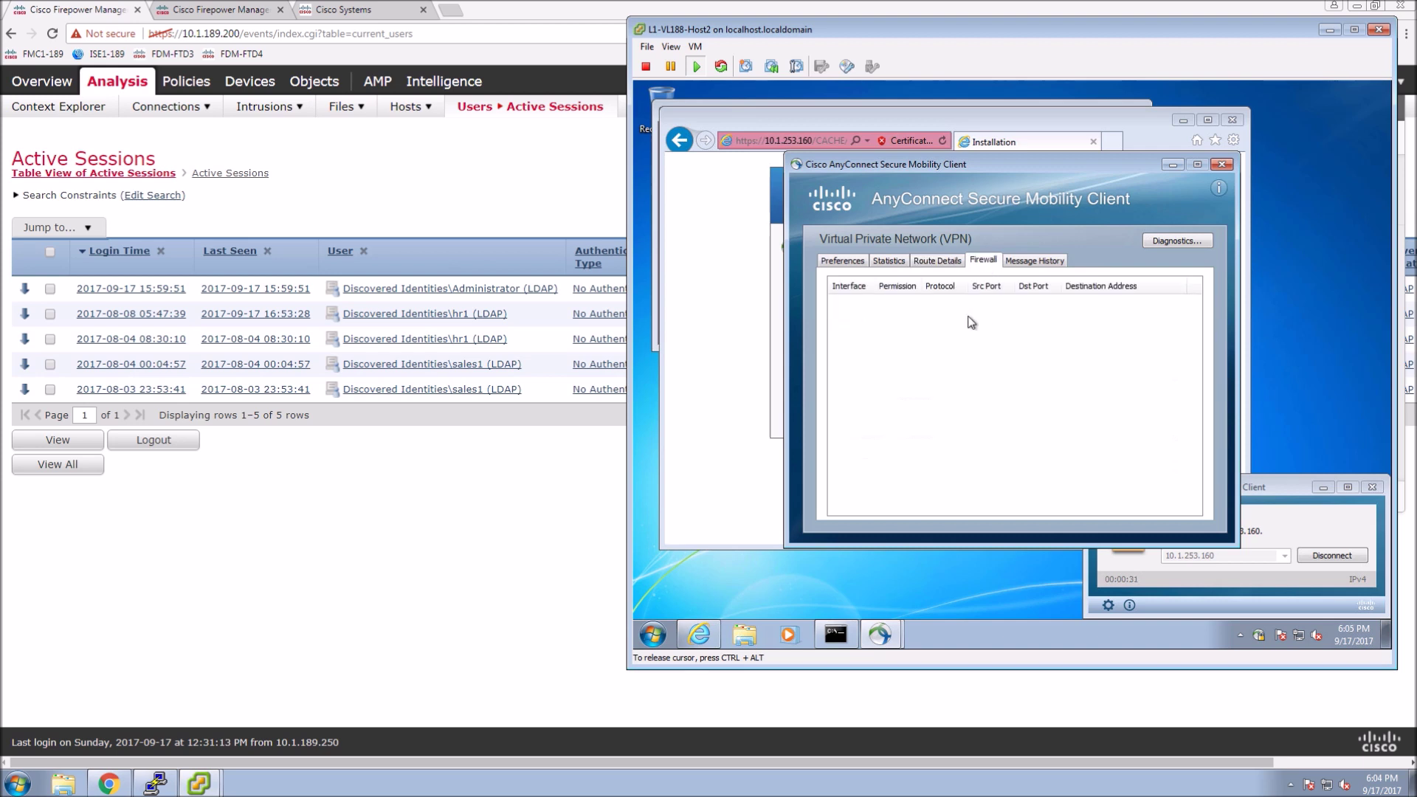
left_click(1037, 261)
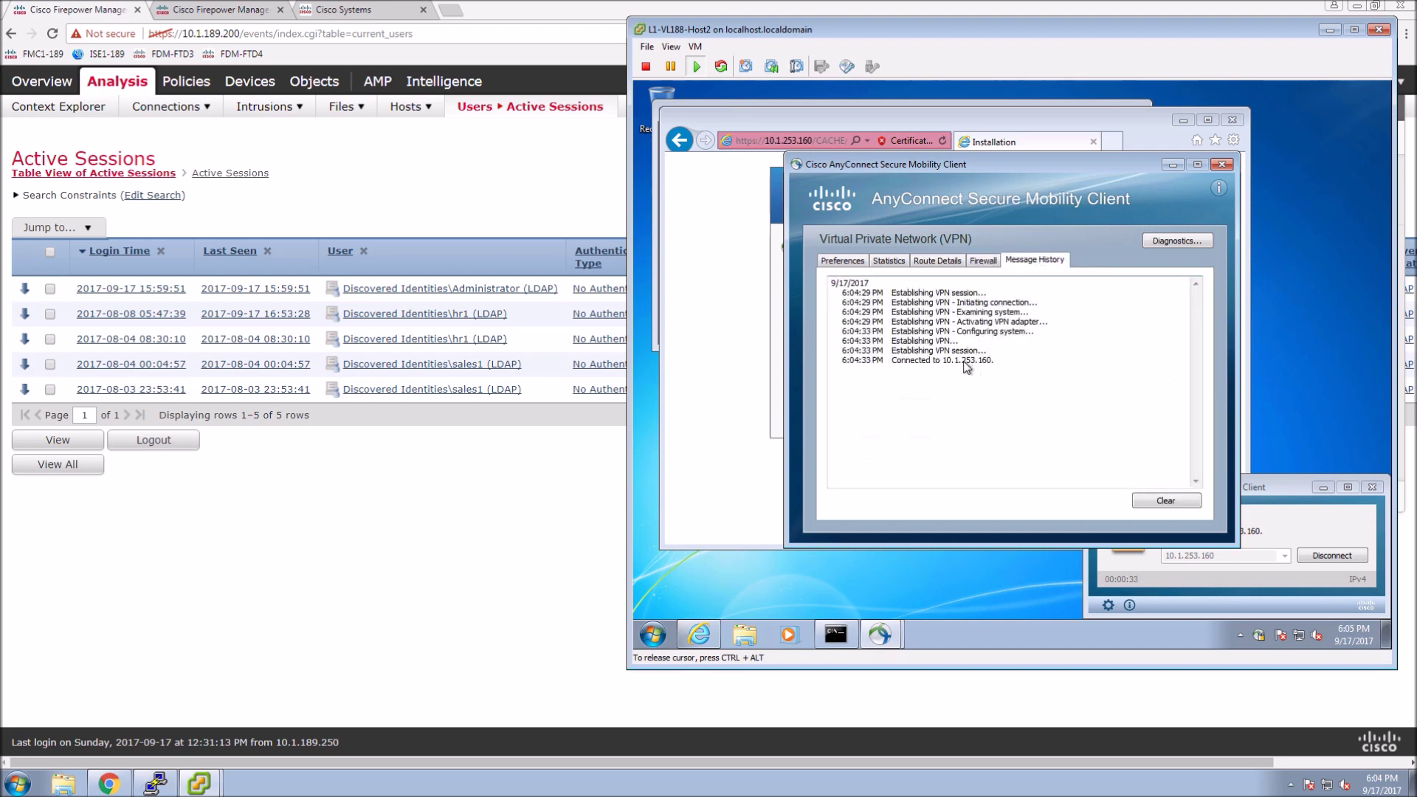
Highlight the 10.1.253.160 connection line in the message log, then close the advanced window
double_click(969, 361)
left_click(964, 413)
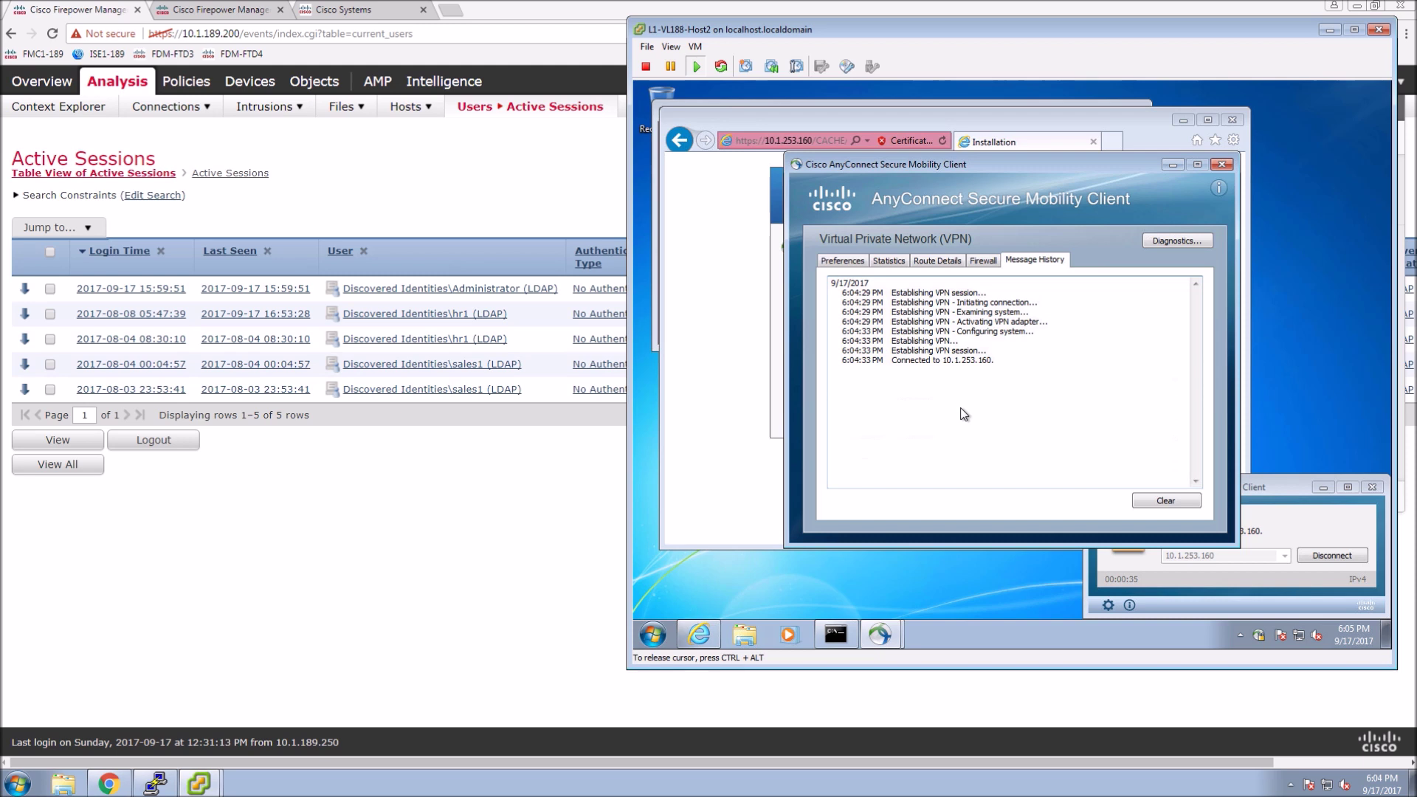
left_click(845, 263)
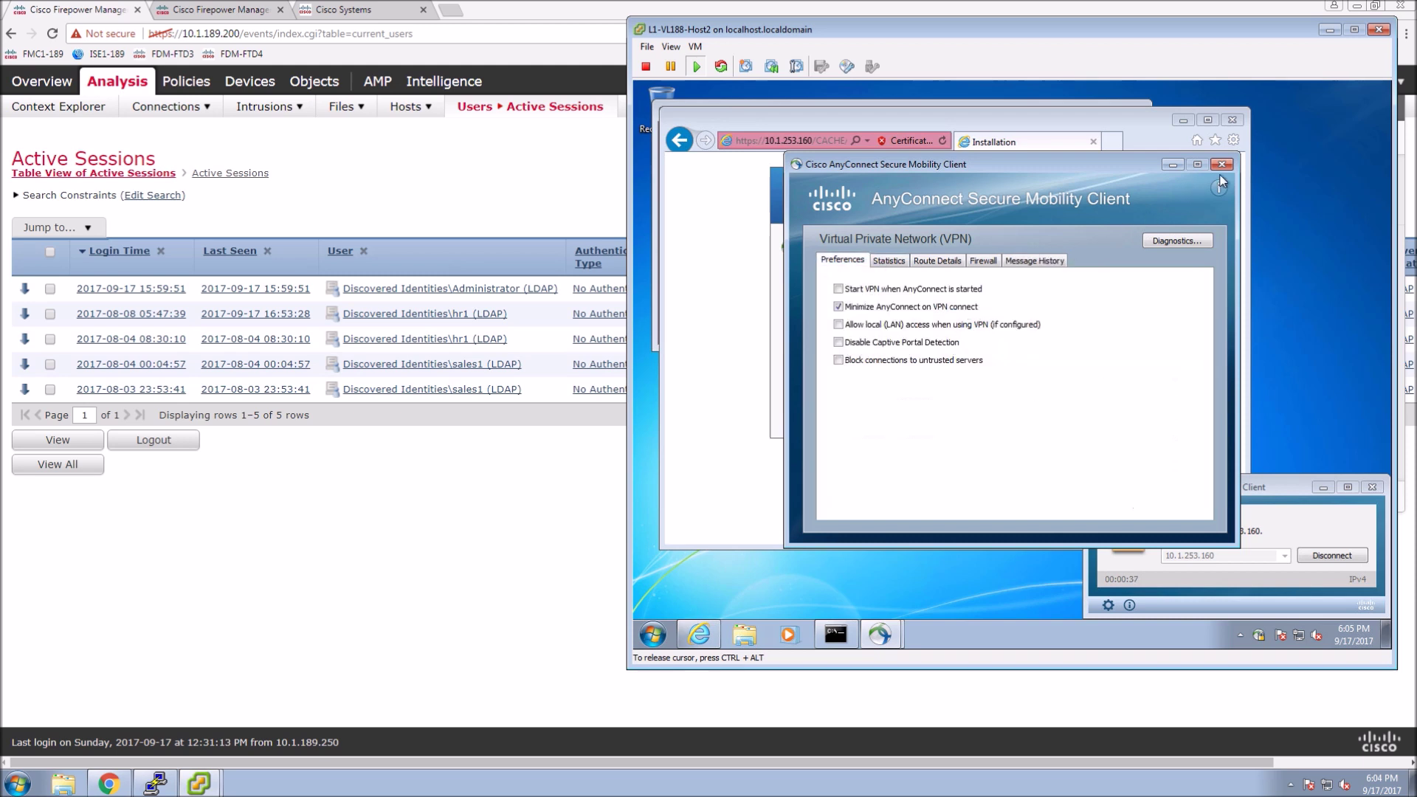
left_click(1221, 164)
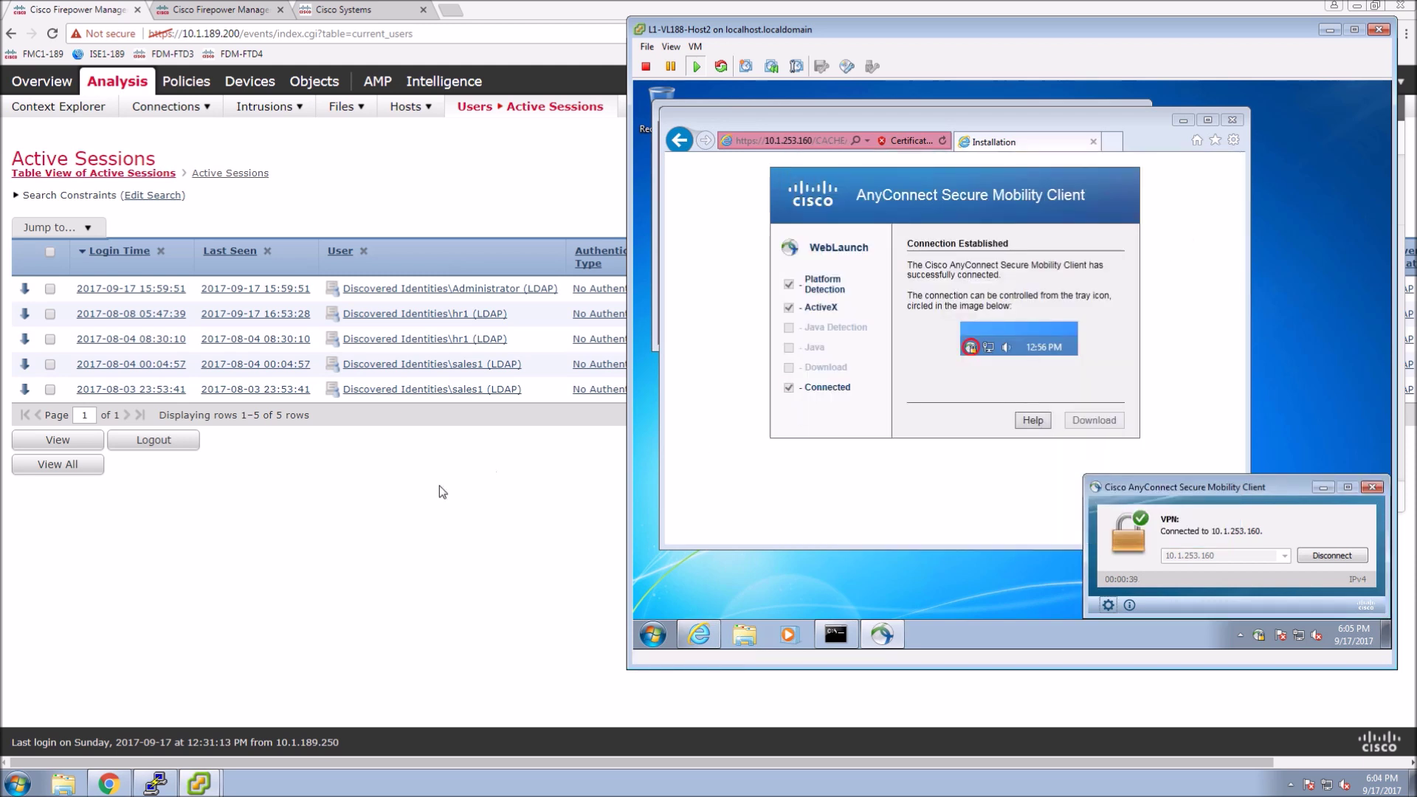
left_click(439, 486)
Refresh Active Sessions and log out the VPN Authentication session, confirming with Continue
key("F5")
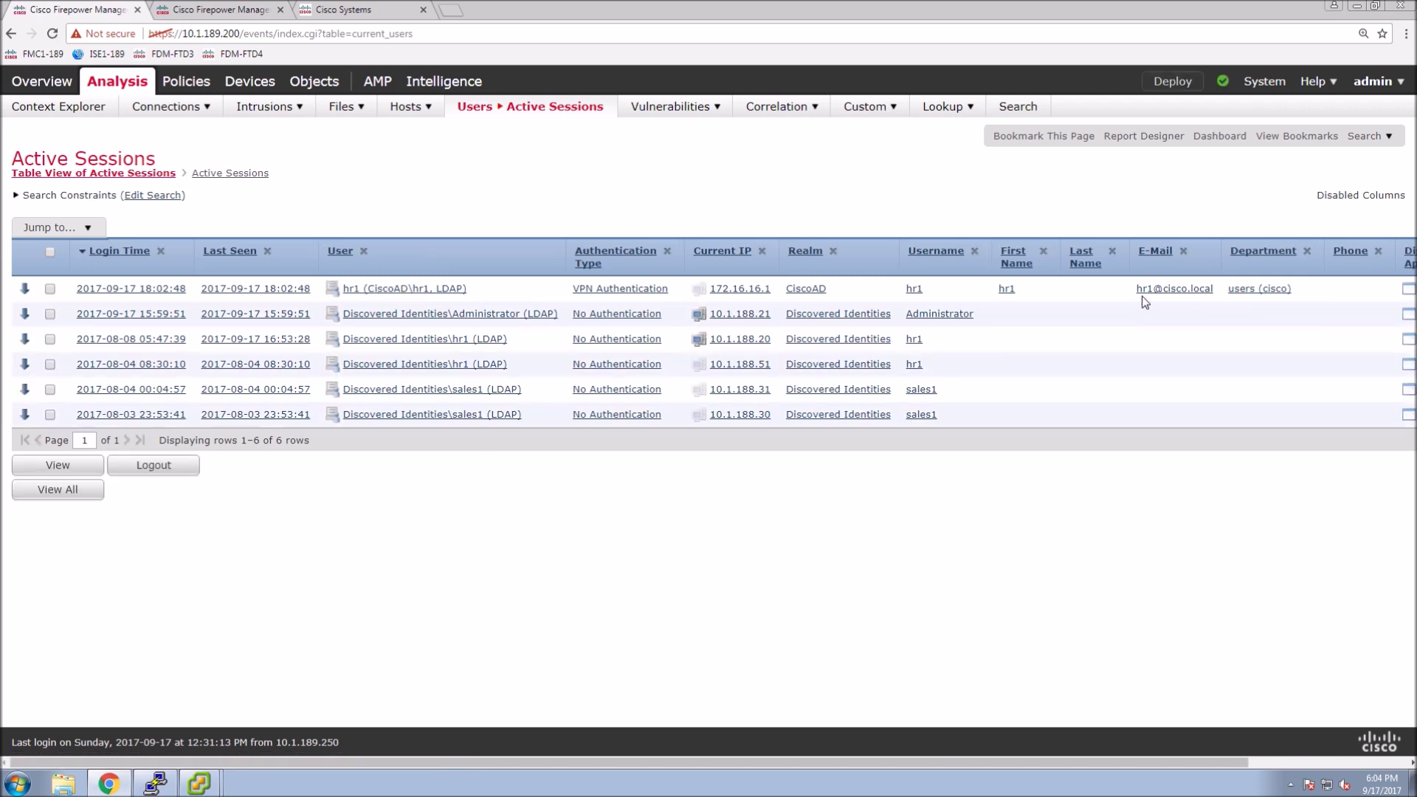
left_click(50, 288)
left_click(138, 466)
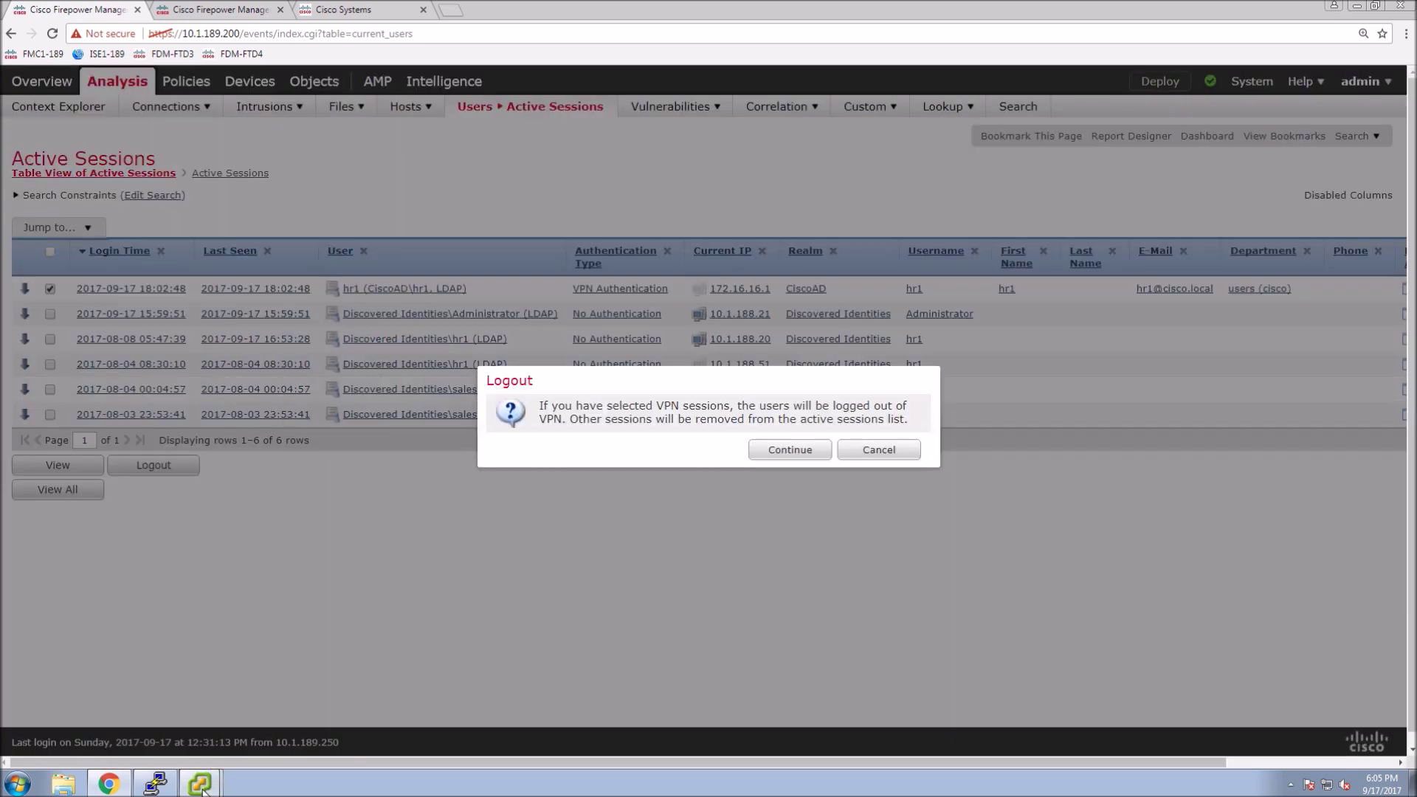
mouse_move(202, 787)
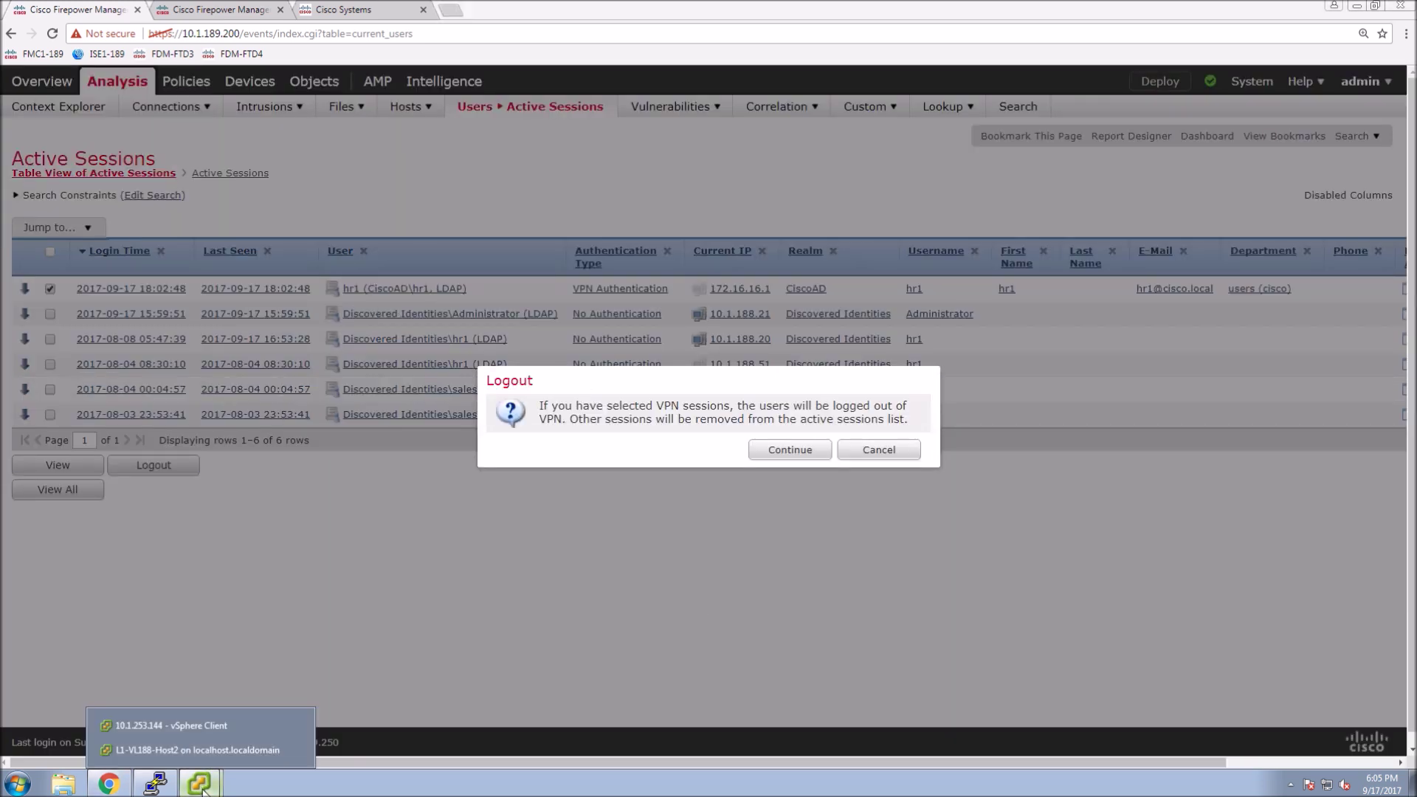
left_click(789, 450)
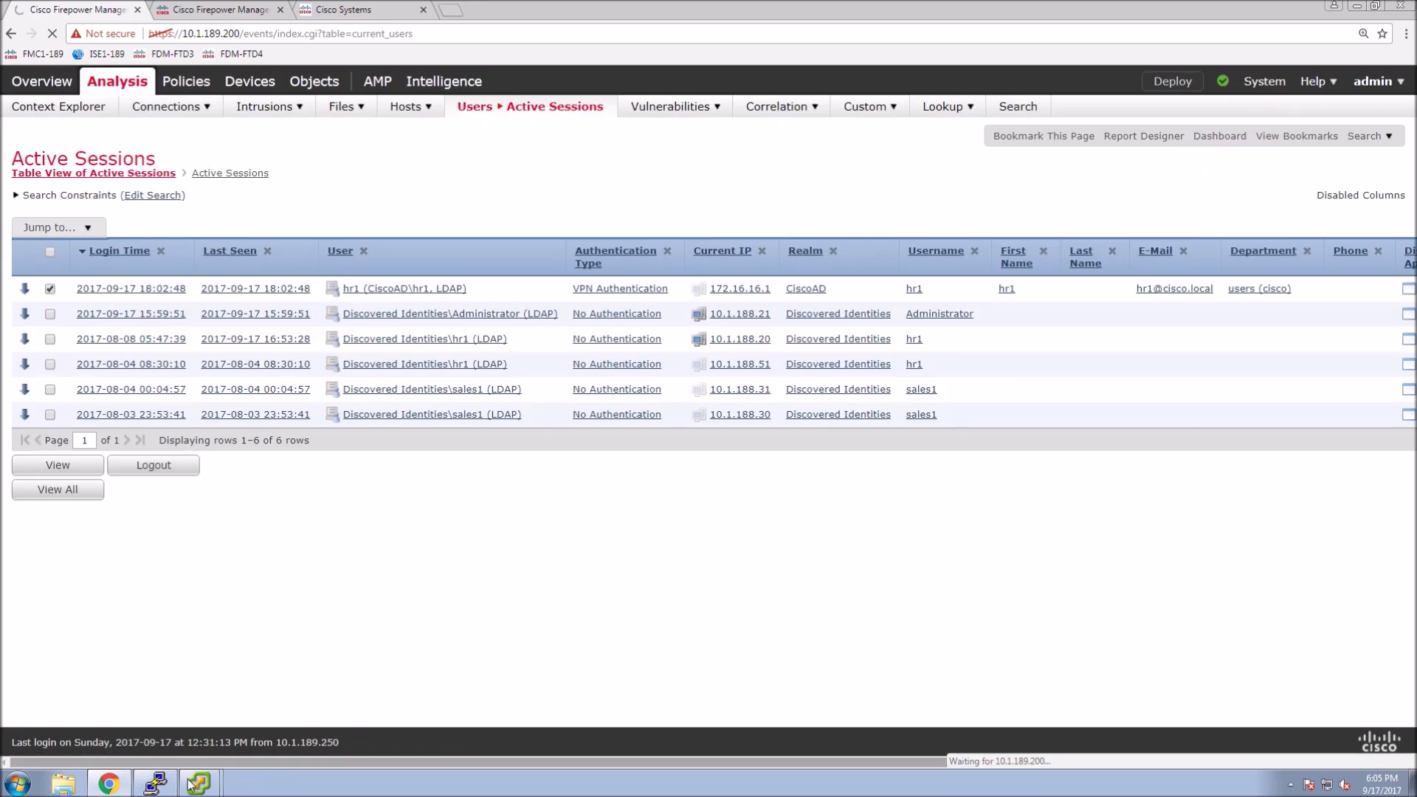
mouse_move(193, 781)
left_click(197, 751)
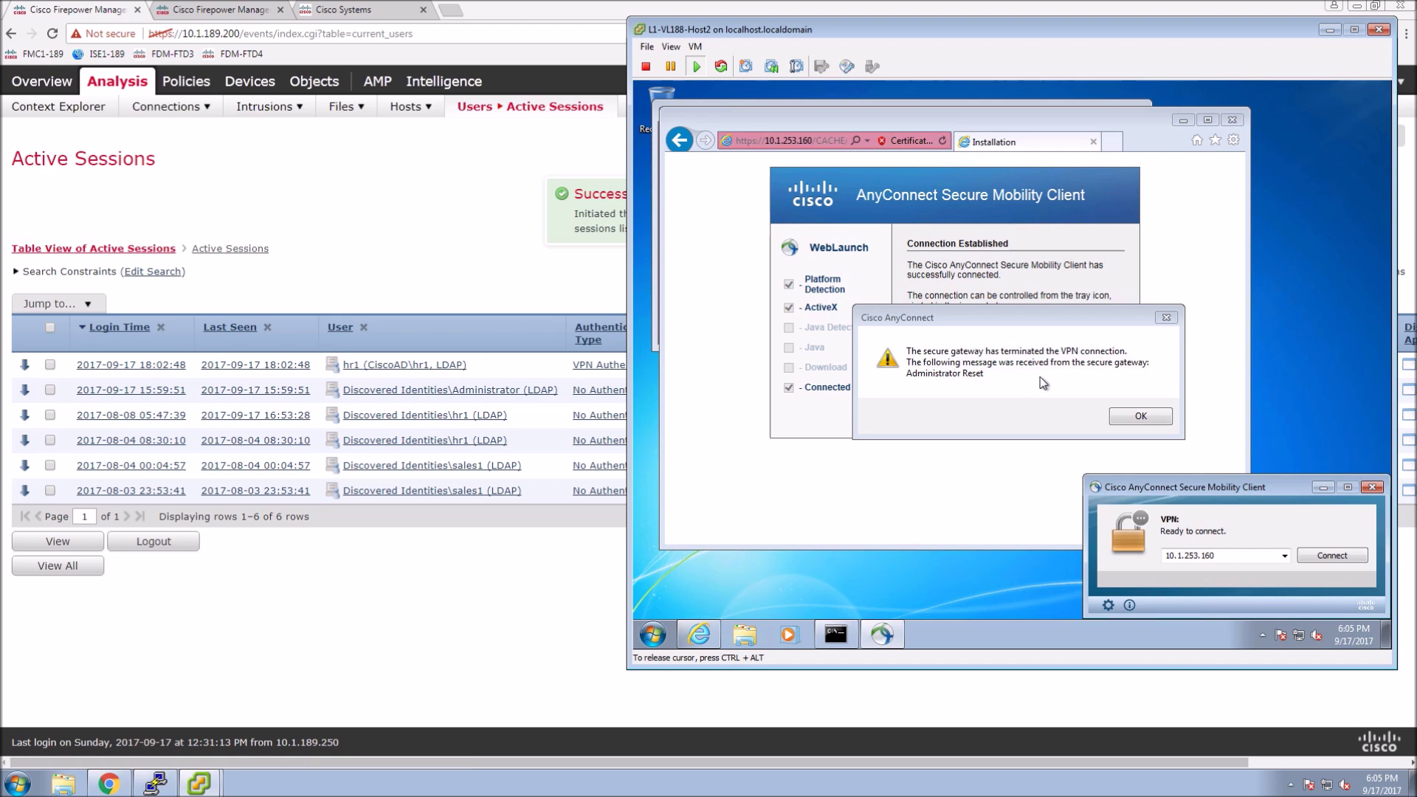
Dismiss the Administrator Reset notice and reconnect to 10.1.253.160, passing the certificate warning, password and banner
left_click(1141, 417)
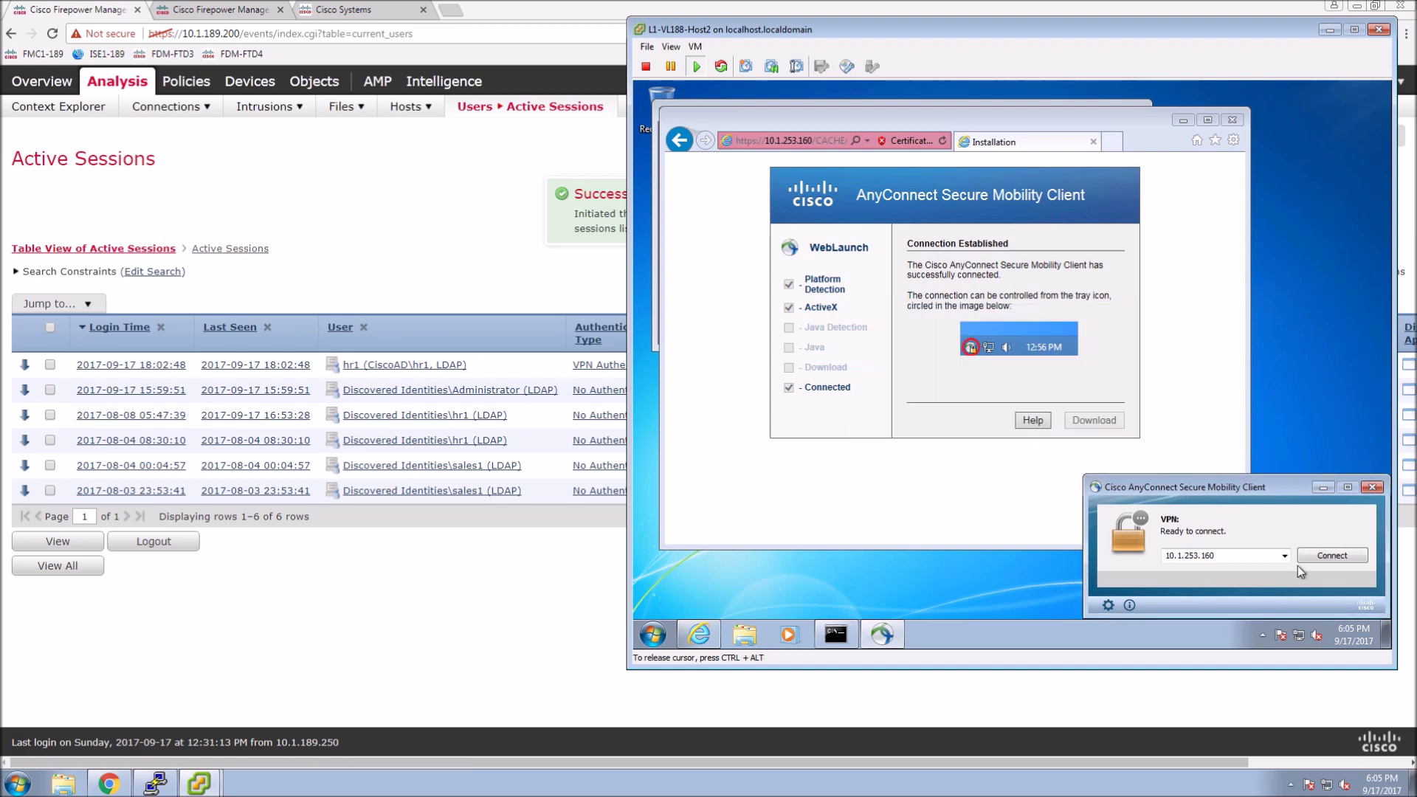
left_click(1348, 558)
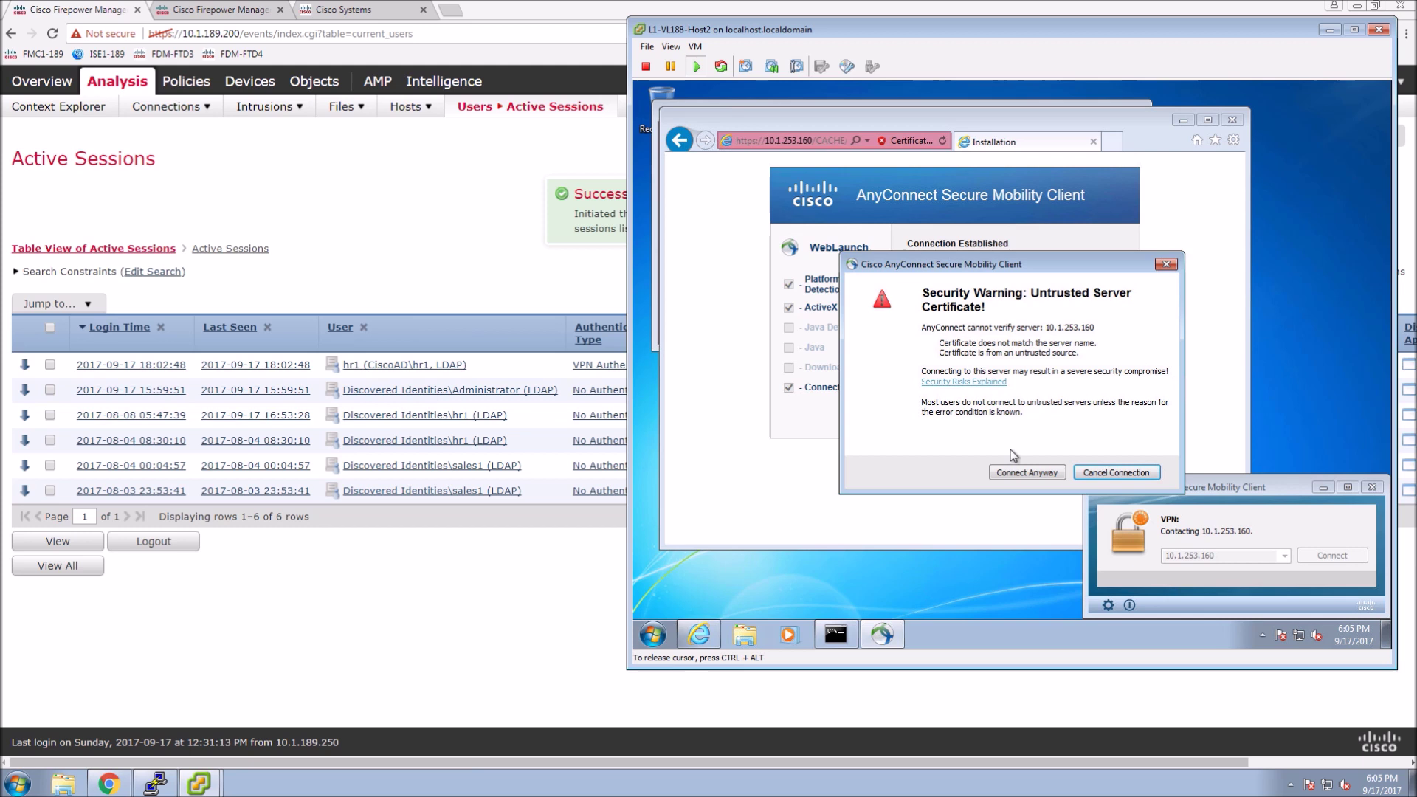
left_click(1013, 472)
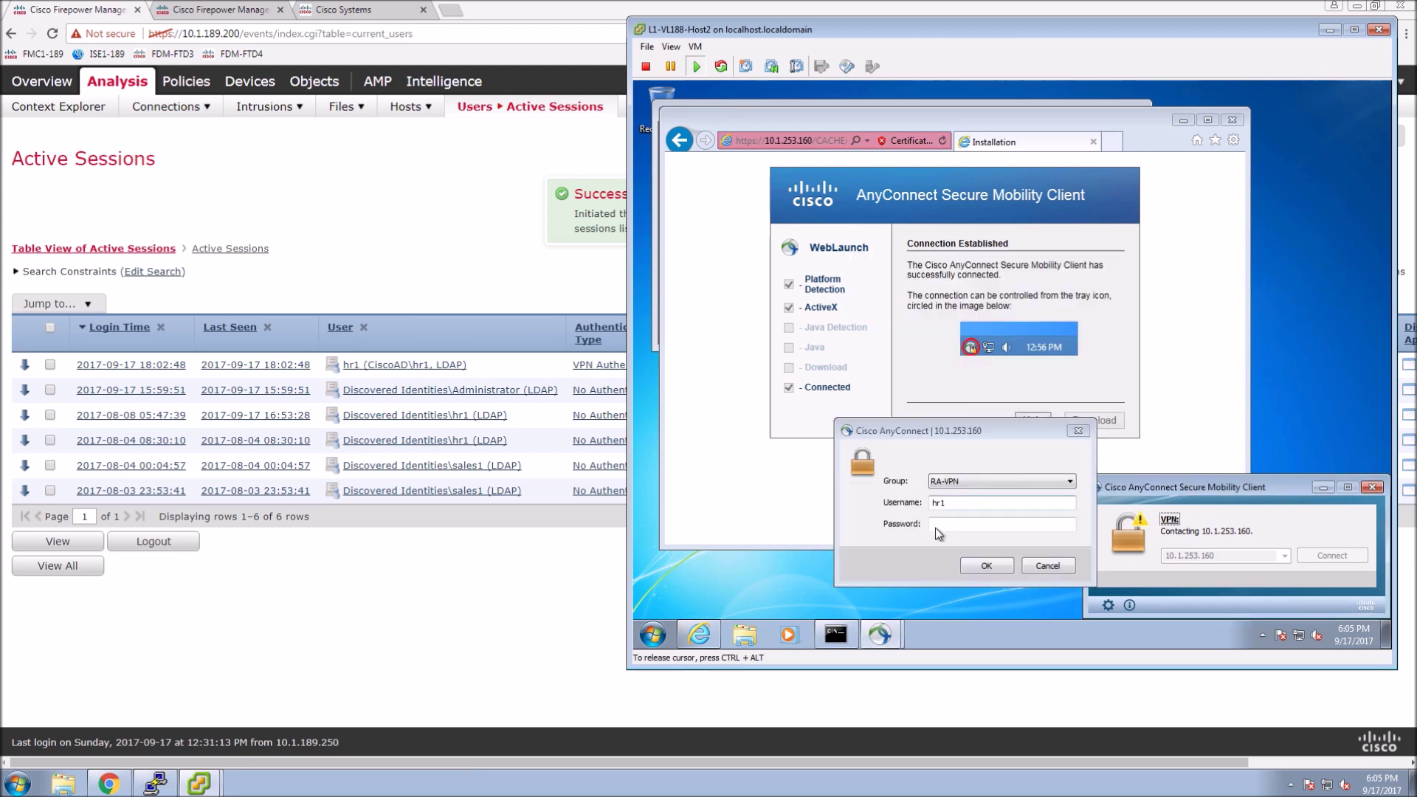
type("******")
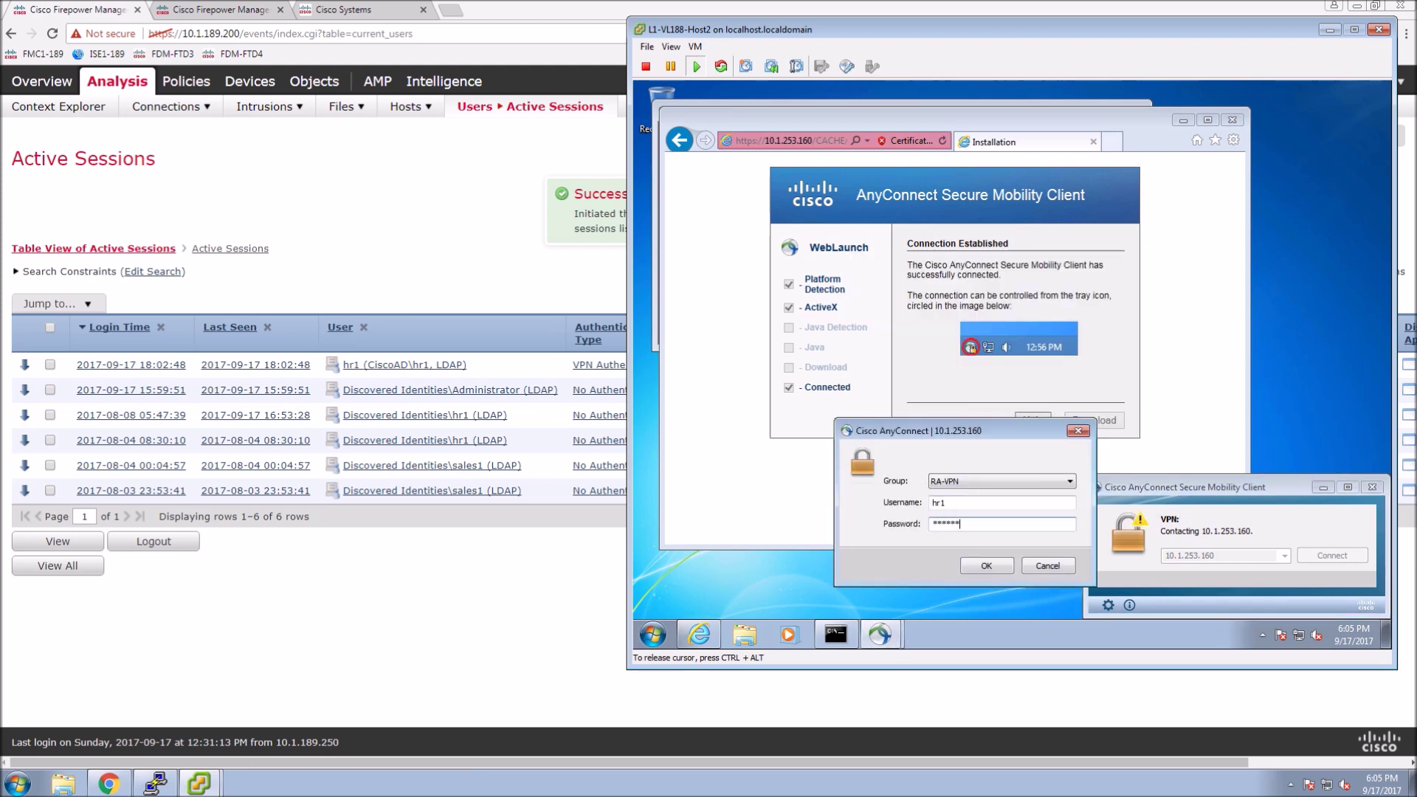
key("Return")
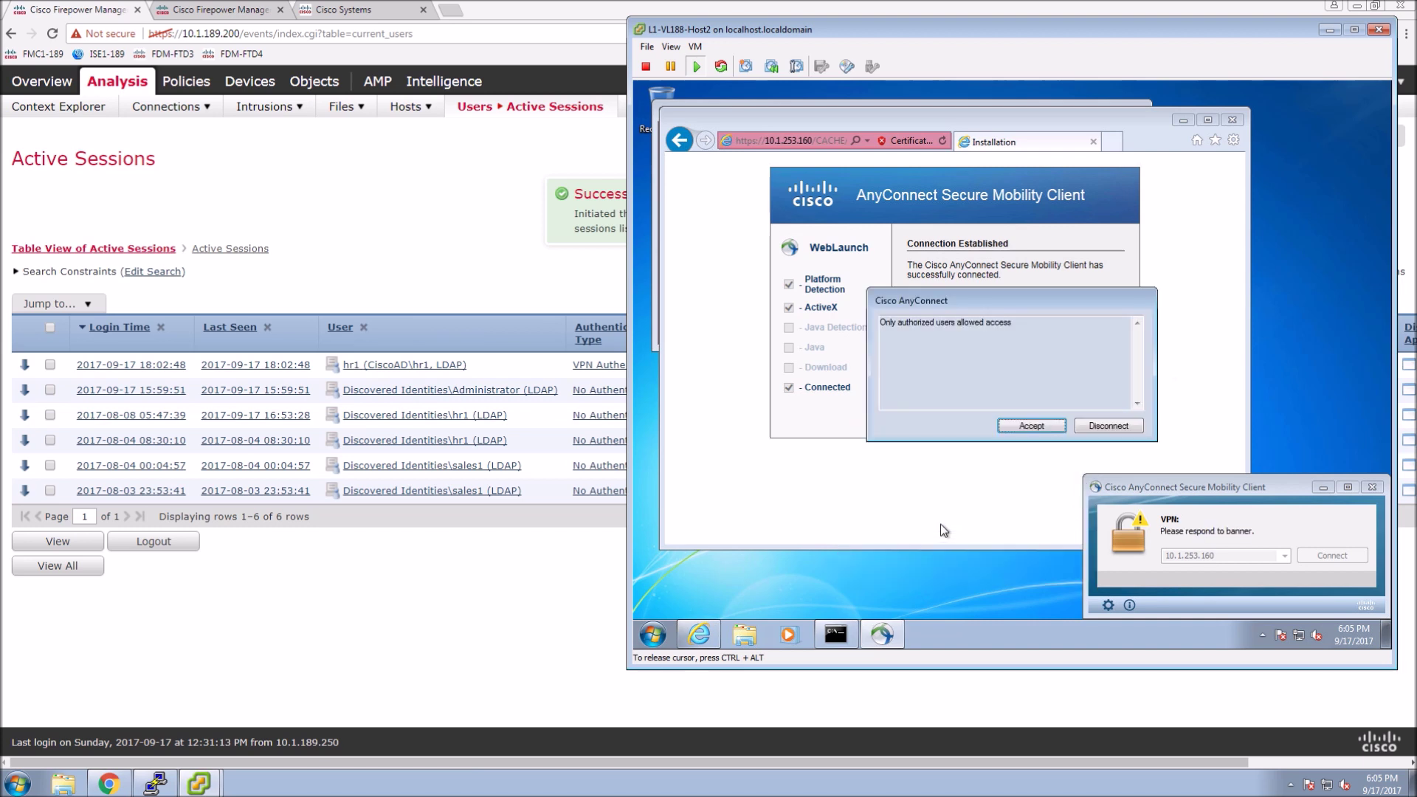
left_click(1036, 425)
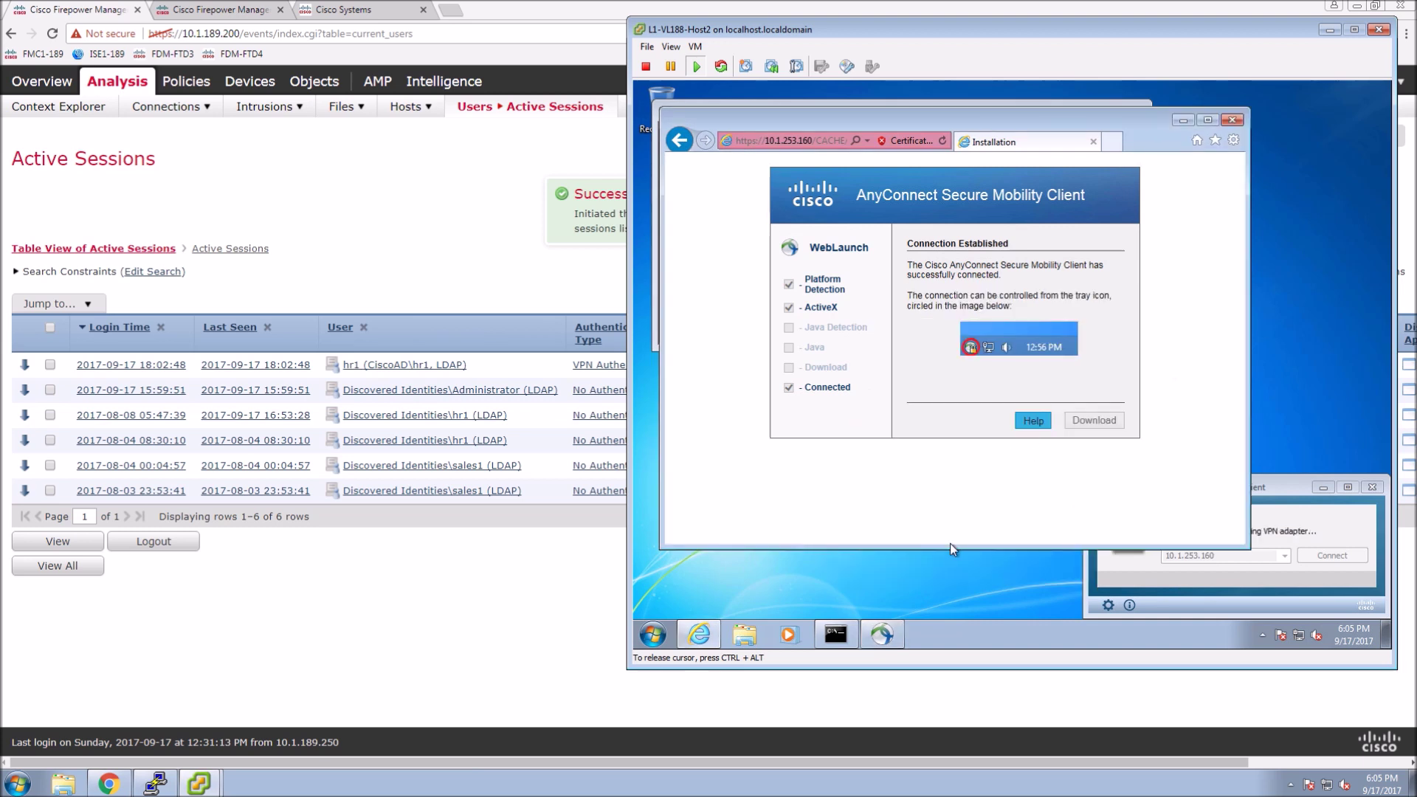
left_click(1023, 108)
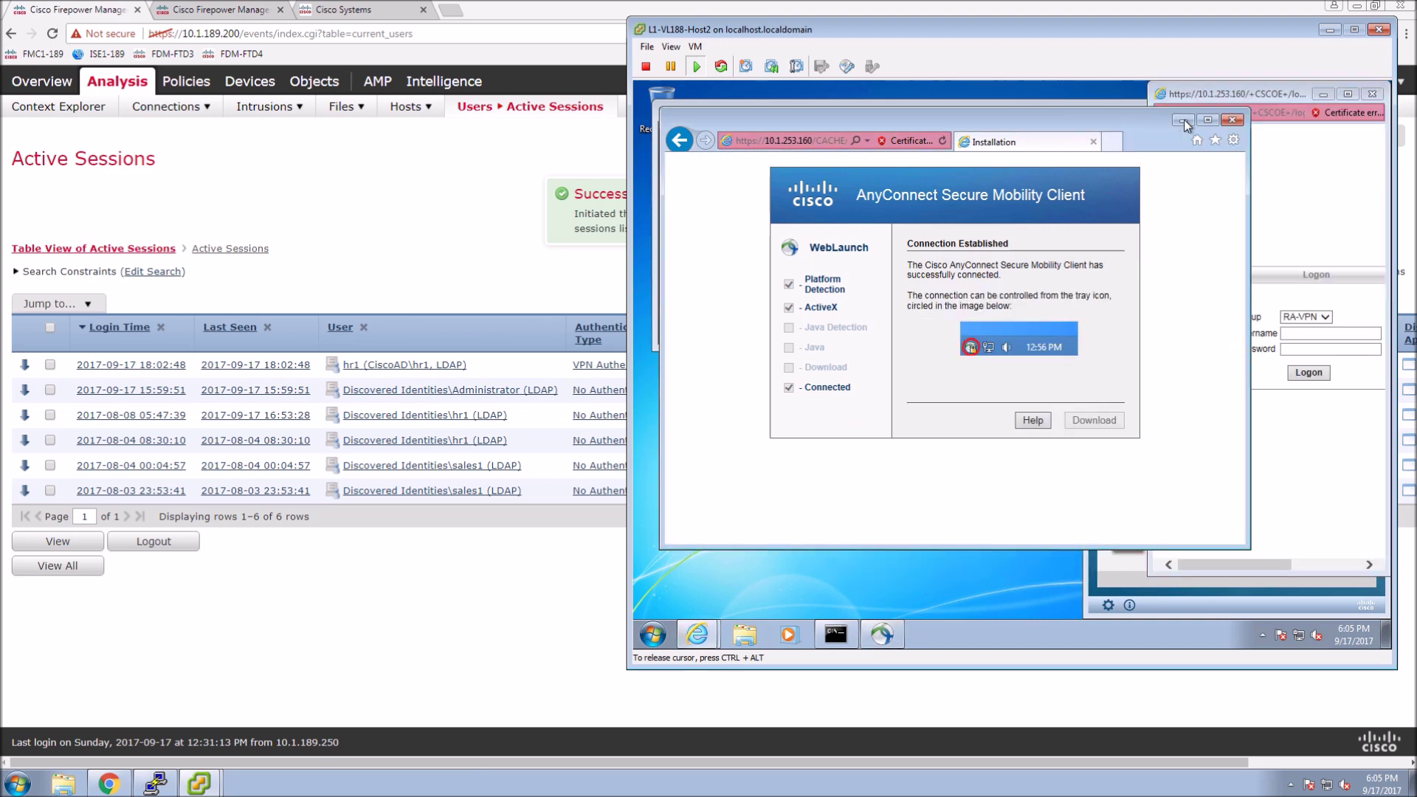
Close the leftover IE logon window and ping 10.1.188.20 from the command prompt
key("alt+Tab")
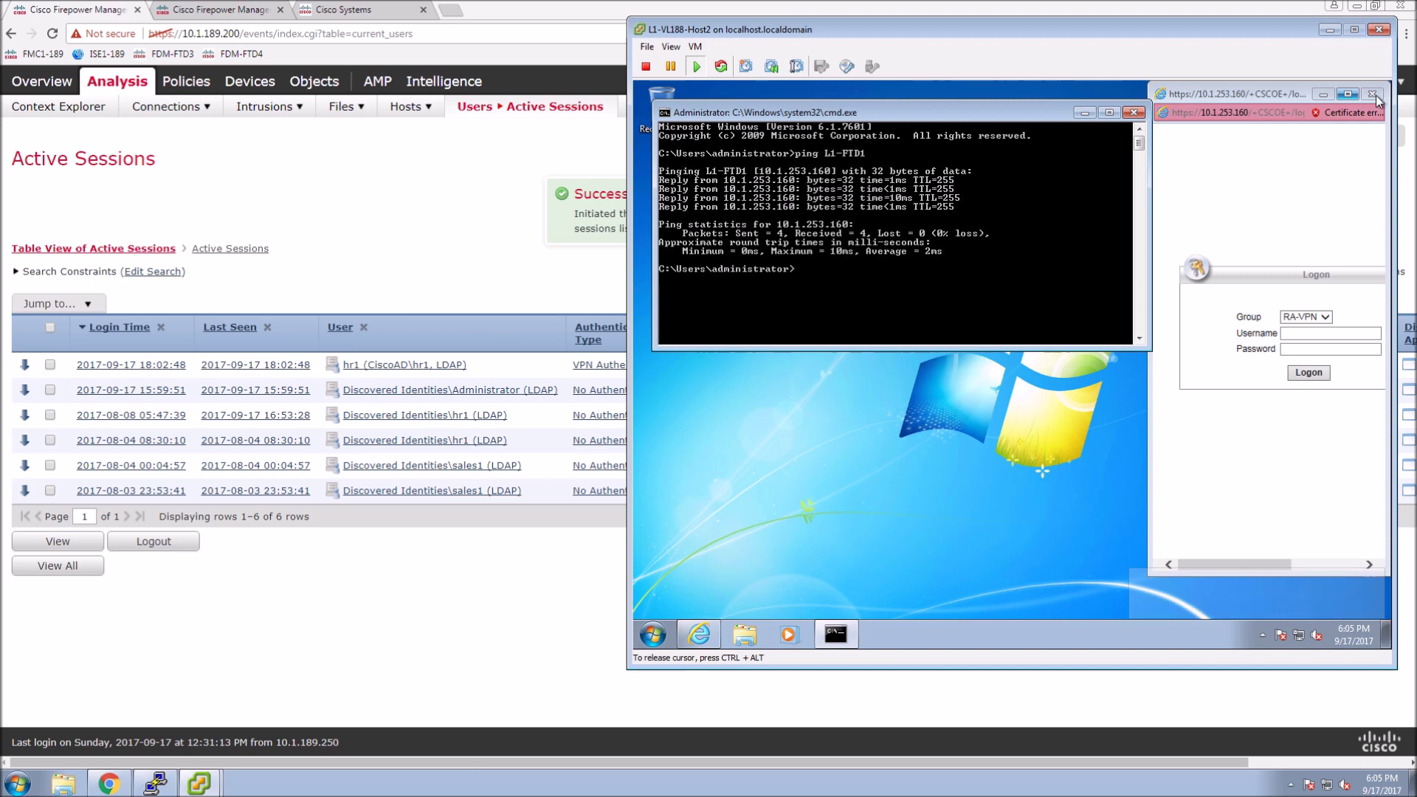
left_click(1269, 181)
type("ping 1")
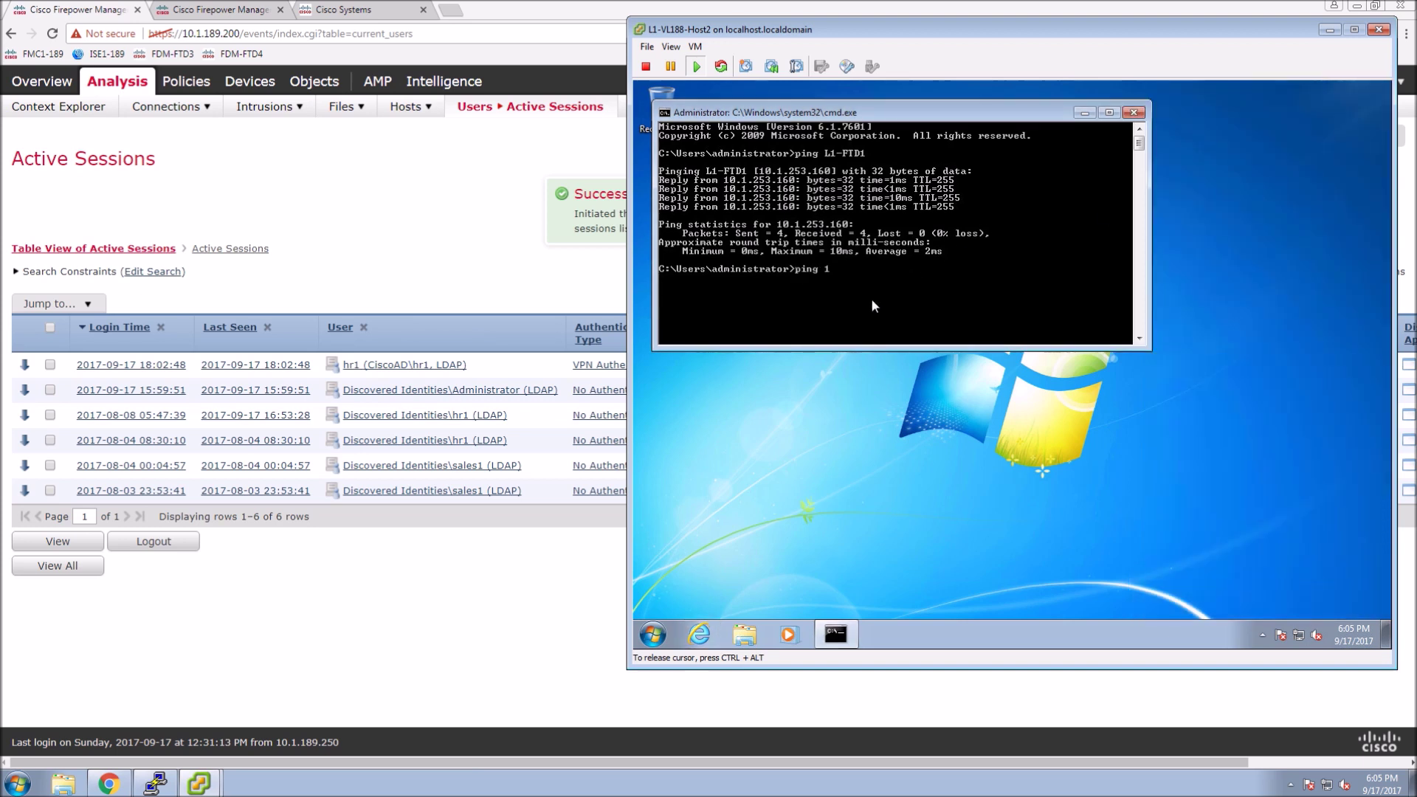
type("0.1.188.20")
key("Return")
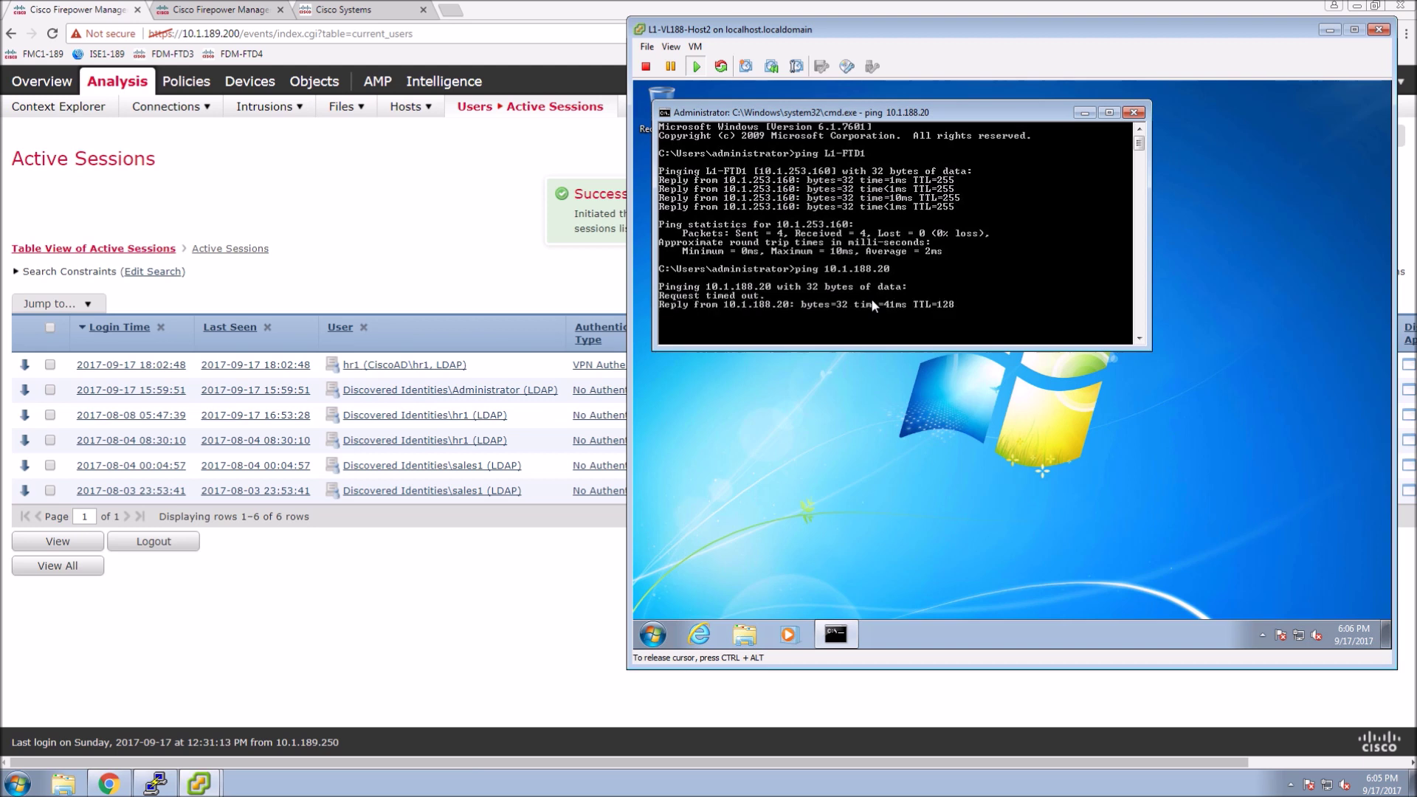
Rerun ping 10.1.188.20 in the VM console, getting all four replies with 0% loss
left_click(200, 783)
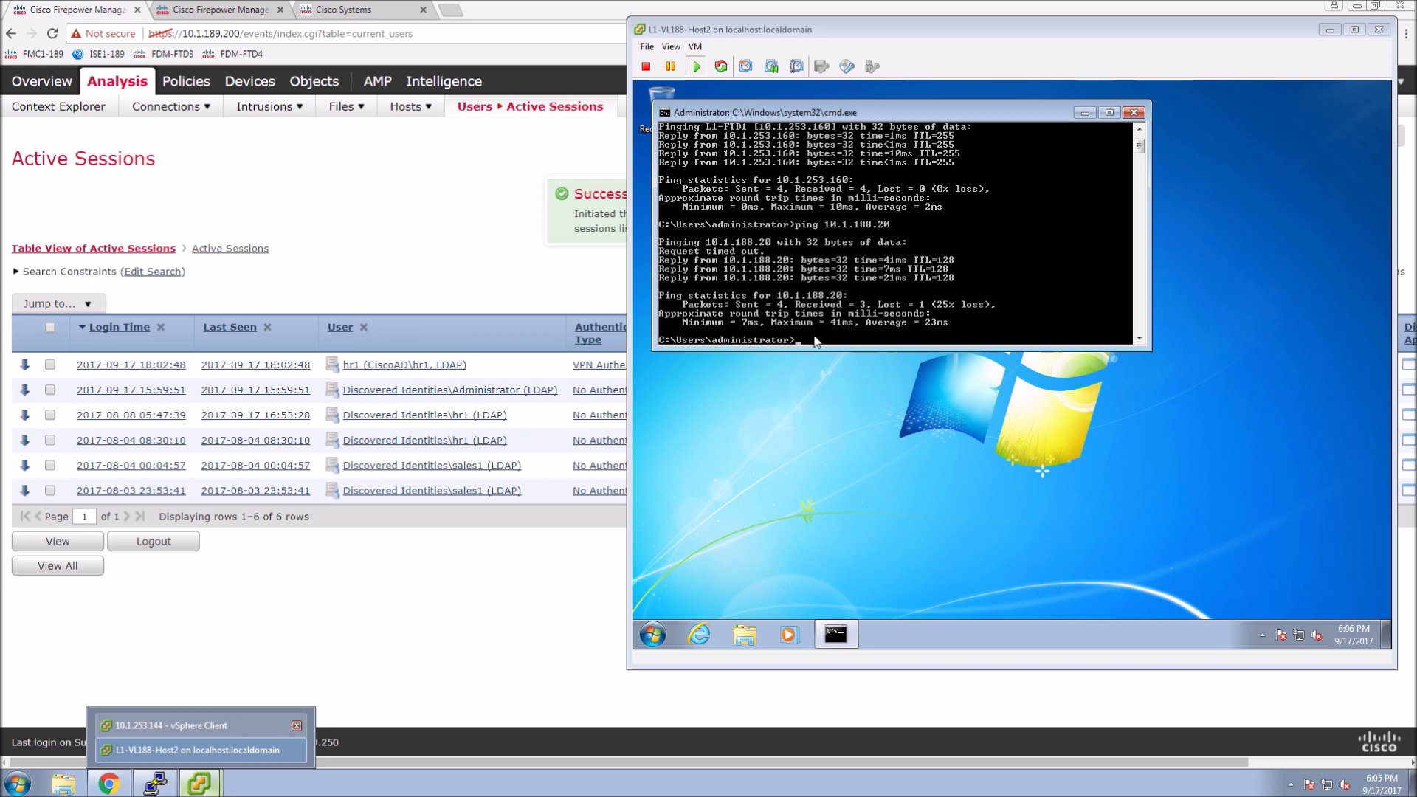
left_click(849, 286)
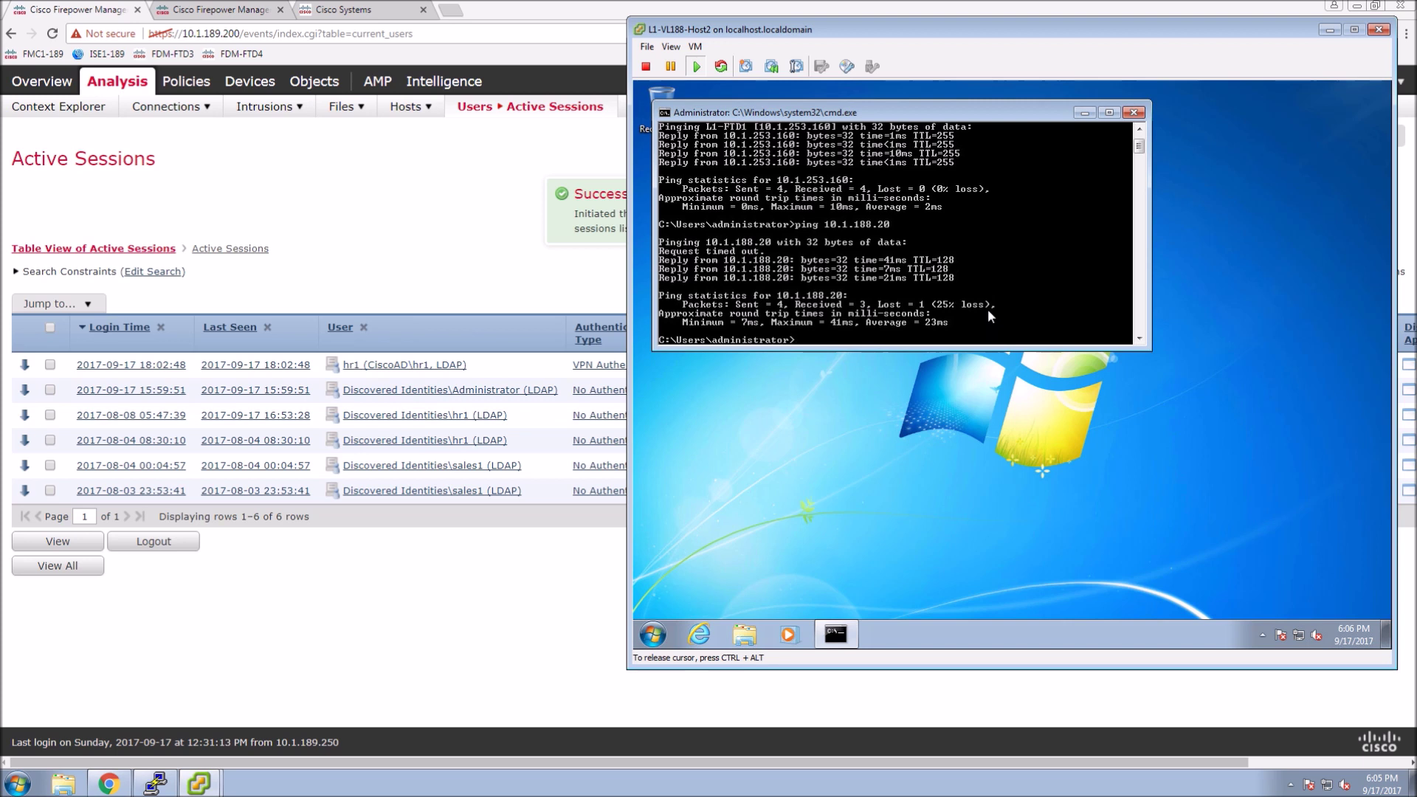
key("Up")
key("Return")
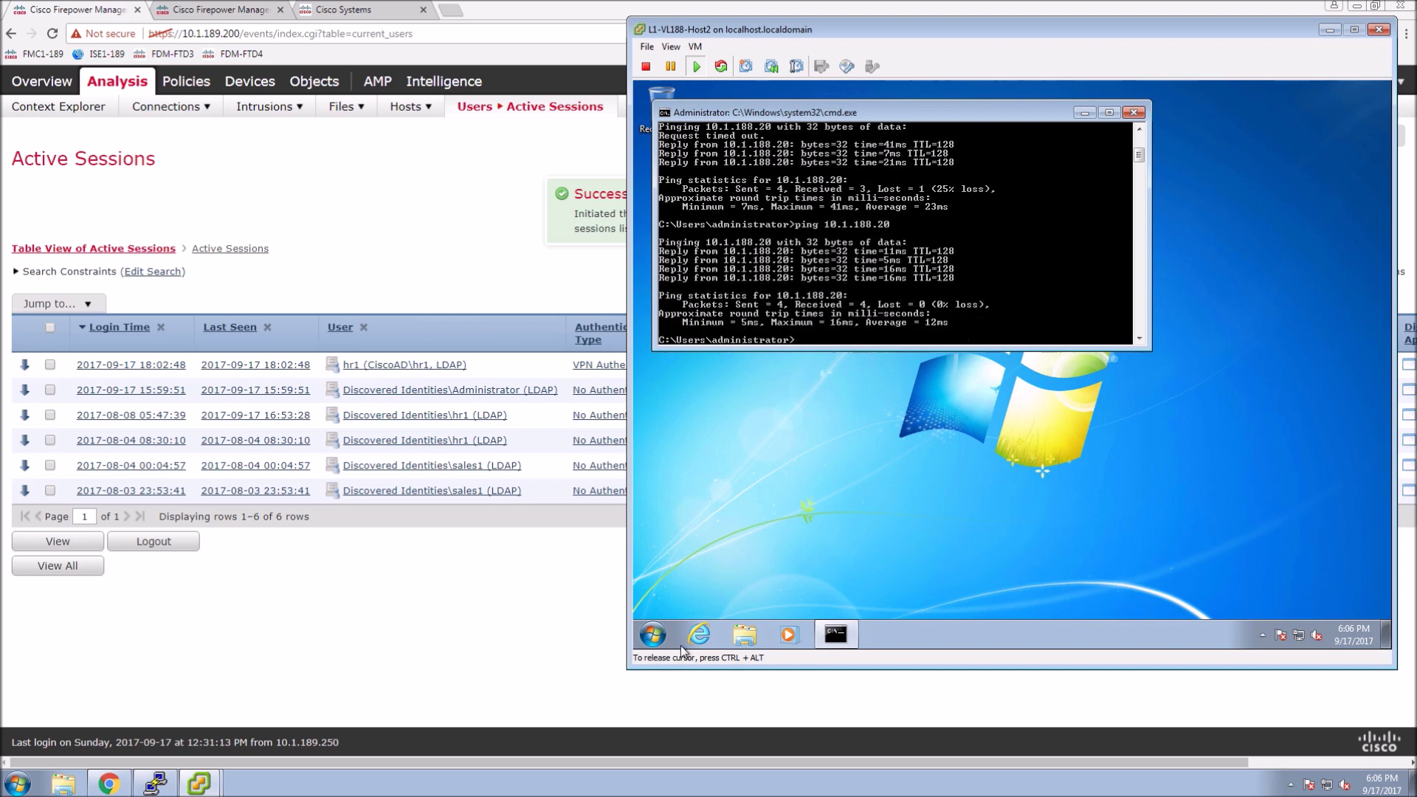
left_click(654, 632)
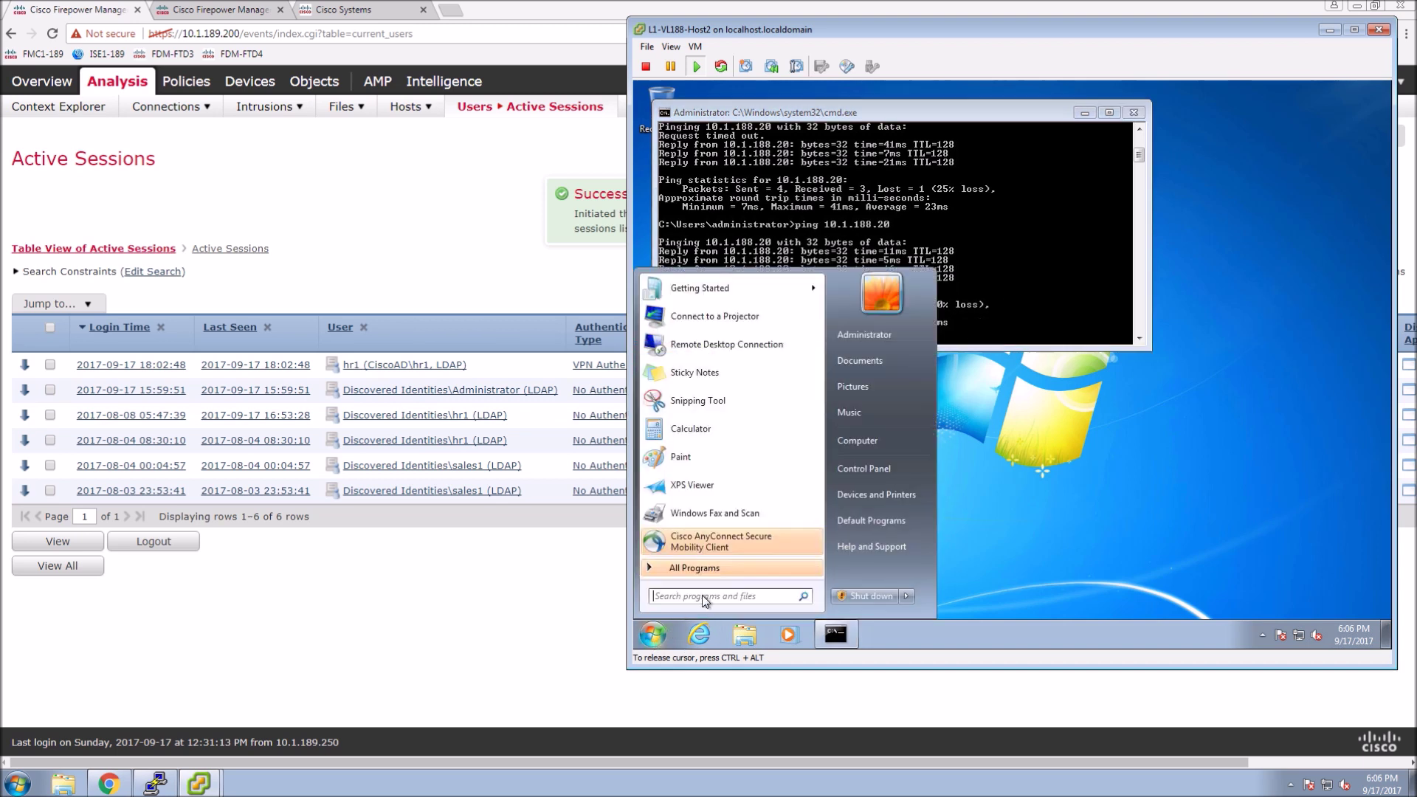
Open \\10.1.188.20\c$ from the Start search box, view its six folders, then close Explorer
left_click(701, 599)
type("\\\\10.1.188")
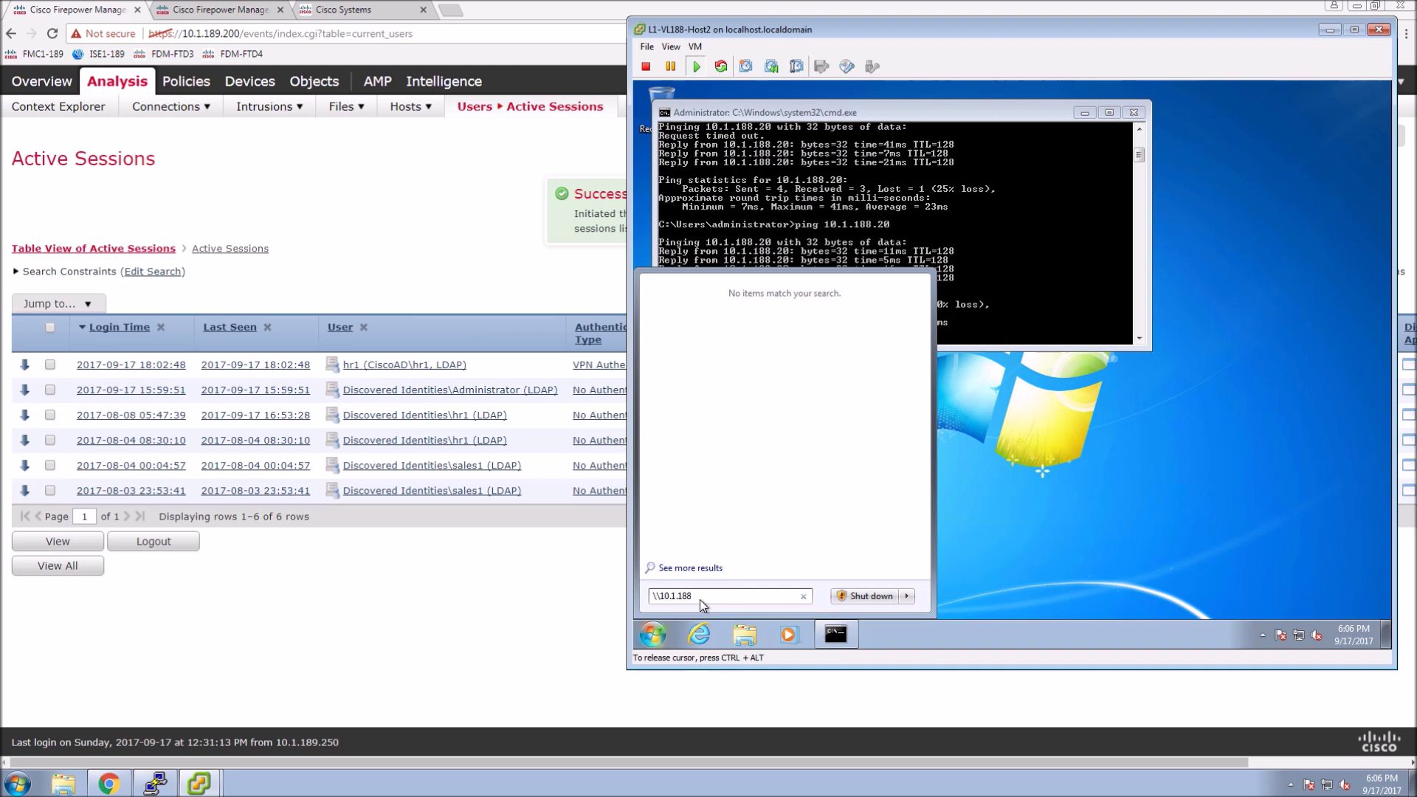
type(".20\\c$")
key("Return")
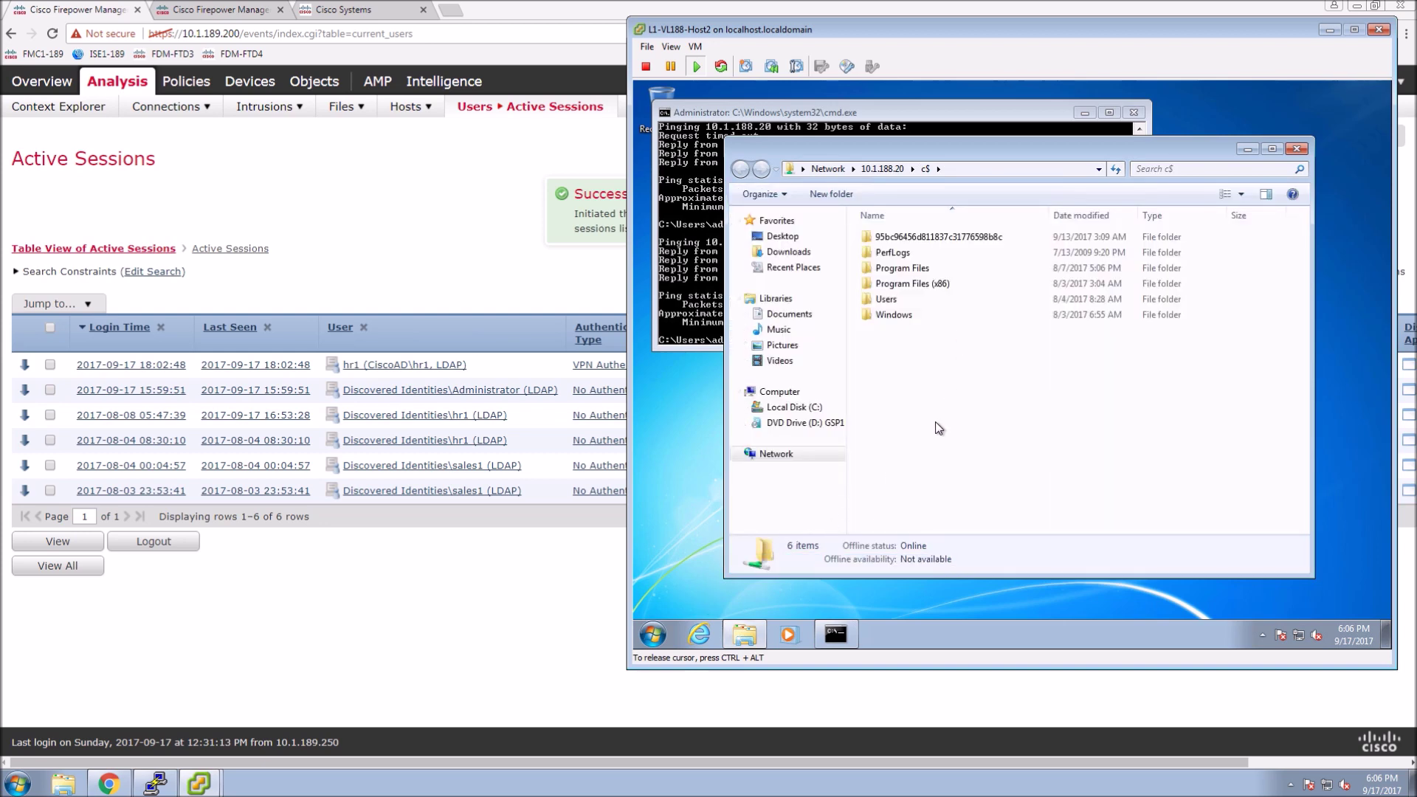
left_click(1295, 150)
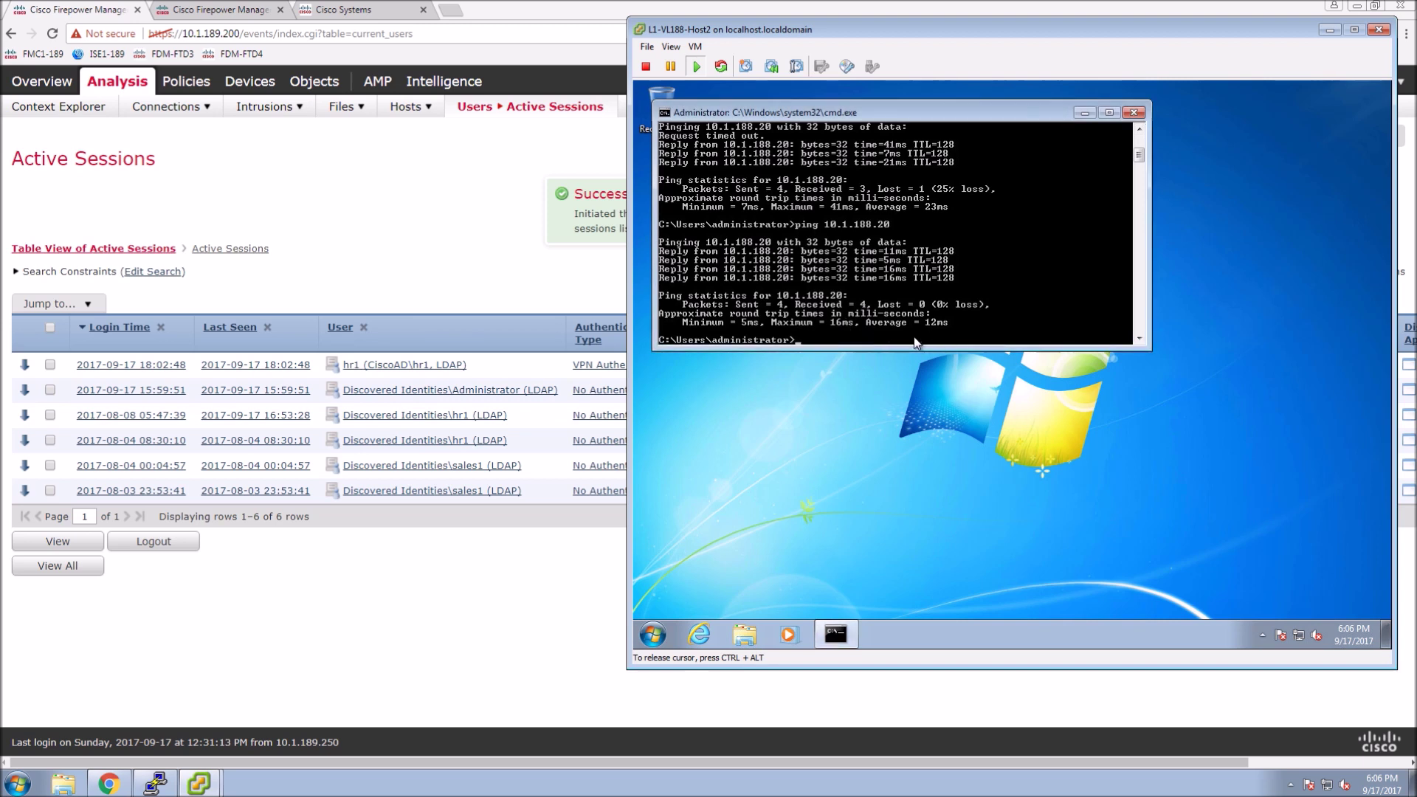
Run show vpn-sessiondb anyconnect on the FTD in PuTTY, using Tab completion and ? help
left_click(155, 782)
type("show crypto")
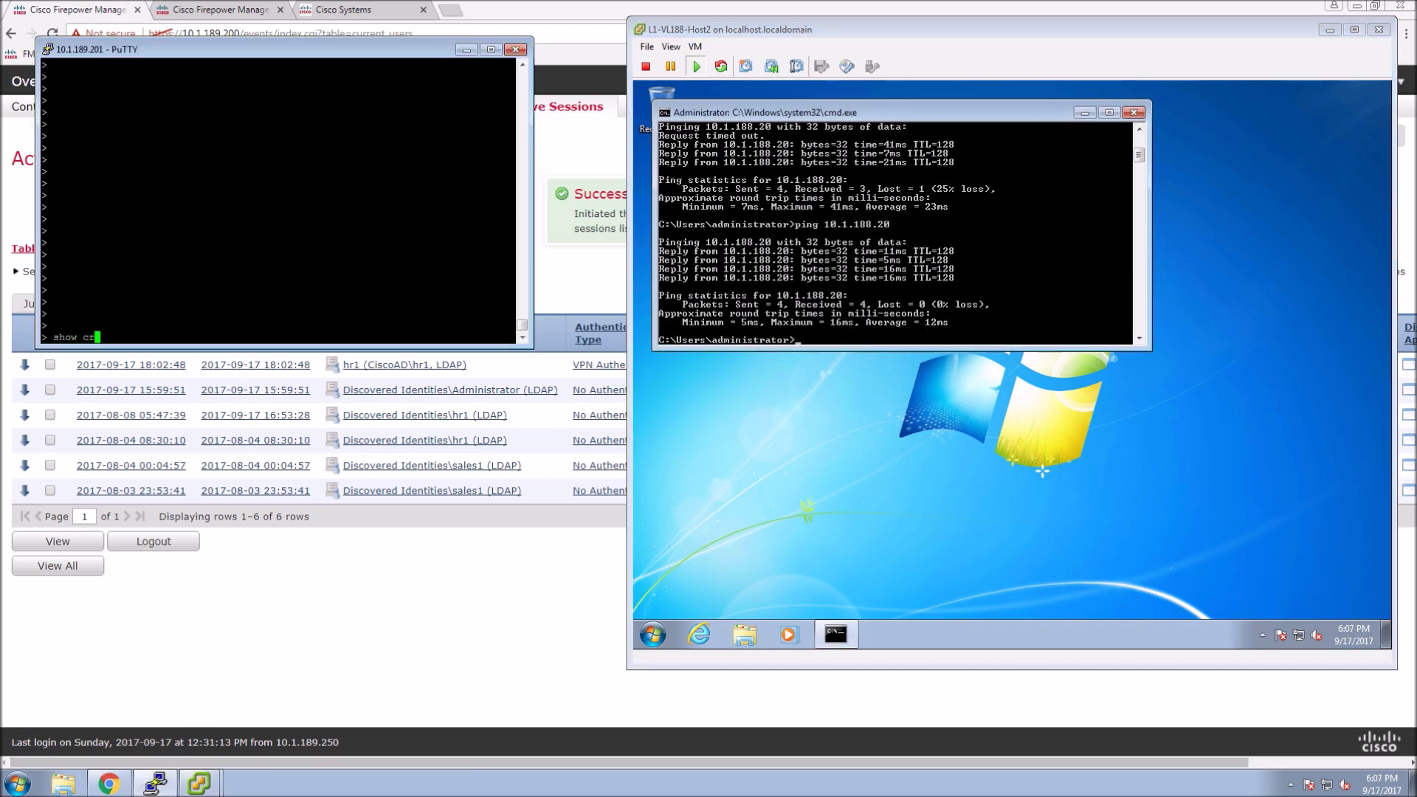
key("BackSpace")
key("BackSpace")
key("BackSpace")
key("BackSpace")
key("BackSpace")
key("BackSpace")
key("BackSpace")
type("vp")
key("Tab")
type("n")
key("Tab")
type("-ses")
key("Tab")
type("?")
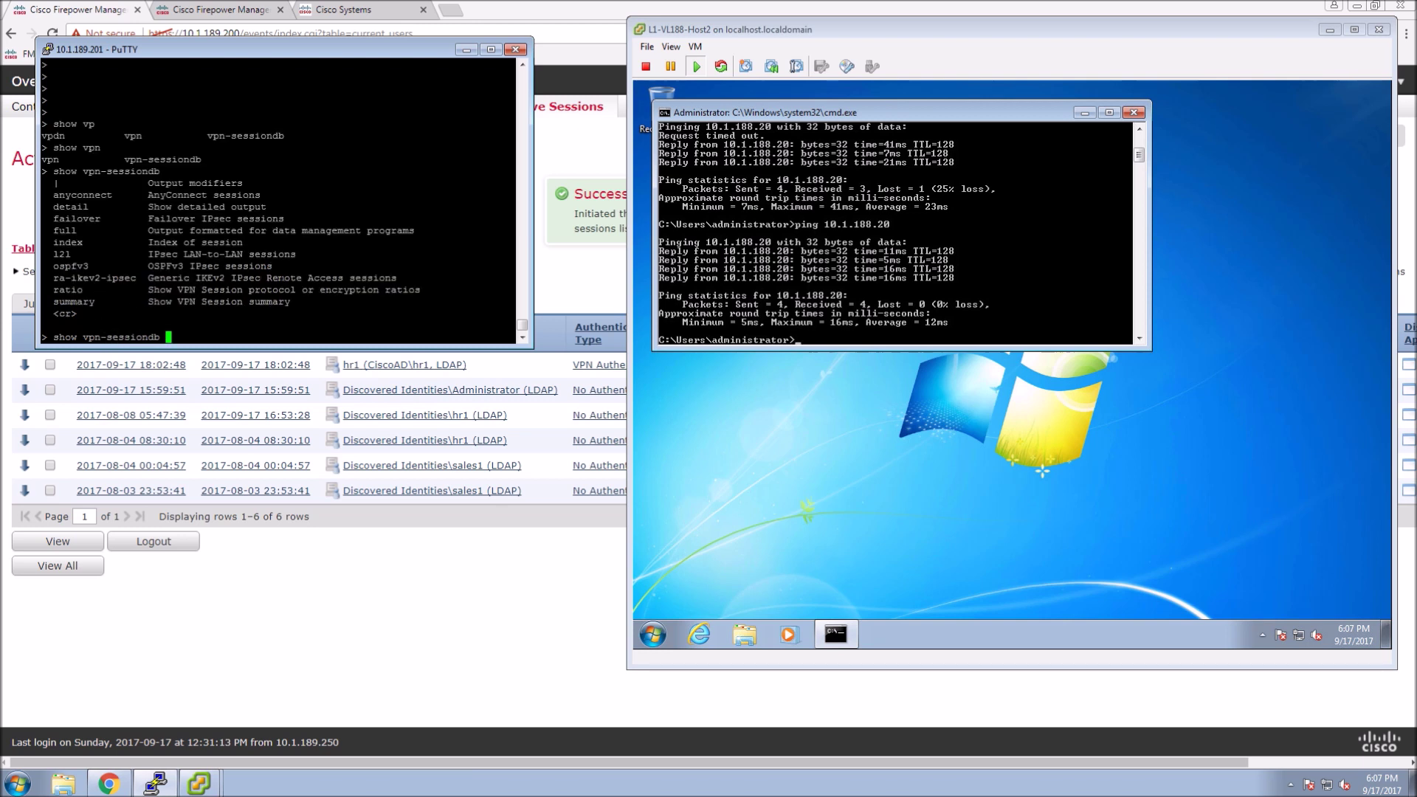
type("an")
key("Tab")
type("?")
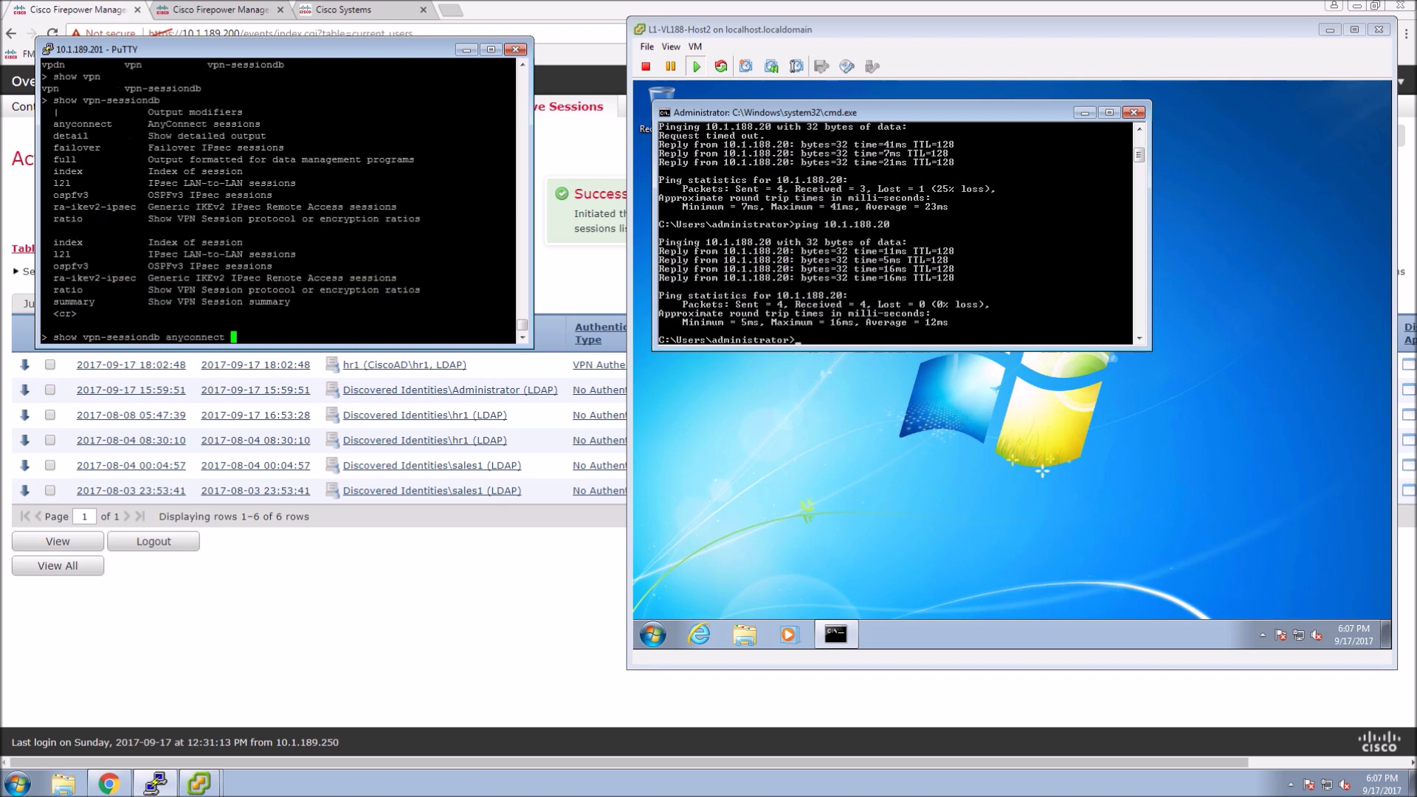
key("Return")
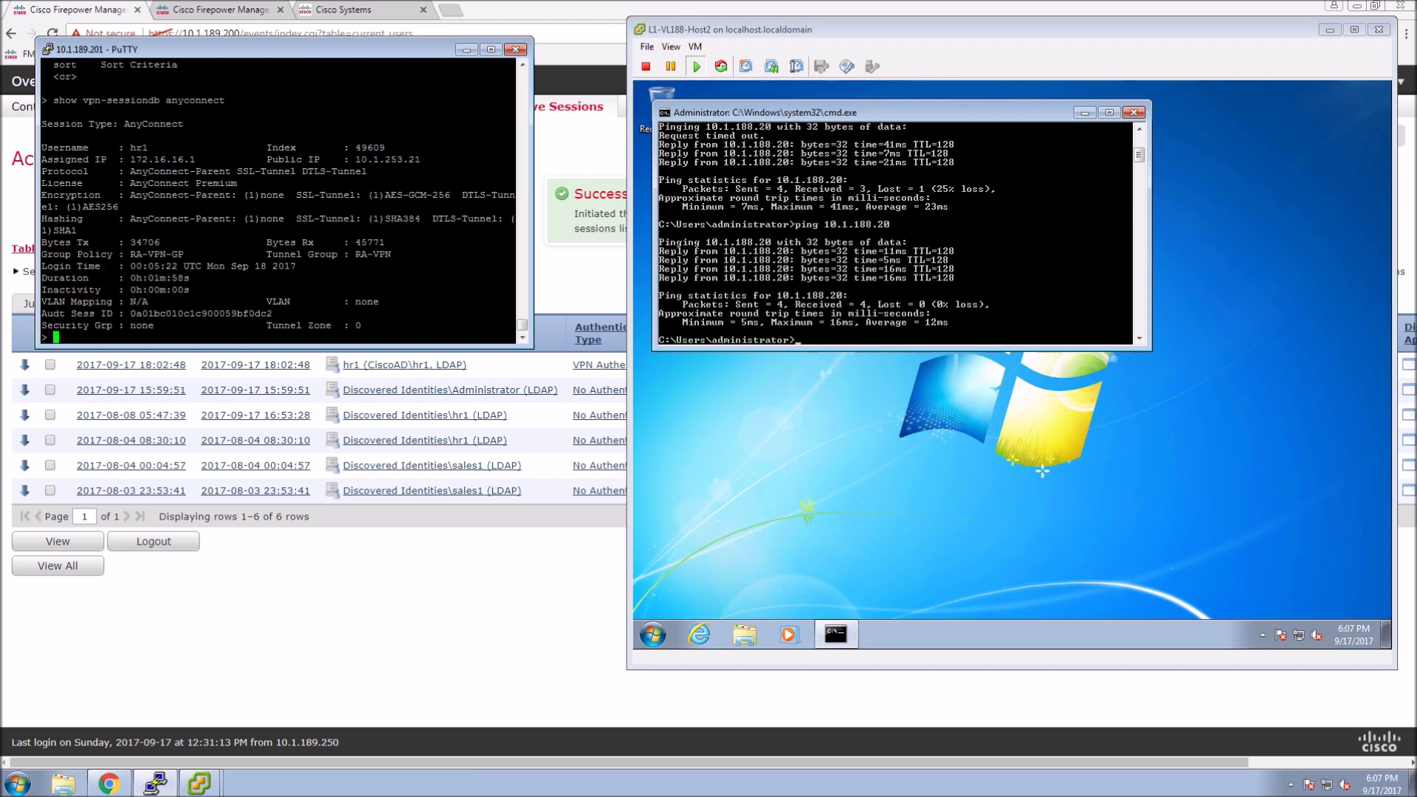
Highlight the Username, Assigned IP, Protocol and Encryption fields in the session output
double_click(57, 148)
double_click(65, 159)
double_click(74, 171)
double_click(85, 194)
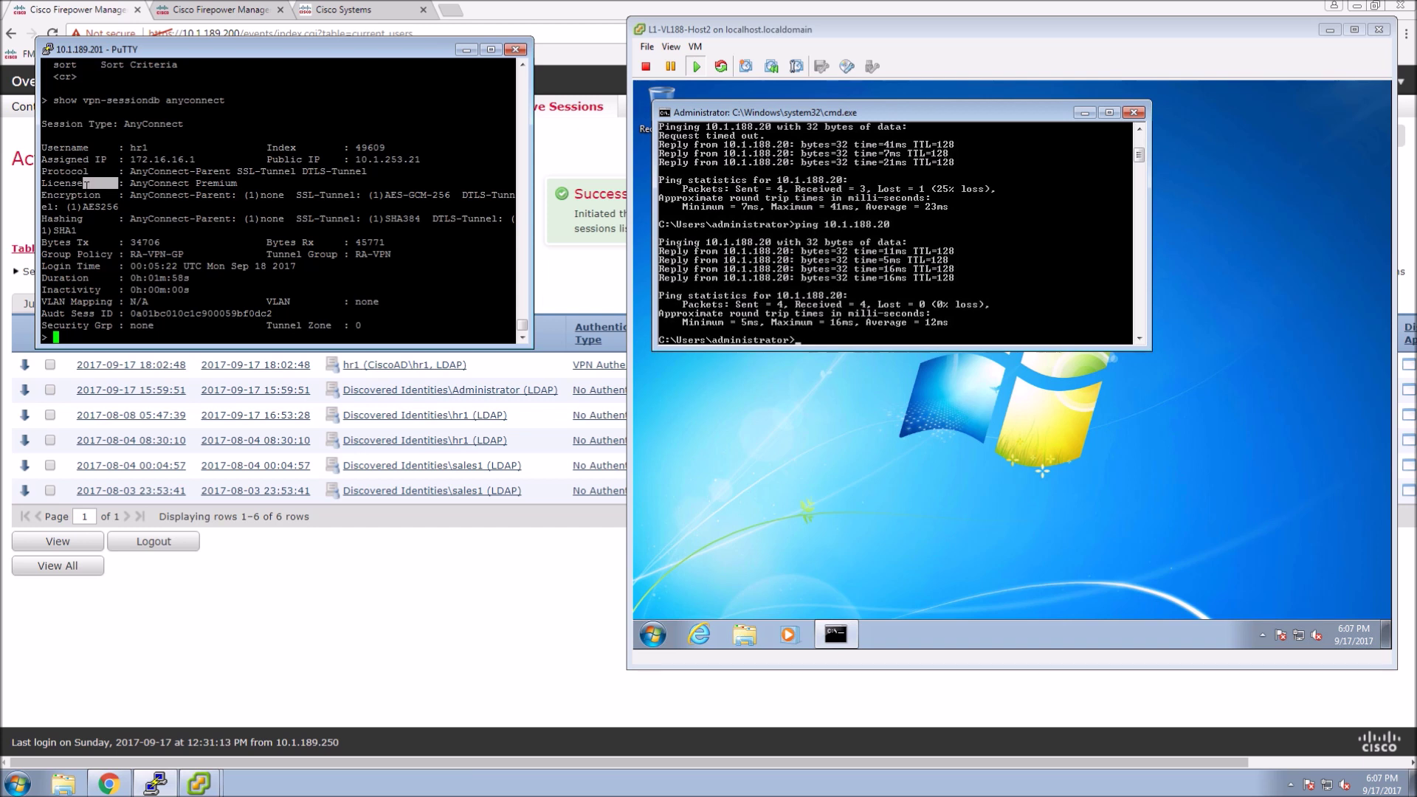